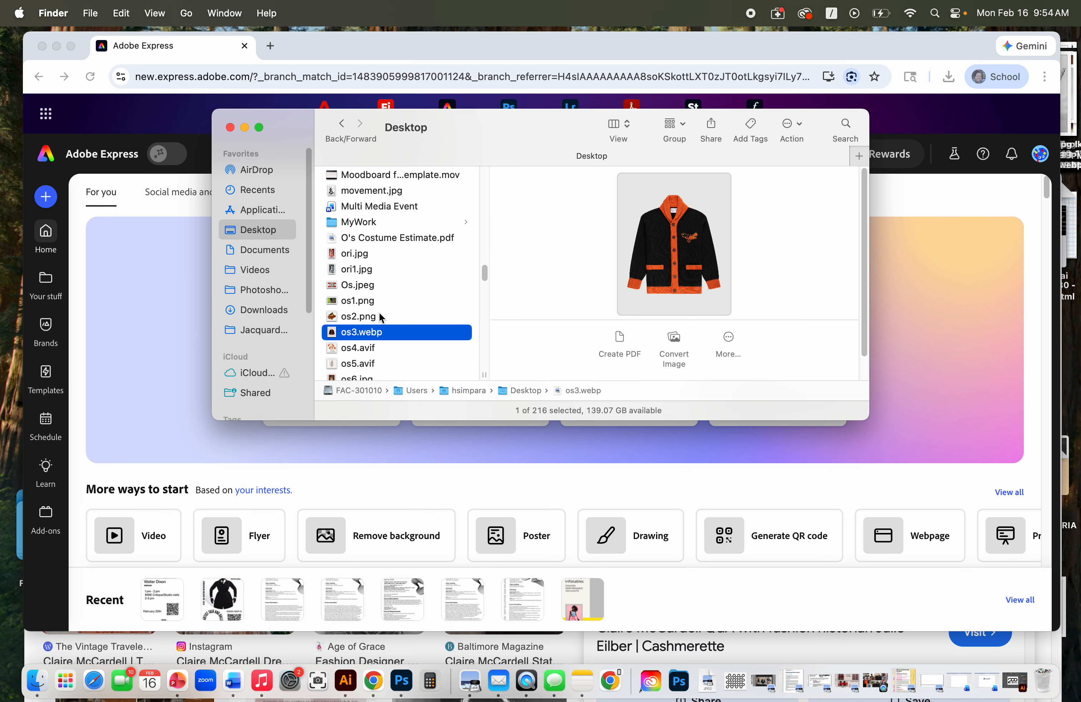
# Step: Preview the outfit and Orioles reference images in the Desktop folder, from os4.avif through os11.jpeg
pyautogui.press('Down')
pyautogui.press('Down')
pyautogui.scroll(-6, 386, 334)
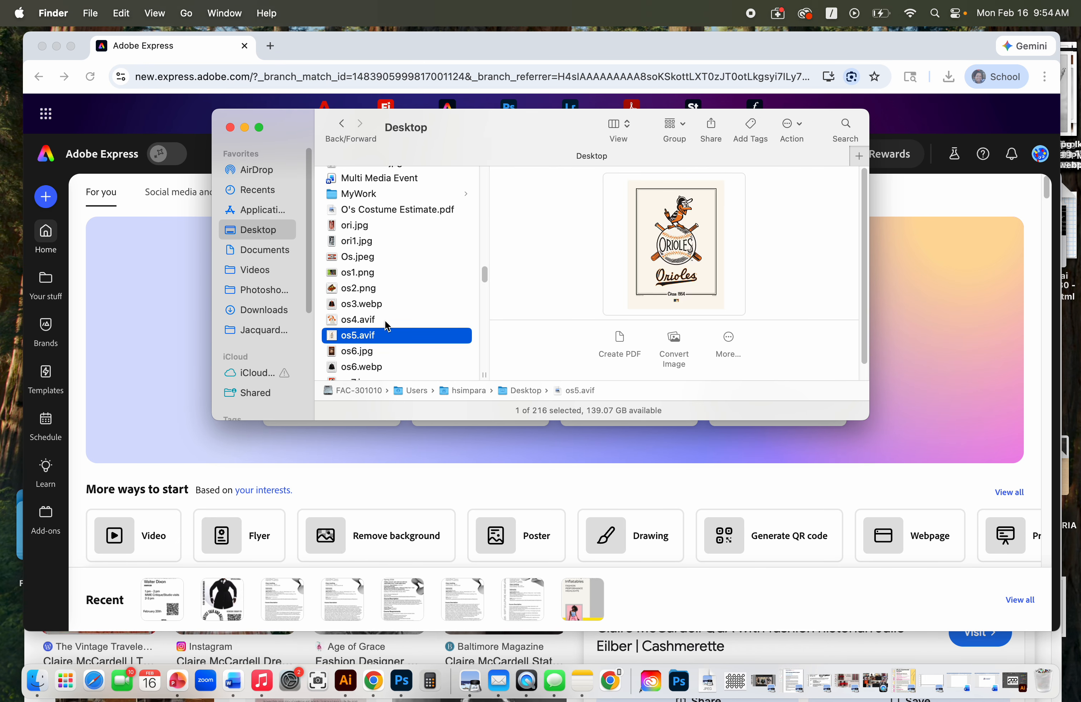
pyautogui.click(361, 293)
pyautogui.click(371, 311)
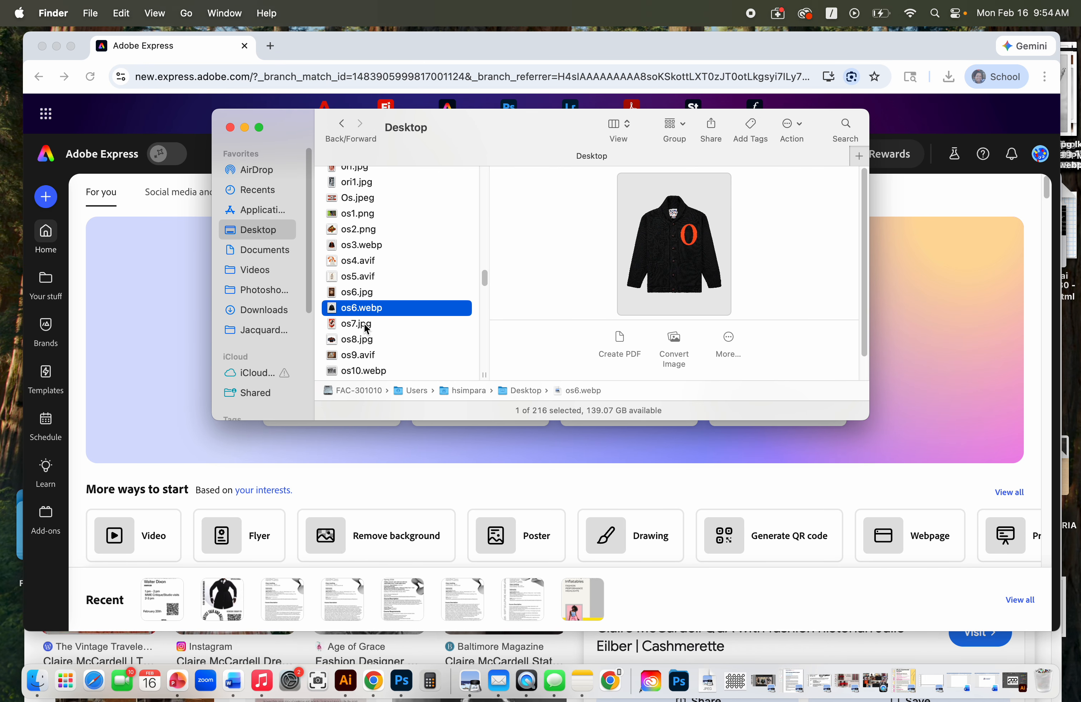
pyautogui.click(366, 324)
pyautogui.click(366, 340)
pyautogui.click(366, 355)
pyautogui.scroll(-12, 362, 303)
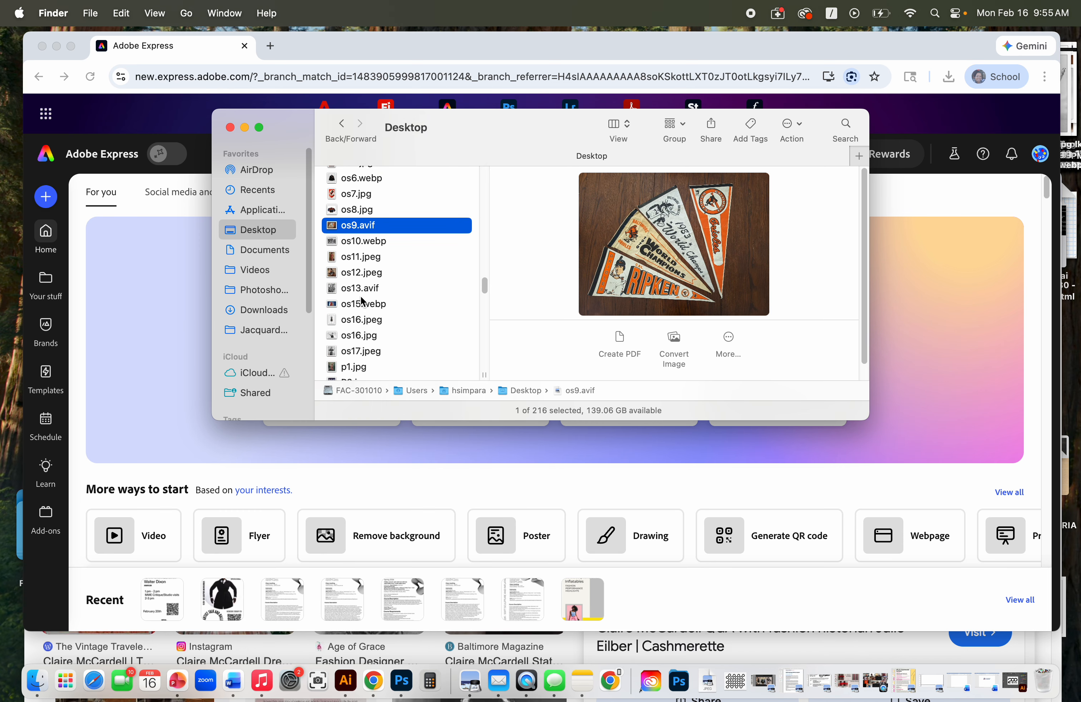
pyautogui.click(373, 185)
pyautogui.click(372, 201)
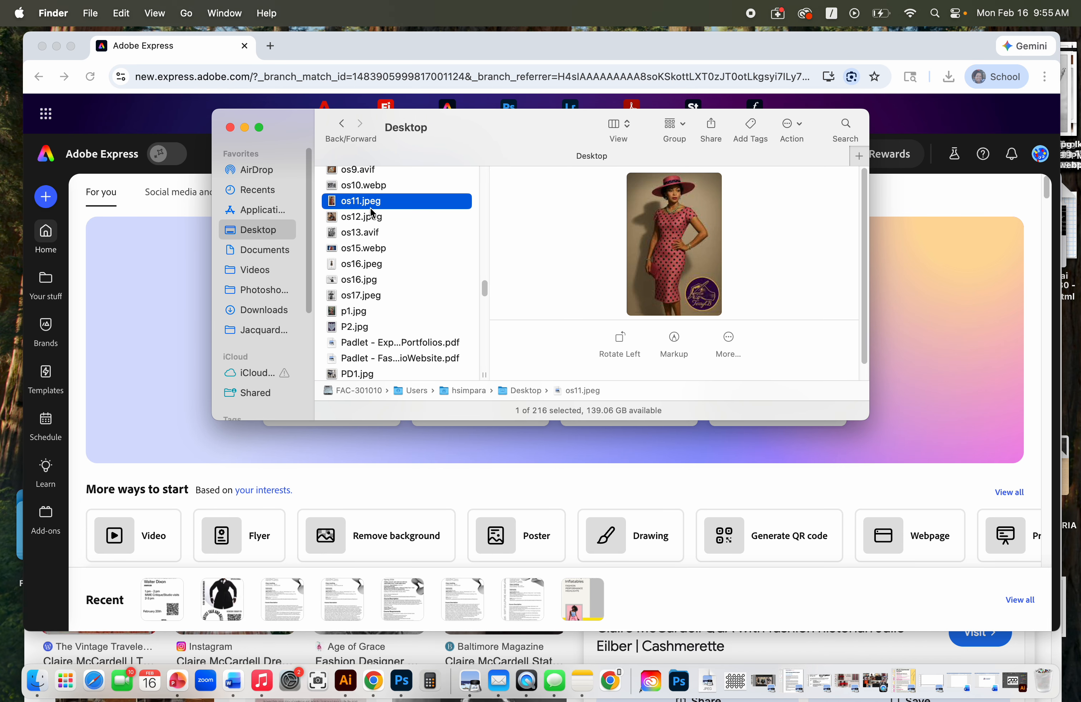
pyautogui.click(373, 189)
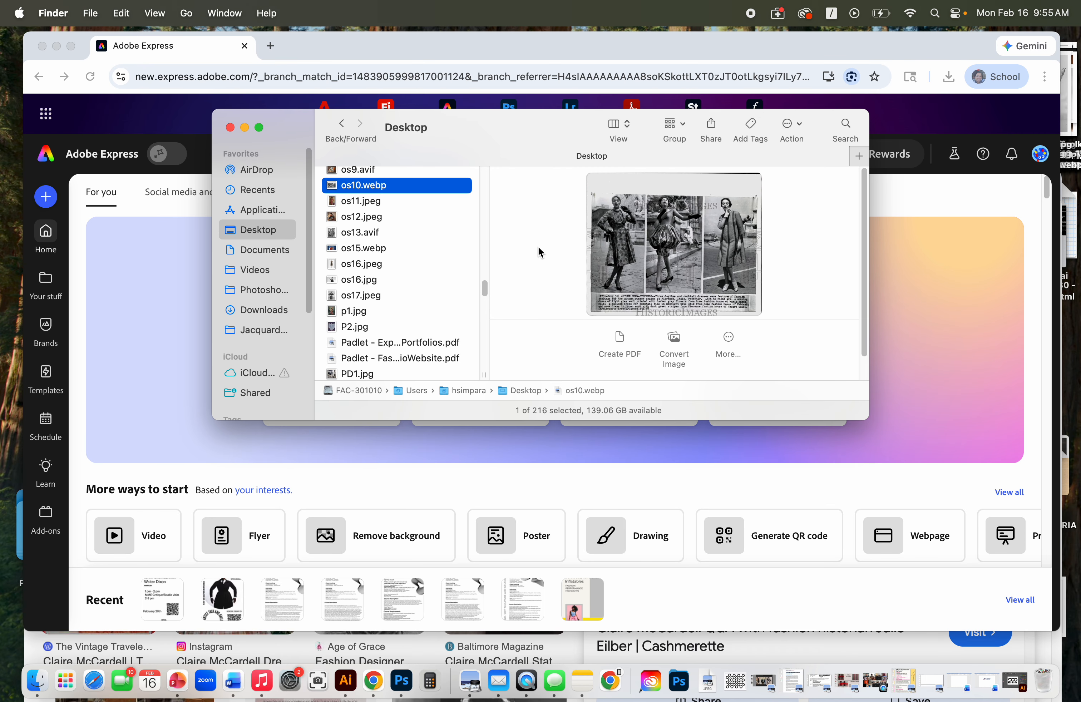
# Step: Enlarge the Finder window and preview the fashion images from os11.jpeg through os15.webp
pyautogui.moveTo(868, 424); pyautogui.dragTo(956, 503)
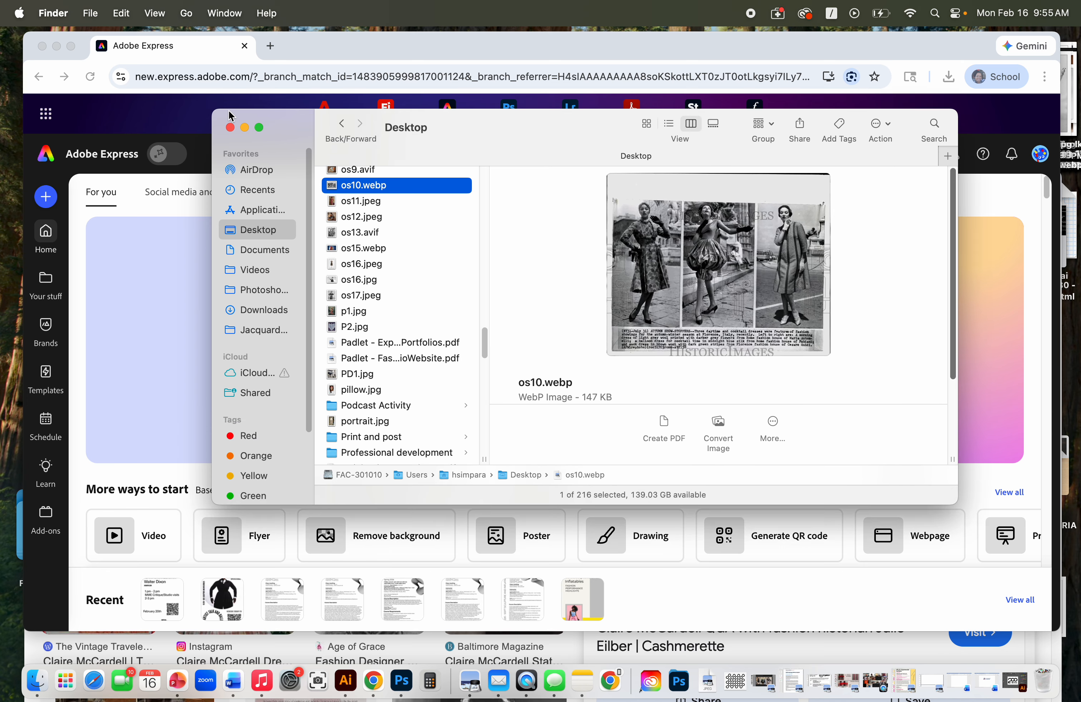
pyautogui.moveTo(218, 118); pyautogui.dragTo(73, 58)
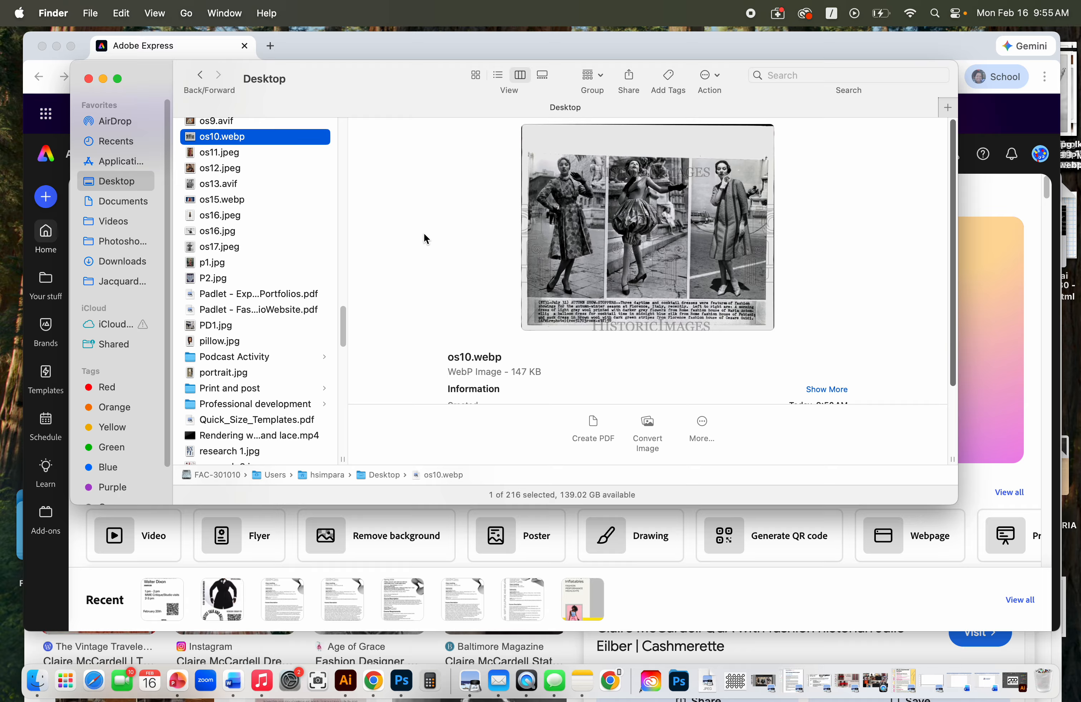
pyautogui.click(225, 153)
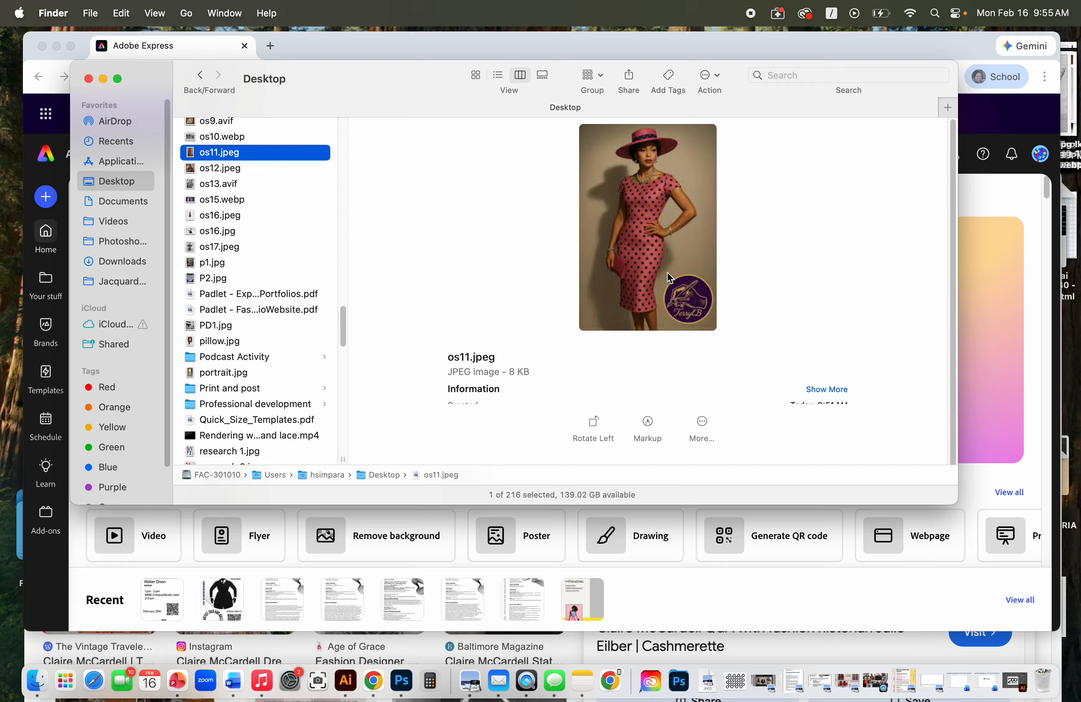
pyautogui.click(227, 174)
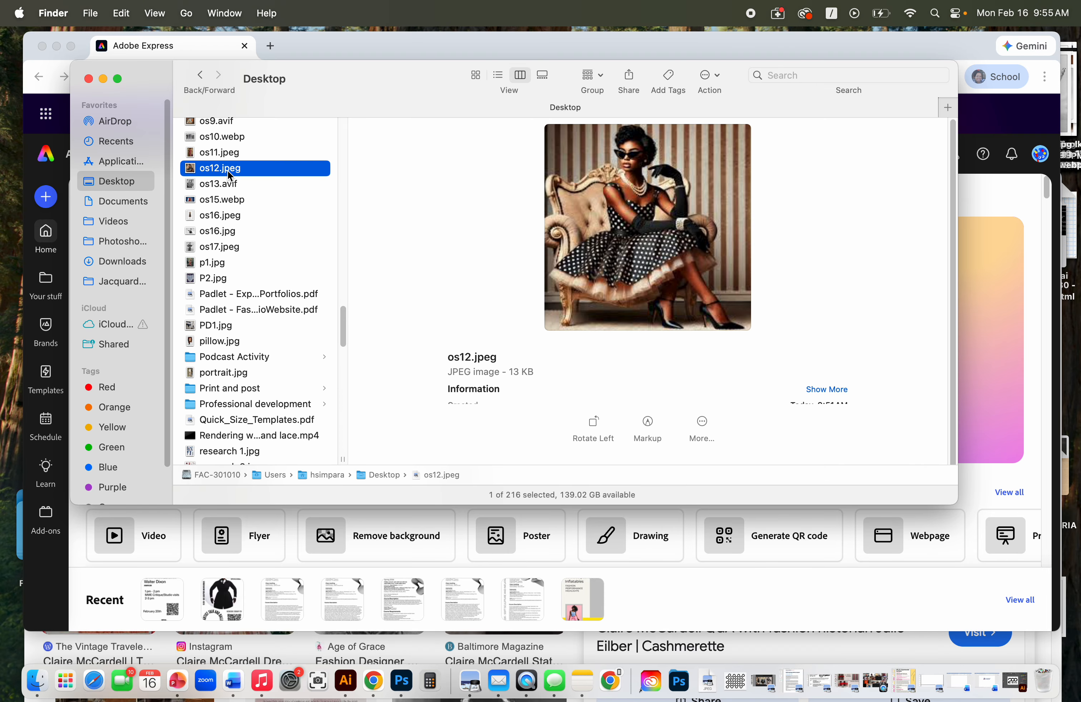
pyautogui.click(234, 189)
pyautogui.click(237, 204)
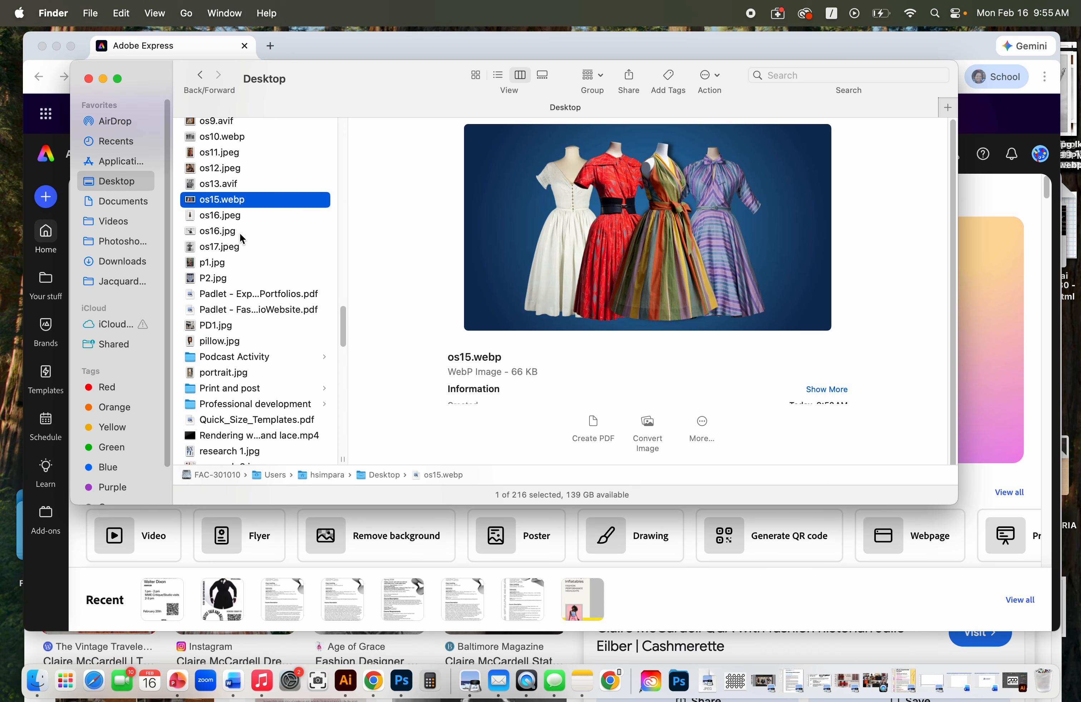
pyautogui.click(250, 189)
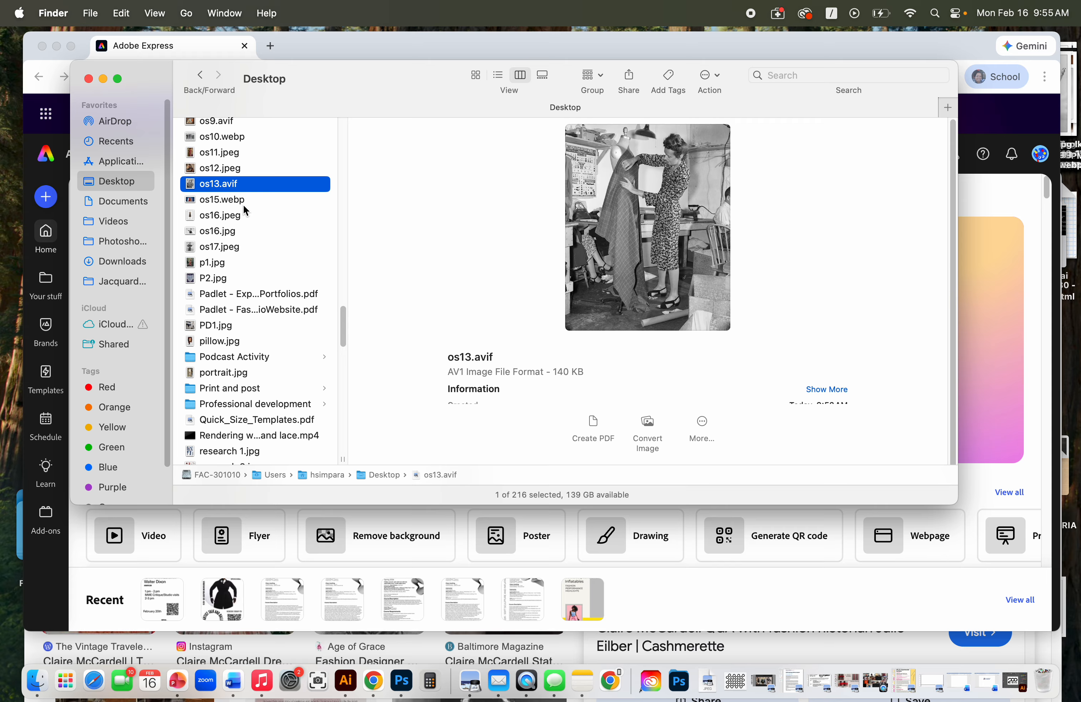
pyautogui.click(242, 202)
# Step: Preview the remaining fashion images os16.jpeg, os16.jpg, os17.jpeg, P2.jpg and p1.jpg
pyautogui.click(240, 218)
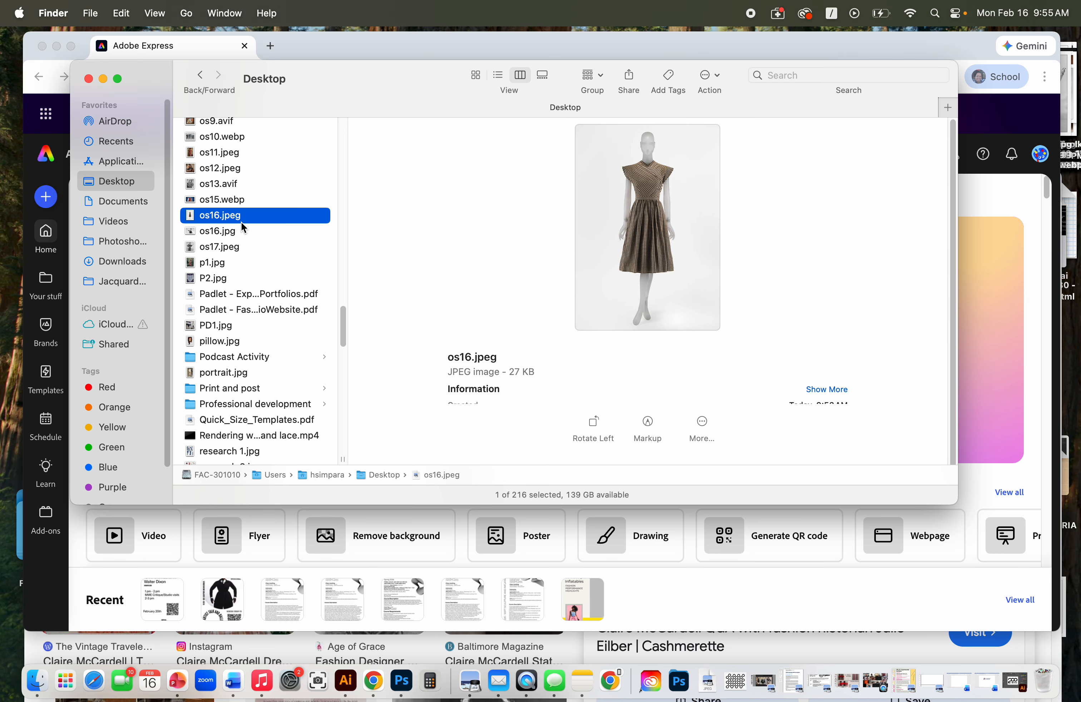
pyautogui.click(238, 234)
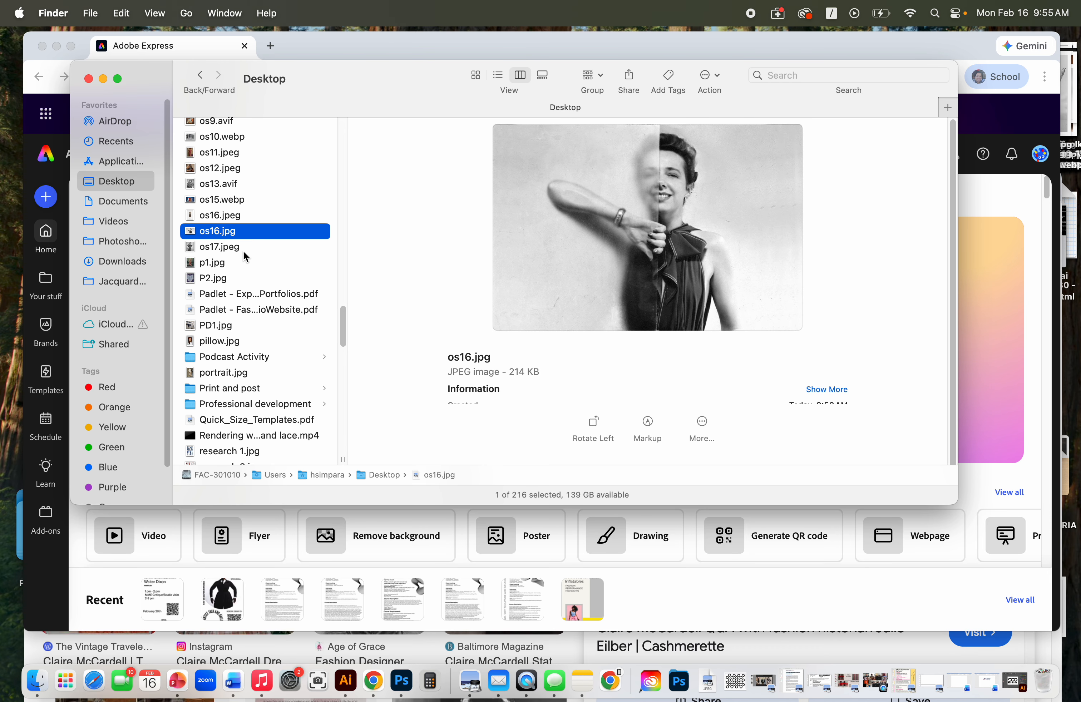
pyautogui.click(231, 248)
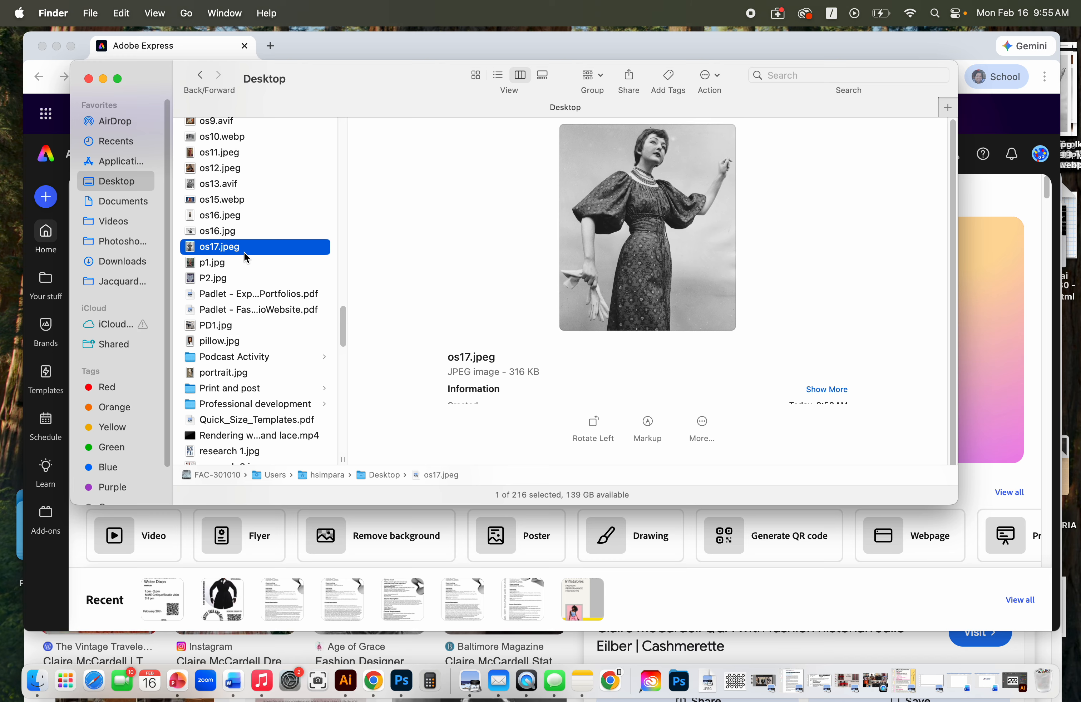
pyautogui.click(228, 234)
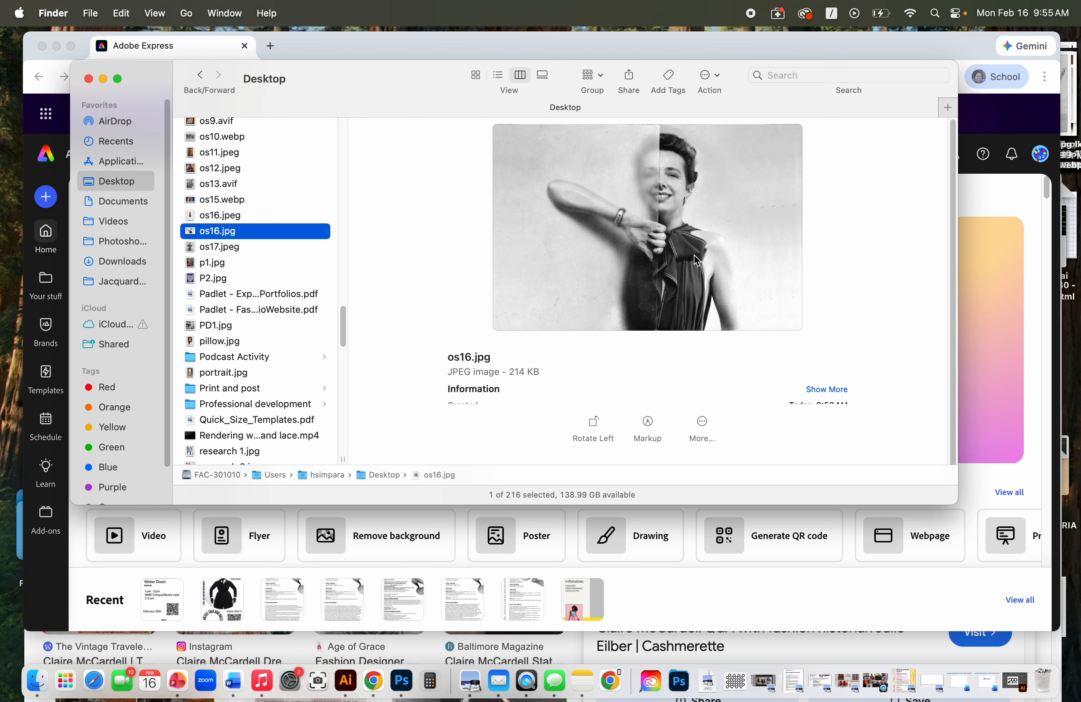
pyautogui.click(212, 279)
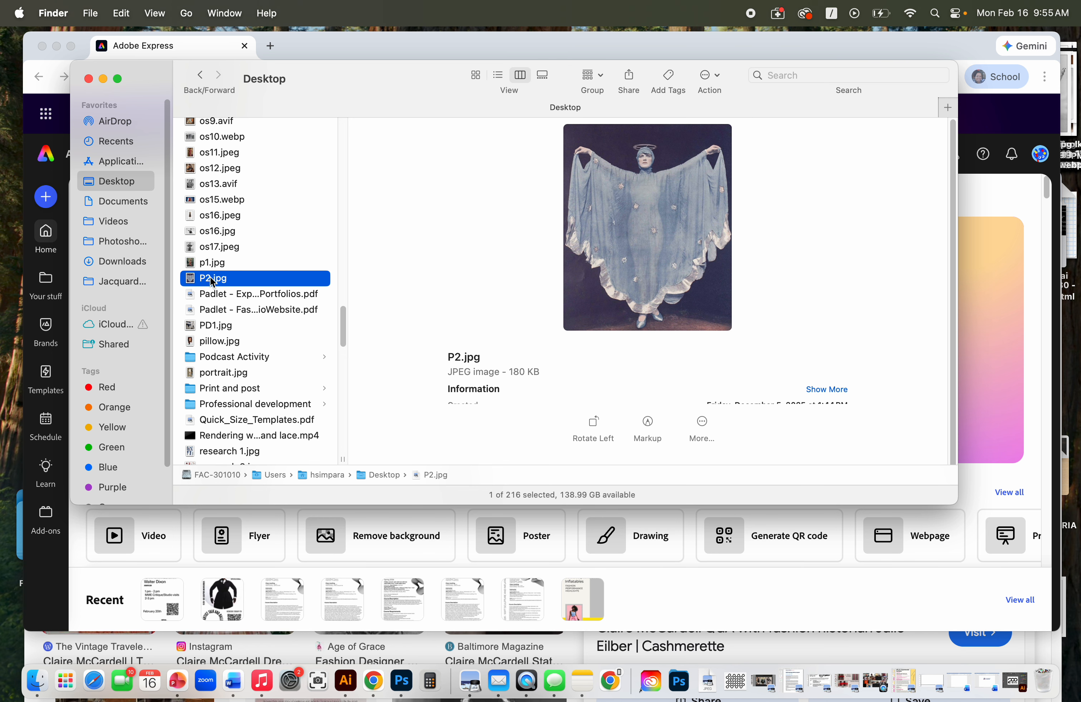
pyautogui.click(213, 262)
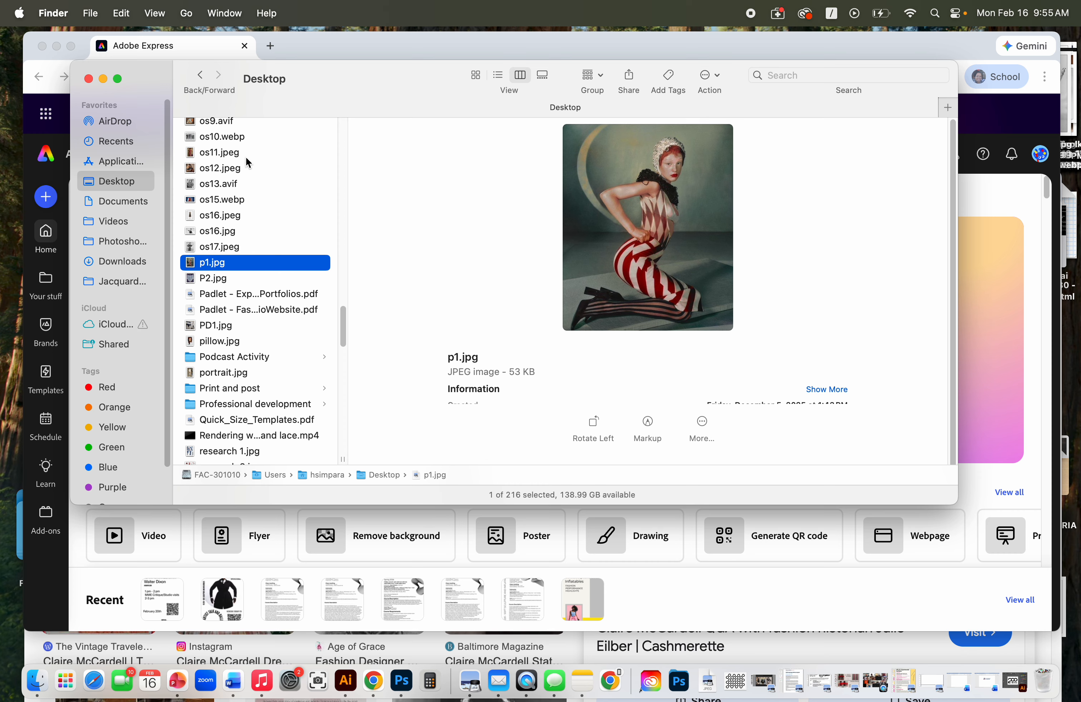
pyautogui.click(233, 246)
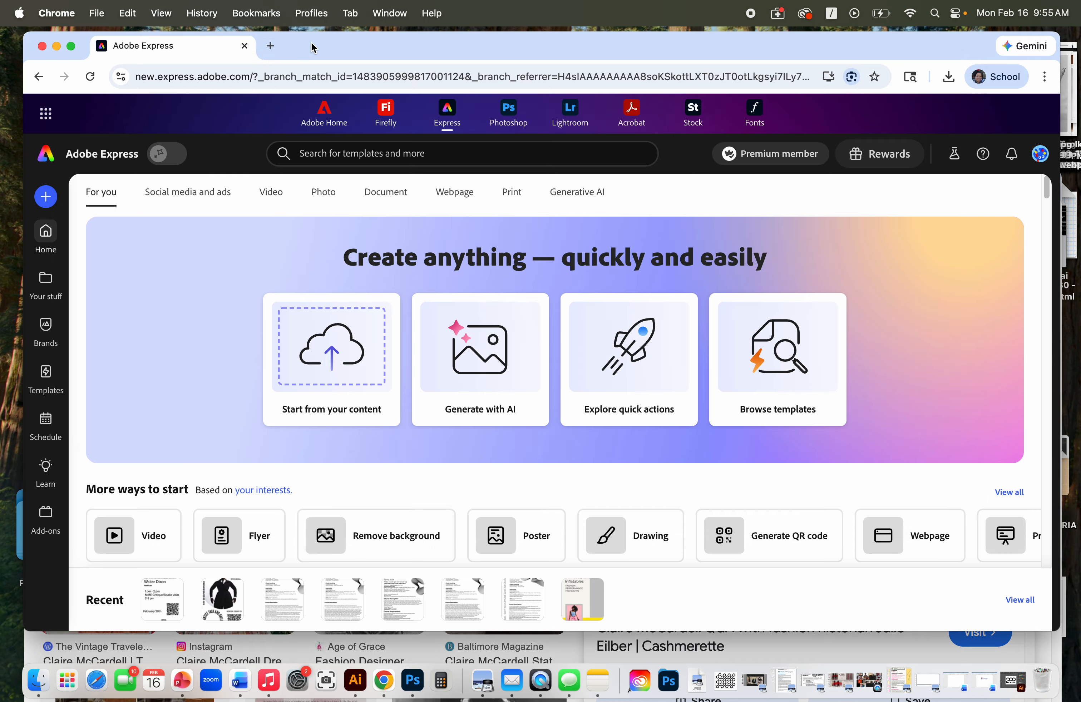
# Step: Switch to Adobe Express in Chrome and try searching the new-design options for "fashion moodboard"
pyautogui.click(315, 47)
pyautogui.click(48, 200)
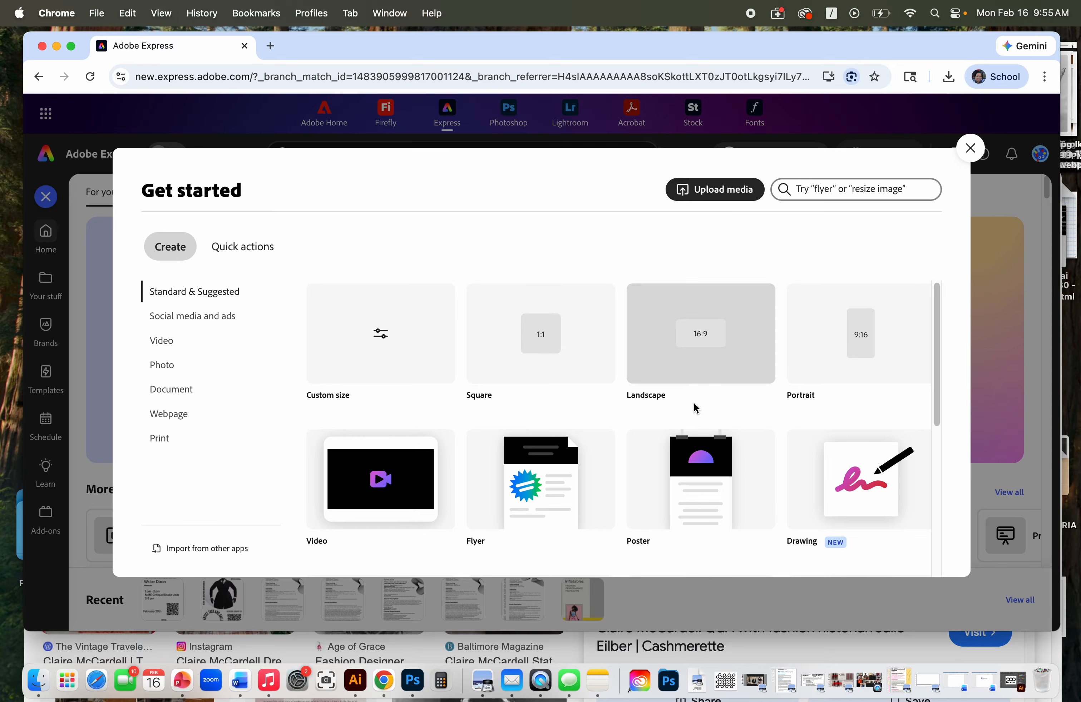
pyautogui.scroll(-5, 683, 395)
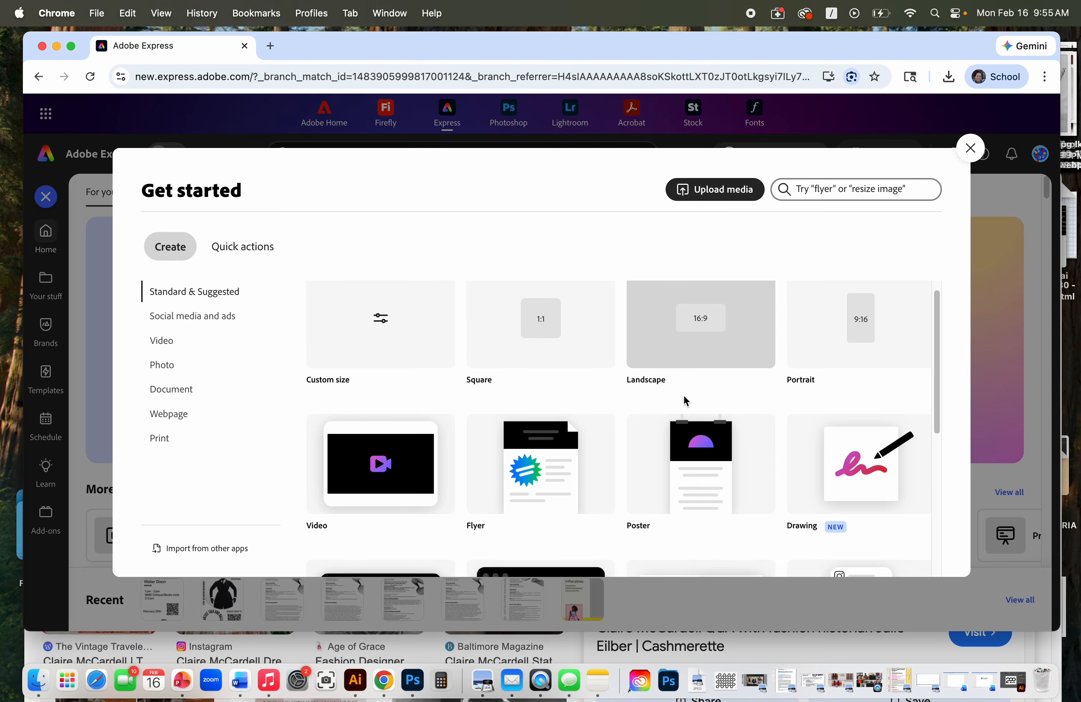
pyautogui.scroll(5, 689, 401)
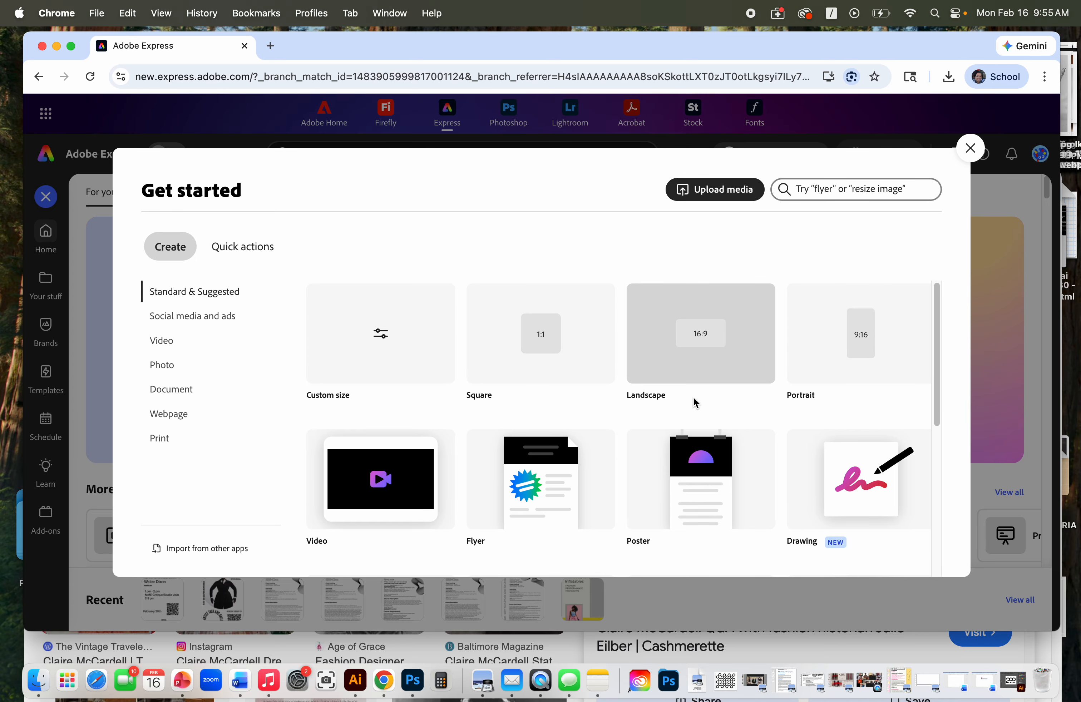
pyautogui.click(893, 189)
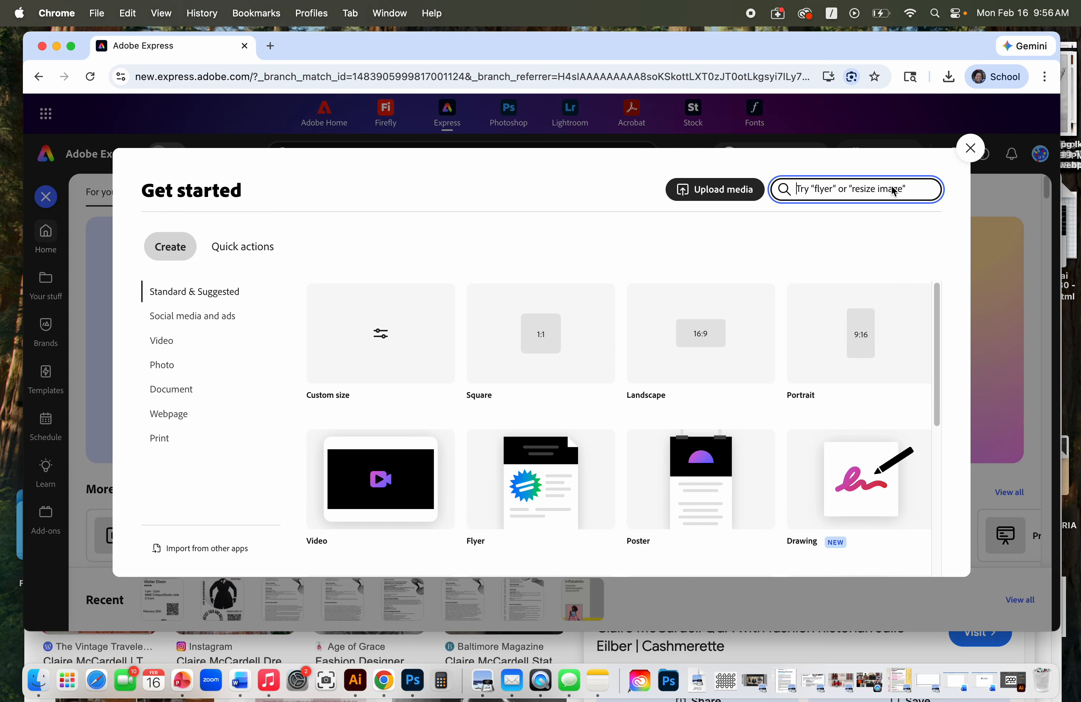
pyautogui.write('m')
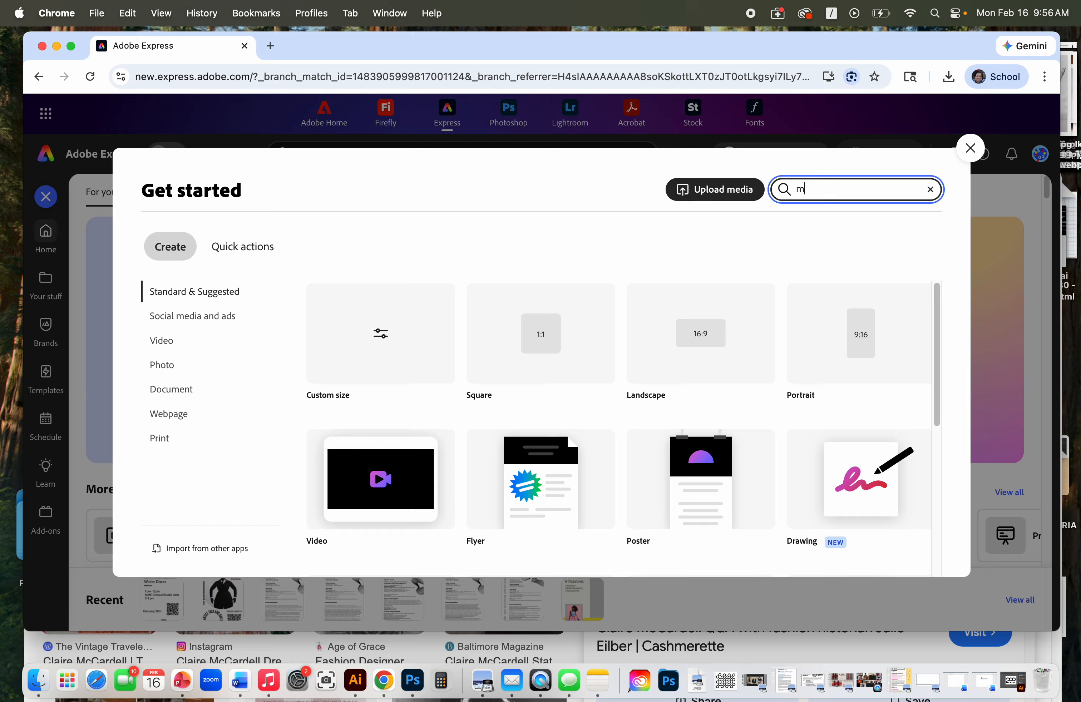
pyautogui.press('BackSpace')
pyautogui.write('fashion moodboard')
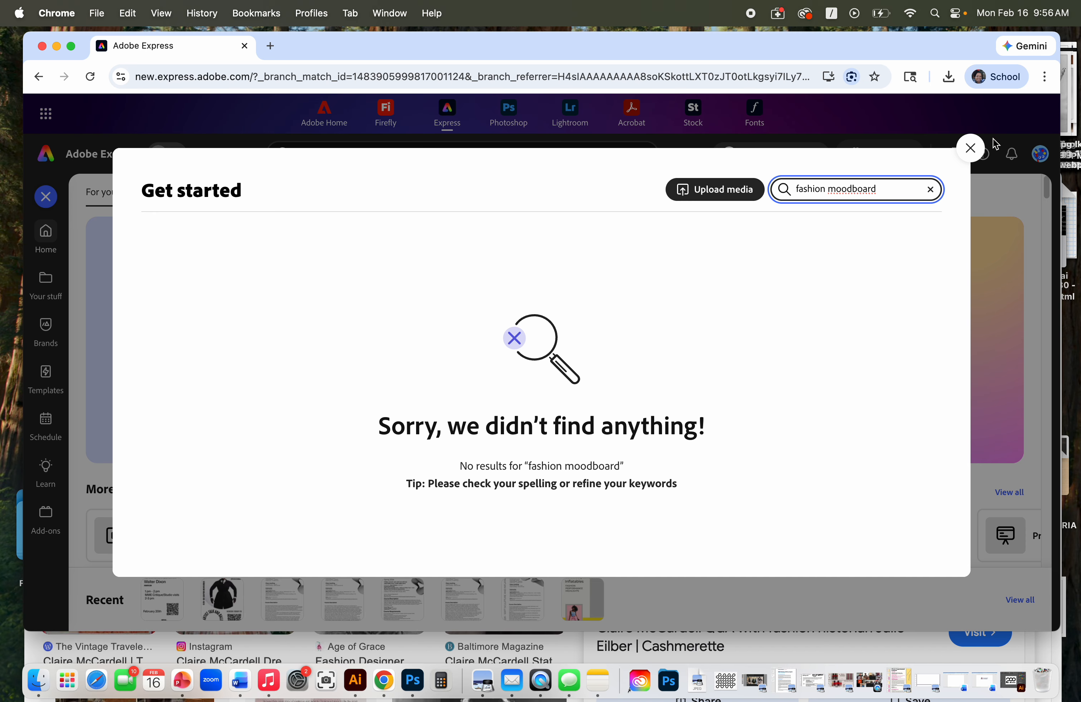
pyautogui.click(970, 149)
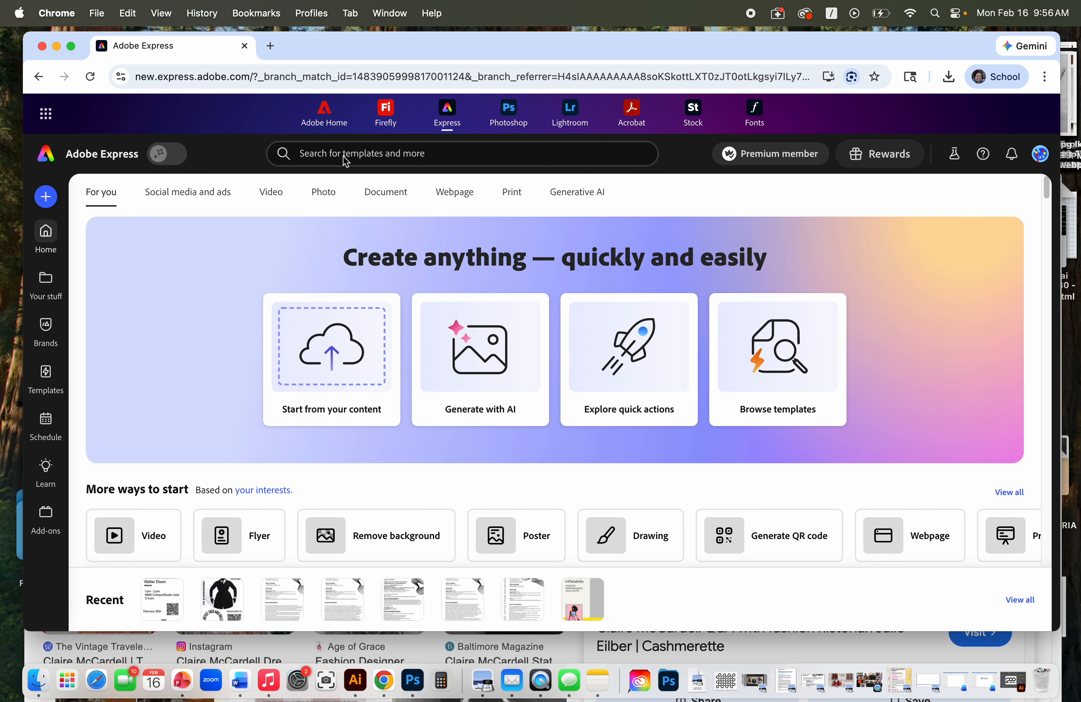
# Step: Search the Adobe Express home page's templates and assets for "fashion moodboard"
pyautogui.click(358, 155)
pyautogui.write('fashi')
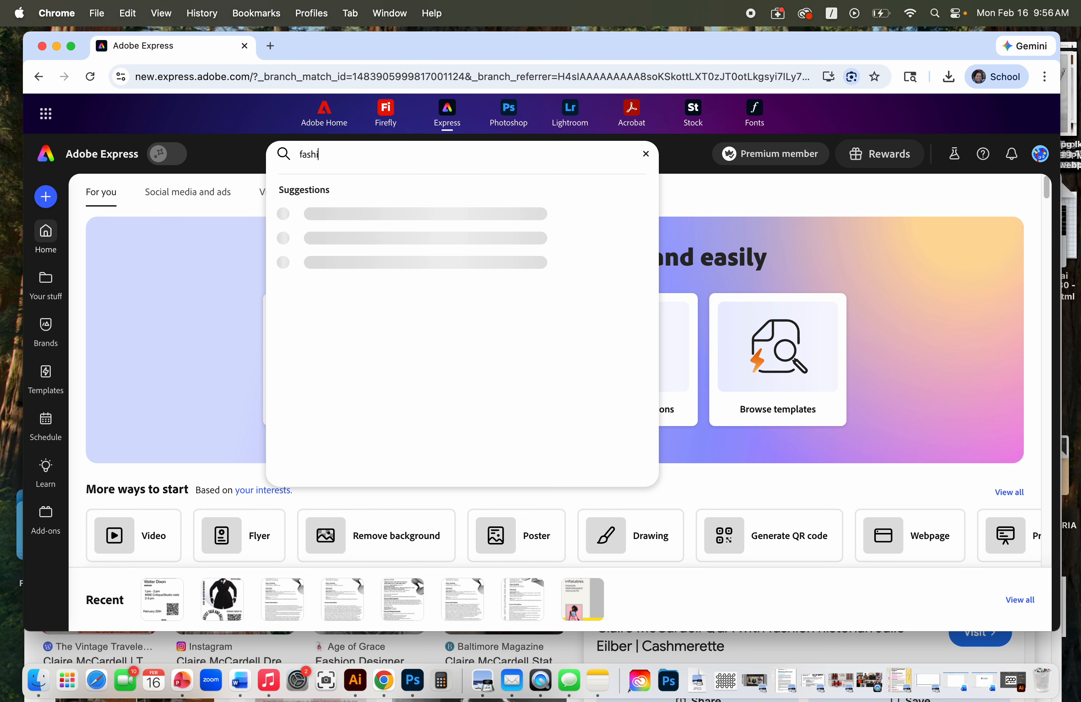
pyautogui.write('on moodboard')
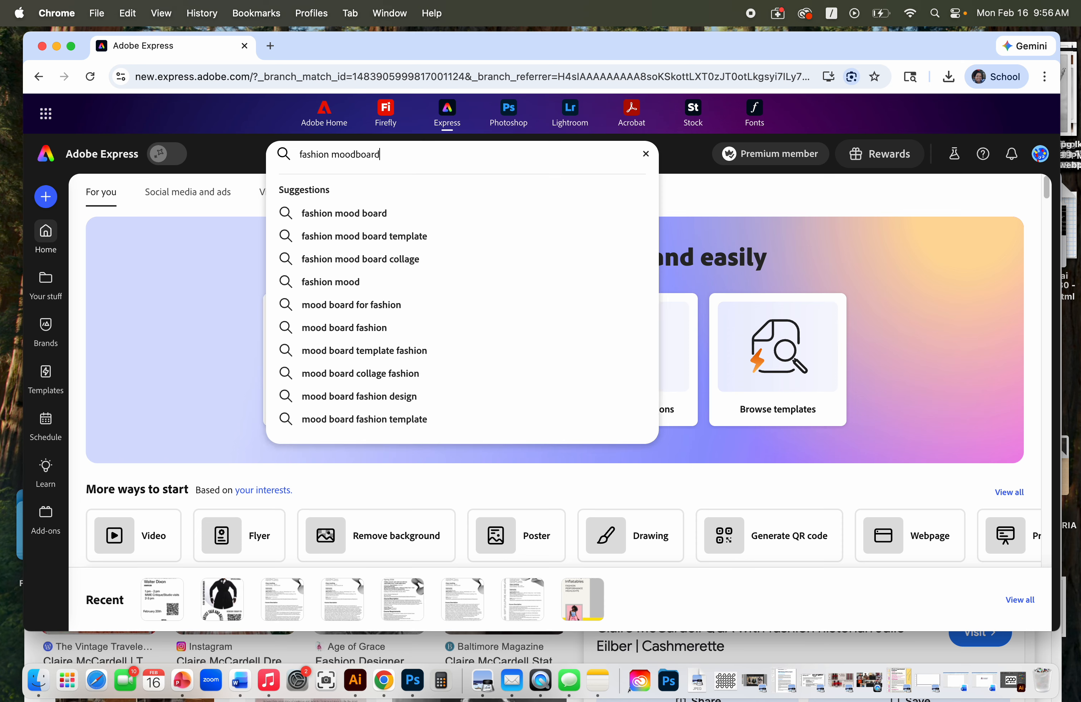
pyautogui.press('Return')
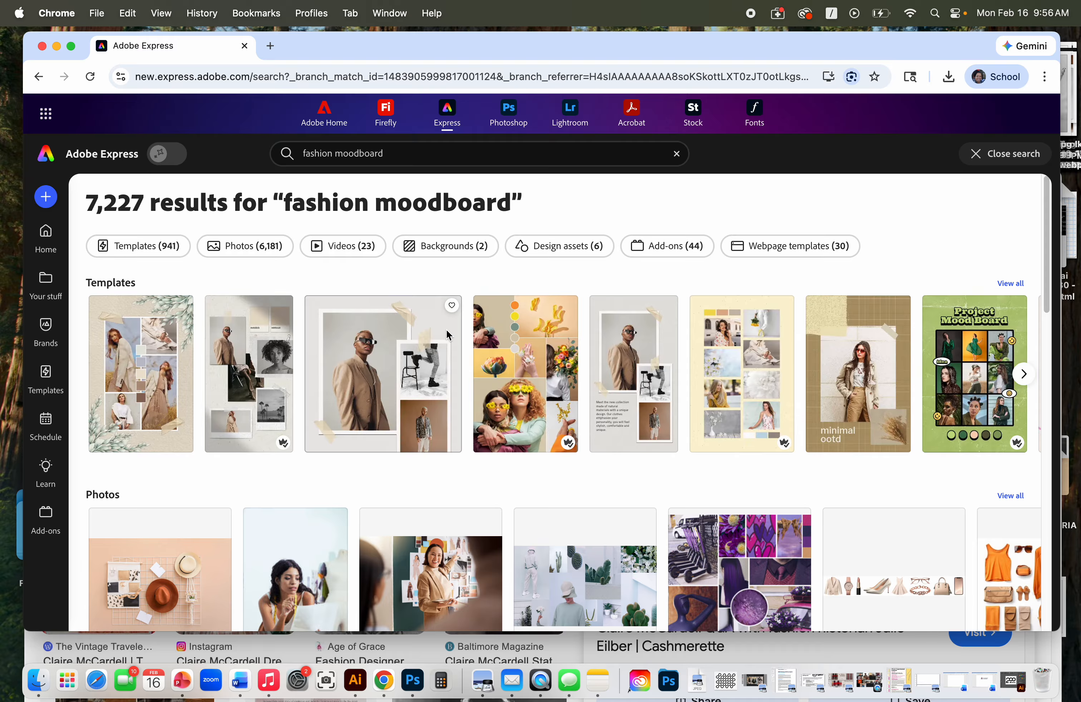
# Step: Open the Colorful Spring Moodboard Pinterest Post template for customizing
pyautogui.scroll(-1, 489, 347)
pyautogui.scroll(-5, 490, 350)
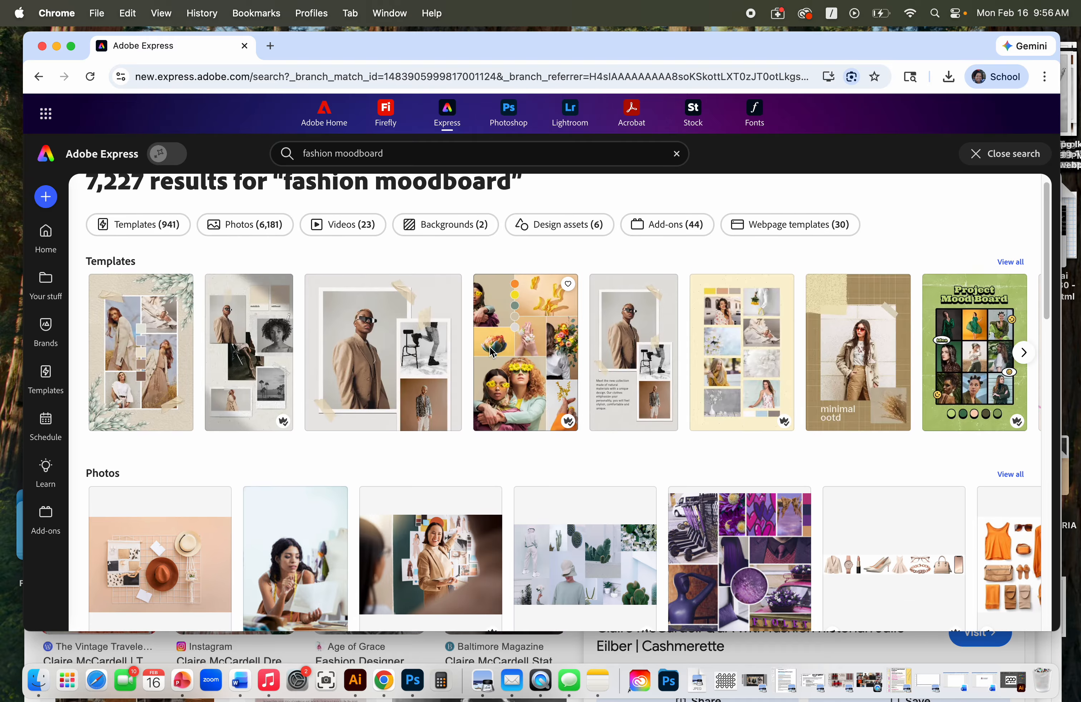
pyautogui.scroll(5, 489, 351)
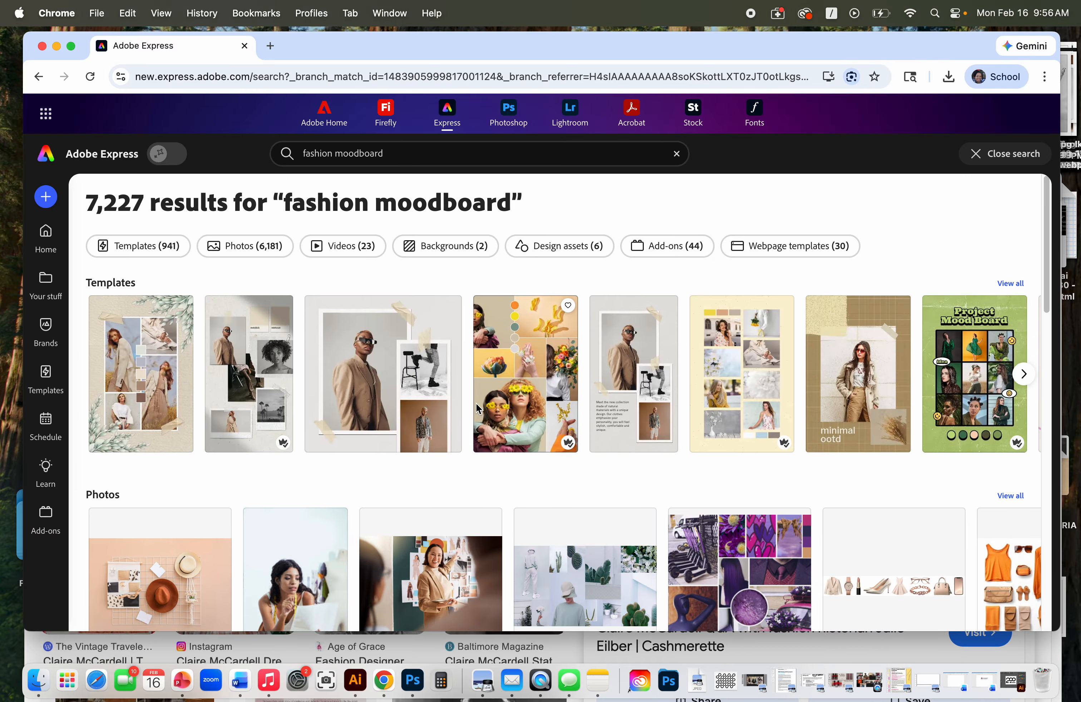
pyautogui.click(537, 406)
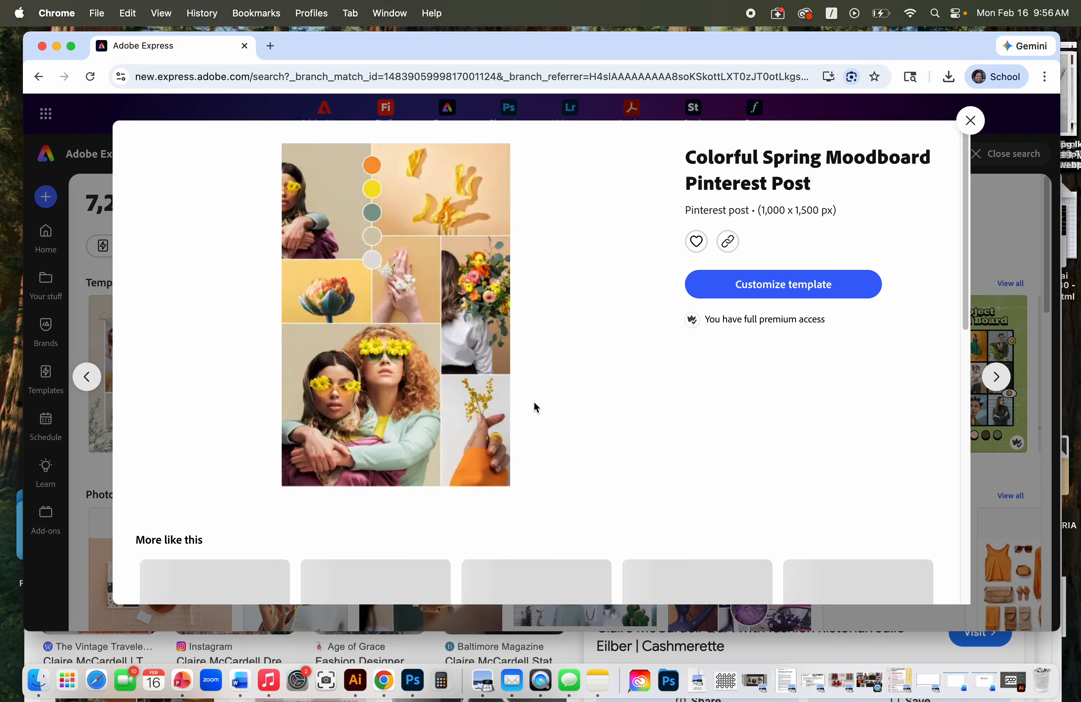
pyautogui.click(781, 291)
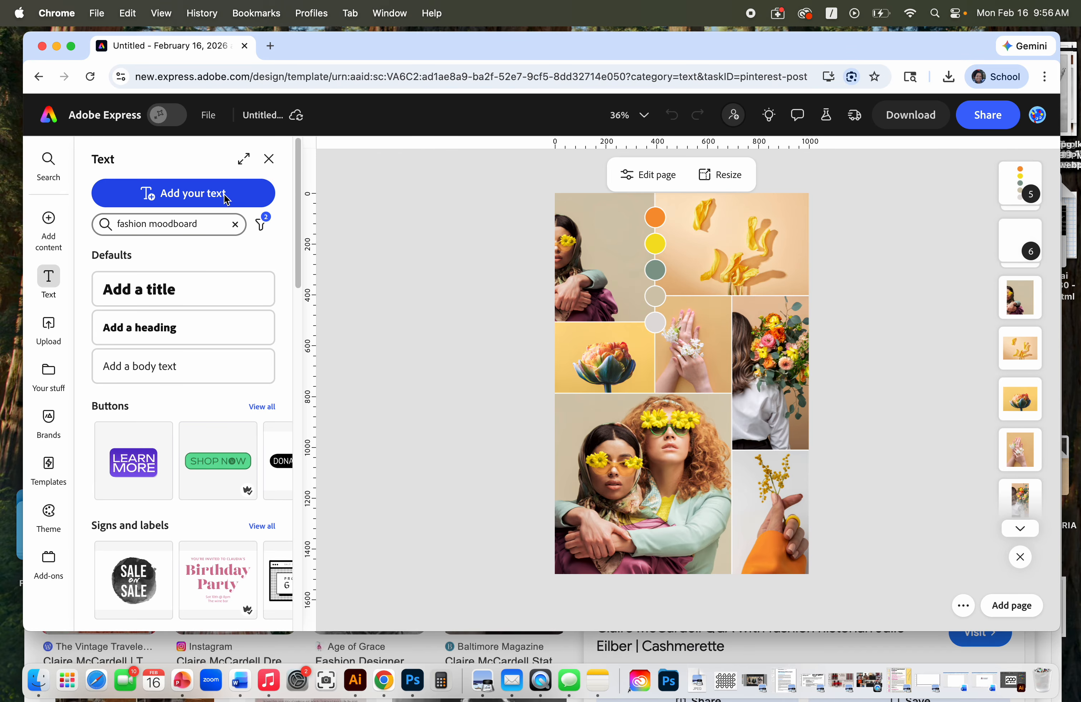
# Step: Ungroup the template's photo collage into separate images and deselect them
pyautogui.click(606, 284)
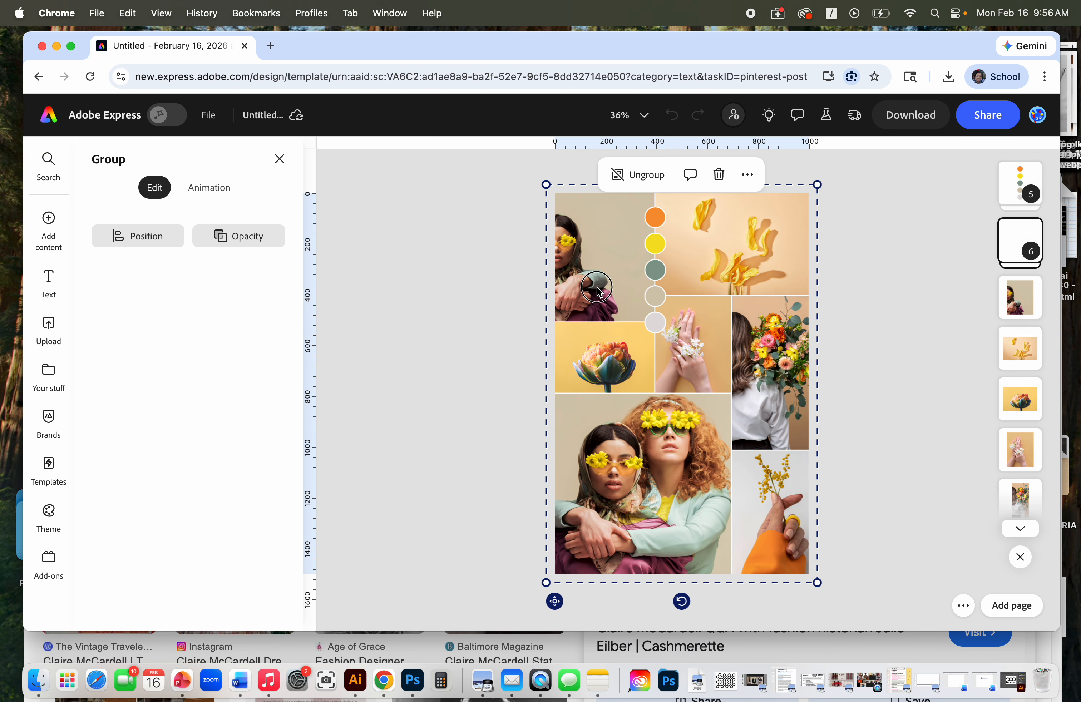
pyautogui.click(638, 174)
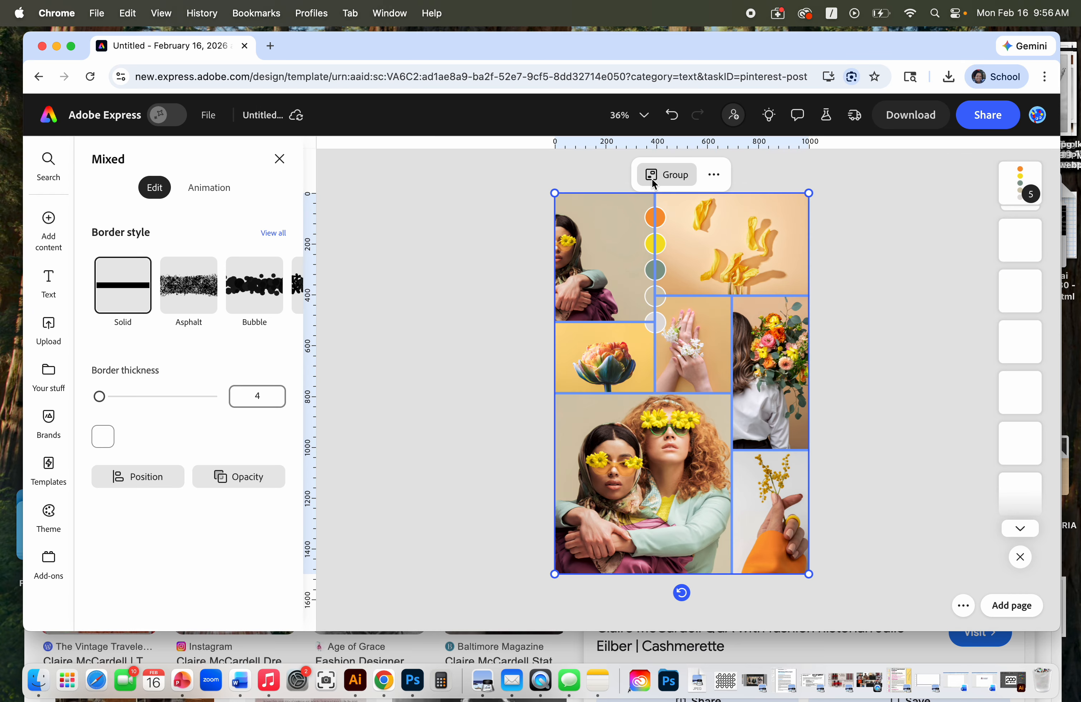
pyautogui.click(882, 265)
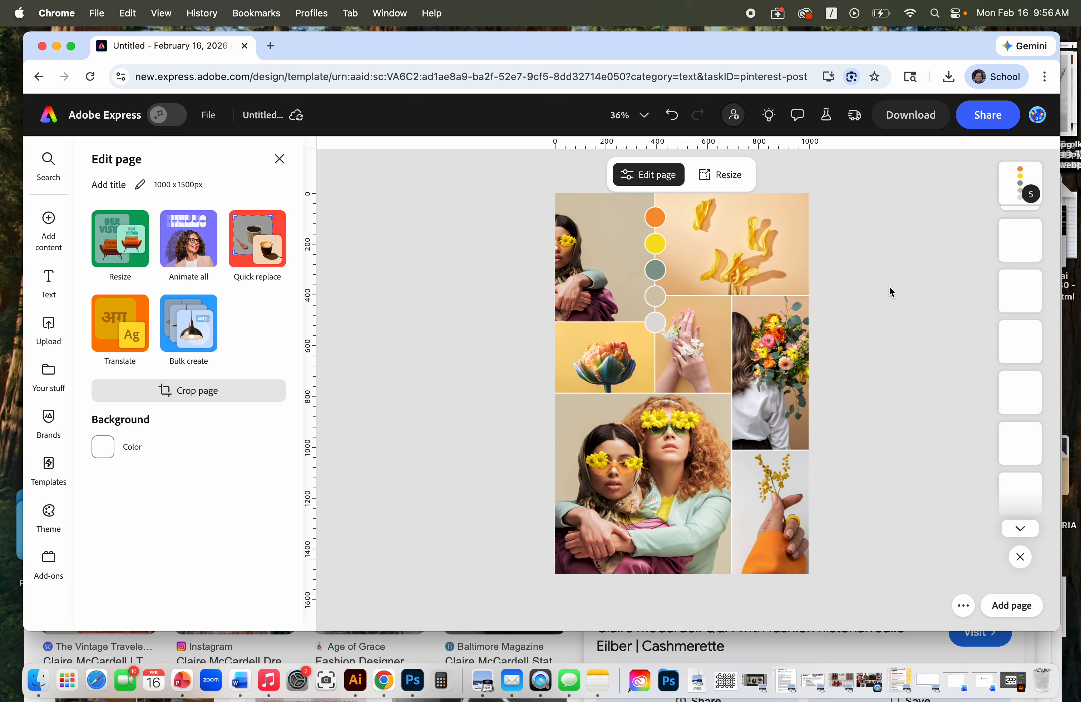
# Step: Replace the collage's upper-left photo of the woman in yellow sunglasses with os6.jpg uploaded from the Desktop
pyautogui.click(586, 275)
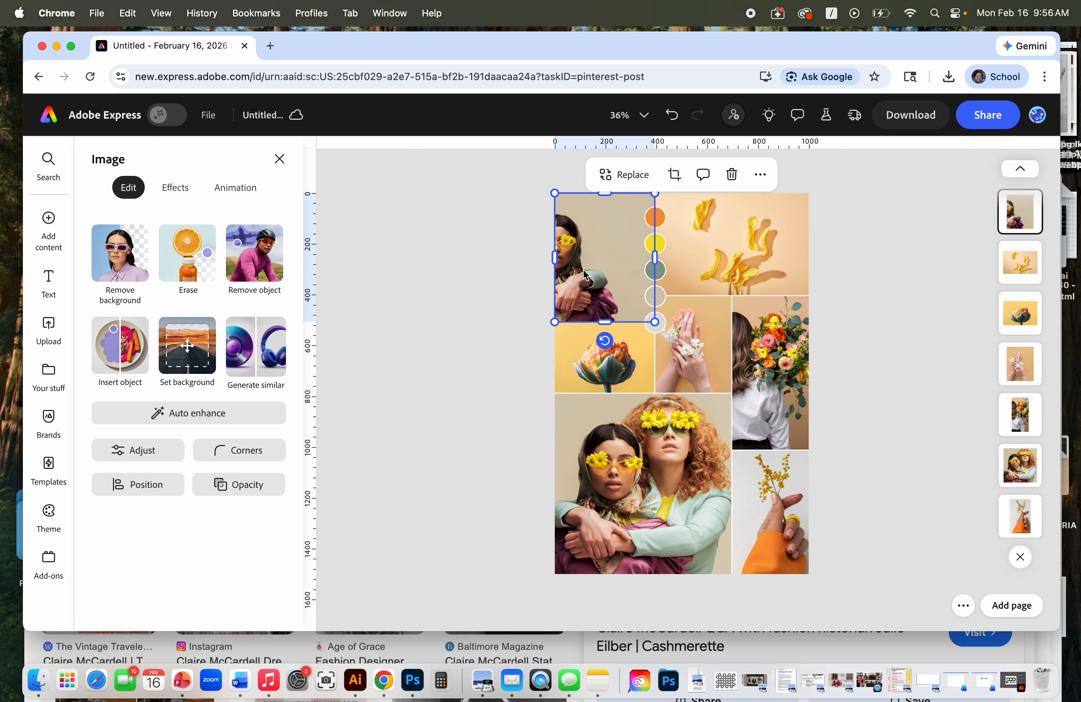
pyautogui.click(632, 183)
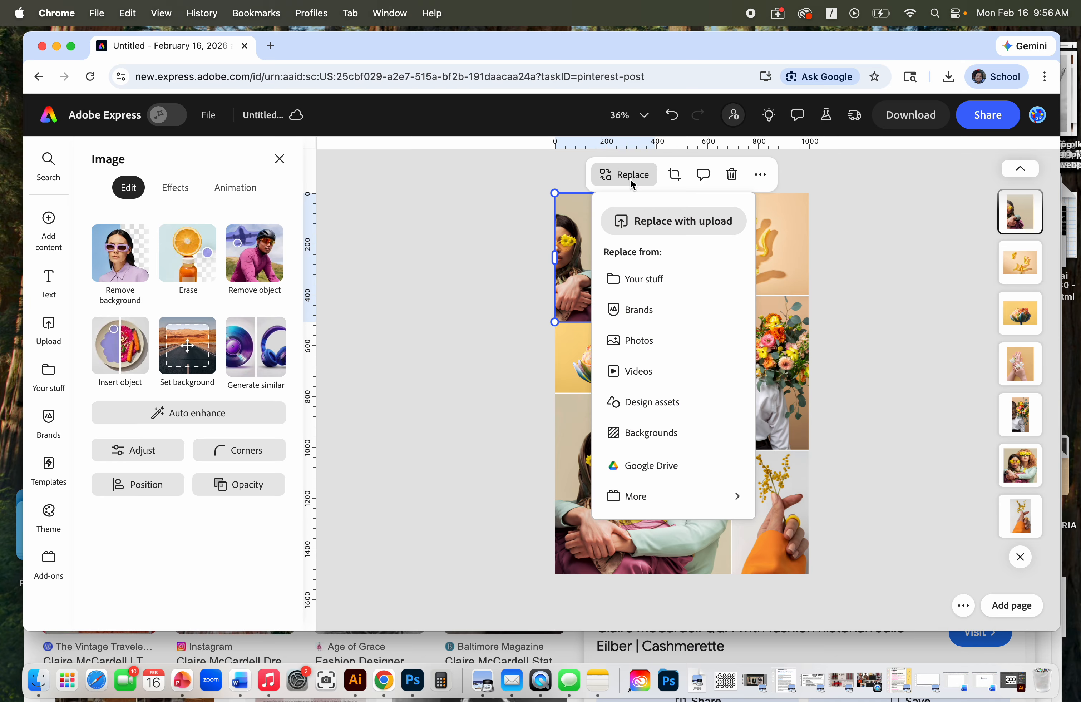
pyautogui.click(666, 230)
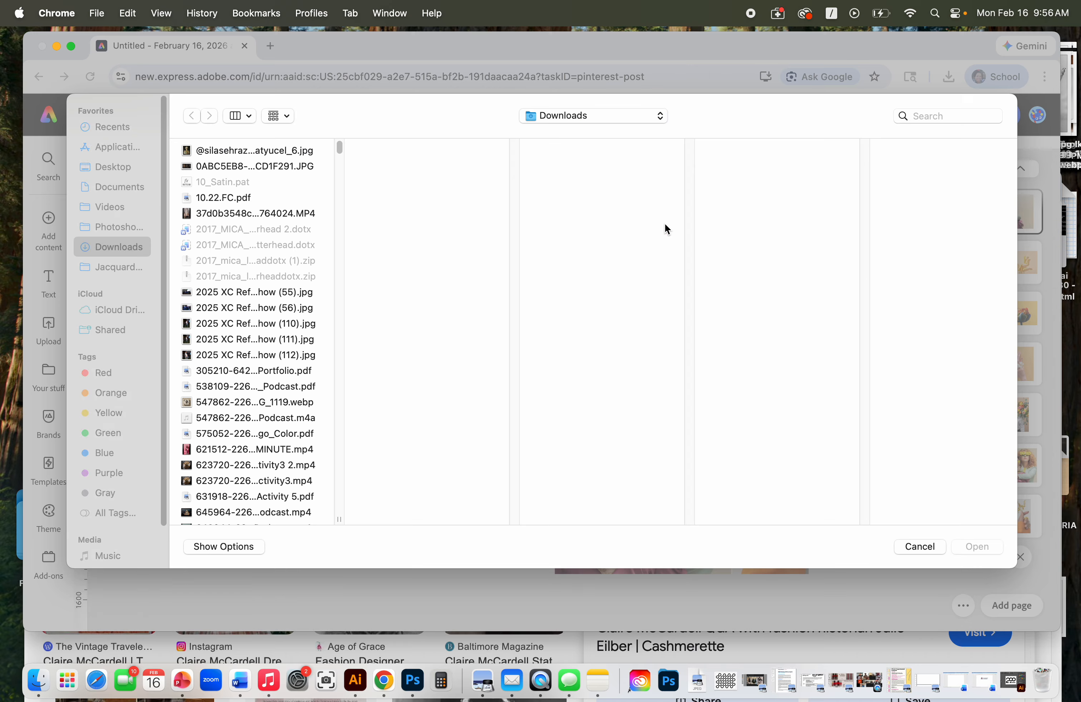
pyautogui.click(118, 167)
pyautogui.scroll(-10, 254, 370)
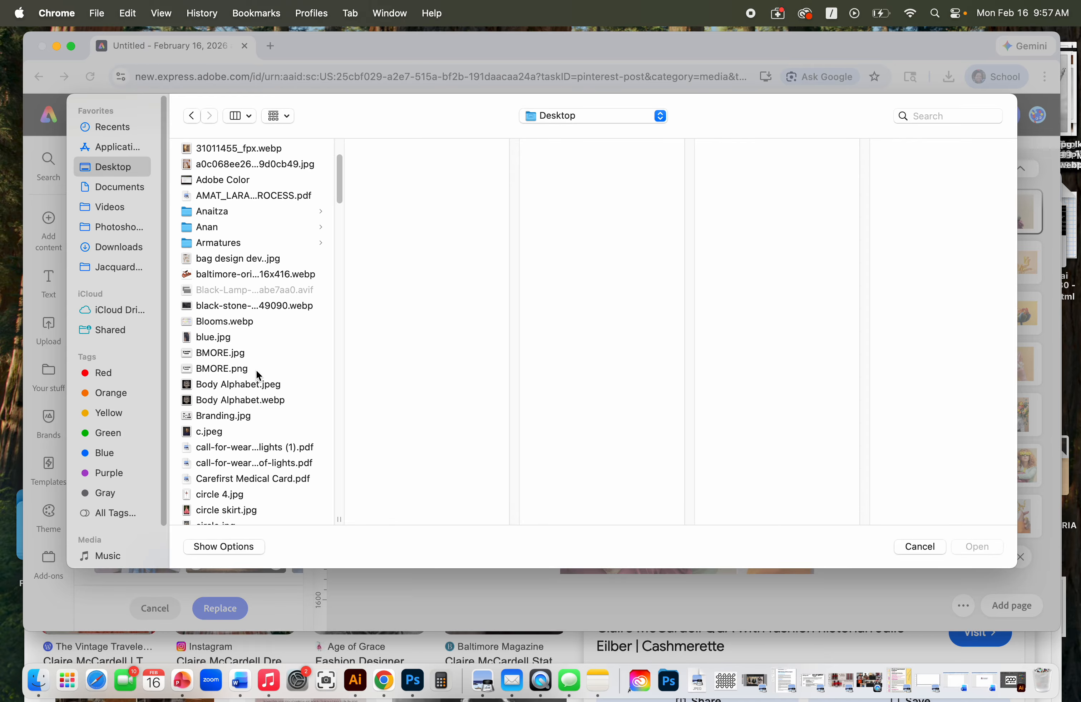
pyautogui.scroll(-20, 257, 371)
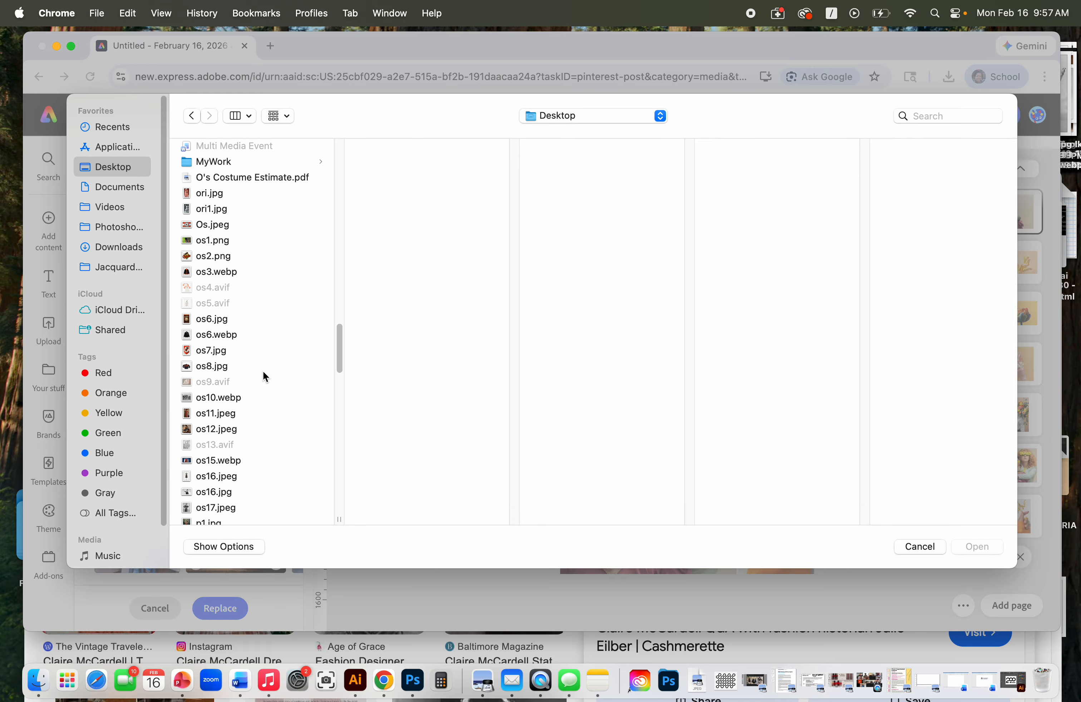
pyautogui.scroll(3, 263, 372)
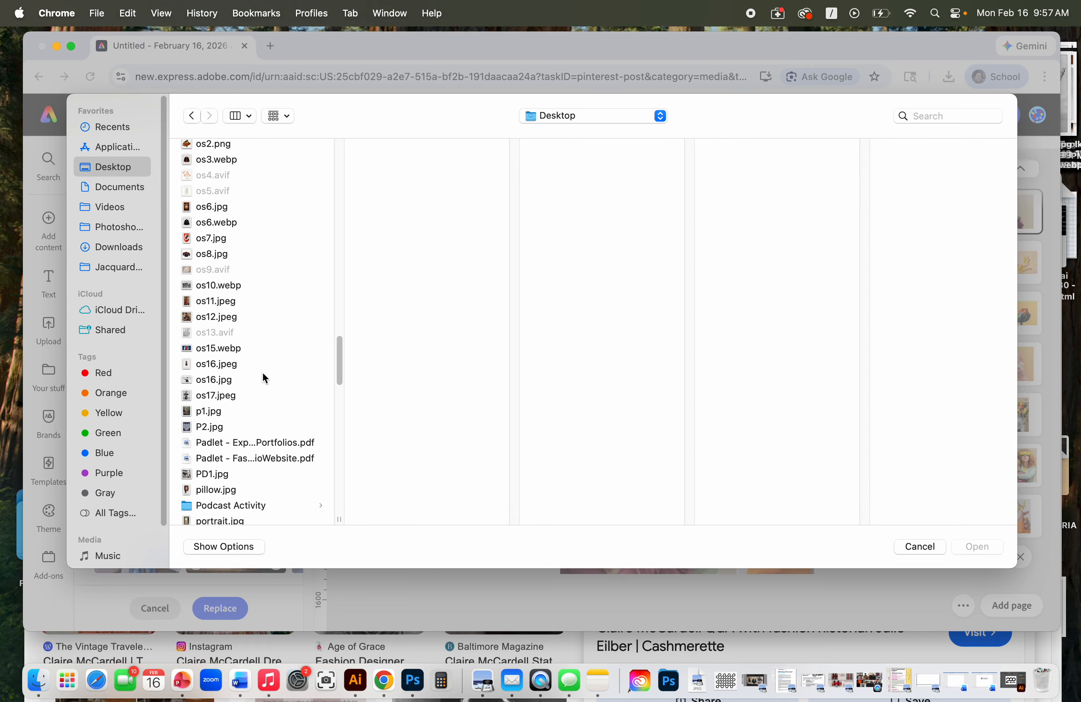
pyautogui.click(225, 255)
pyautogui.click(222, 238)
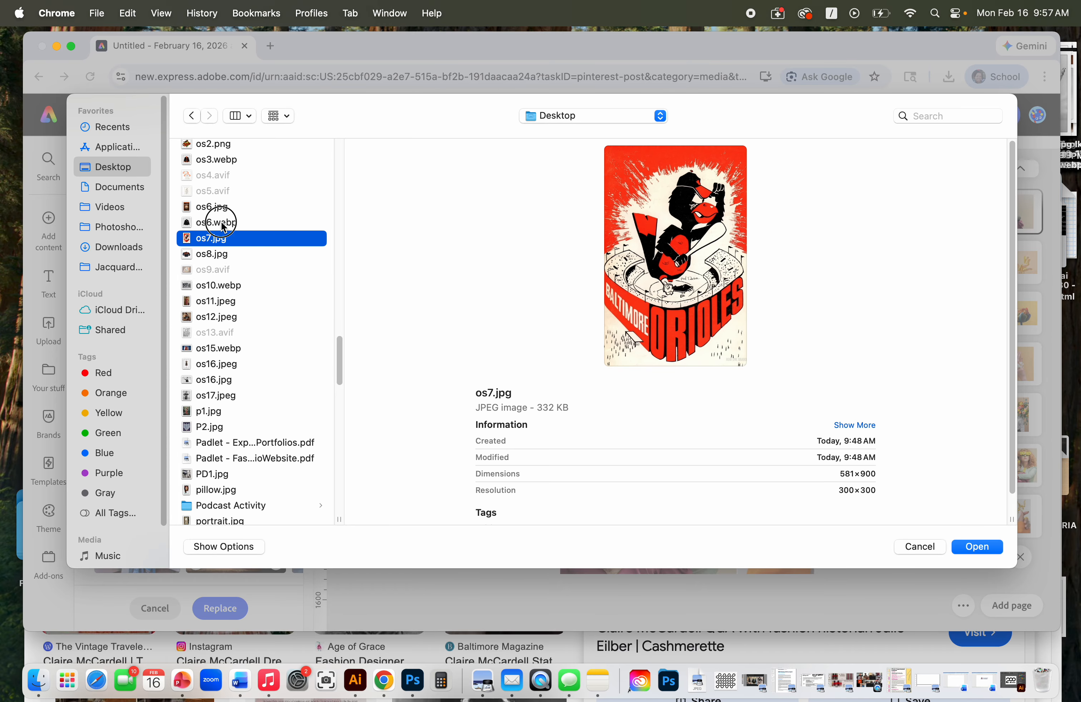
pyautogui.click(222, 224)
pyautogui.click(222, 211)
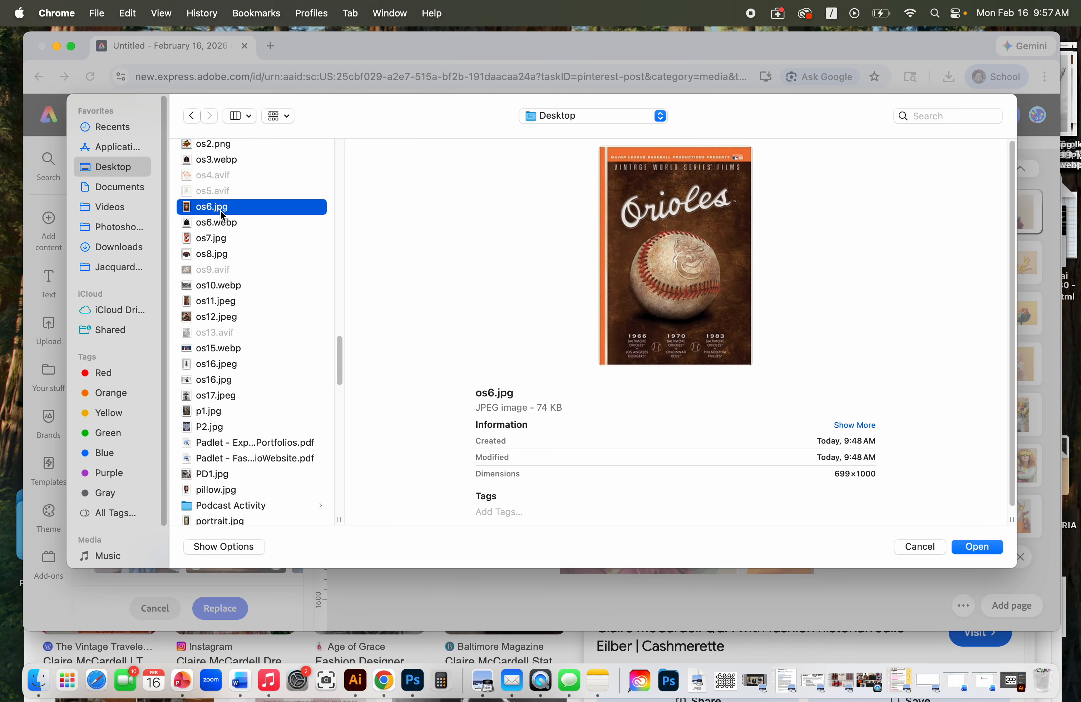
pyautogui.click(976, 547)
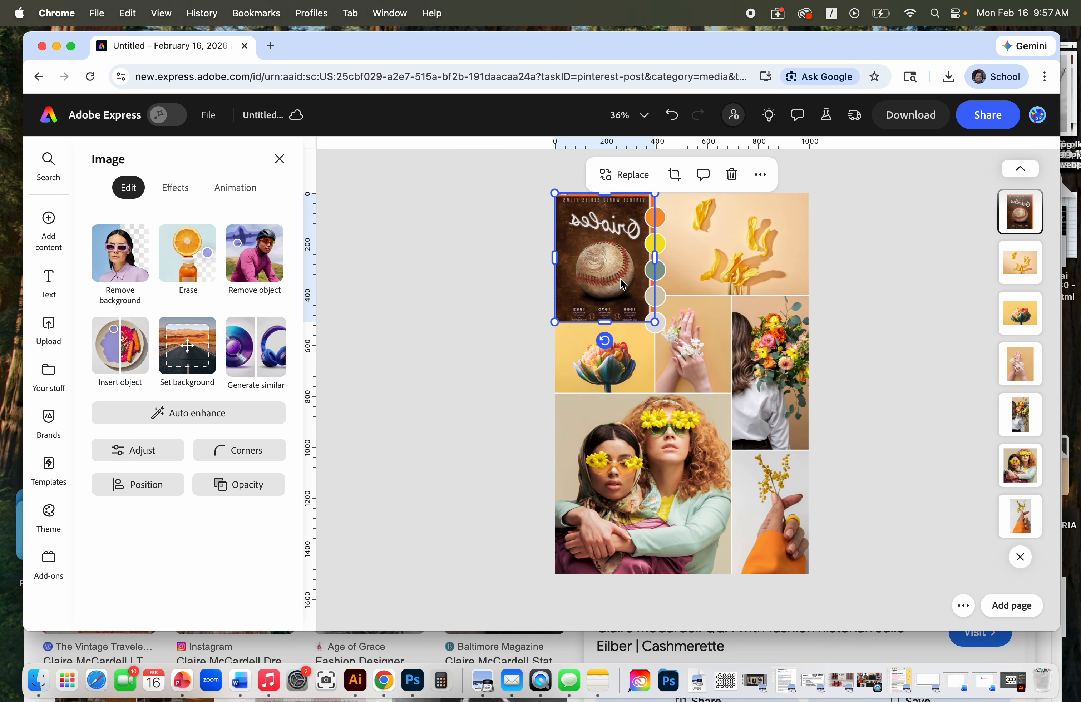
# Step: Narrow the Orioles baseball image slightly from its inner edge and nudge it down a little
pyautogui.rightClick(613, 270)
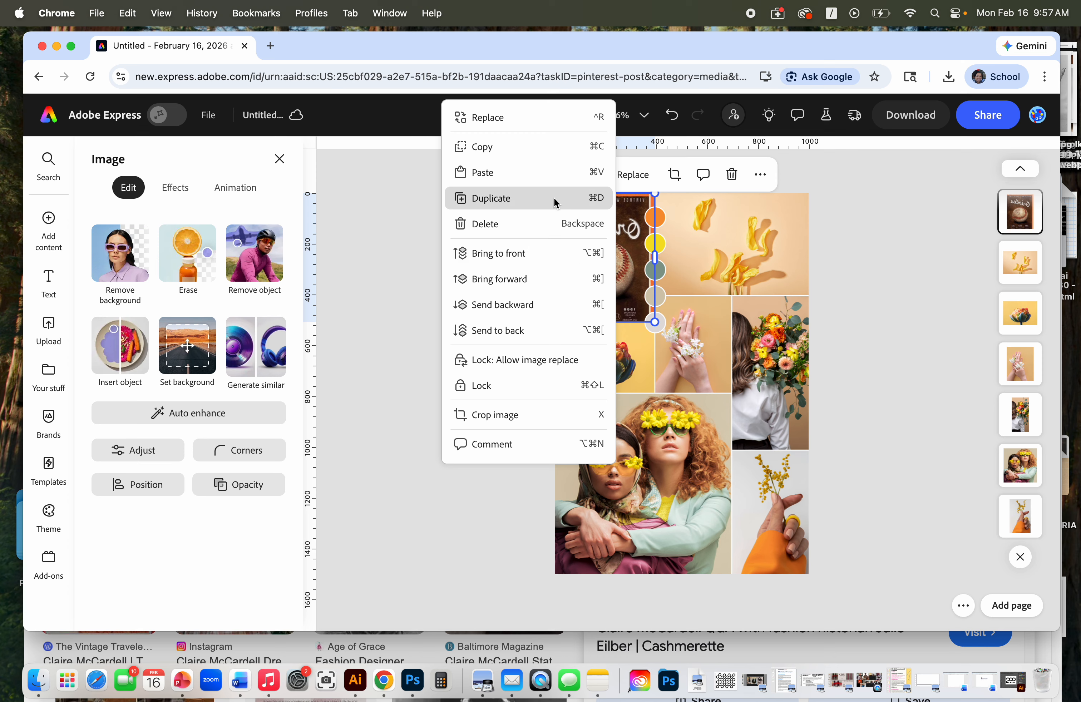
pyautogui.rightClick(625, 274)
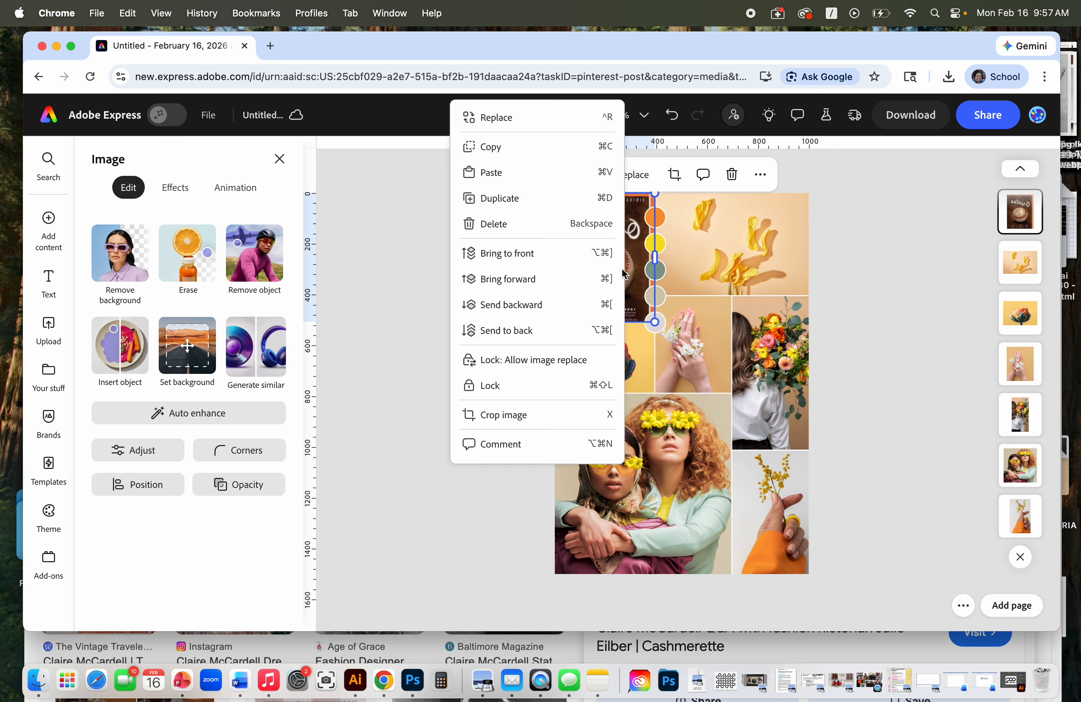
pyautogui.click(635, 277)
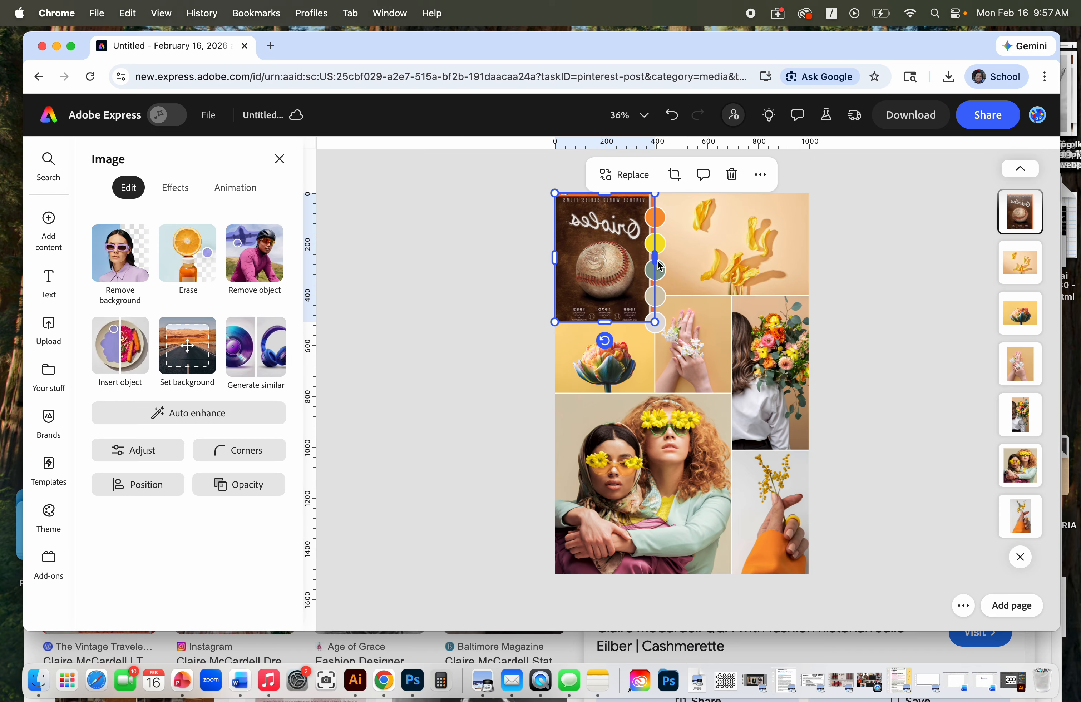
pyautogui.moveTo(658, 263)
pyautogui.mouseDown()
pyautogui.moveTo(572, 251)
pyautogui.moveTo(650, 253)
pyautogui.mouseUp()
pyautogui.rightClick(602, 253)
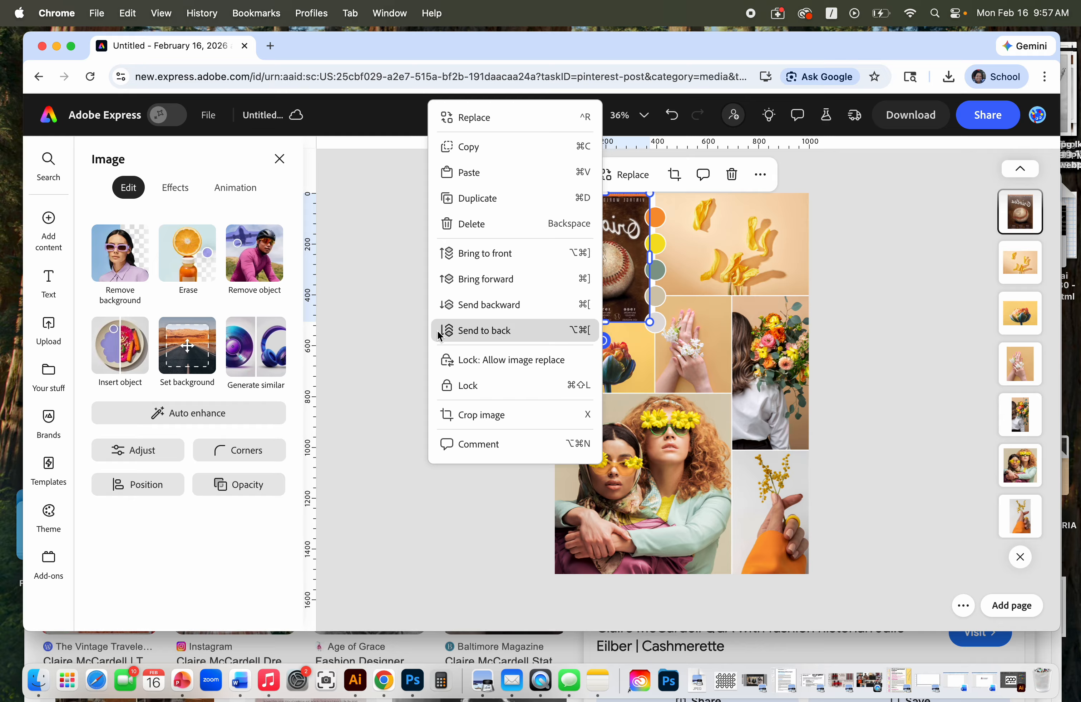
pyautogui.click(393, 326)
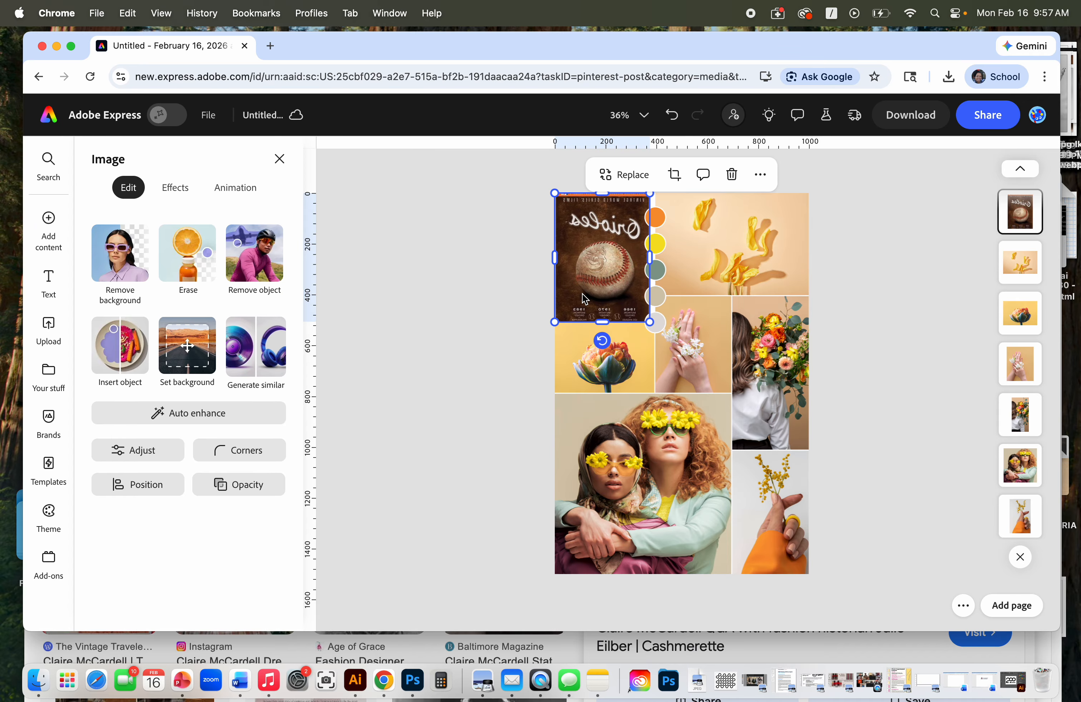
pyautogui.moveTo(588, 290)
pyautogui.mouseDown()
pyautogui.moveTo(552, 291)
pyautogui.moveTo(587, 291)
pyautogui.mouseUp()
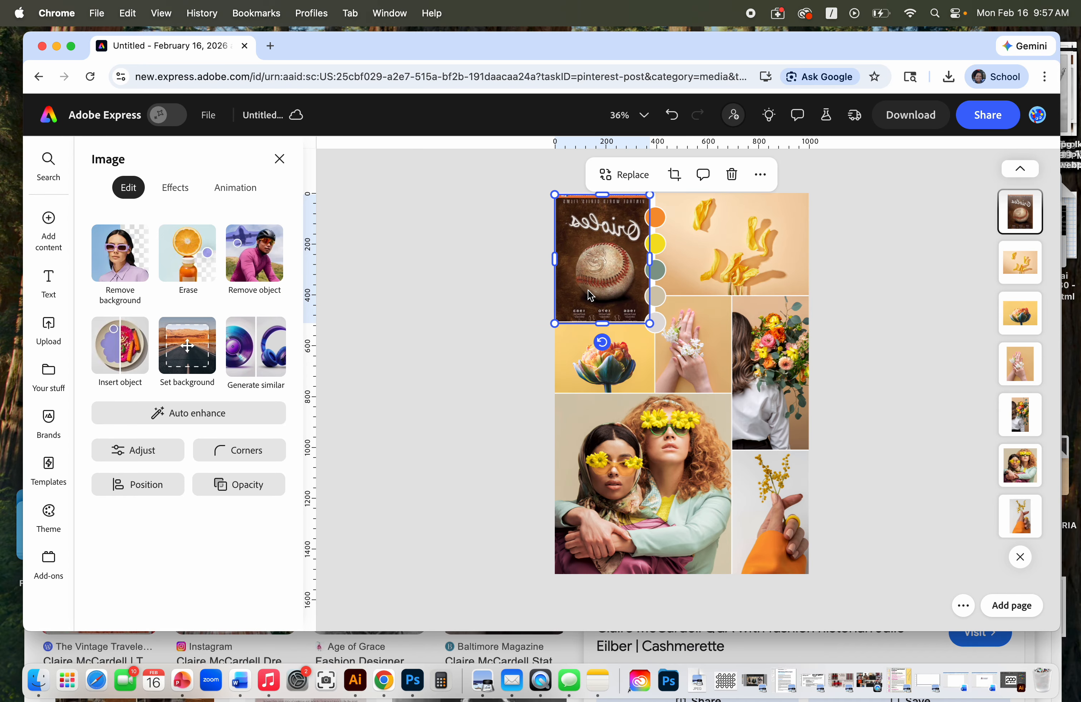
# Step: Delete the Orioles baseball image, and undo the changes back to the template's original upper-left photo
pyautogui.press('Delete')
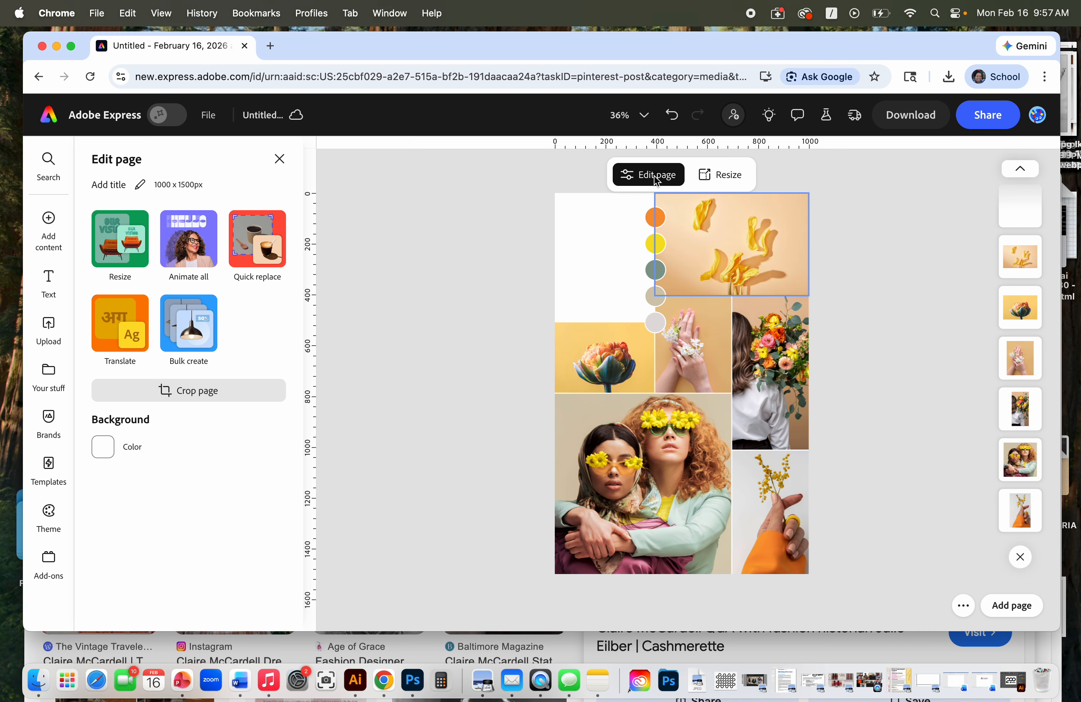
pyautogui.rightClick(615, 240)
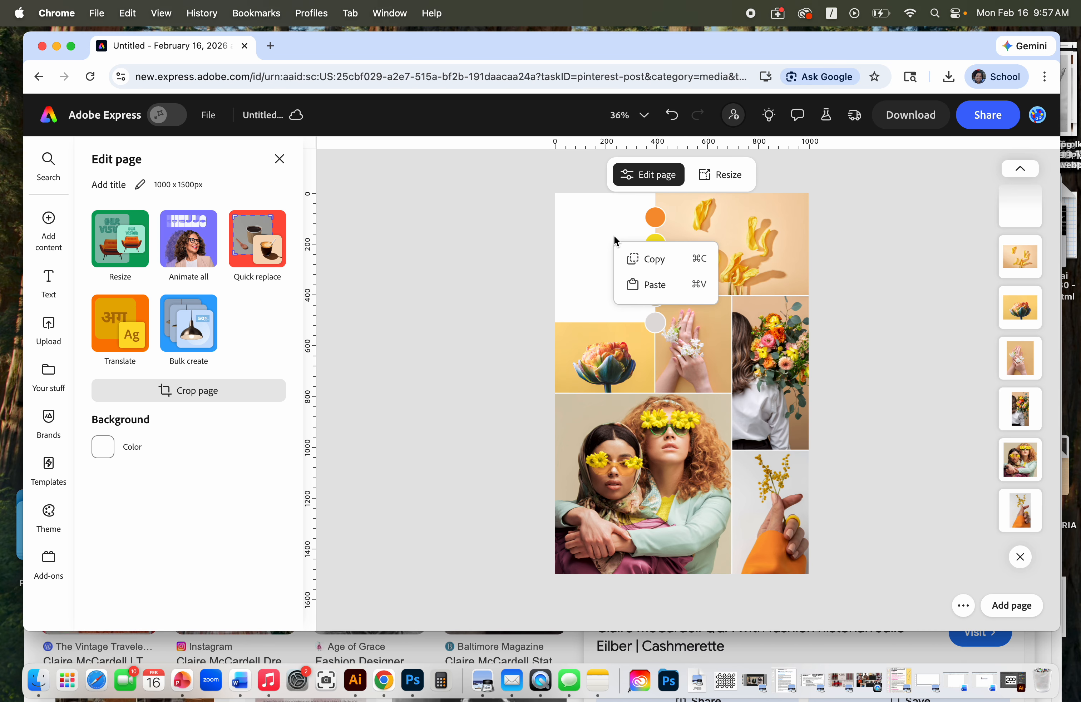
pyautogui.press('super+z')
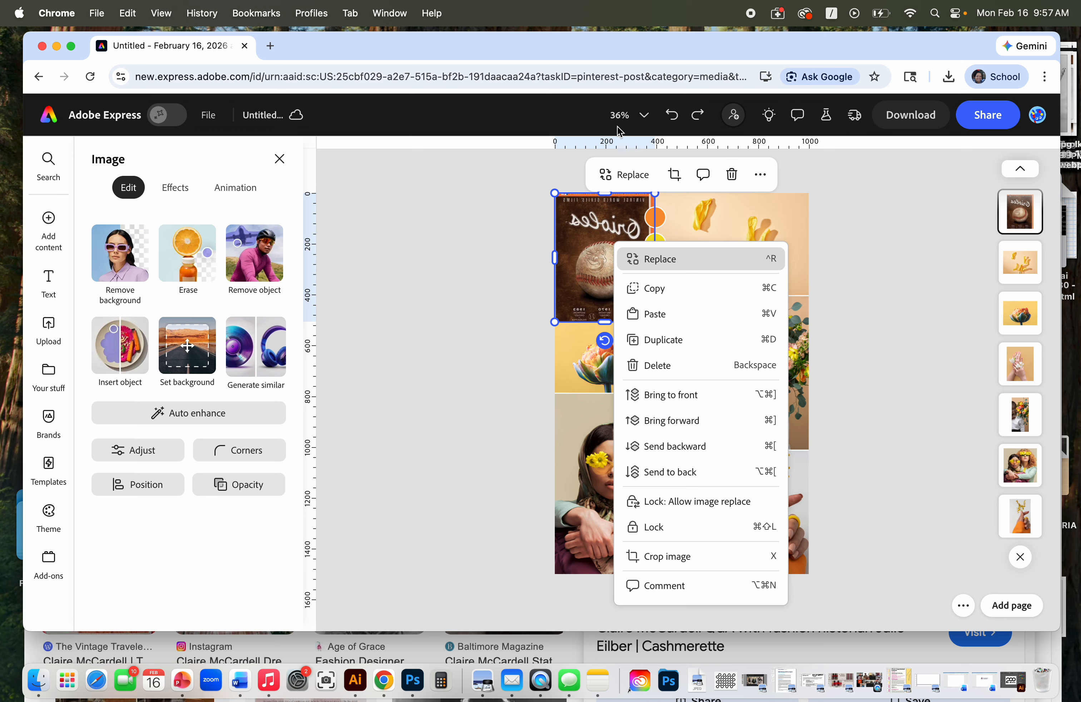
pyautogui.press('super+z')
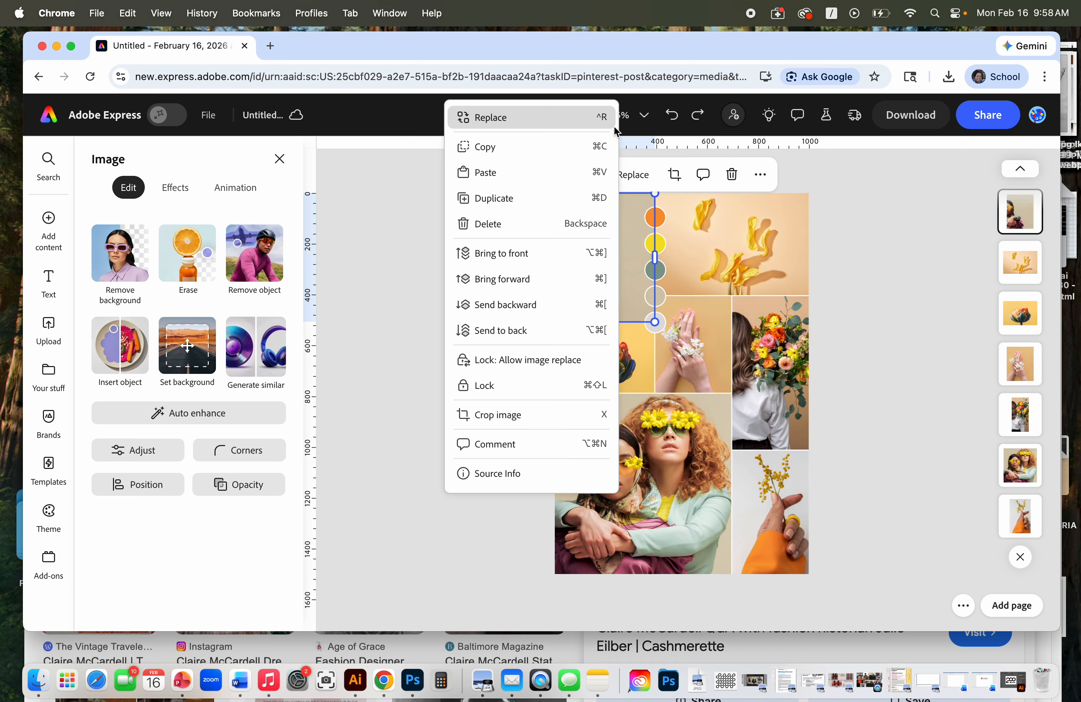
pyautogui.press('Escape')
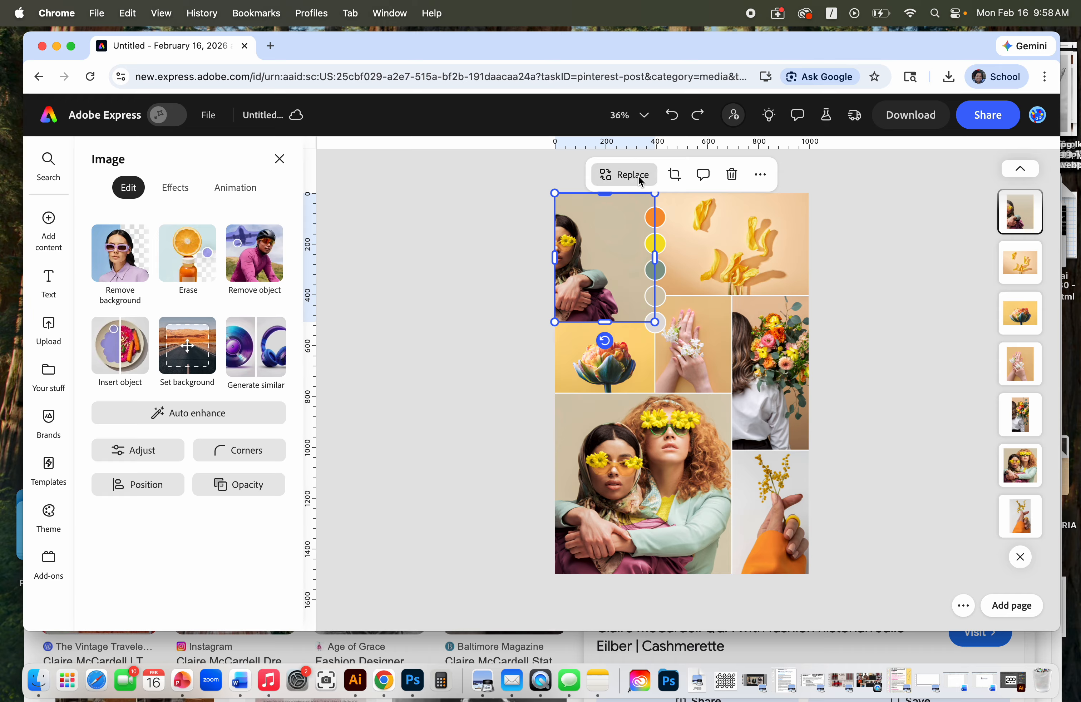
# Step: Replace the upper-left template photo with the Orioles logo os2.png uploaded from the Desktop
pyautogui.click(640, 181)
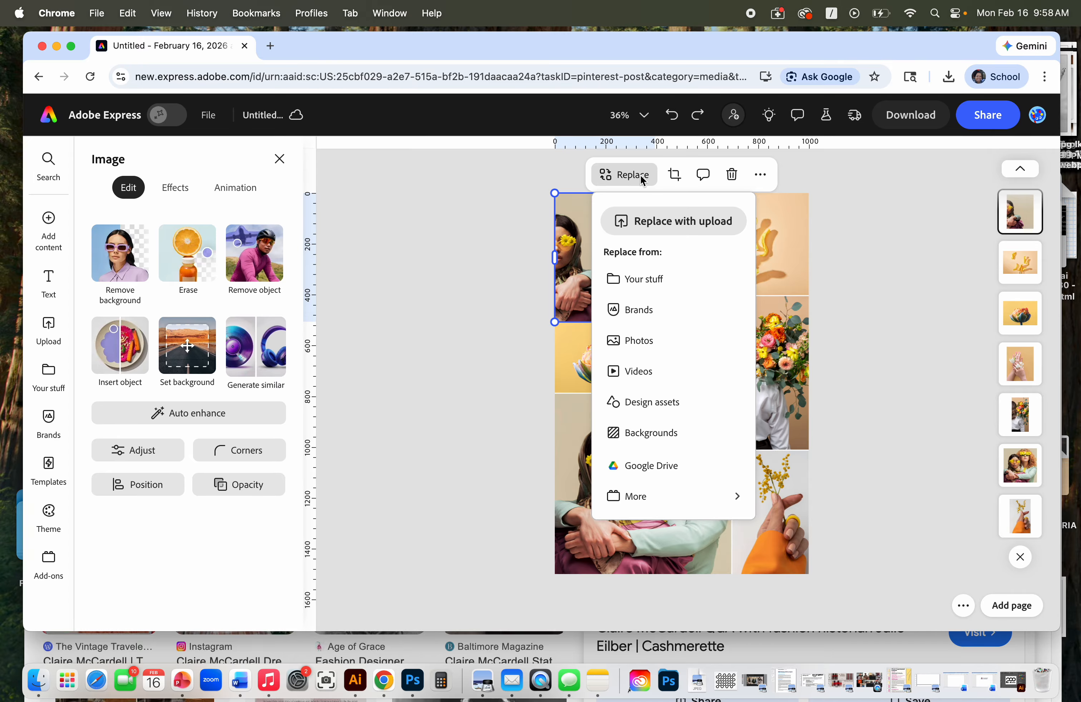
pyautogui.click(680, 223)
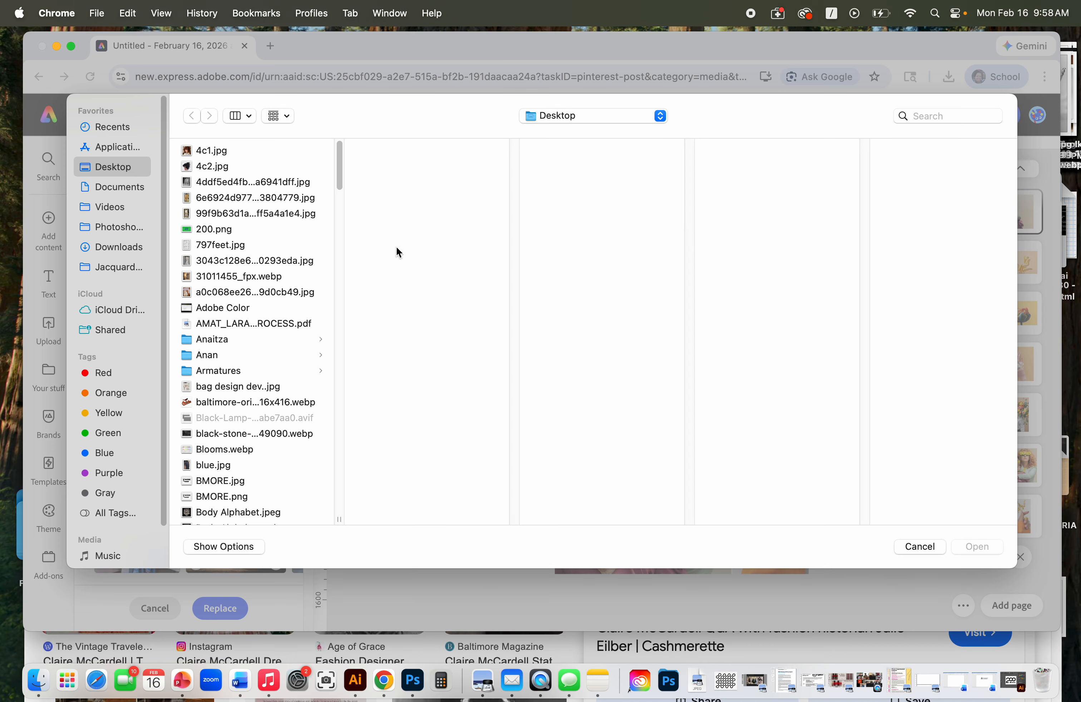
pyautogui.scroll(-20, 216, 398)
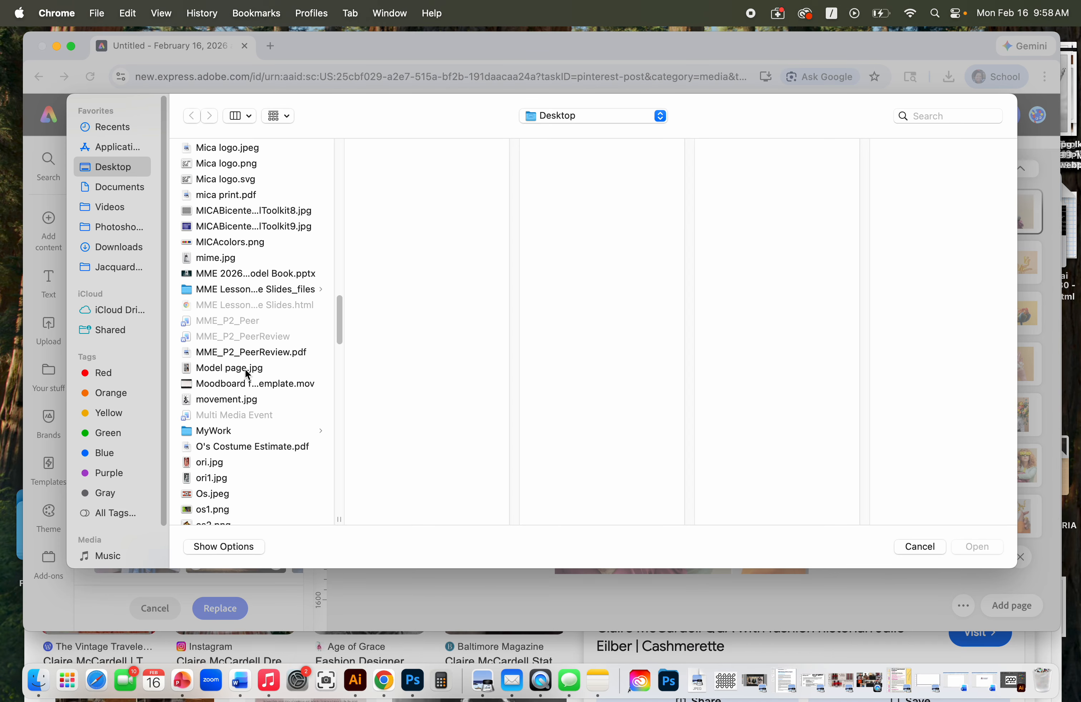
pyautogui.click(225, 371)
pyautogui.click(226, 360)
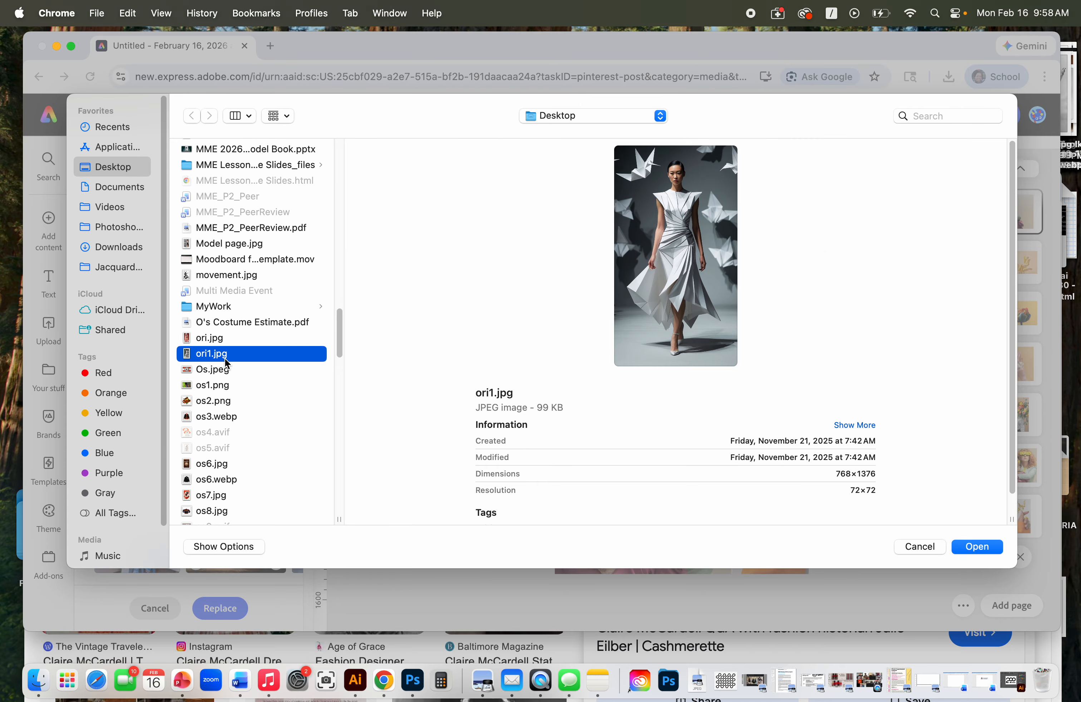
pyautogui.press('Up')
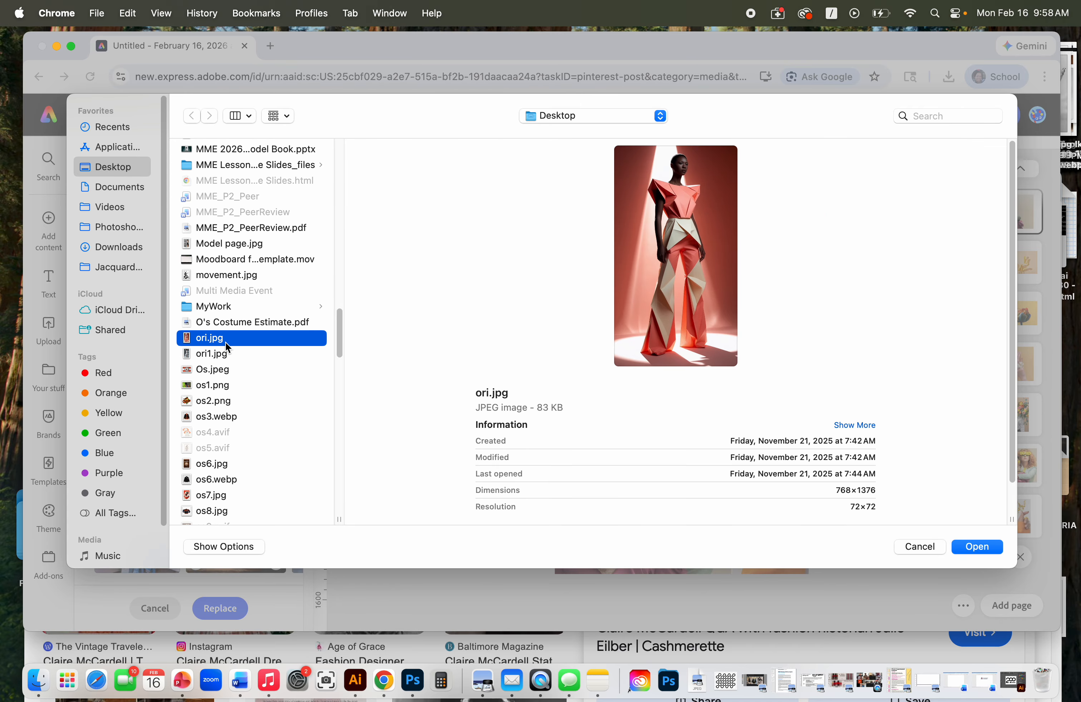
pyautogui.click(222, 402)
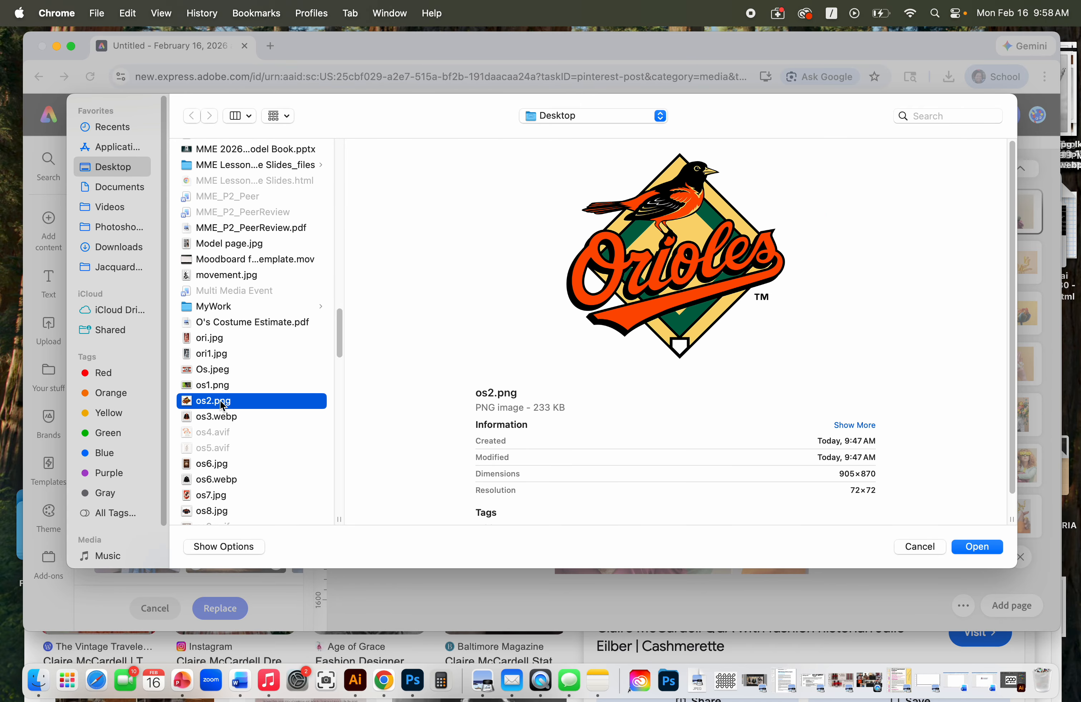
pyautogui.click(978, 550)
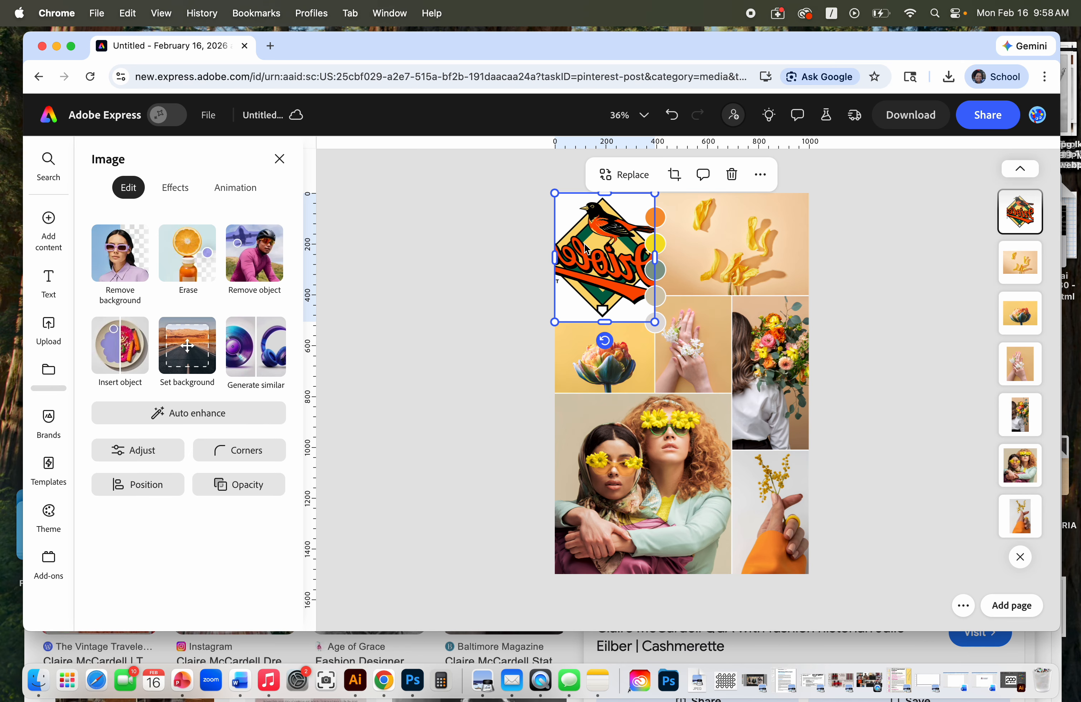
# Step: Scale down the Orioles logo slightly, reposition it within the collage's upper-left space, and deselect it
pyautogui.moveTo(610, 248)
pyautogui.mouseDown()
pyautogui.moveTo(619, 243)
pyautogui.moveTo(610, 234)
pyautogui.mouseUp()
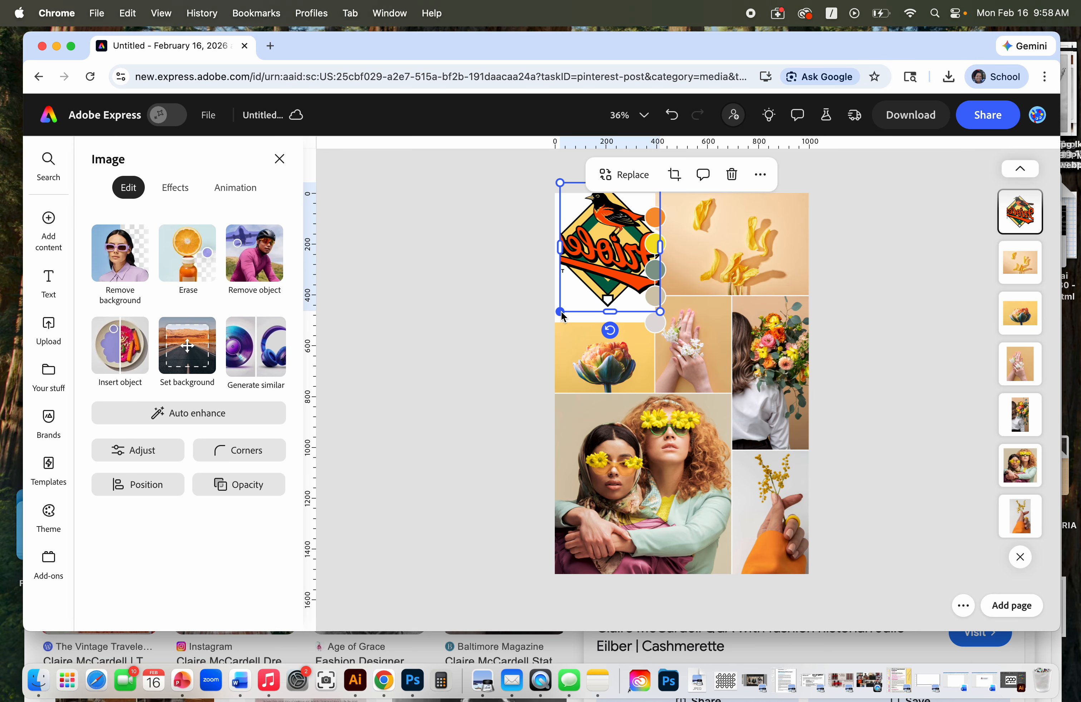
pyautogui.moveTo(560, 311); pyautogui.dragTo(599, 271)
pyautogui.click(894, 298)
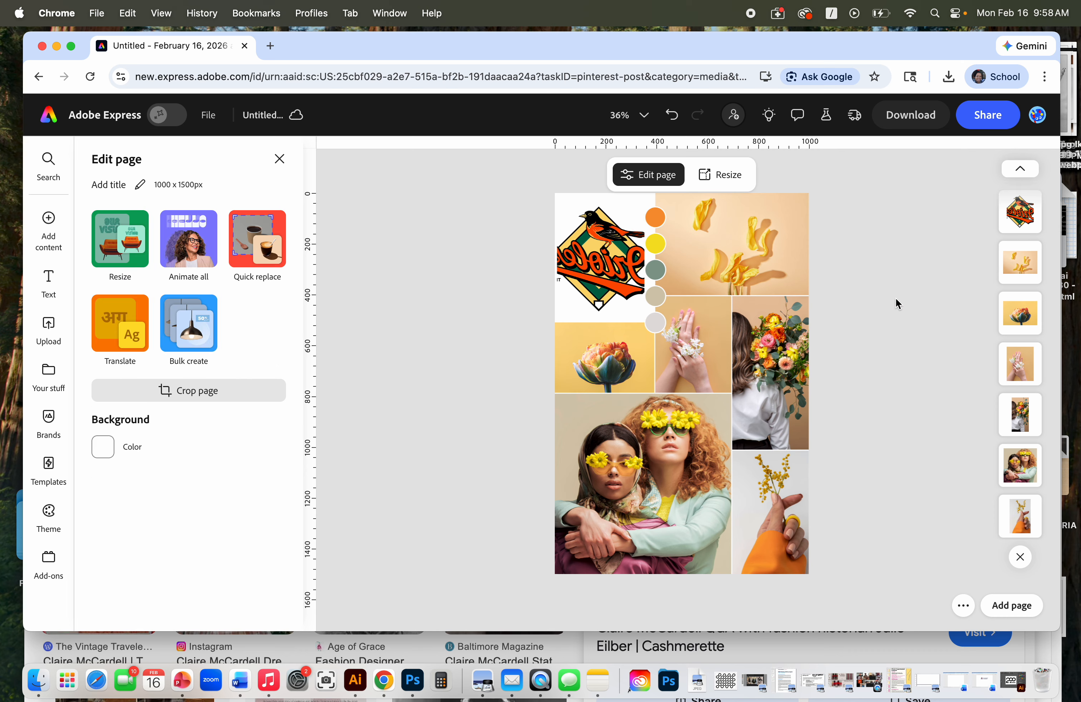
# Step: Replace the collage's upper-right petals photo with the cardigan image os3.webp uploaded from the Desktop
pyautogui.click(776, 265)
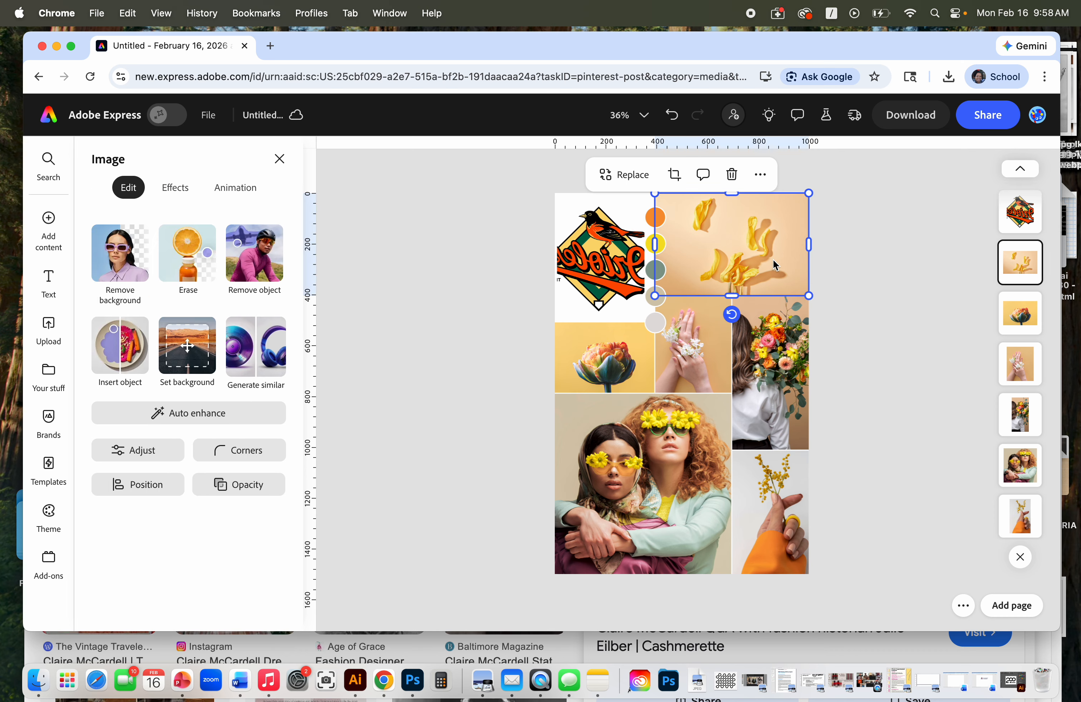
pyautogui.click(640, 174)
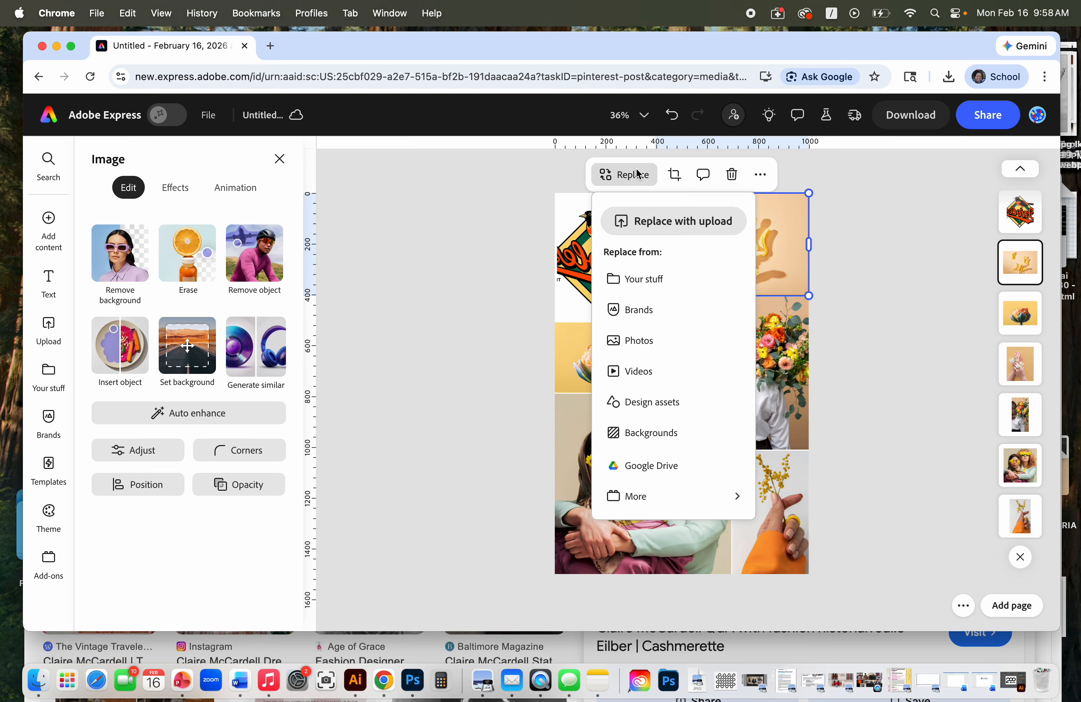
pyautogui.click(673, 220)
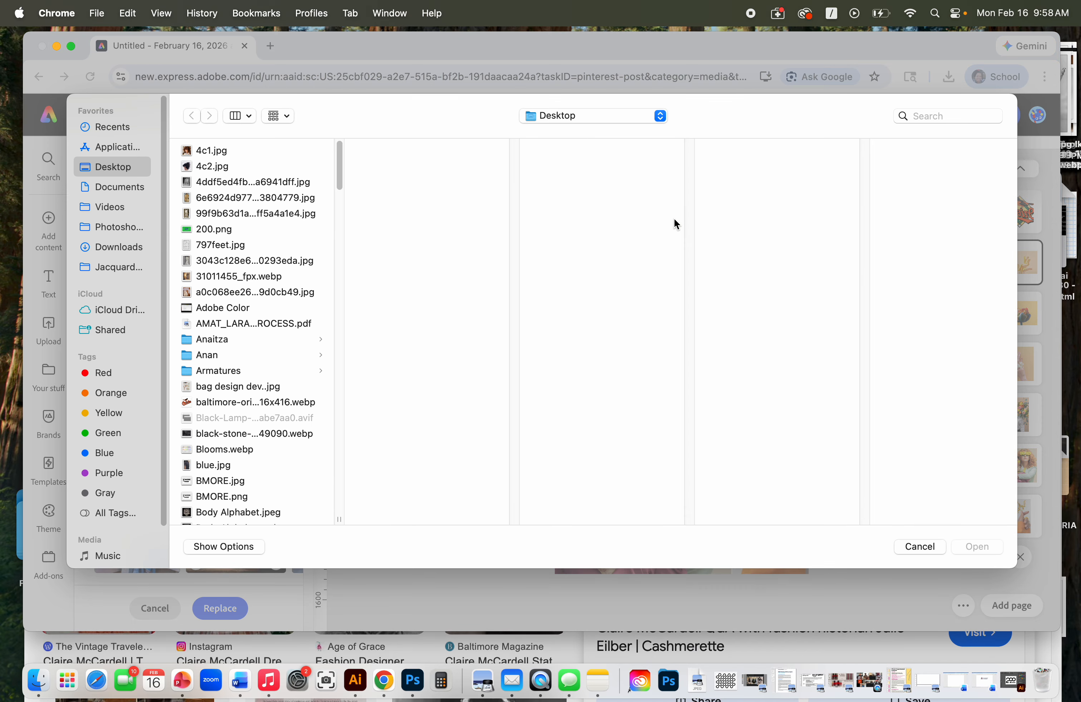
pyautogui.scroll(-15, 251, 333)
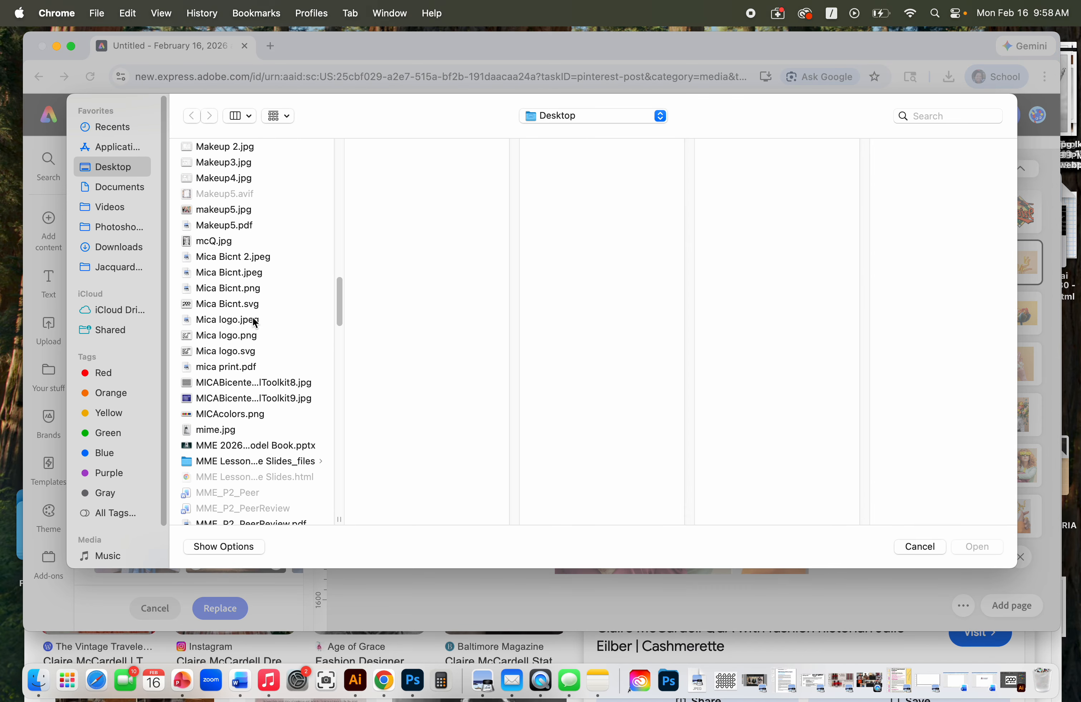
pyautogui.scroll(-6, 255, 321)
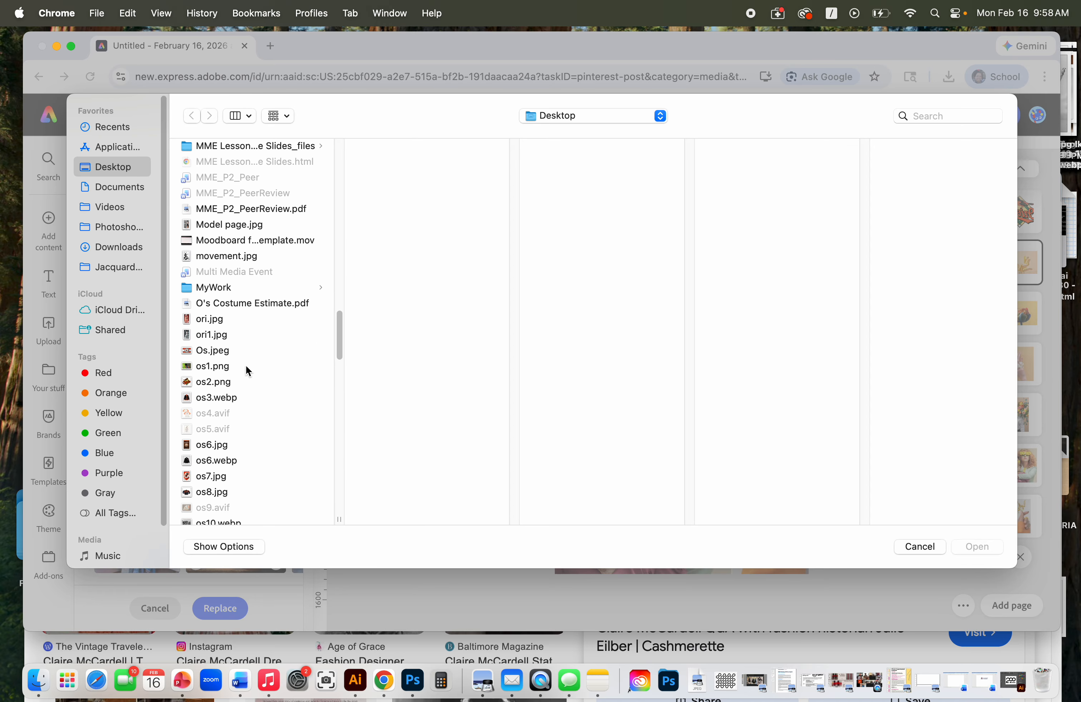
pyautogui.click(224, 383)
pyautogui.click(231, 399)
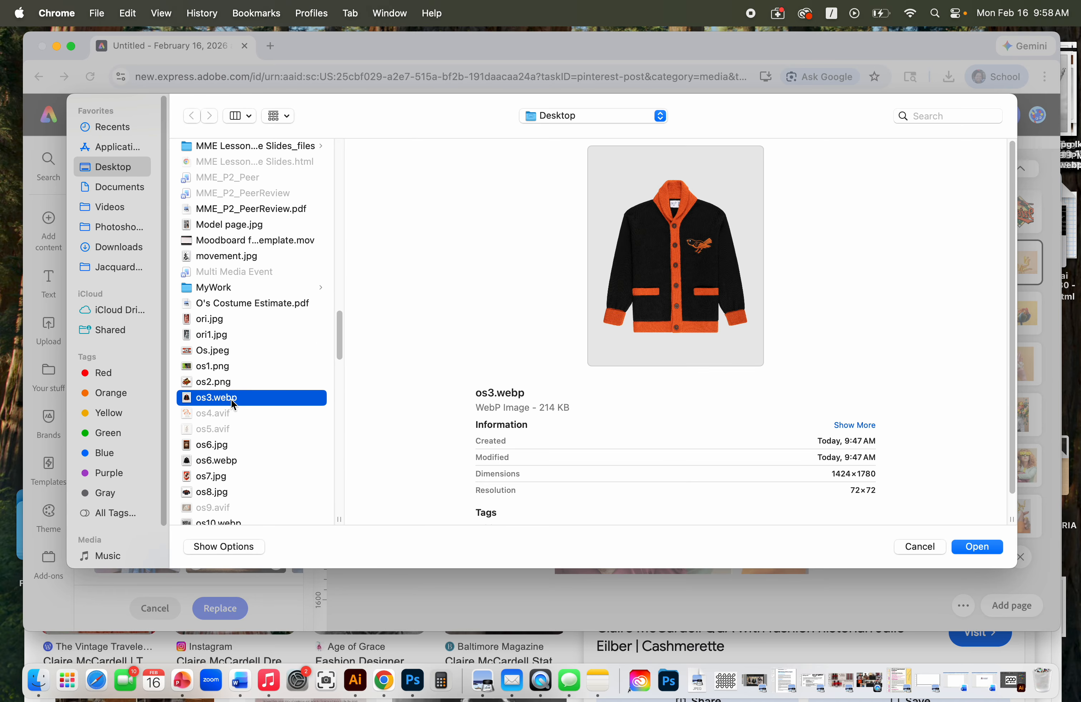
pyautogui.click(972, 547)
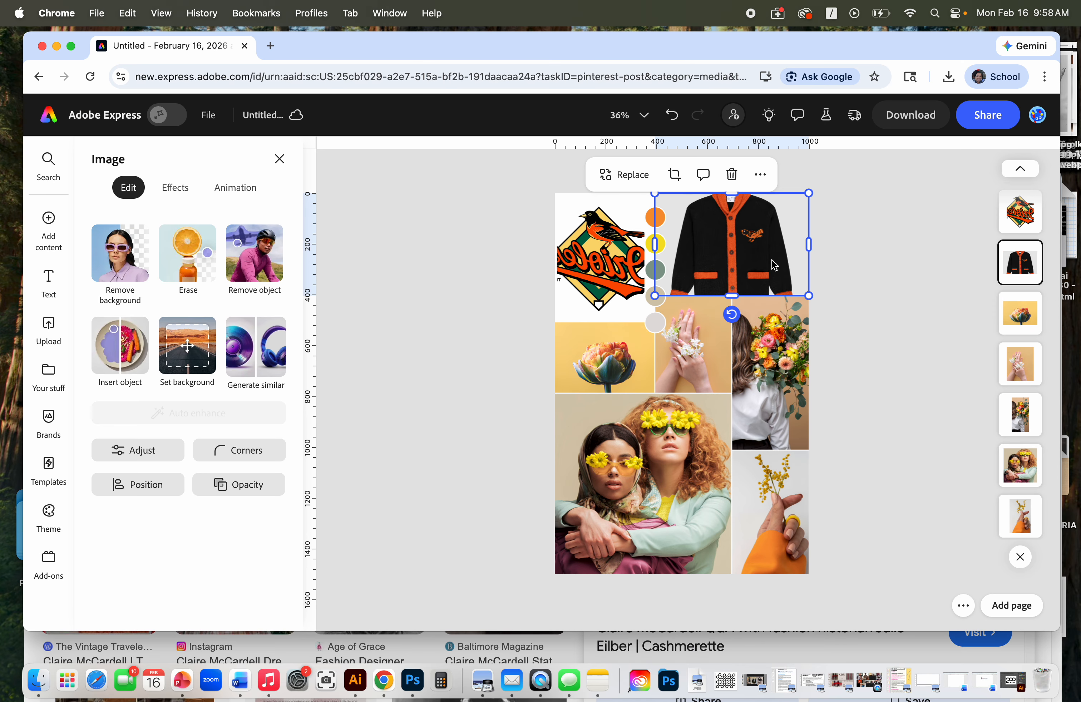
# Step: Scale down the cardigan image inside its crop frame until the whole garment fits, and shift it towards the collage's outer edge
pyautogui.doubleClick(788, 228)
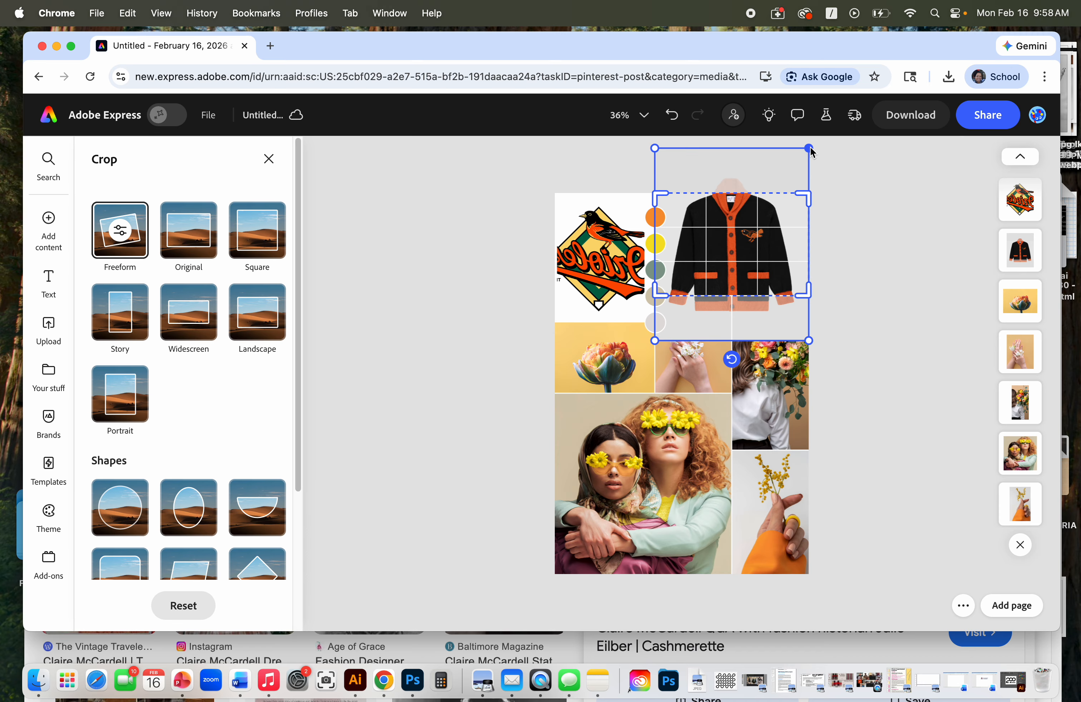
pyautogui.moveTo(810, 149); pyautogui.dragTo(786, 177)
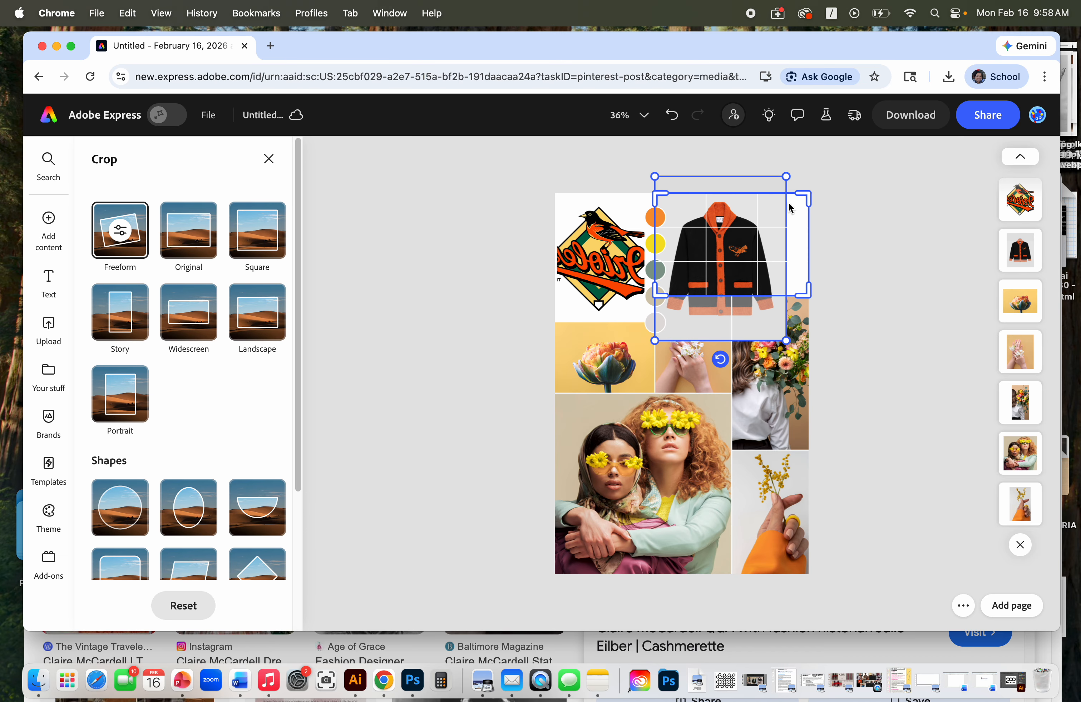
pyautogui.moveTo(656, 345); pyautogui.dragTo(680, 323)
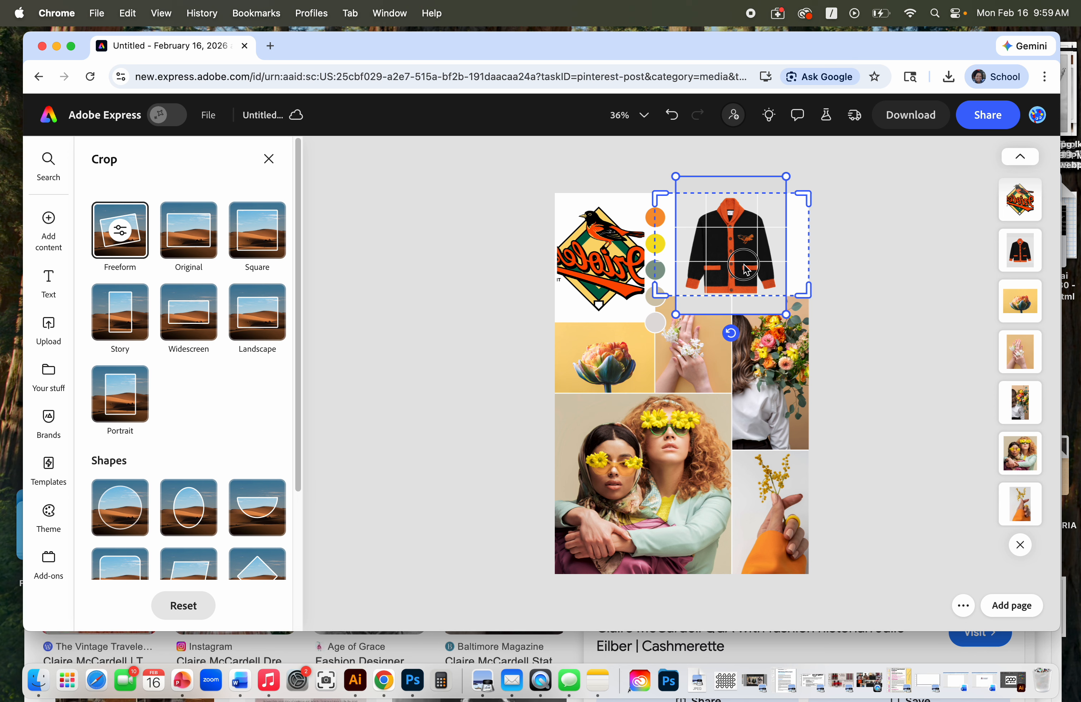
pyautogui.moveTo(743, 265); pyautogui.dragTo(750, 263)
pyautogui.click(888, 285)
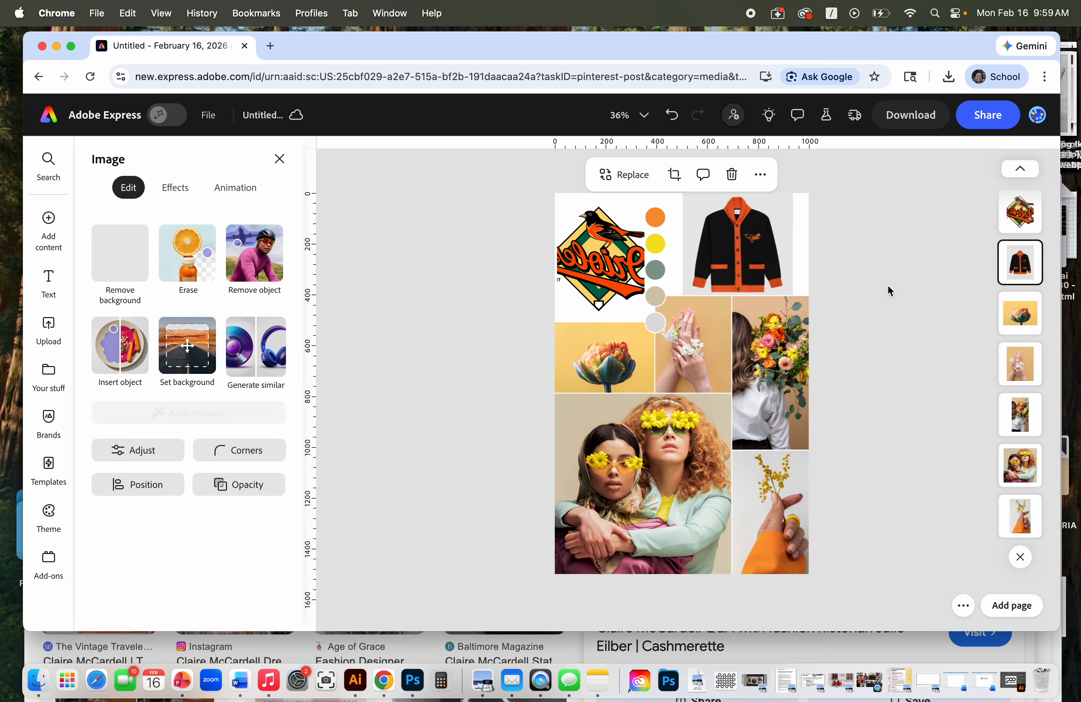
pyautogui.click(887, 285)
pyautogui.click(807, 270)
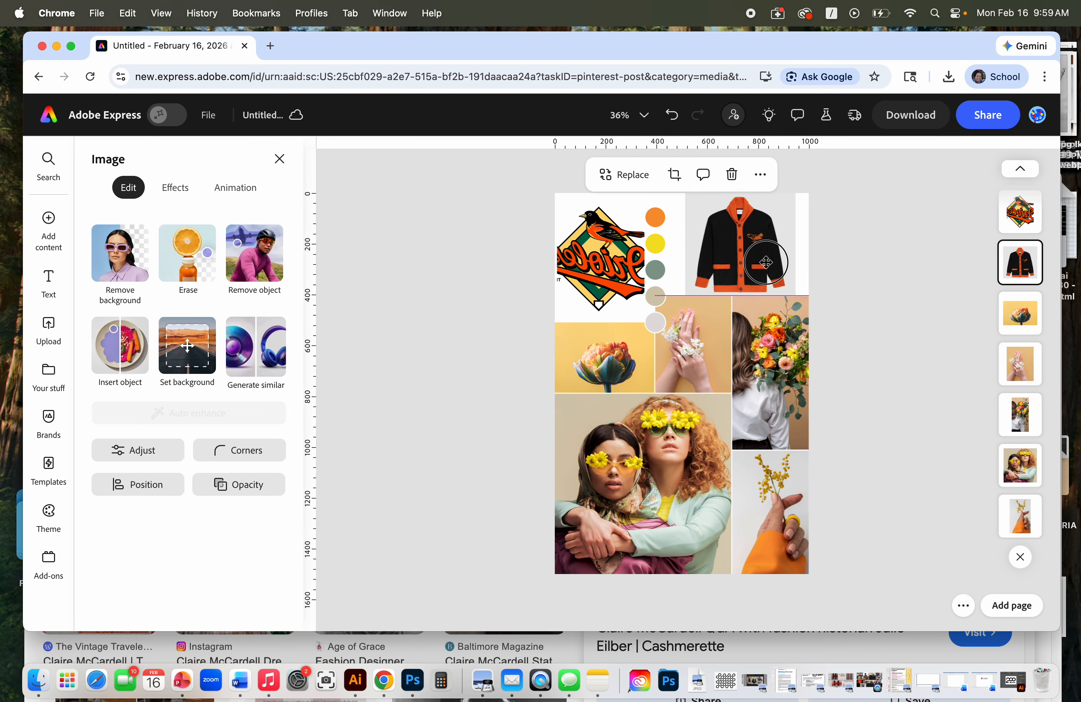
pyautogui.click(654, 324)
pyautogui.keyDown('shift'); pyautogui.click(655, 299); pyautogui.keyUp('shift')
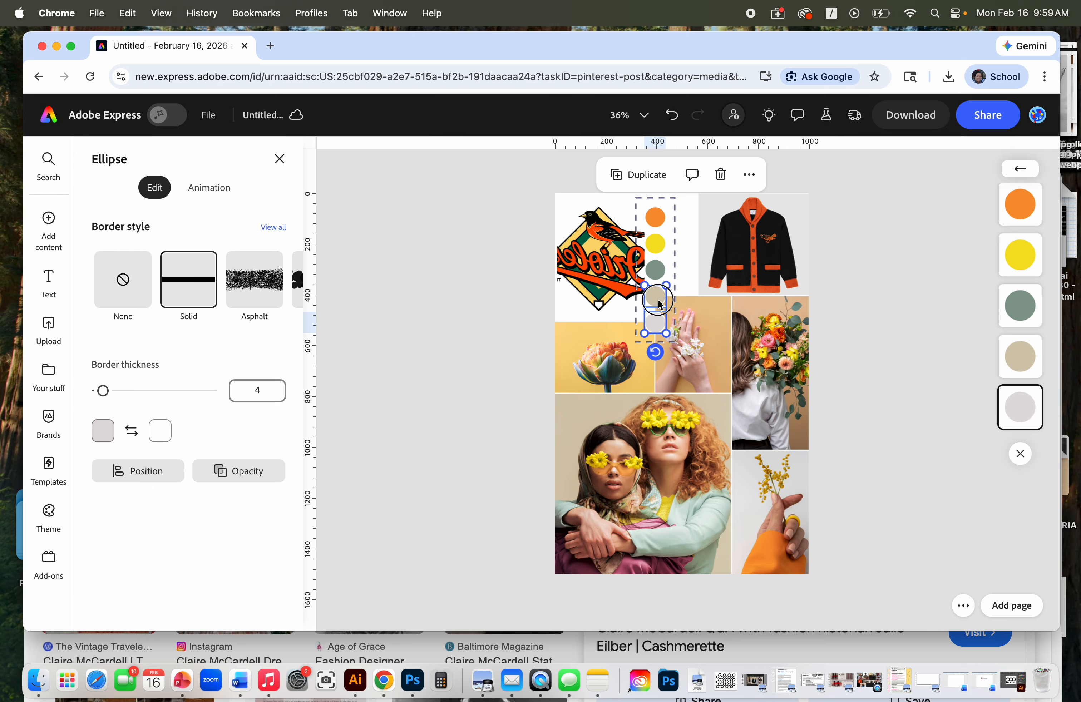
pyautogui.keyDown('shift'); pyautogui.click(655, 272); pyautogui.keyUp('shift')
pyautogui.click(655, 243)
pyautogui.moveTo(656, 243); pyautogui.dragTo(665, 245)
pyautogui.press('super+z')
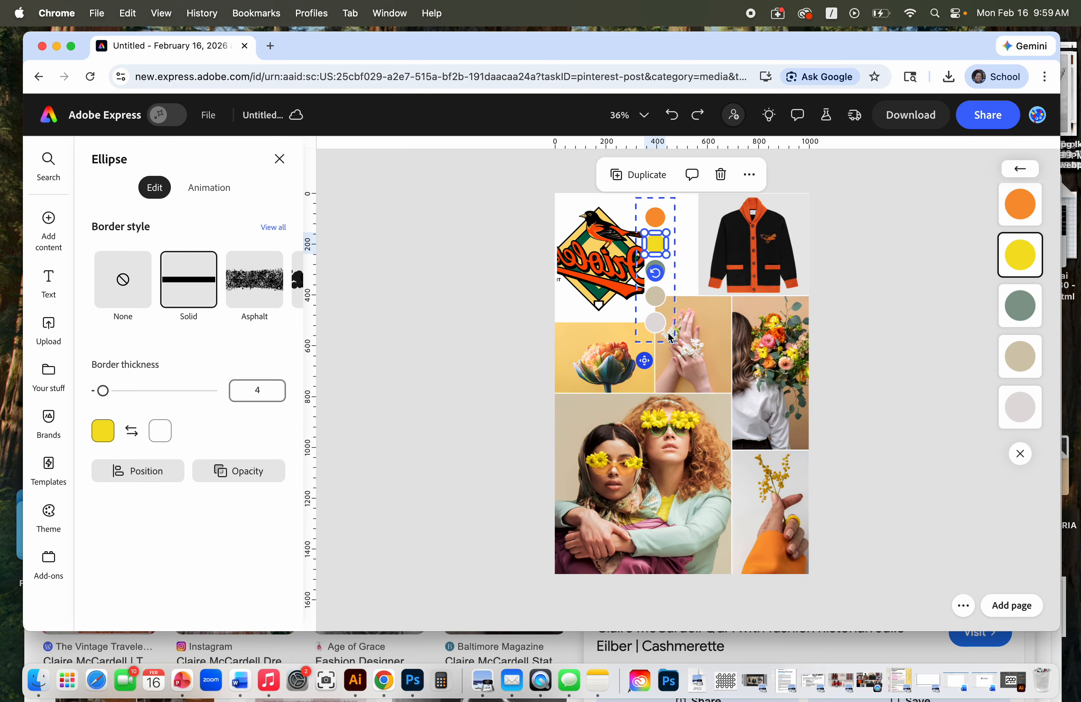
# Step: Select all five palette circles together, move them into the gap between the Orioles logo and the cardigan, and deselect them
pyautogui.click(656, 324)
pyautogui.keyDown('shift'); pyautogui.click(656, 296); pyautogui.keyUp('shift')
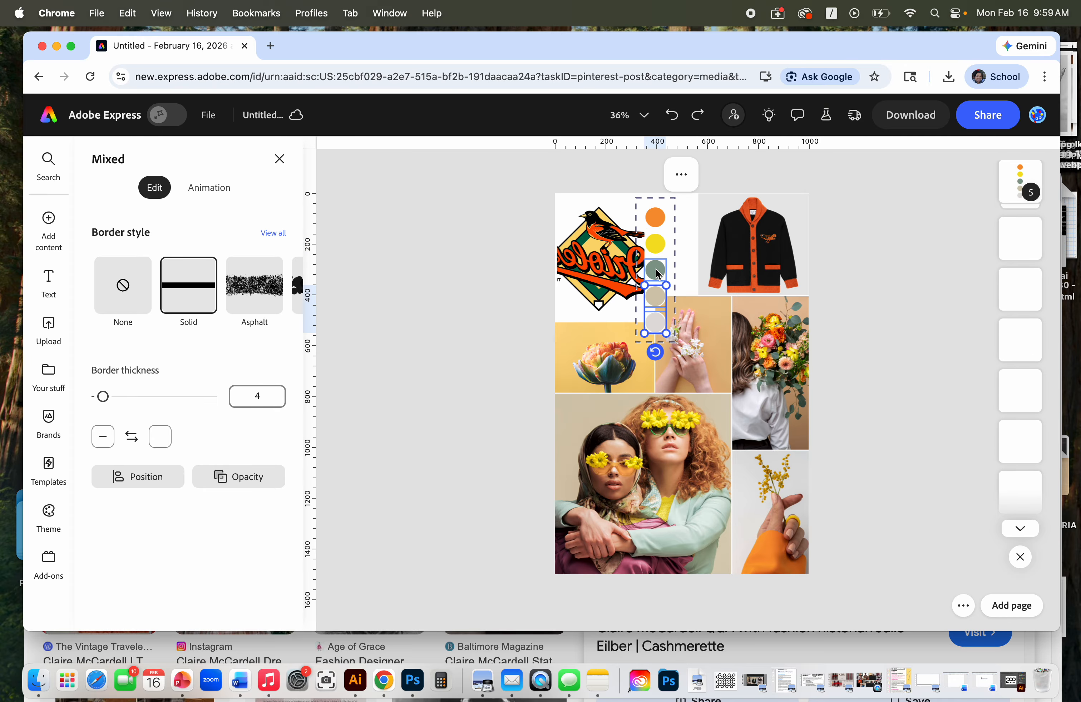
pyautogui.keyDown('shift'); pyautogui.click(655, 271); pyautogui.keyUp('shift')
pyautogui.keyDown('shift'); pyautogui.click(655, 244); pyautogui.keyUp('shift')
pyautogui.keyDown('shift'); pyautogui.click(655, 218); pyautogui.keyUp('shift')
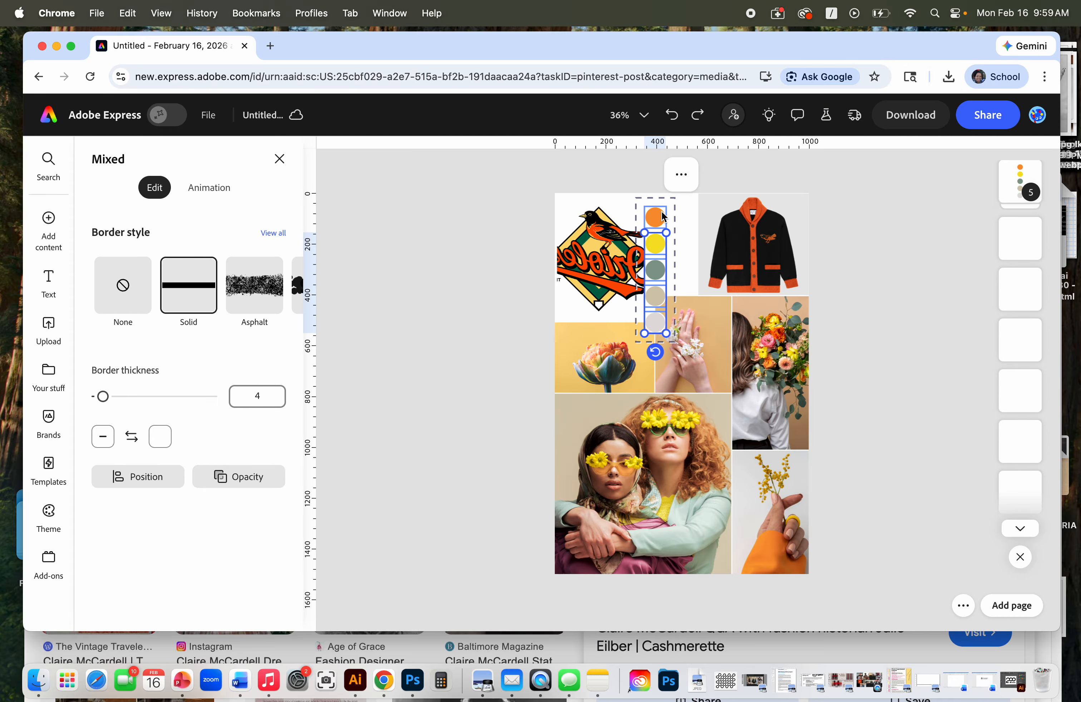
pyautogui.click(680, 174)
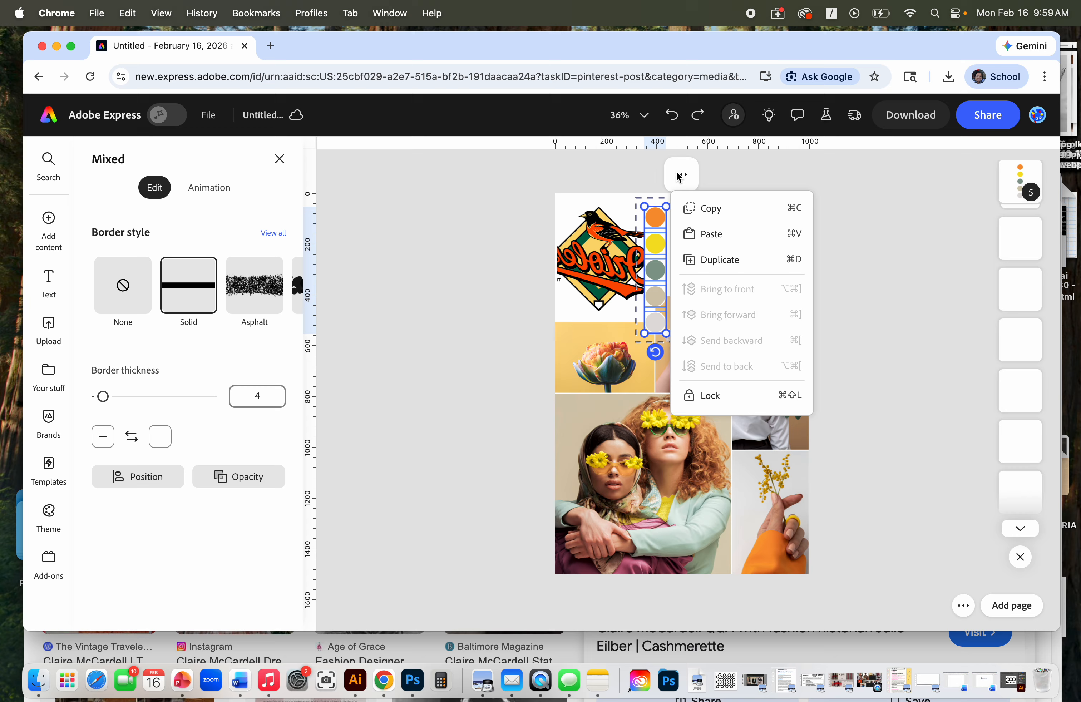
pyautogui.click(789, 177)
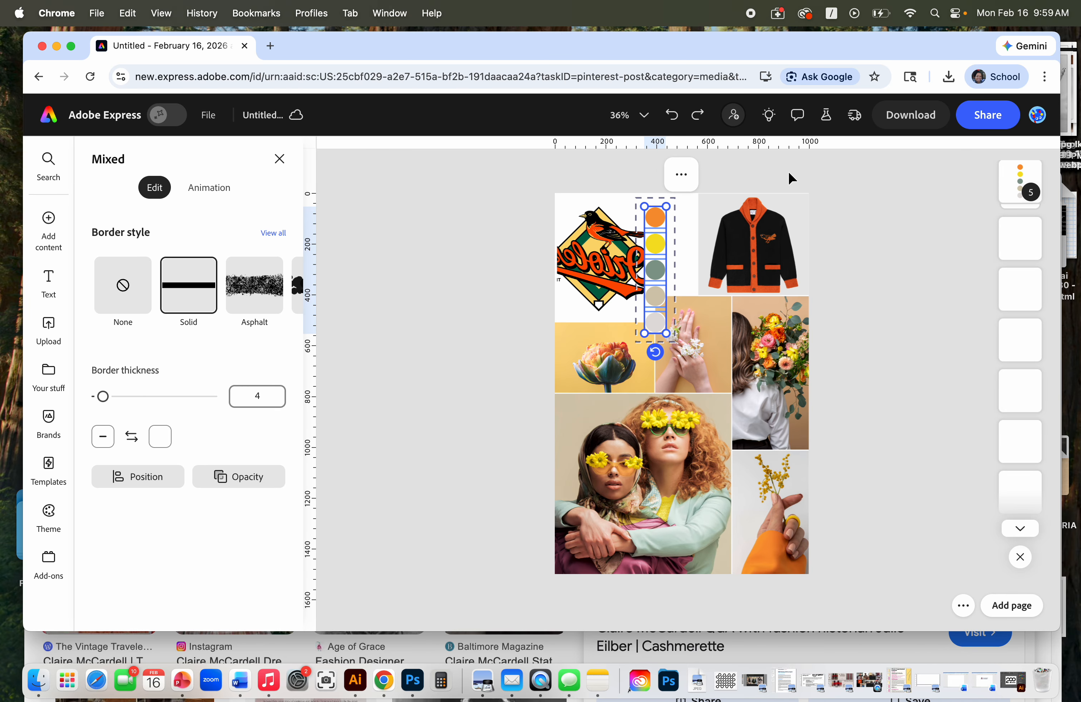
pyautogui.moveTo(658, 327); pyautogui.dragTo(693, 310)
pyautogui.click(864, 314)
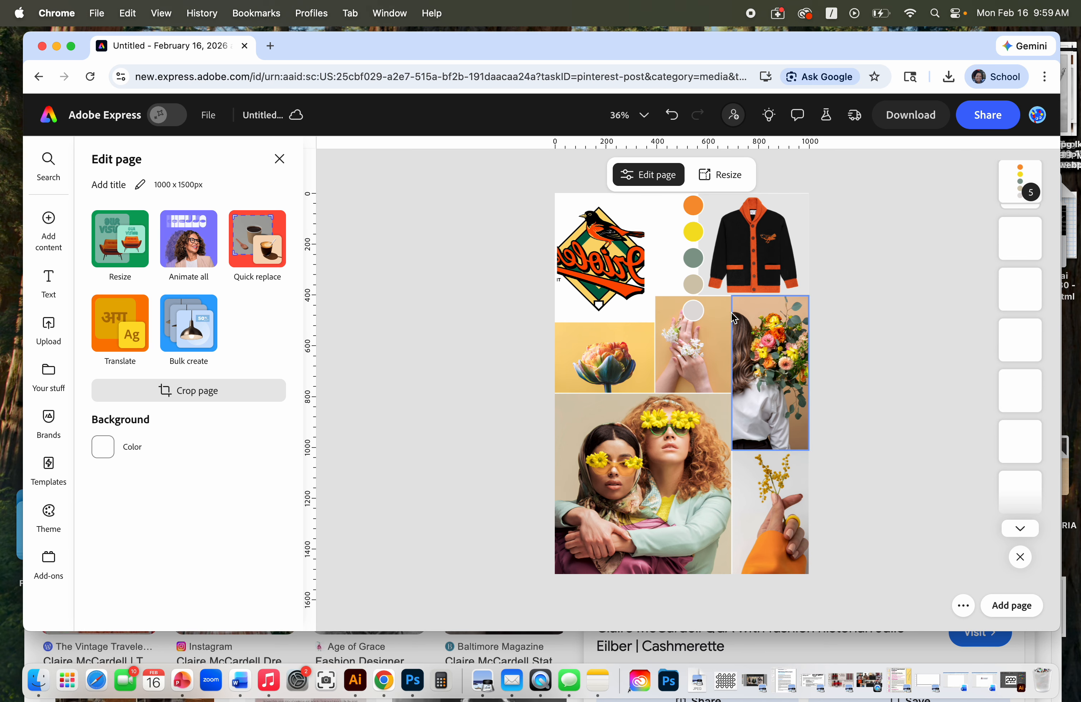
# Step: Recolor the uppermost palette circle with the orange sampled from the cardigan using the eyedropper
pyautogui.click(697, 210)
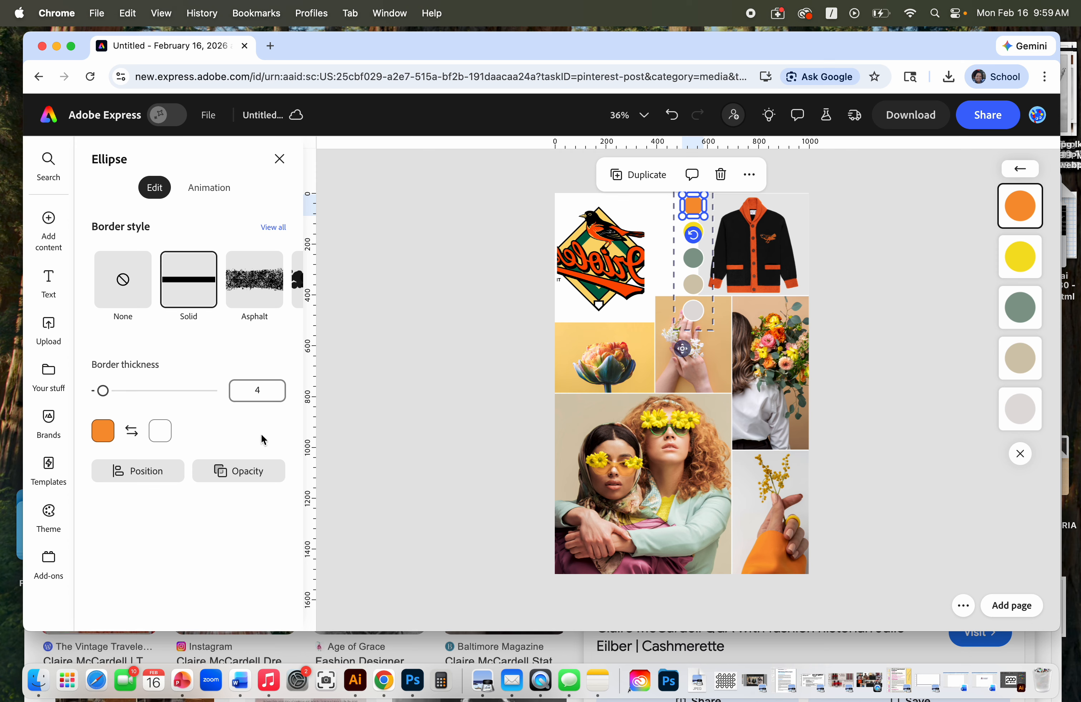
pyautogui.click(104, 432)
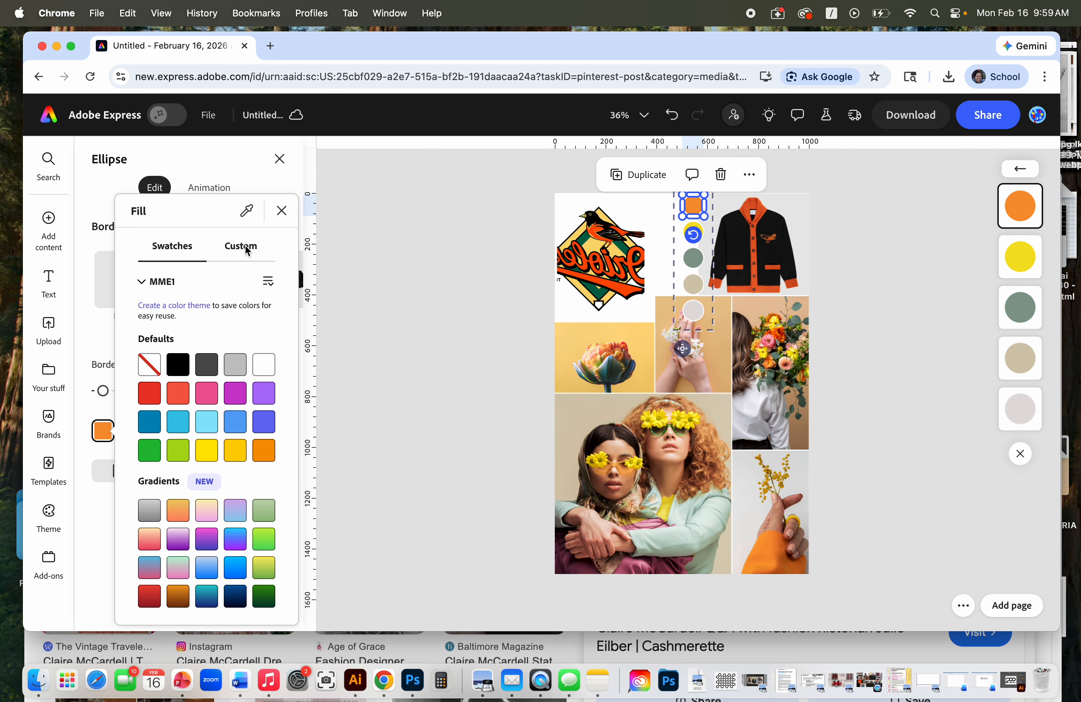
pyautogui.click(247, 211)
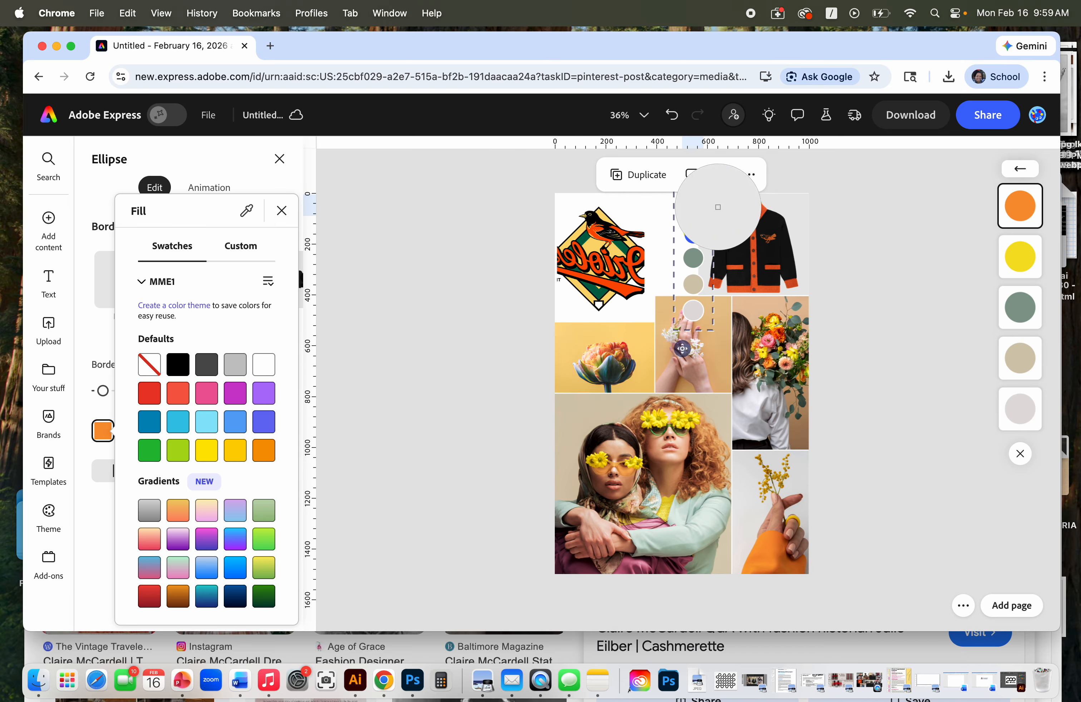
pyautogui.click(747, 215)
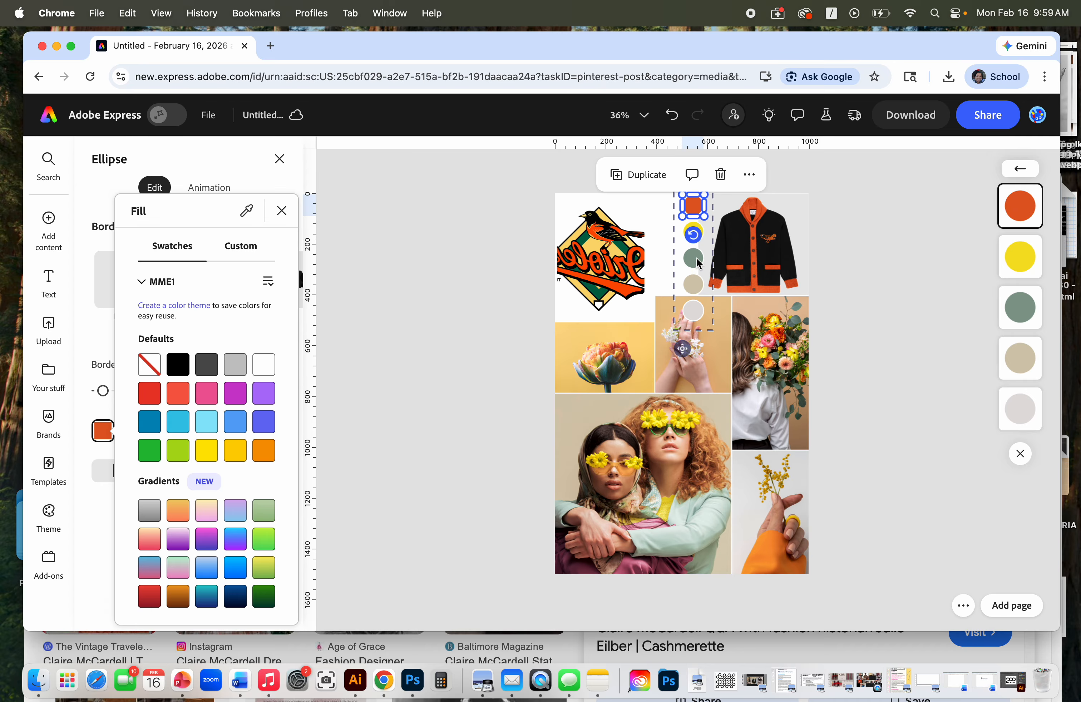
pyautogui.click(696, 228)
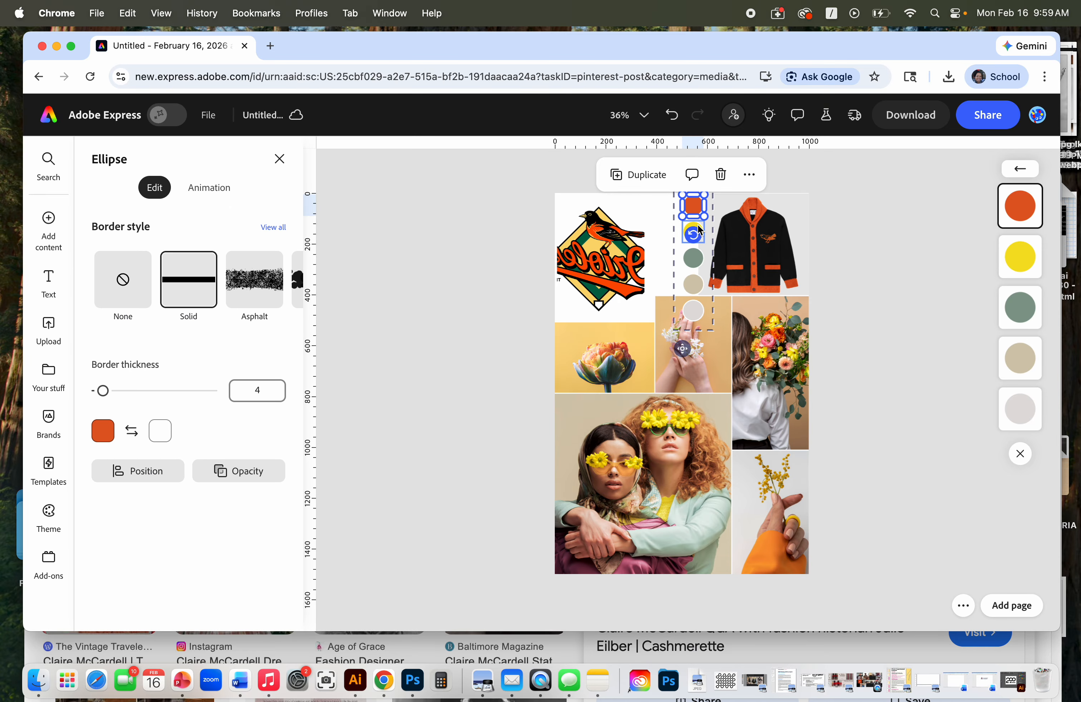
# Step: Change the yellow palette circle's fill to the default black swatch
pyautogui.click(693, 230)
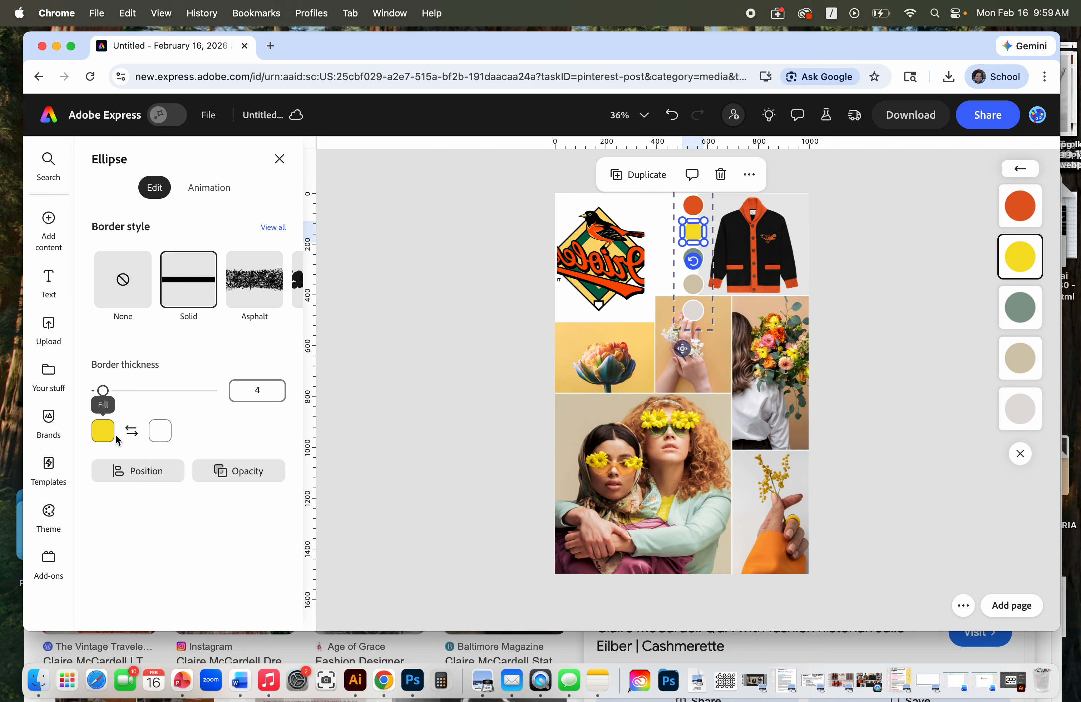
pyautogui.click(102, 431)
pyautogui.click(182, 368)
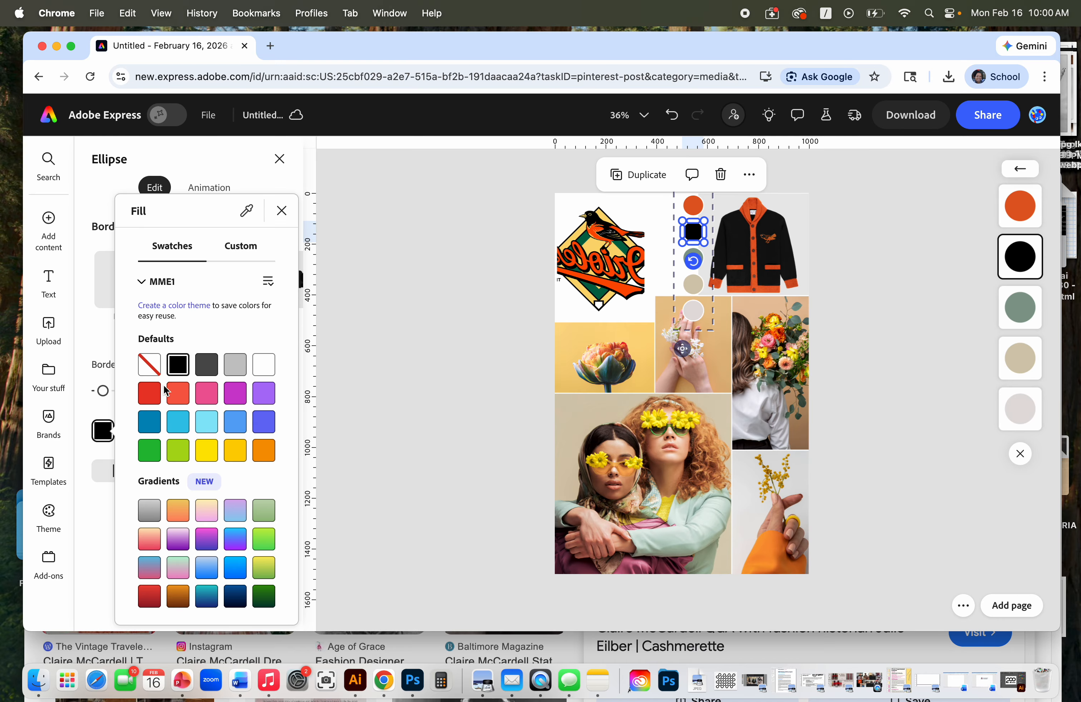
pyautogui.click(702, 259)
# Step: Recolor the middle gray-green palette circle with the dark green sampled from the Orioles logo, and deselect it
pyautogui.click(703, 259)
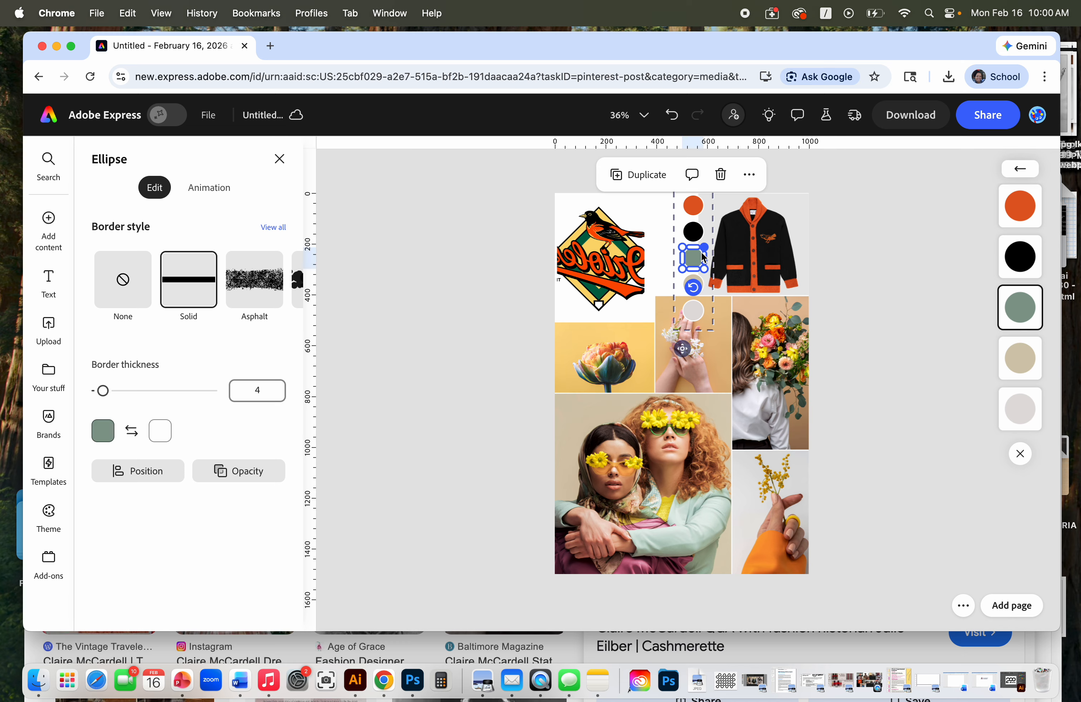
pyautogui.click(108, 434)
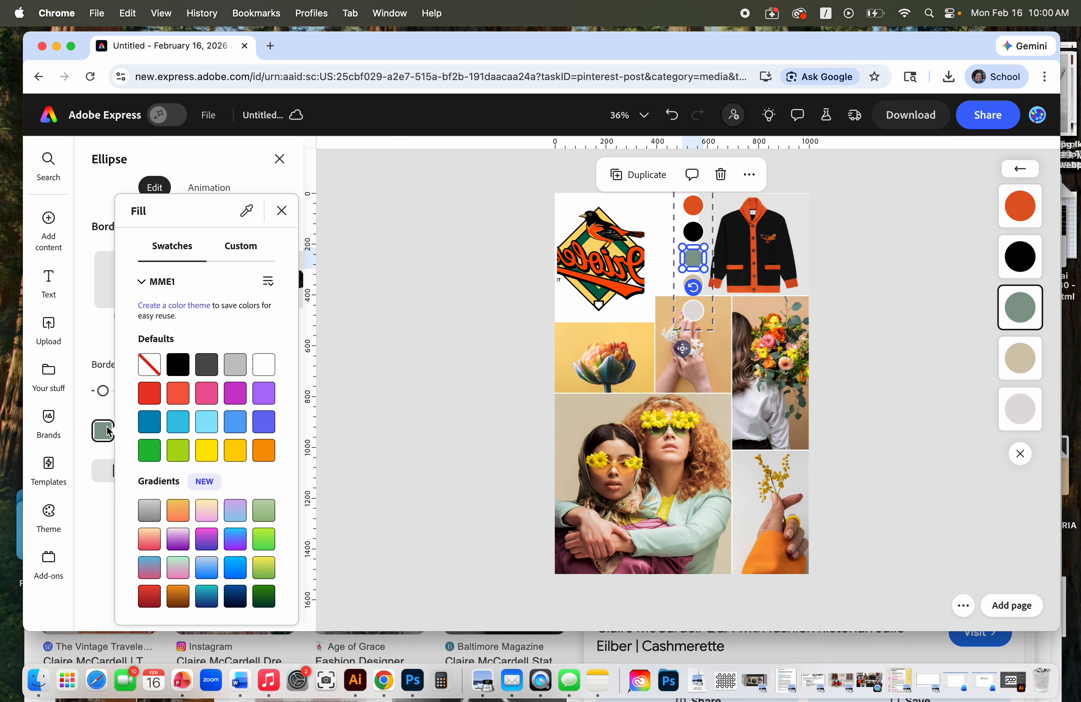
pyautogui.click(246, 211)
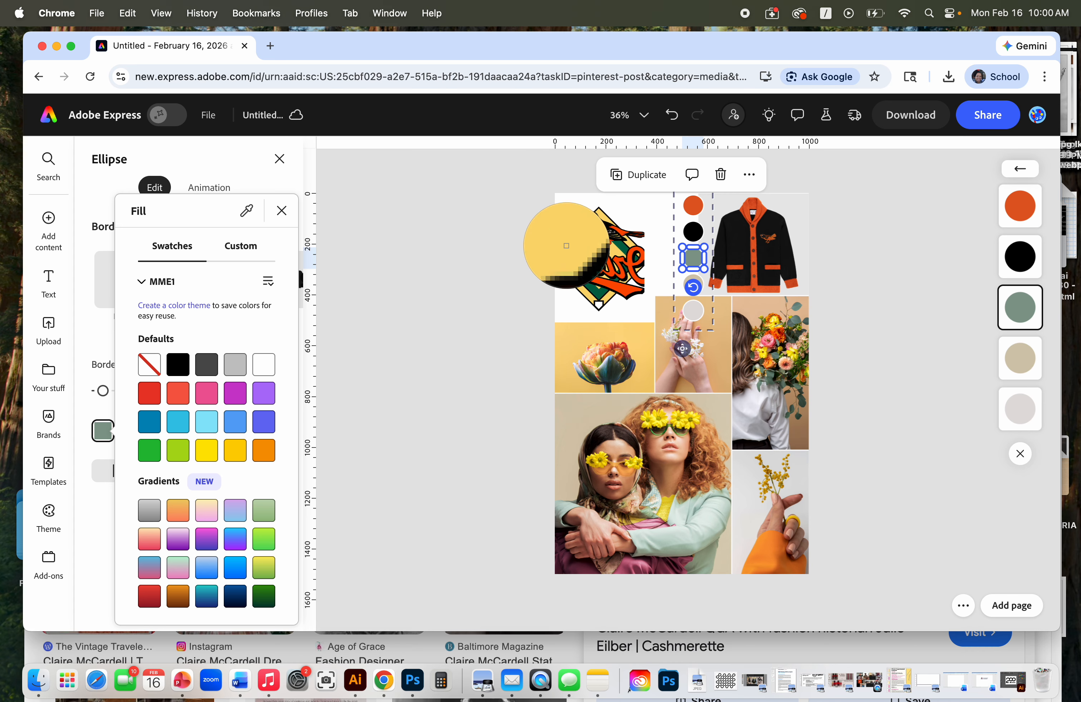
pyautogui.click(578, 270)
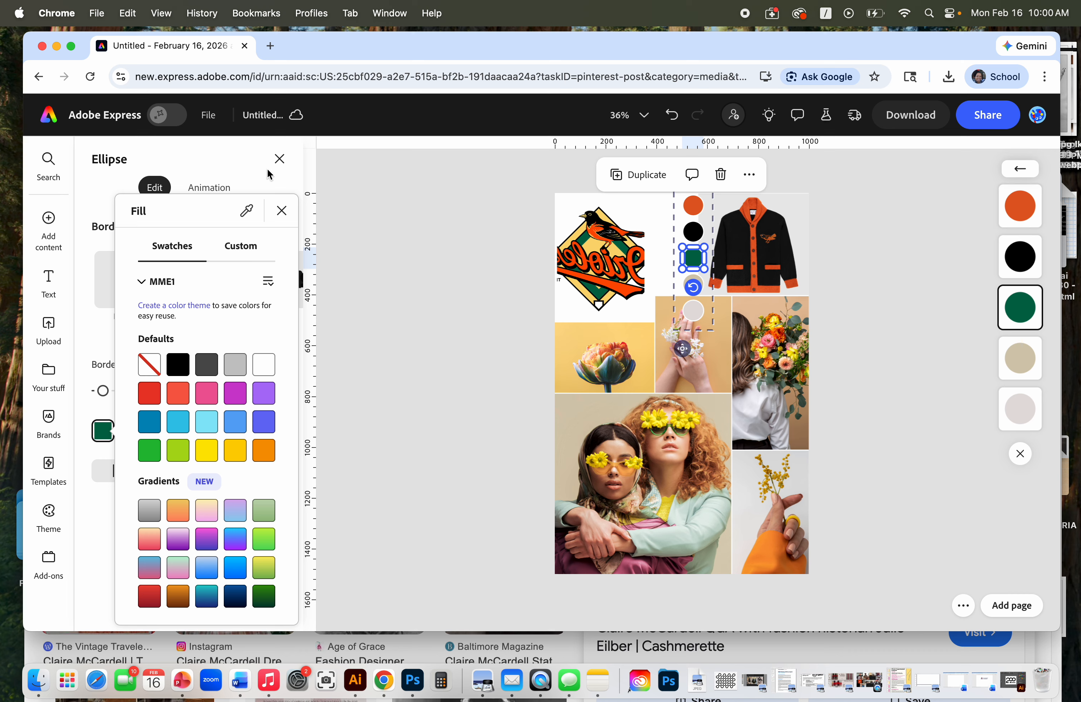
pyautogui.click(282, 211)
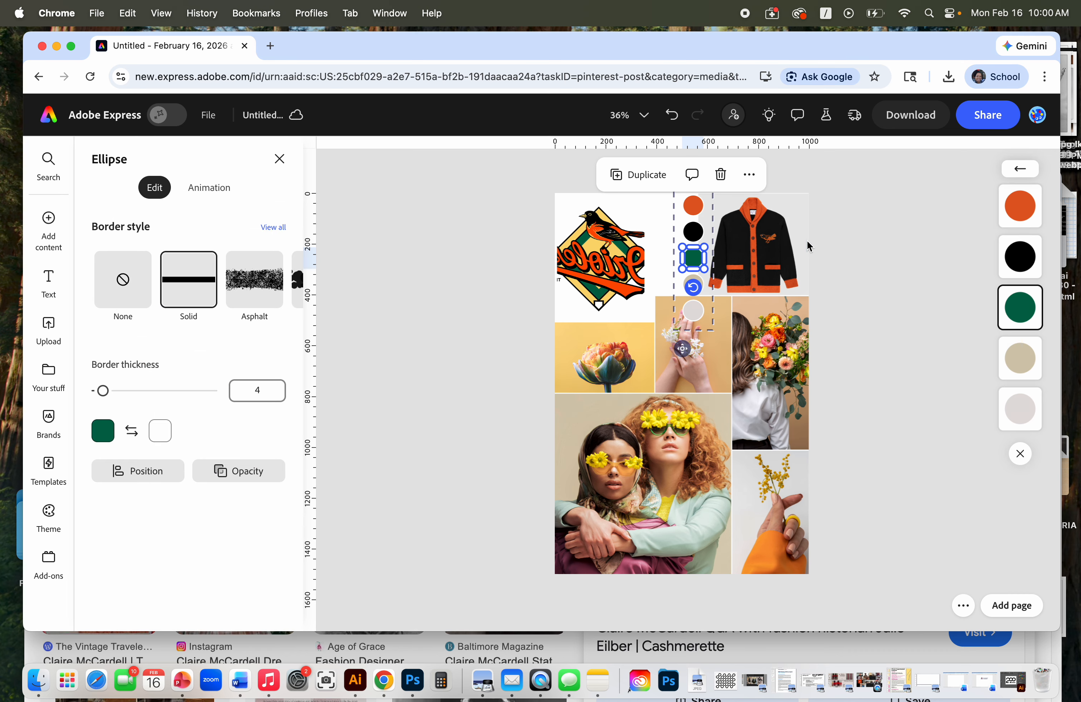
pyautogui.click(848, 268)
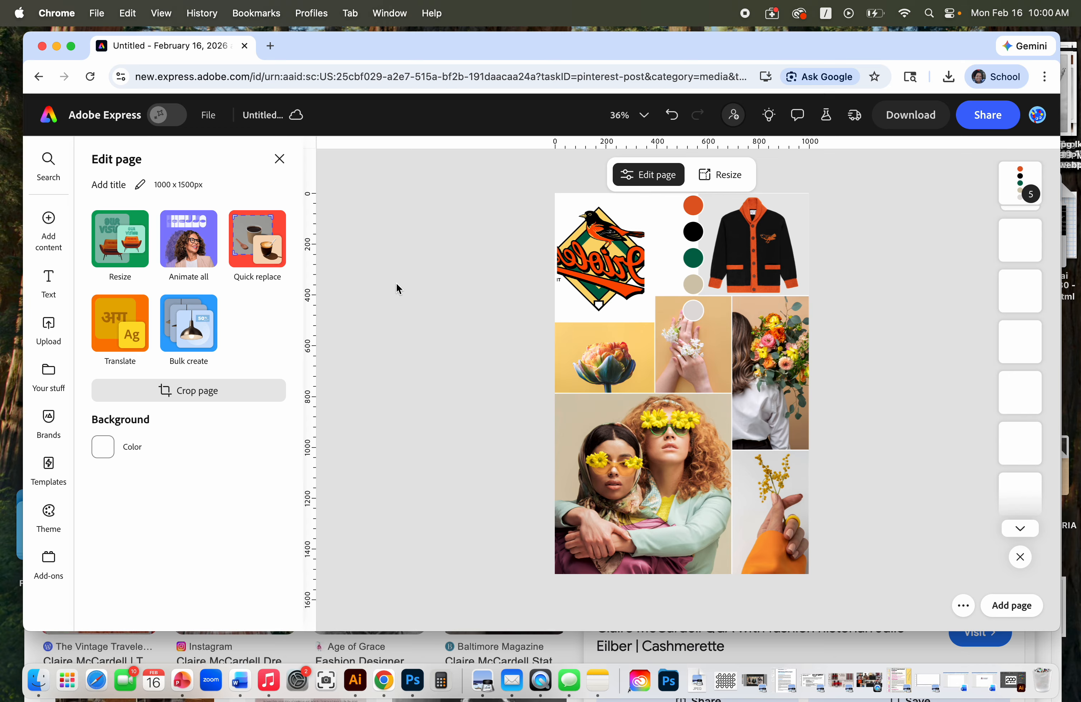
# Step: Add a default text box to the moodboard page and deselect it
pyautogui.click(48, 278)
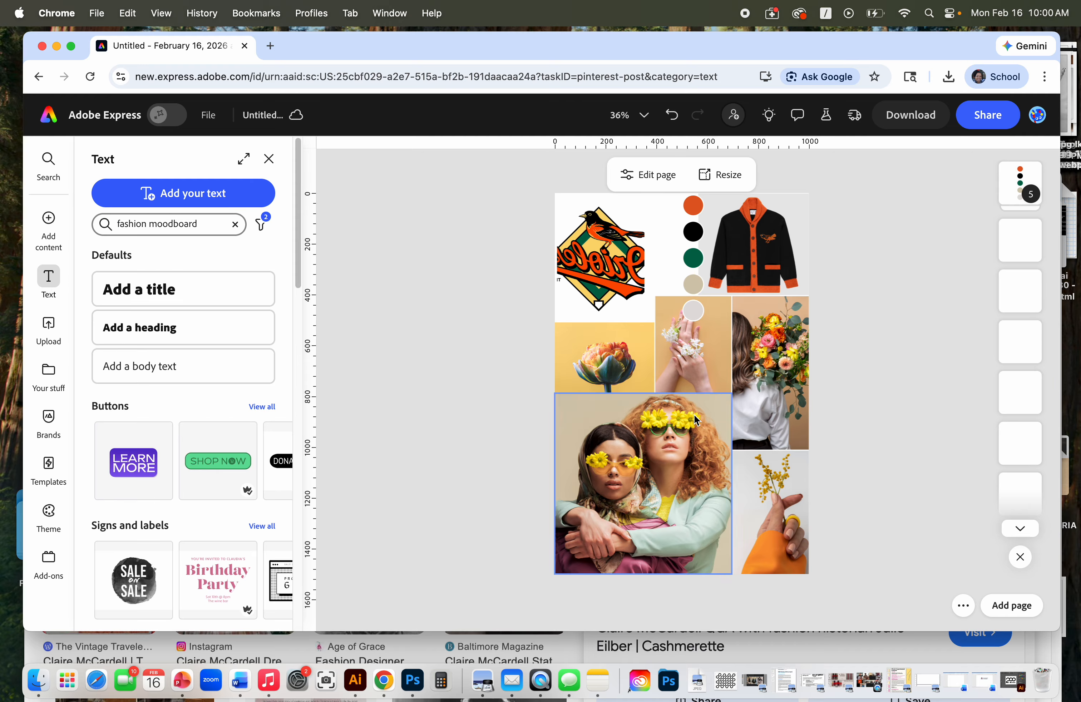
pyautogui.click(200, 197)
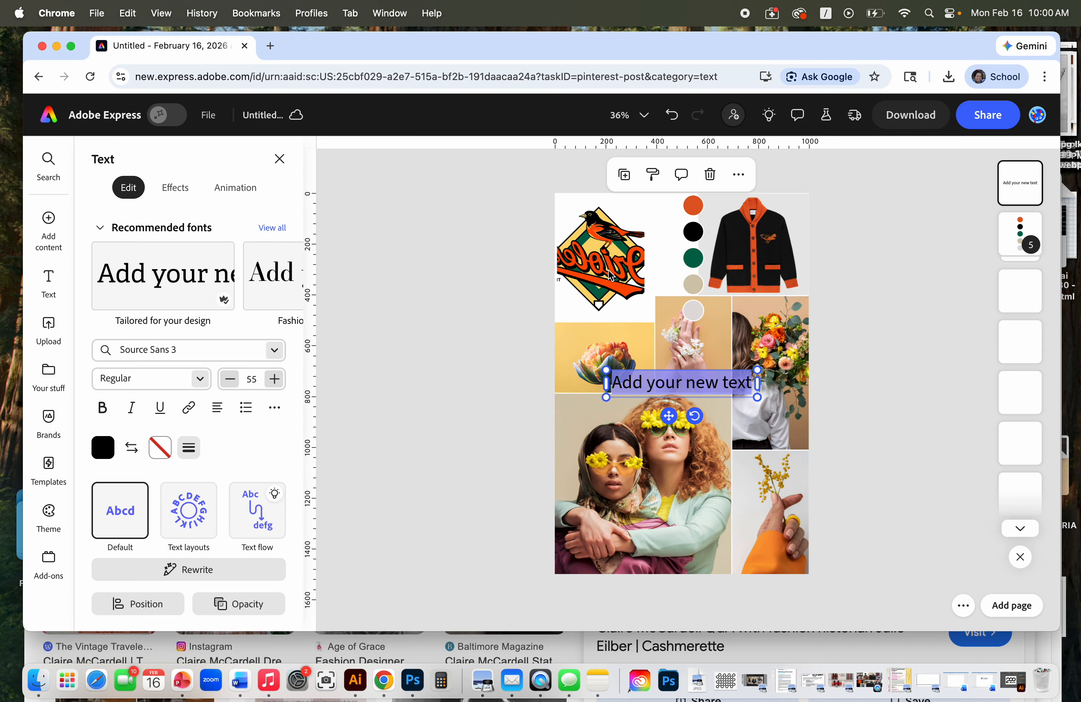
pyautogui.click(616, 288)
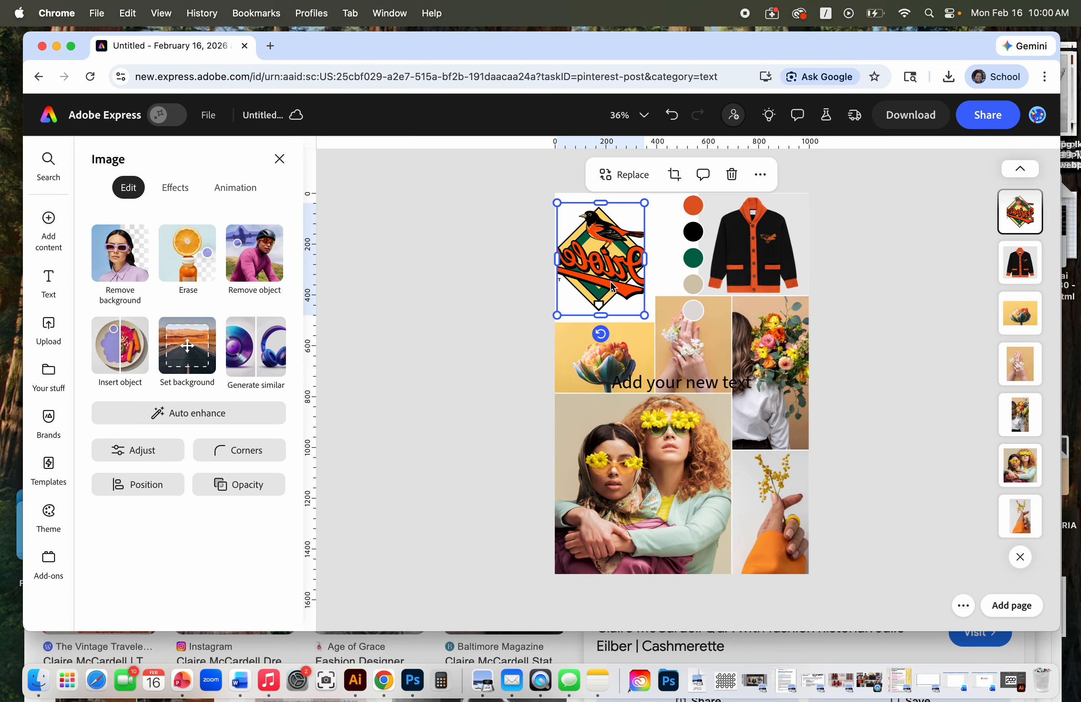
pyautogui.click(946, 289)
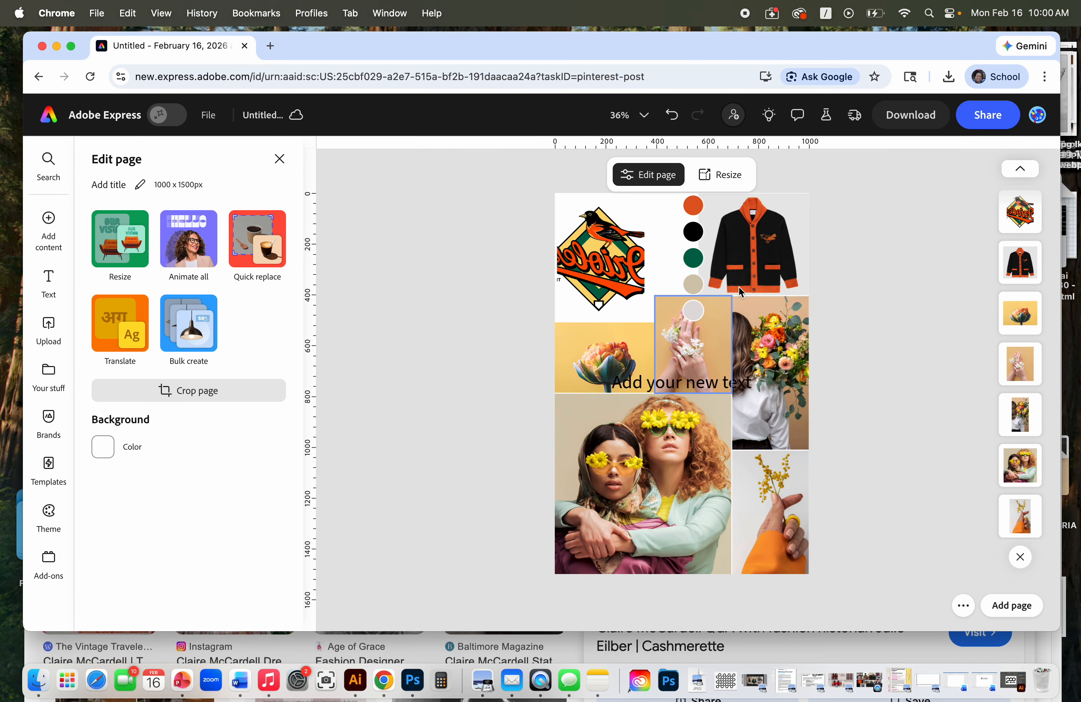
# Step: Search Google Images for "orioles font" in a new browser tab and open the black Baltimore script lettering from DaFont
pyautogui.click(270, 45)
pyautogui.click(332, 75)
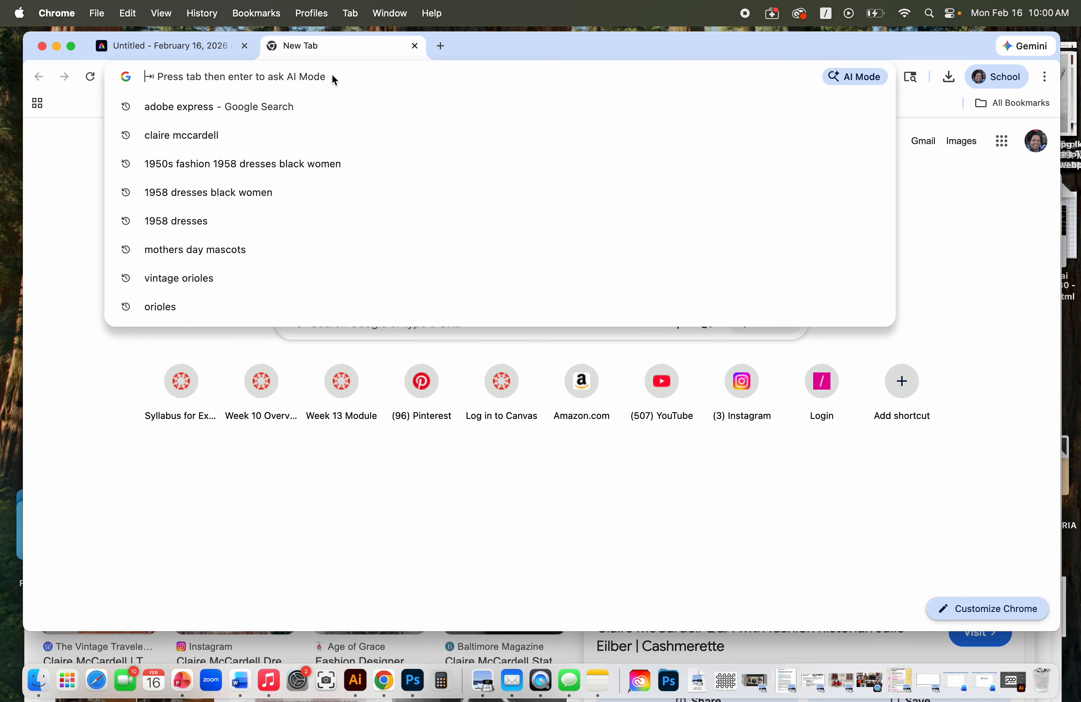
pyautogui.write('orioles')
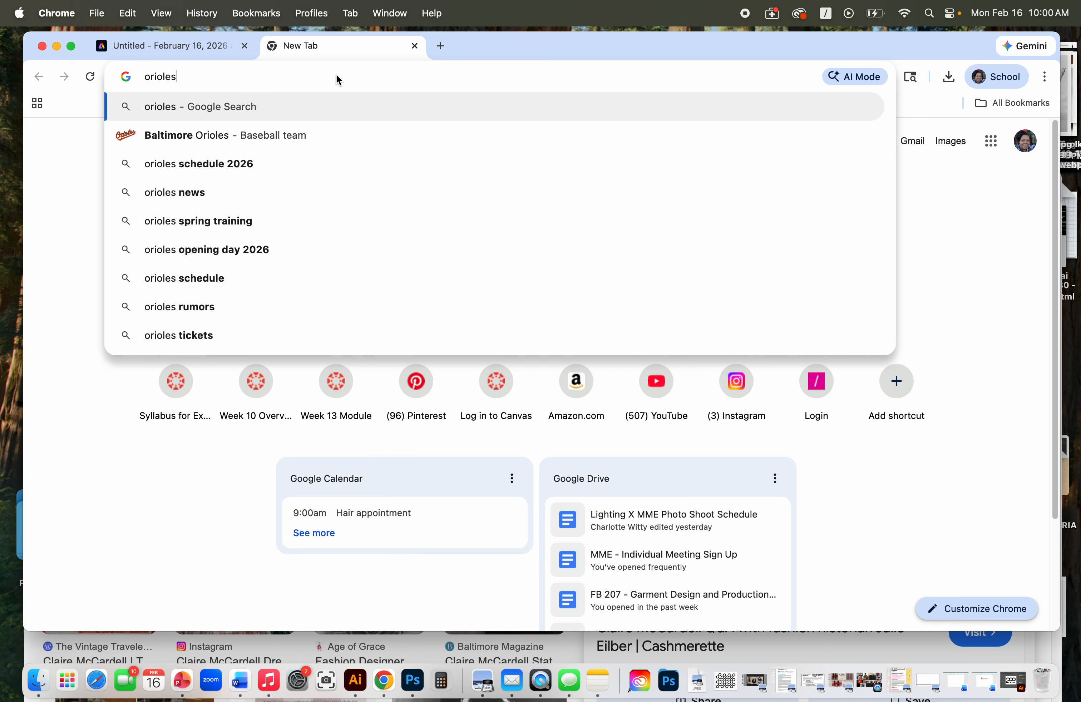
pyautogui.write(' font')
pyautogui.press('Return')
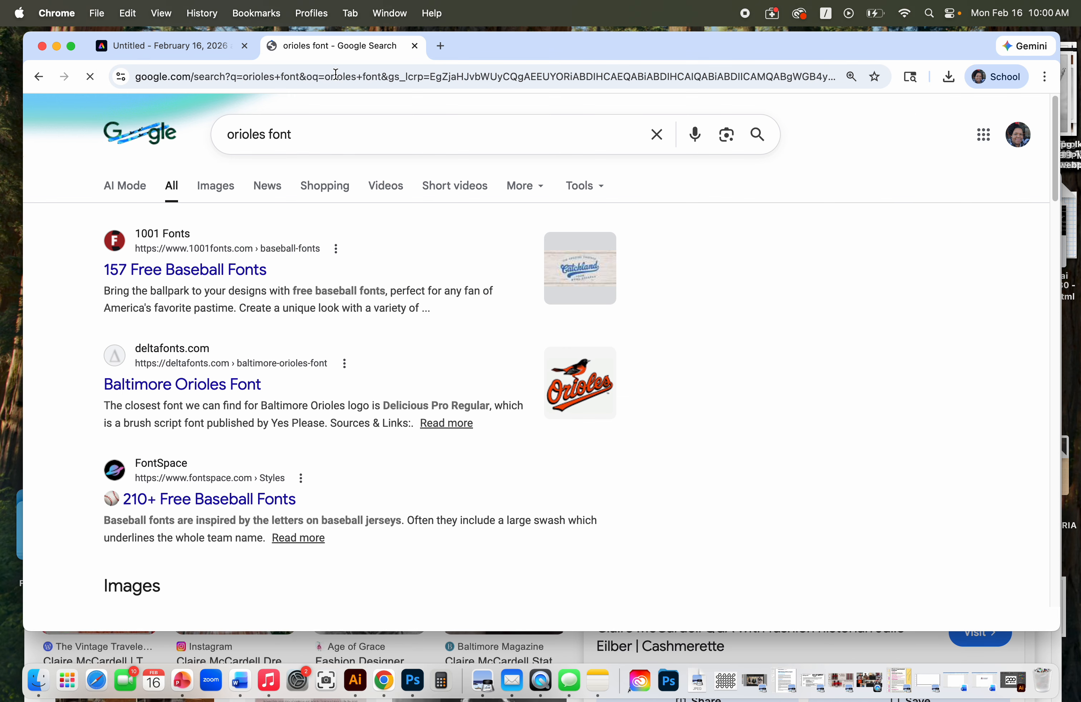
pyautogui.click(214, 192)
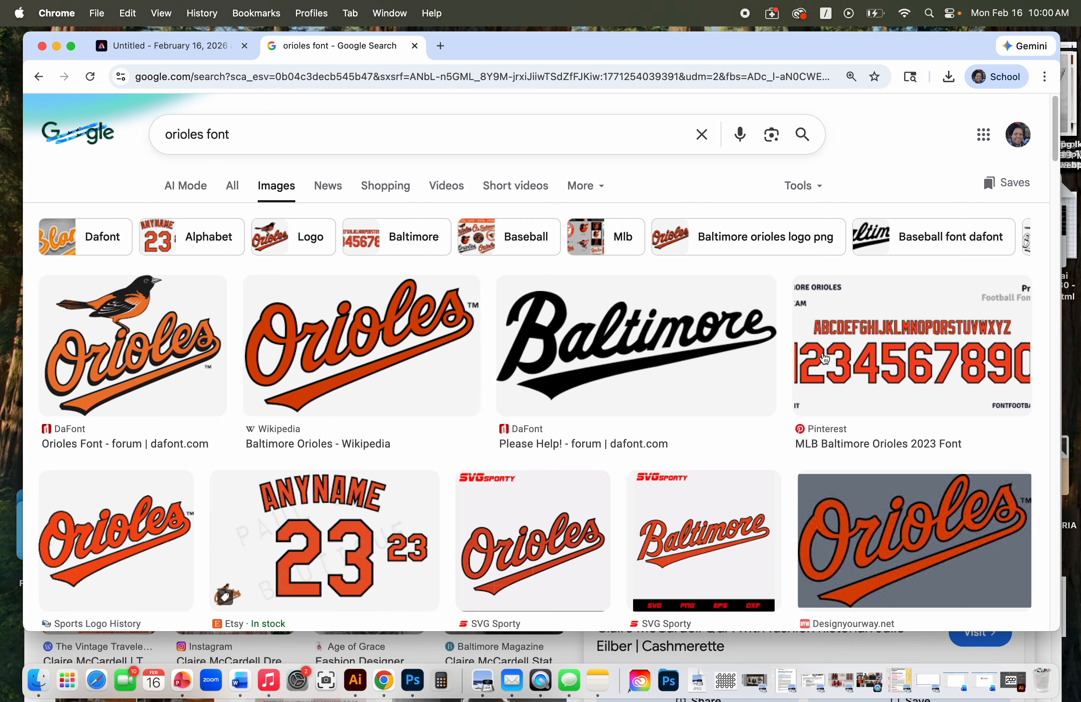
pyautogui.click(669, 359)
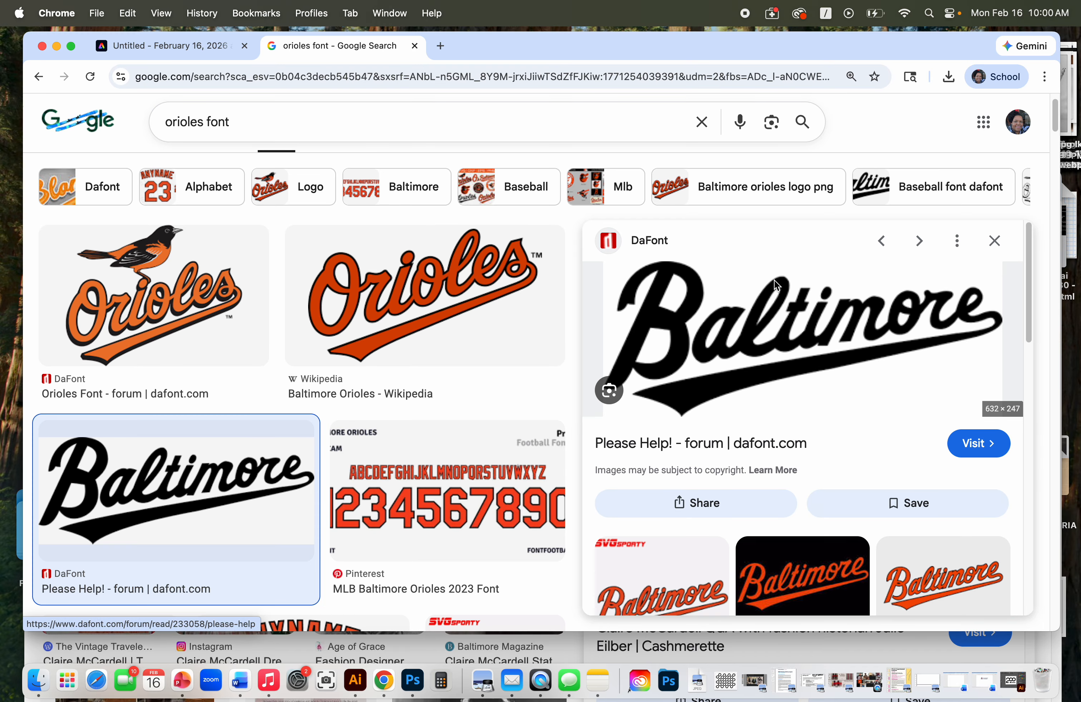
# Step: Save the Baltimore lettering image to the Desktop as "Baltimore font"
pyautogui.rightClick(802, 341)
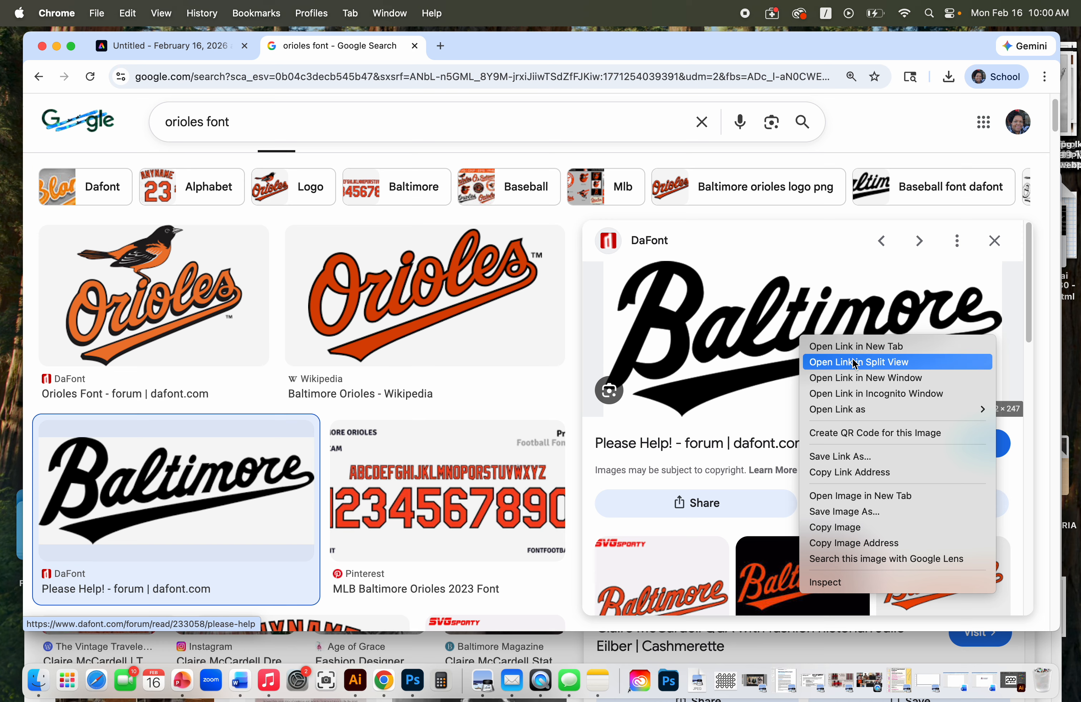
pyautogui.click(876, 512)
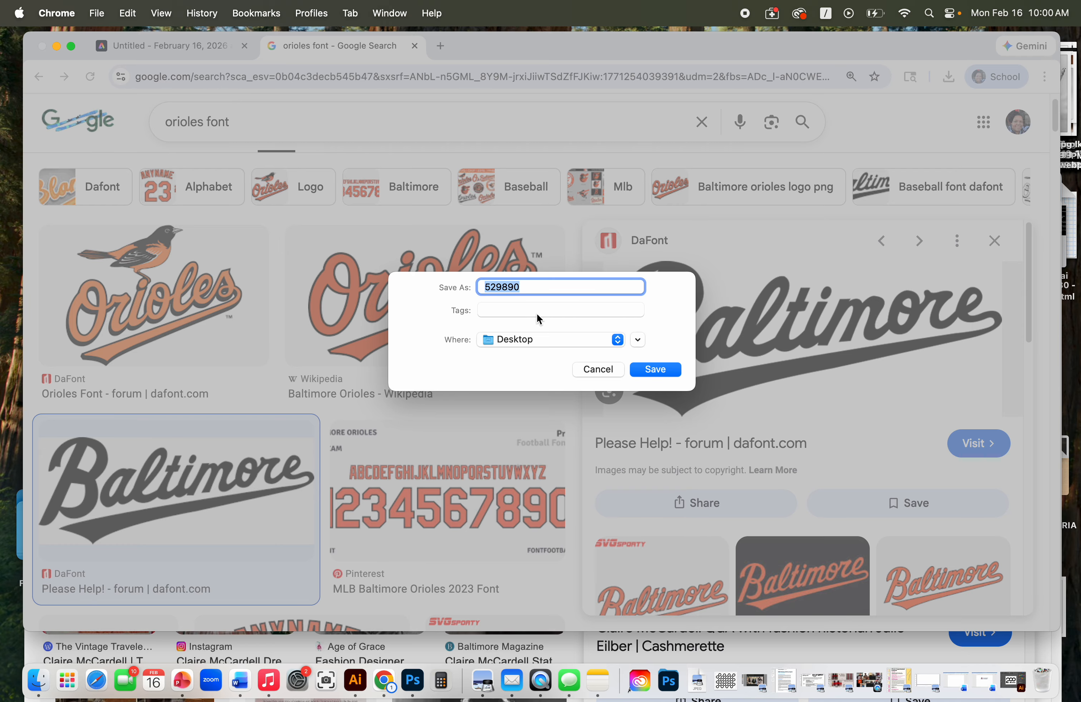
pyautogui.write('Baltimore font')
pyautogui.click(665, 369)
# Step: Return to the Adobe Express document and rename it "Oriolesmoodboard_" followed by the owner's surname
pyautogui.click(199, 49)
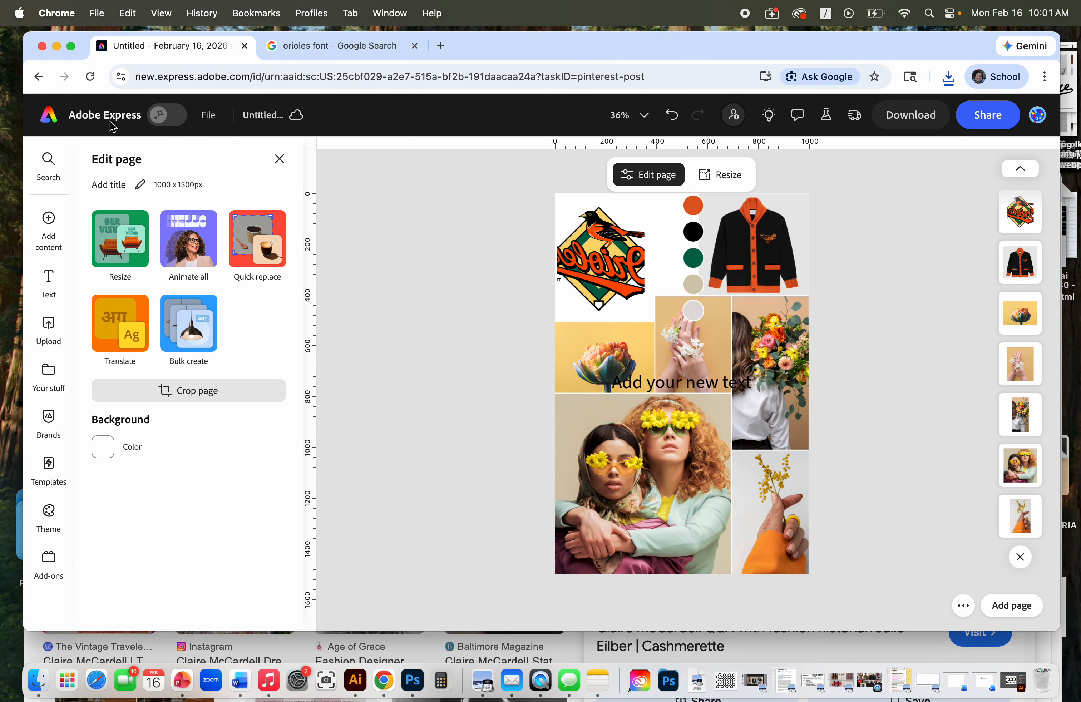
pyautogui.click(253, 119)
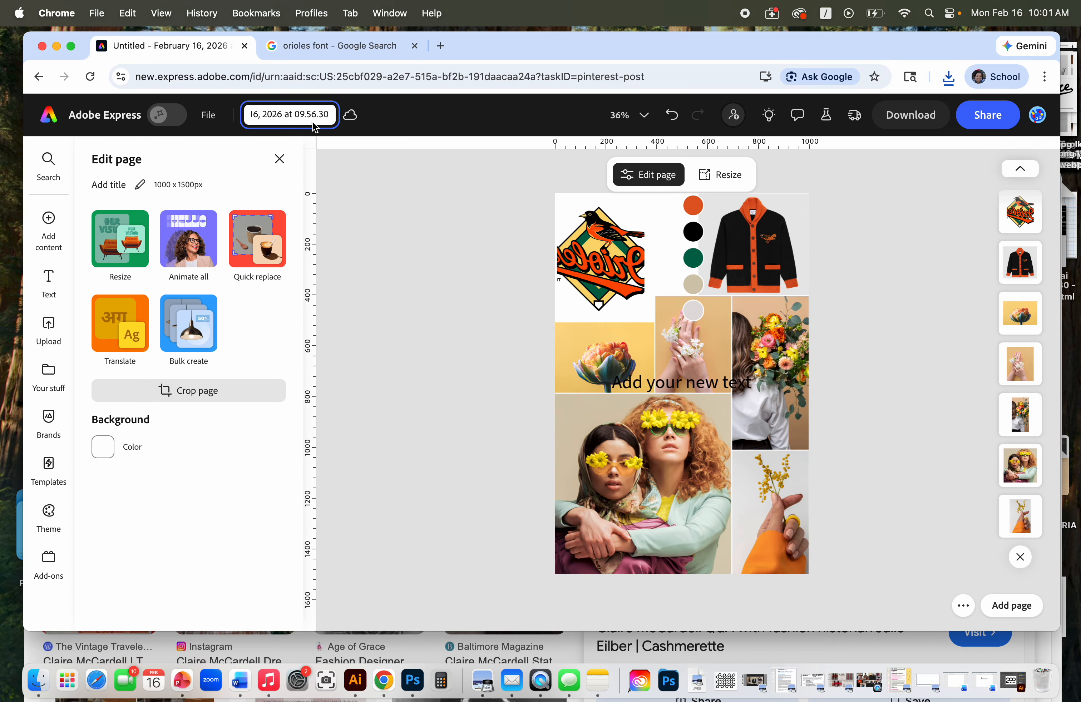
pyautogui.press('BackSpace')
pyautogui.press('BackSpace')
pyautogui.press('BackSpace')
pyautogui.press('BackSpace')
pyautogui.press('BackSpace')
pyautogui.press('BackSpace')
pyautogui.press('BackSpace')
pyautogui.press('BackSpace')
pyautogui.press('BackSpace')
pyautogui.press('BackSpace')
pyautogui.press('BackSpace')
pyautogui.press('BackSpace')
pyautogui.press('BackSpace')
pyautogui.press('BackSpace')
pyautogui.press('BackSpace')
pyautogui.press('BackSpace')
pyautogui.press('BackSpace')
pyautogui.press('BackSpace')
pyautogui.press('BackSpace')
pyautogui.press('BackSpace')
pyautogui.press('BackSpace')
pyautogui.press('BackSpace')
pyautogui.press('BackSpace')
pyautogui.press('BackSpace')
pyautogui.press('BackSpace')
pyautogui.press('BackSpace')
pyautogui.write('O')
pyautogui.write('riolesmoodboard_Simpara')
pyautogui.press('Return')
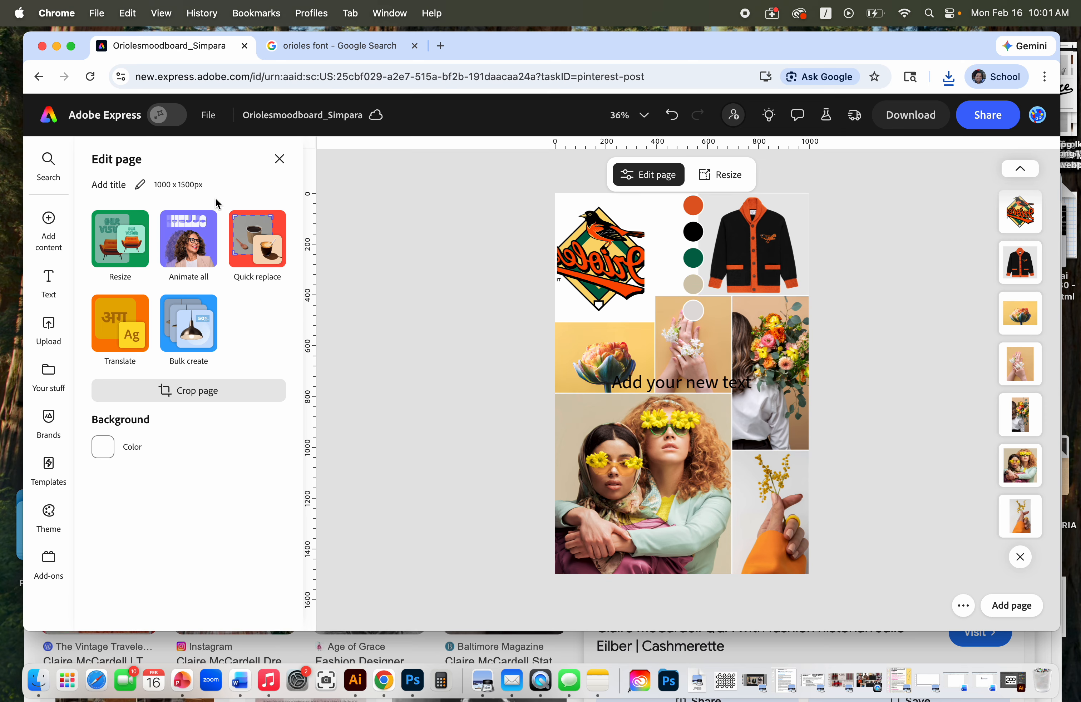
# Step: Upload Baltimore font.png from the Desktop to the page and remove its white background
pyautogui.moveTo(32, 228)
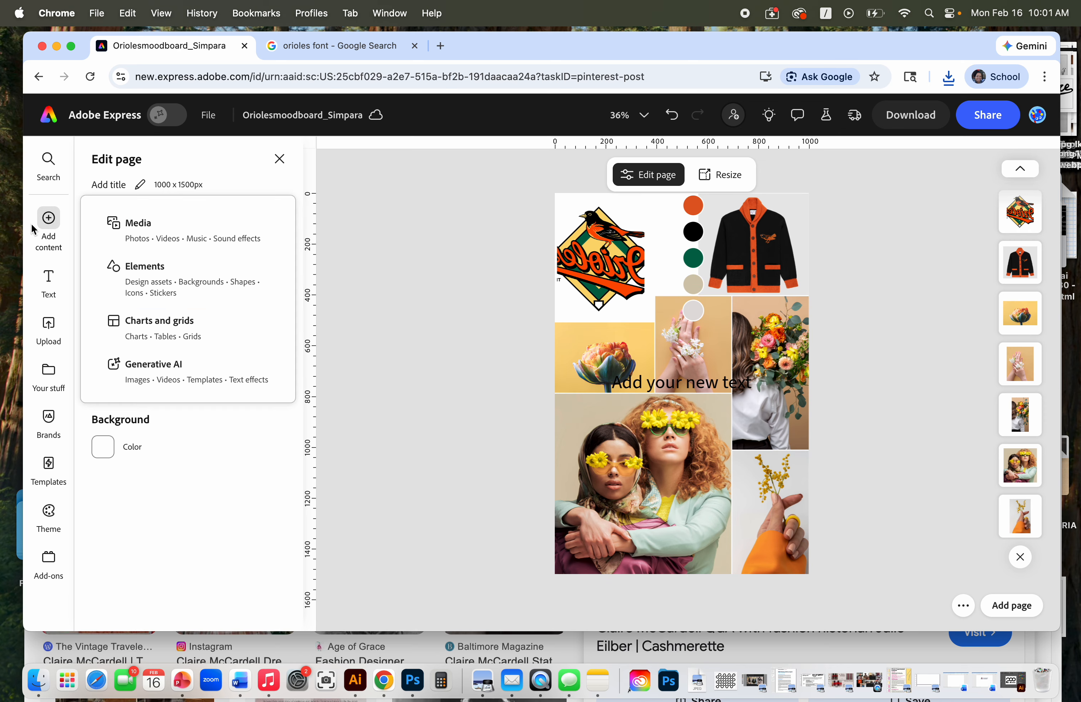
pyautogui.click(47, 327)
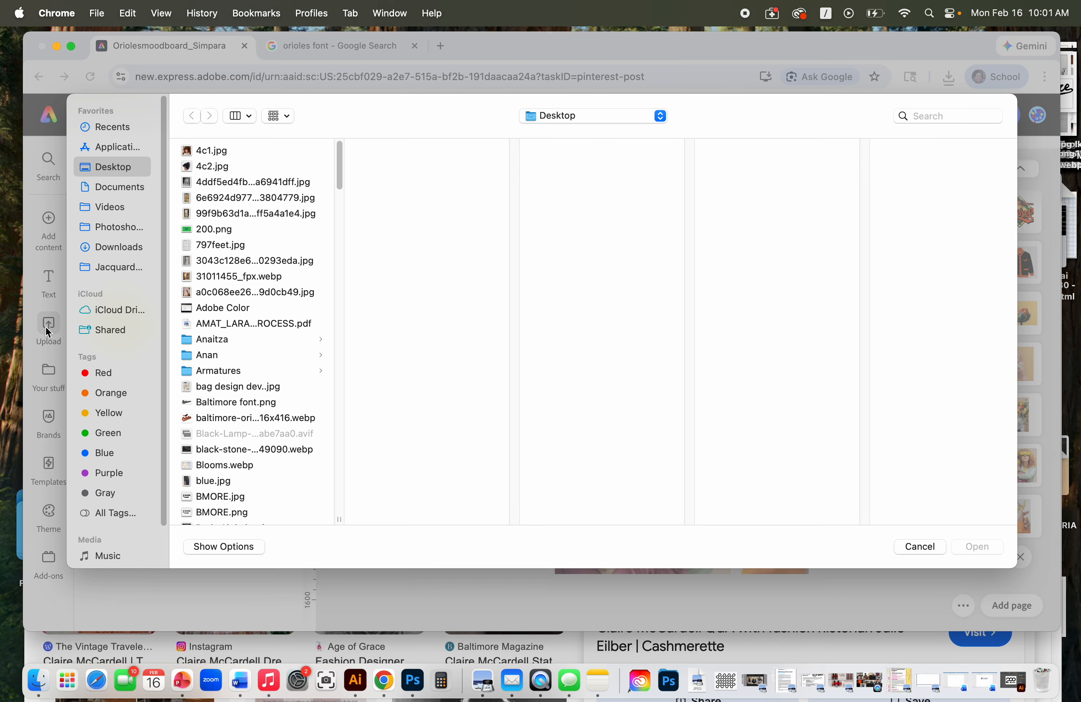
pyautogui.click(253, 404)
pyautogui.click(978, 546)
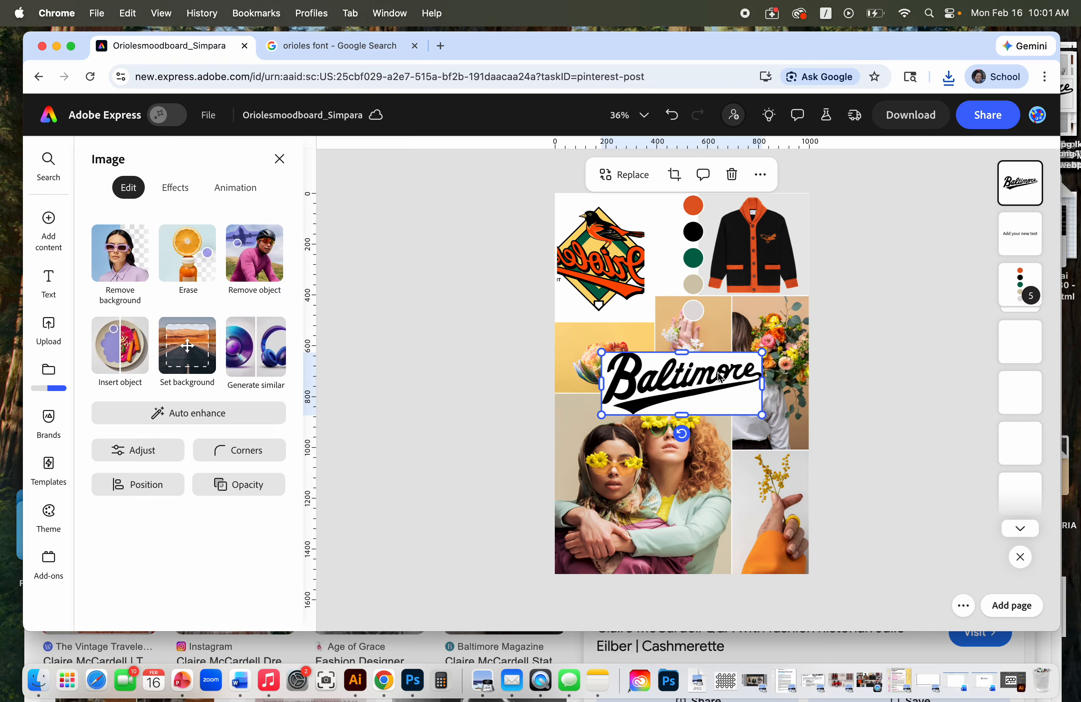
pyautogui.press('super+equal')
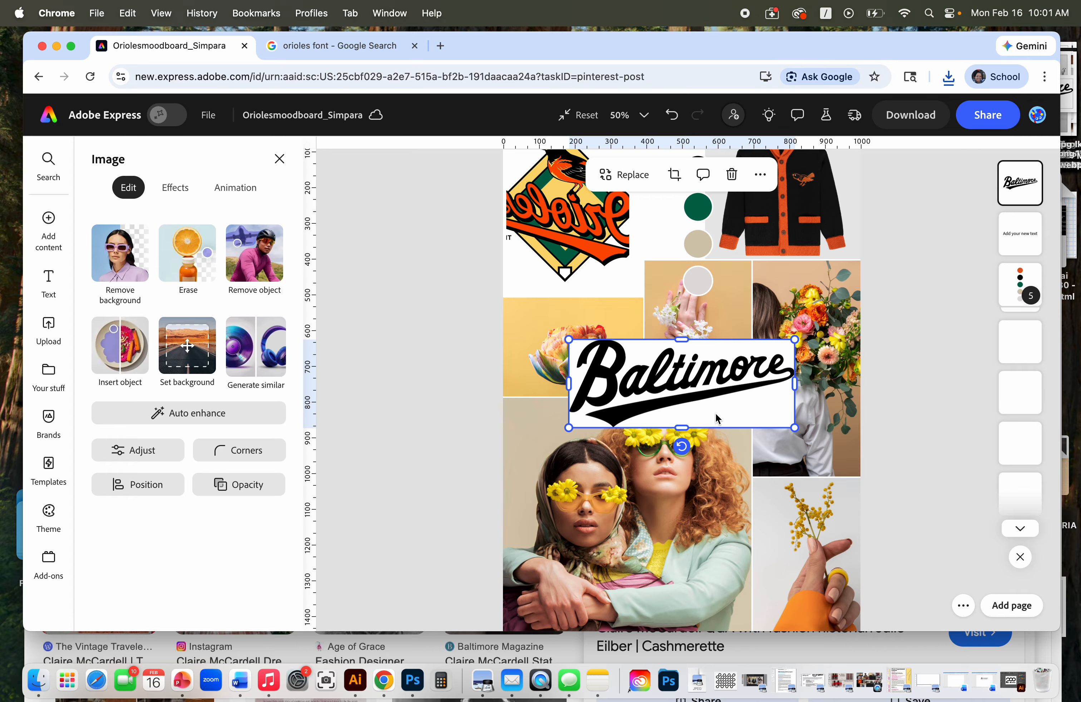
pyautogui.click(118, 267)
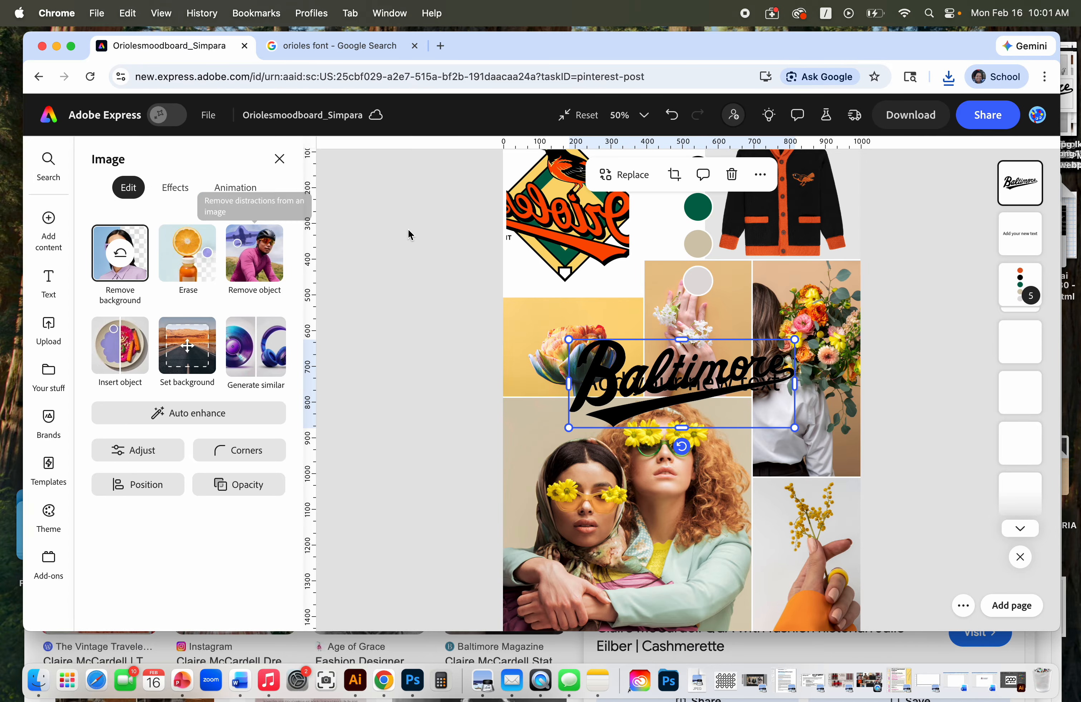
# Step: Move the Baltimore lettering onto the lower part of the two-women photo, enlarge it slightly to the photo's right edge, and deselect it
pyautogui.scroll(3, 465, 286)
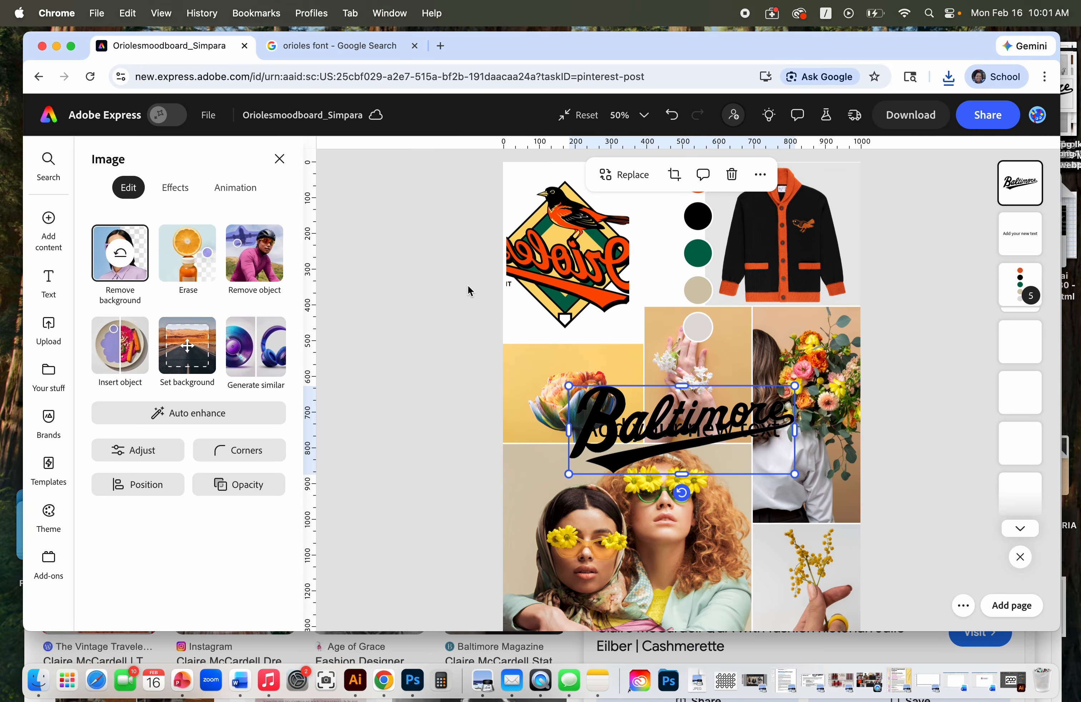
pyautogui.scroll(-1, 468, 285)
pyautogui.scroll(-5, 468, 285)
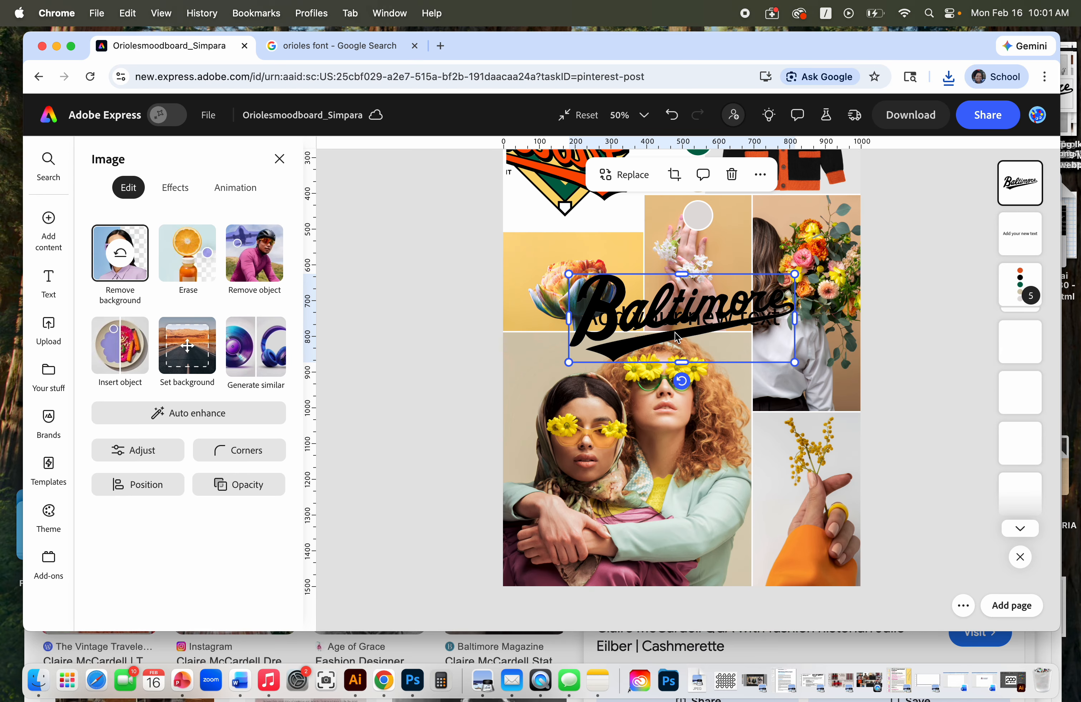
pyautogui.moveTo(676, 337); pyautogui.dragTo(618, 556)
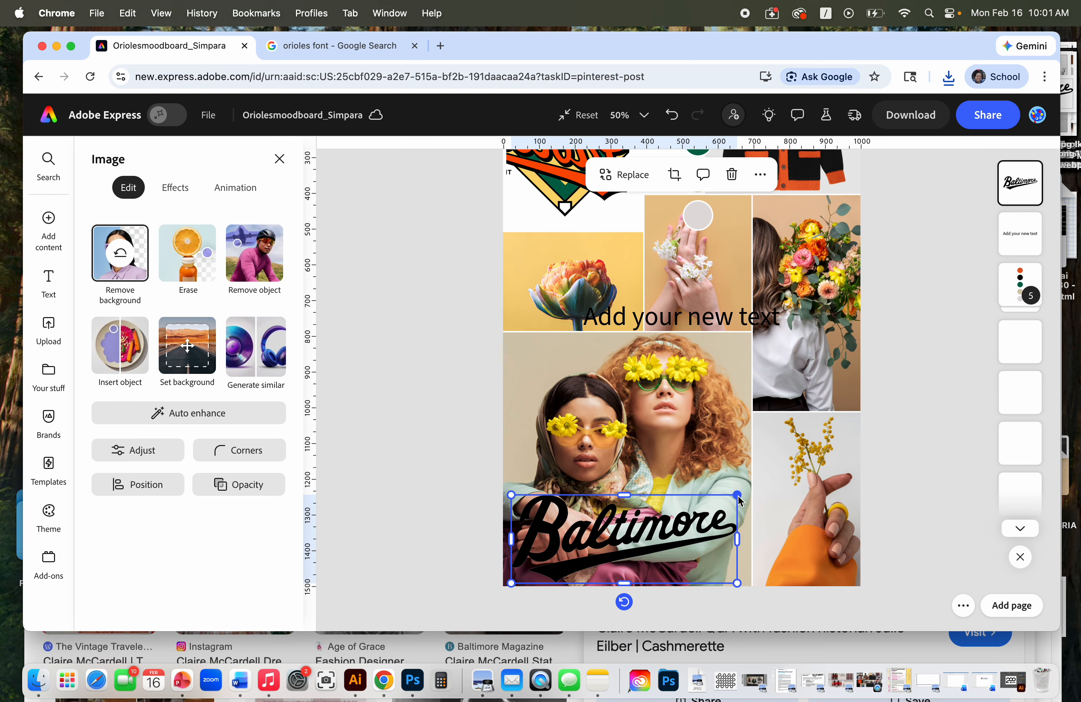
pyautogui.moveTo(737, 495); pyautogui.dragTo(751, 489)
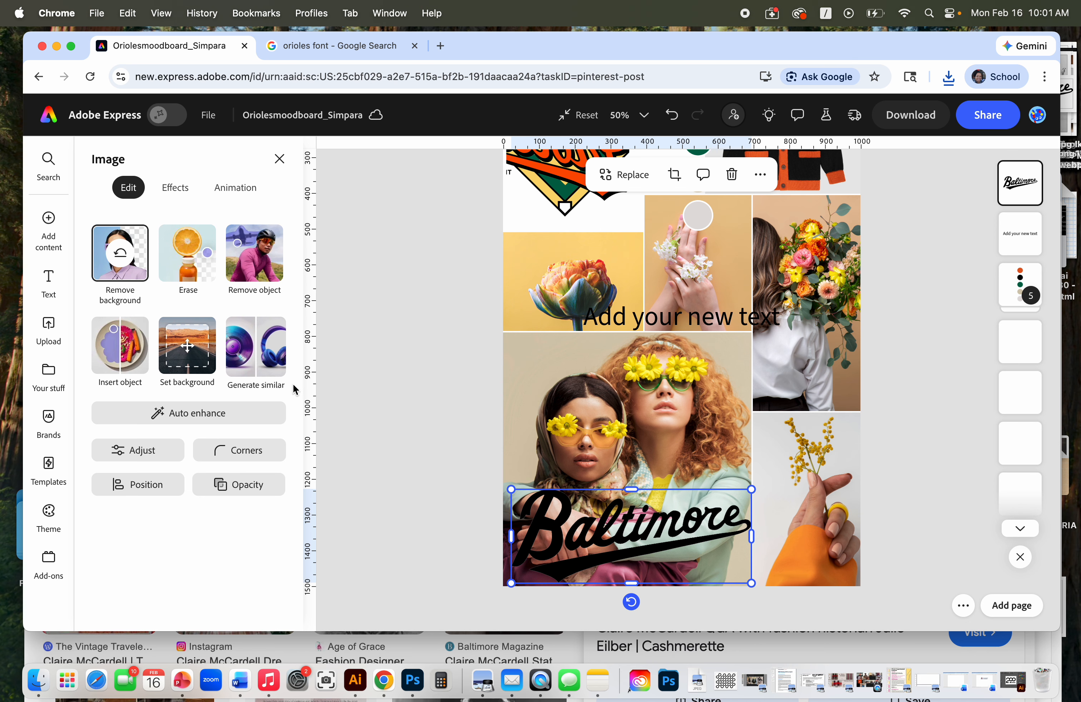
pyautogui.click(402, 376)
# Step: Browse the Desktop for an image to upload and examine the previews of the os-numbered files and p1.jpg
pyautogui.click(591, 318)
pyautogui.click(545, 284)
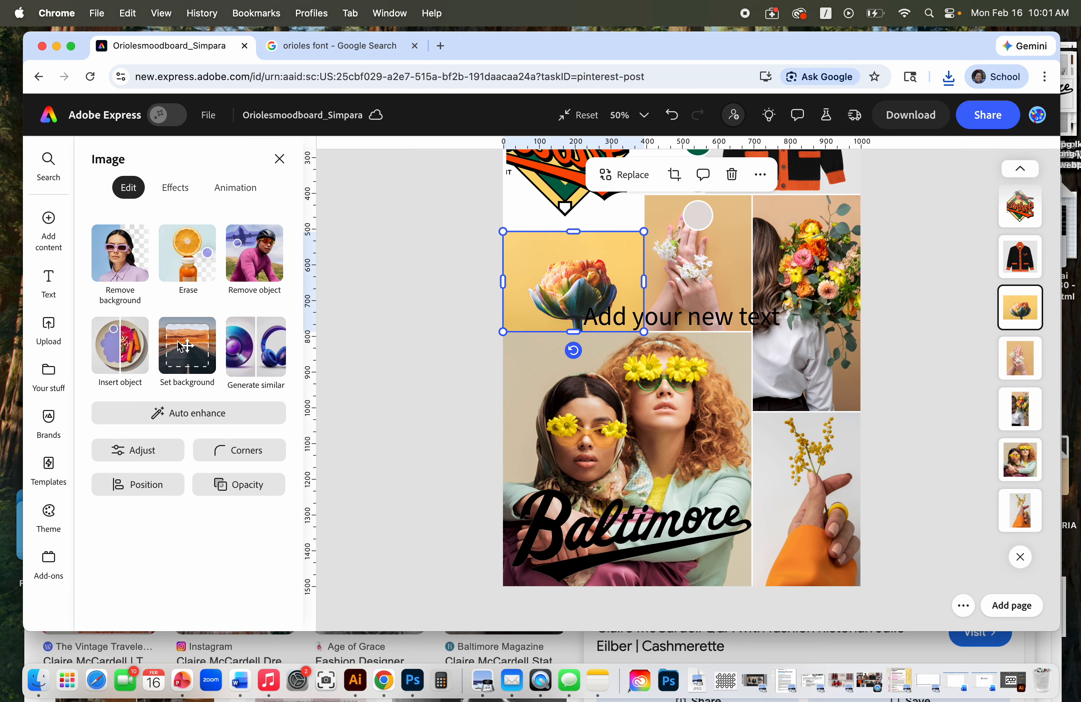
pyautogui.click(50, 326)
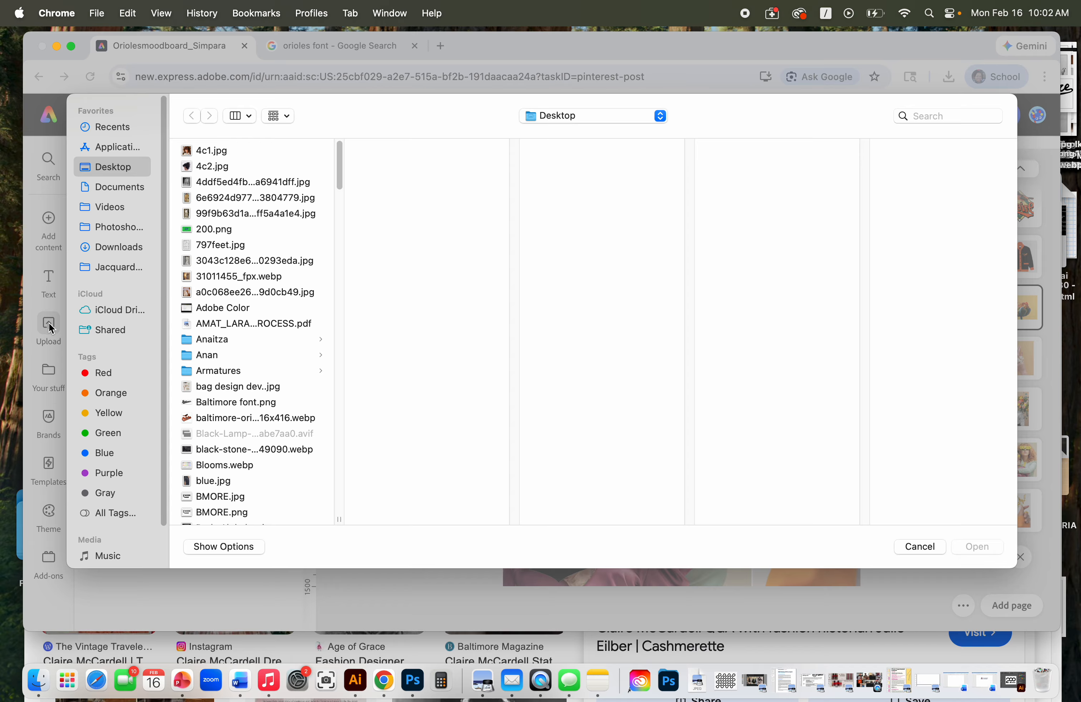
pyautogui.scroll(-15, 295, 269)
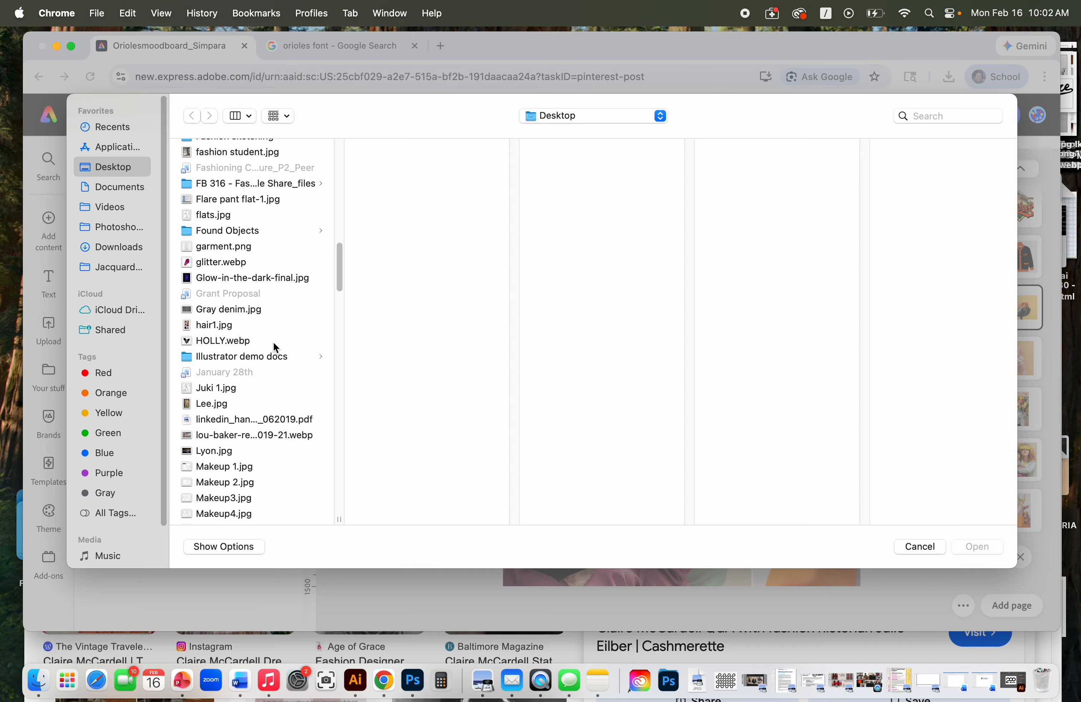
pyautogui.scroll(-8, 276, 348)
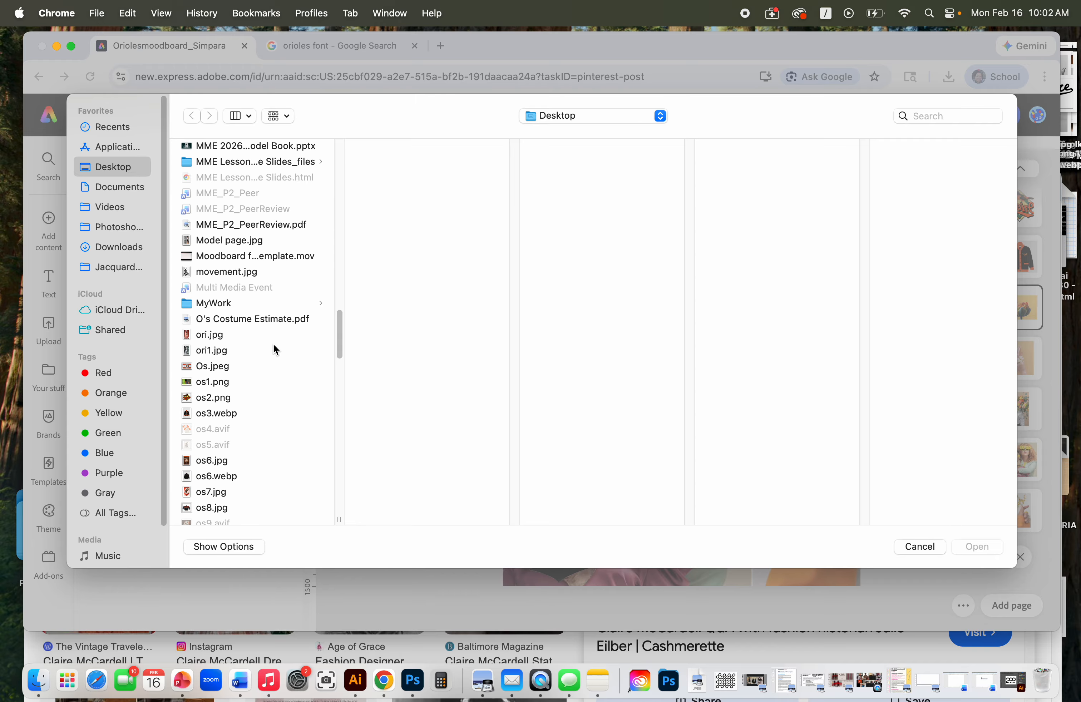
pyautogui.scroll(-8, 276, 349)
pyautogui.click(224, 226)
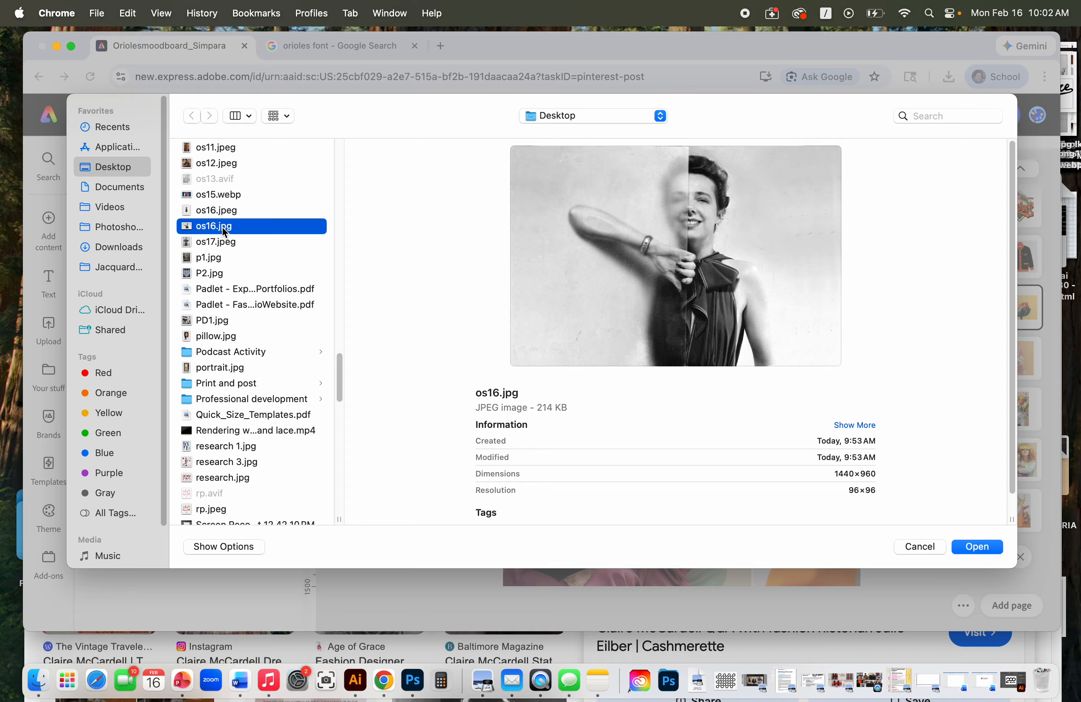
pyautogui.click(227, 211)
pyautogui.click(227, 196)
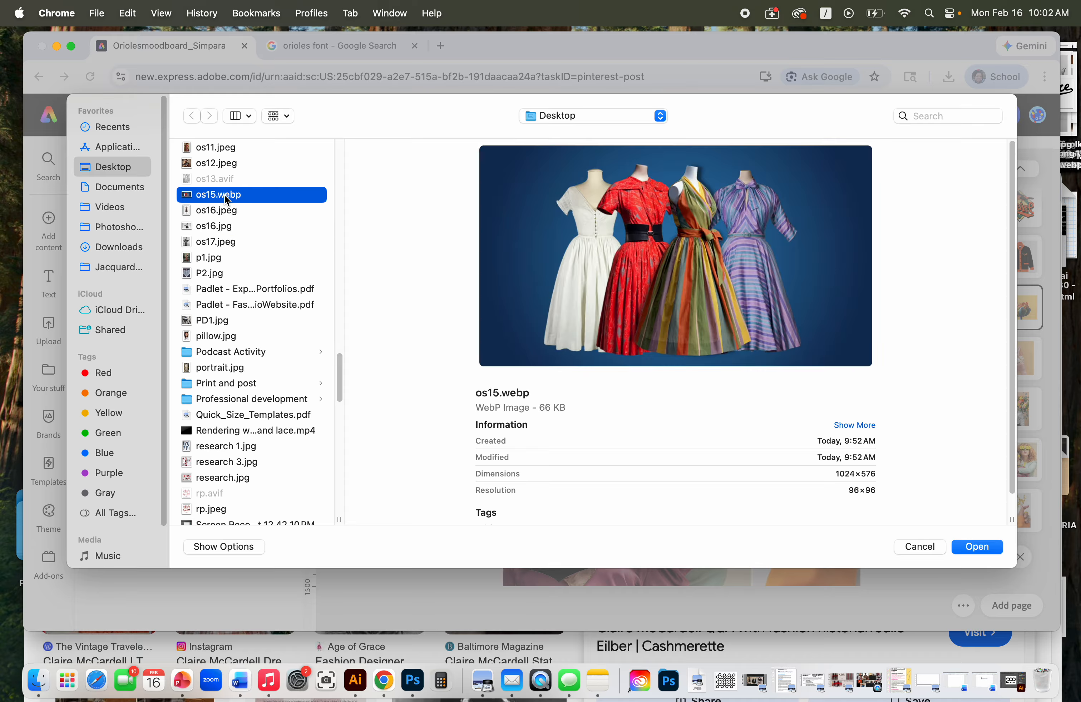
pyautogui.click(222, 242)
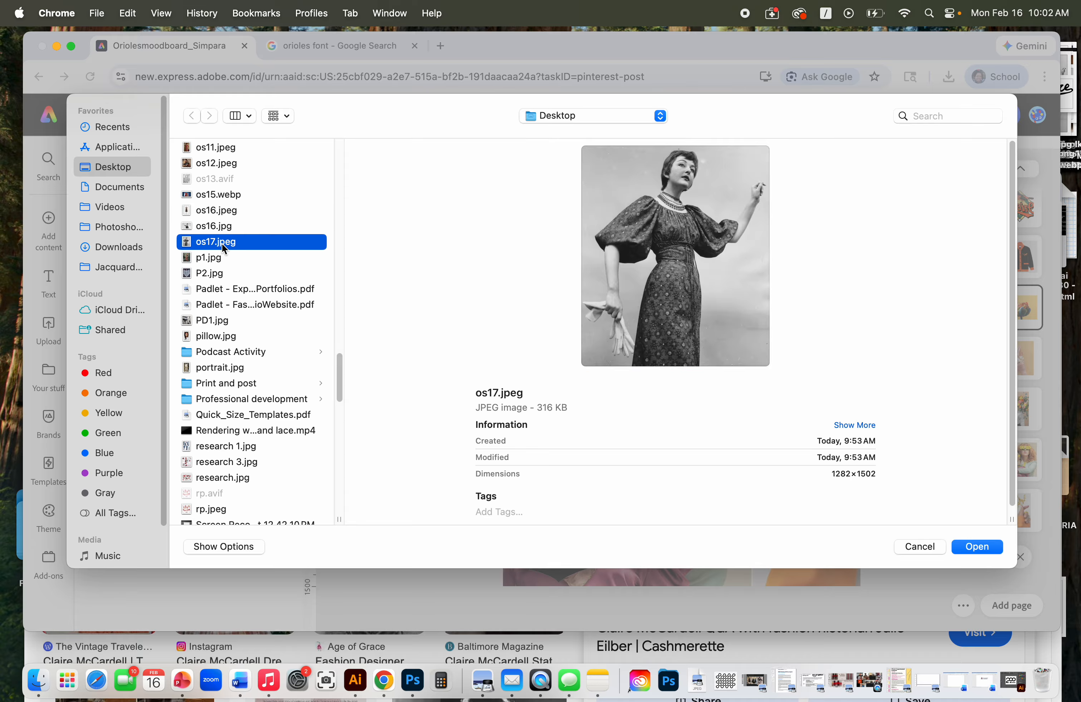
pyautogui.click(224, 259)
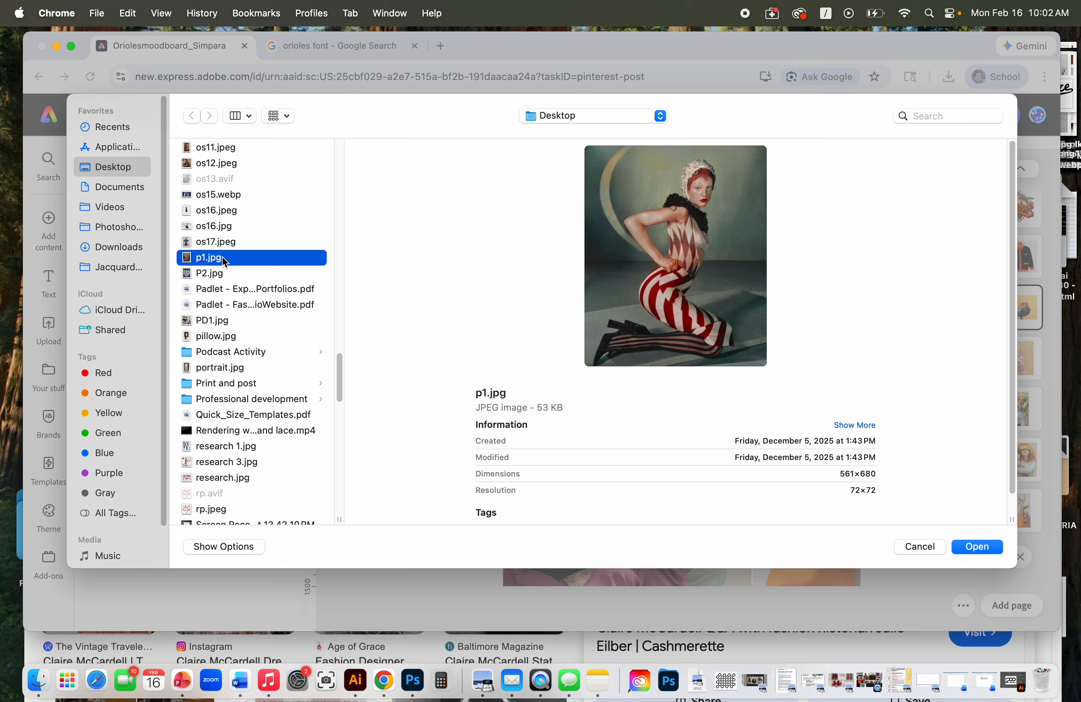
pyautogui.click(233, 200)
pyautogui.click(235, 162)
pyautogui.scroll(3, 242, 168)
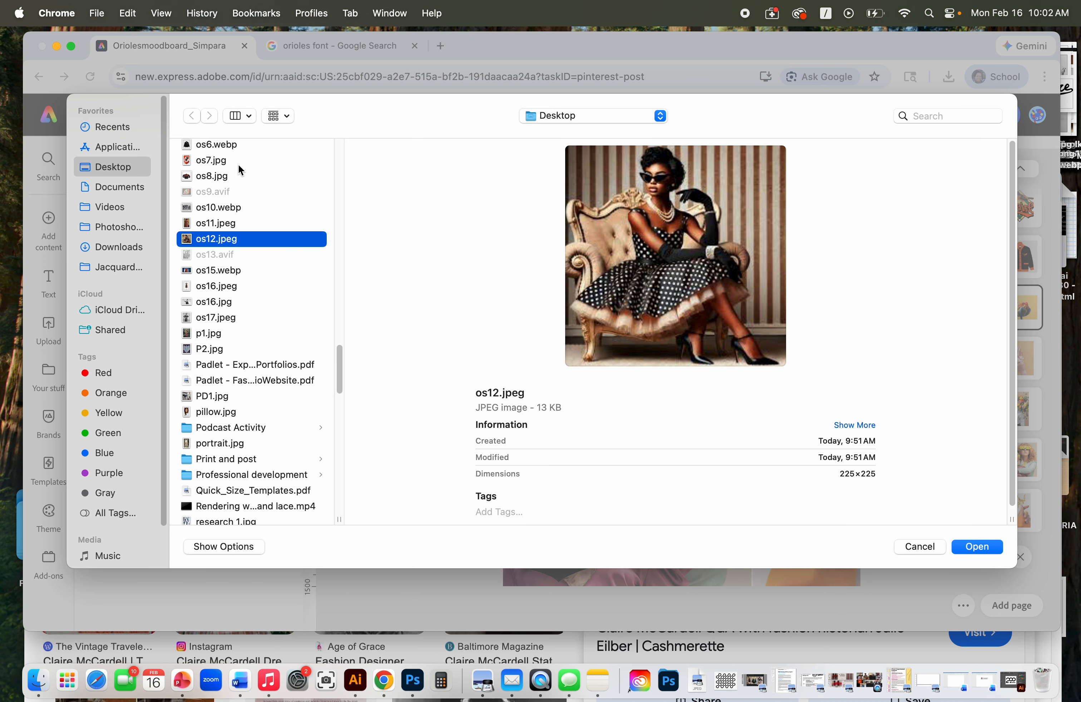
# Step: Upload os7.jpg from the Desktop to the page and move the poster up so its upper edge meets the cardigan photo
pyautogui.click(230, 224)
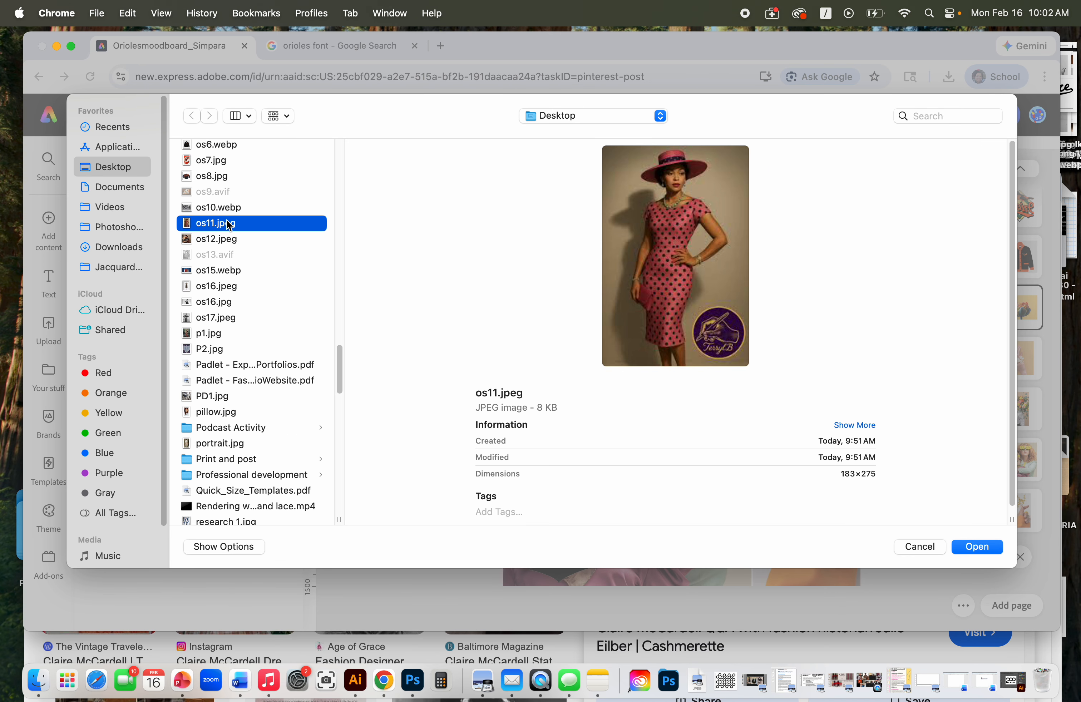
pyautogui.click(230, 210)
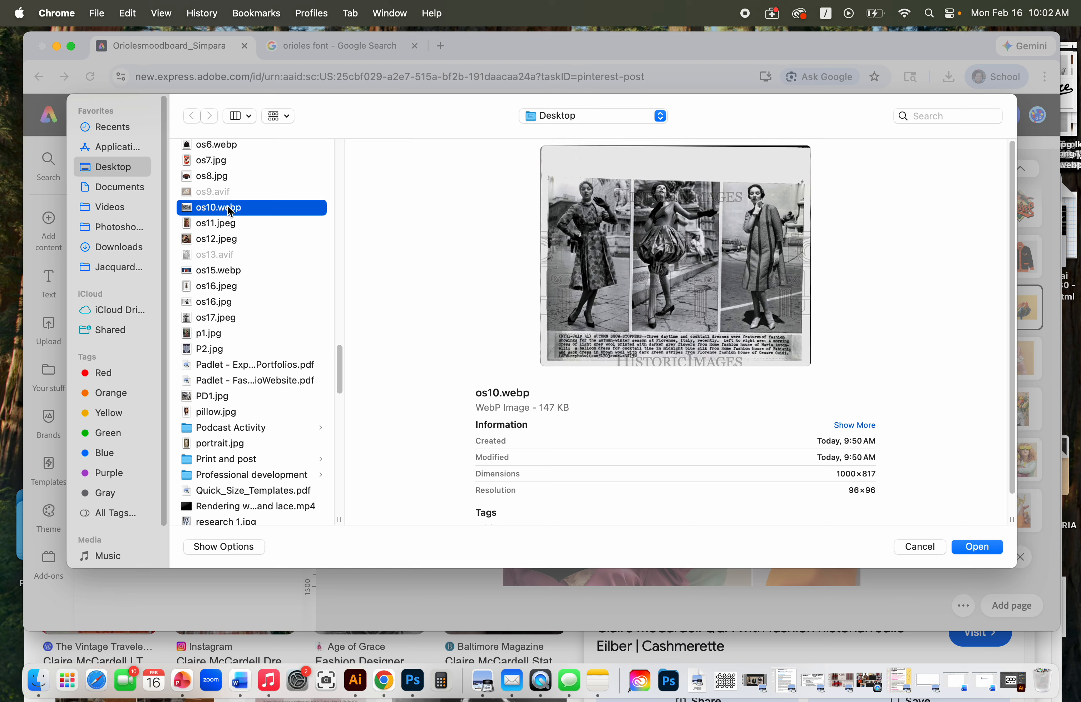
pyautogui.scroll(1, 239, 220)
pyautogui.click(218, 201)
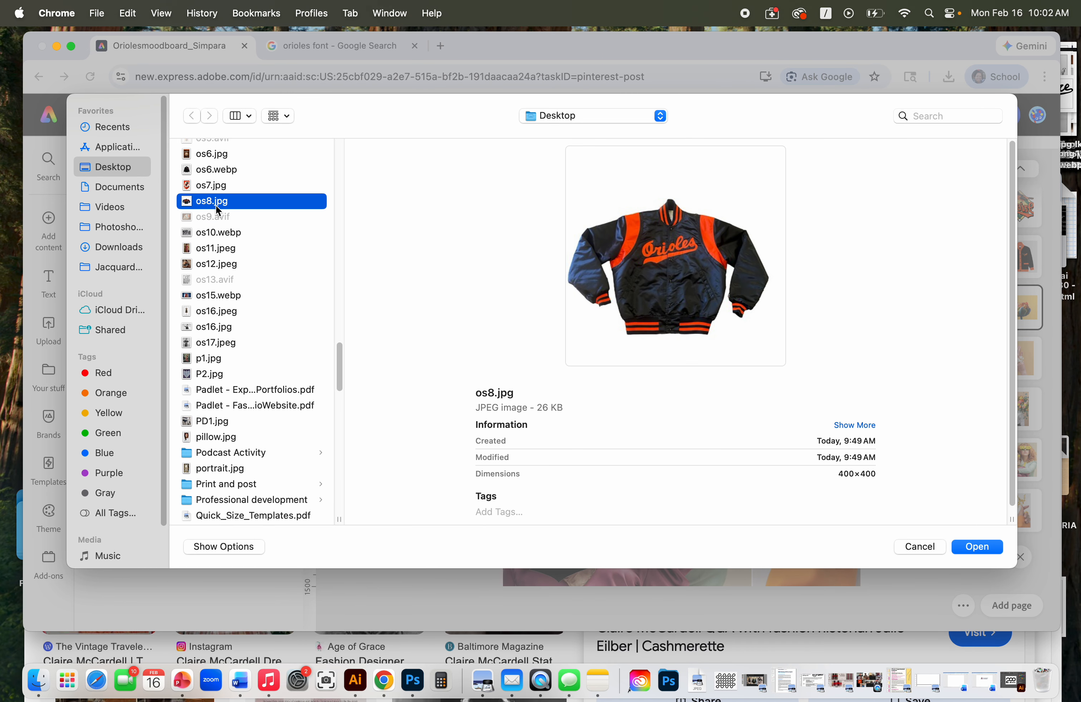
pyautogui.click(217, 191)
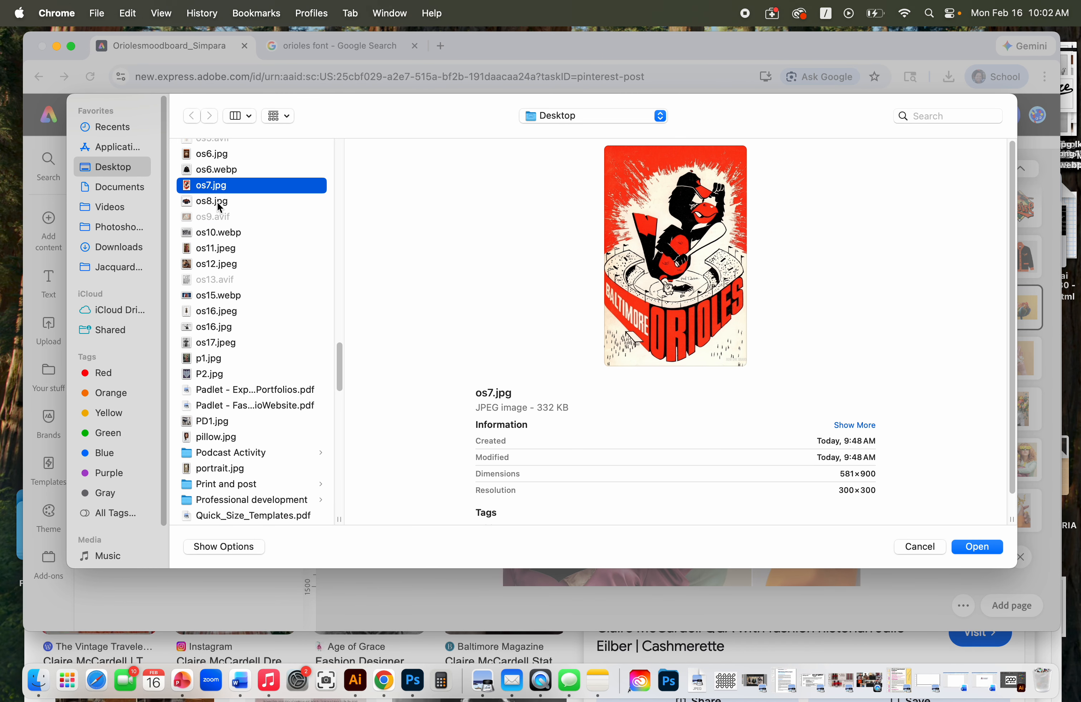
pyautogui.click(970, 547)
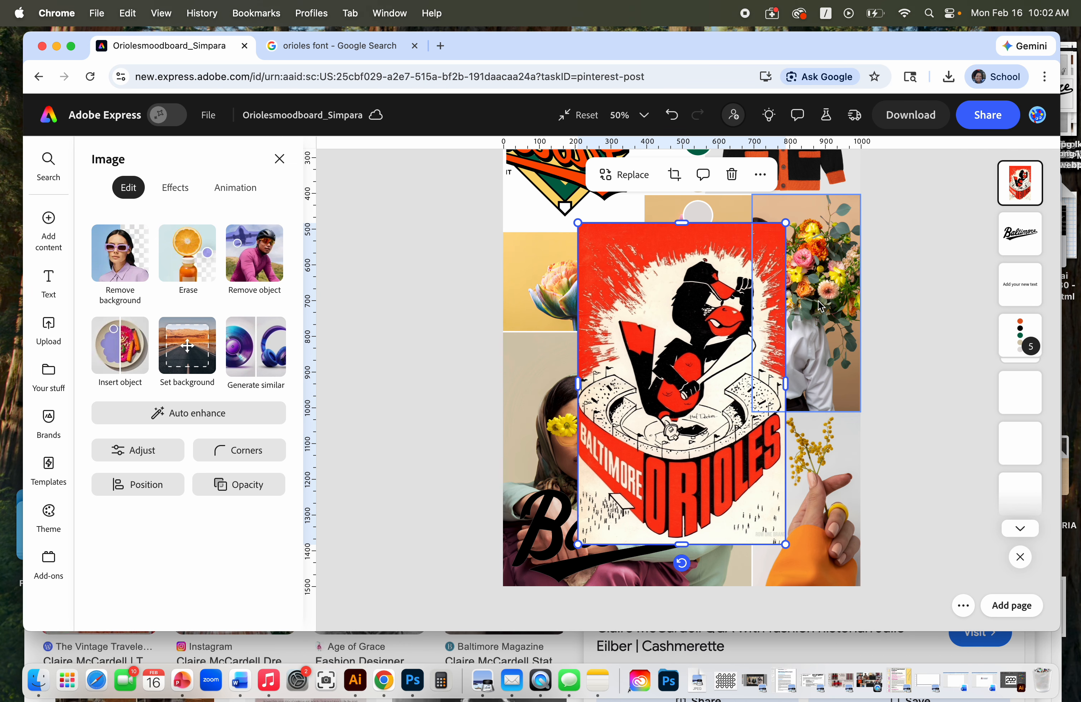
pyautogui.moveTo(700, 315); pyautogui.dragTo(720, 295)
# Step: Try a freeform crop of the Orioles poster from its lower-right corner and undo it
pyautogui.click(759, 175)
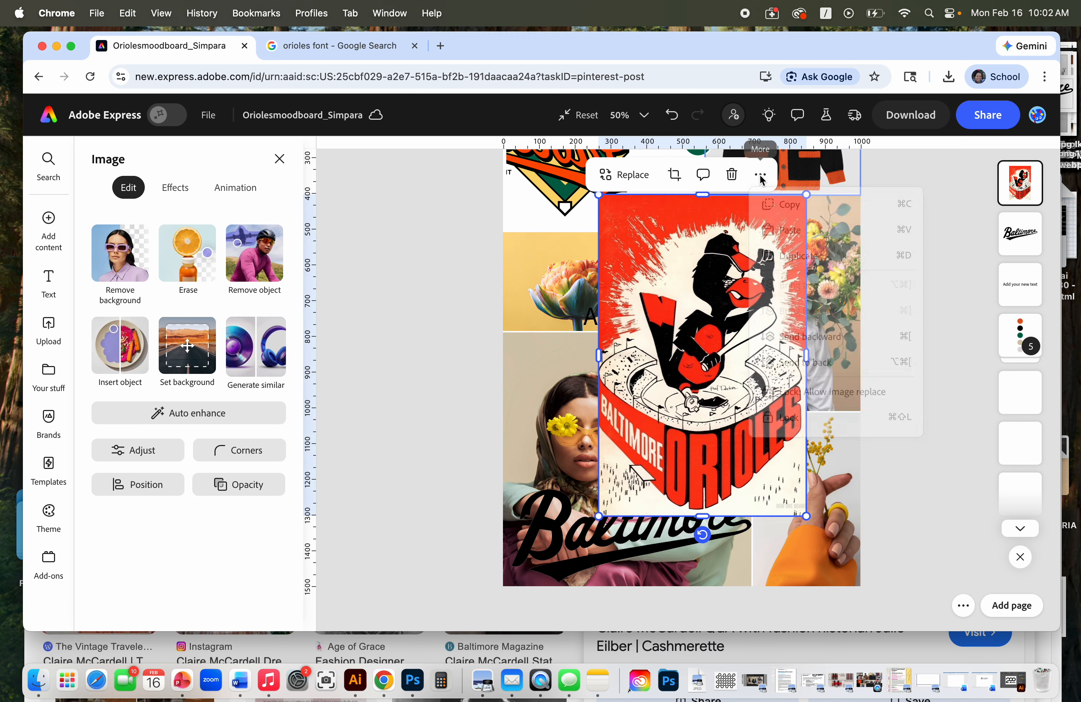
pyautogui.click(677, 177)
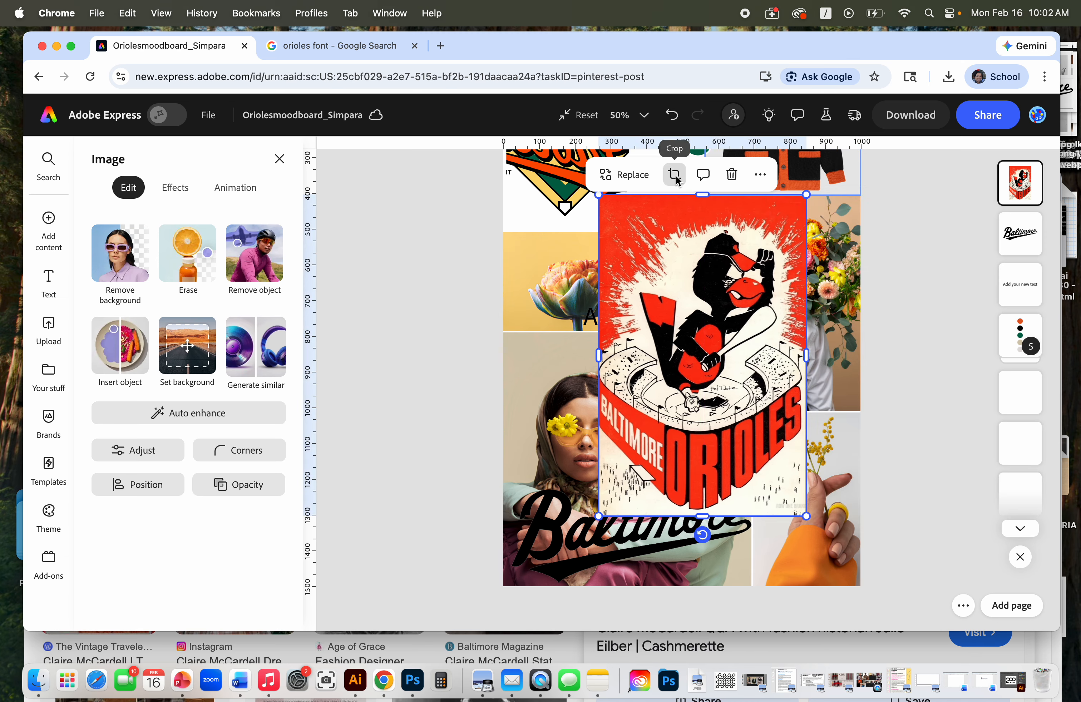
pyautogui.click(676, 178)
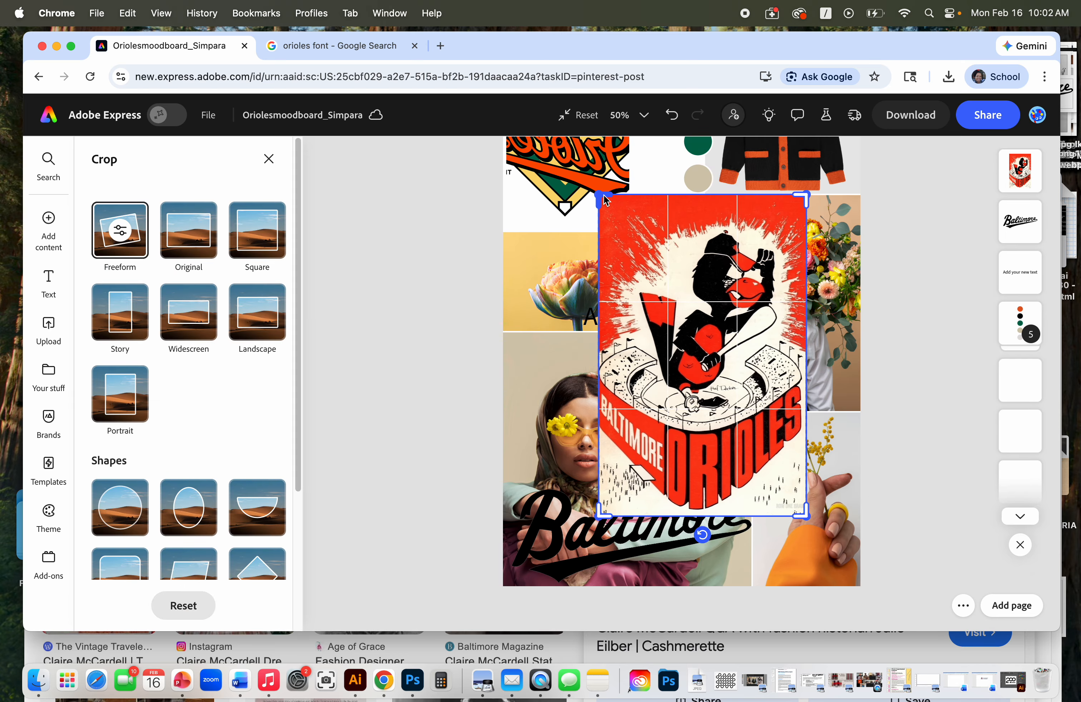
pyautogui.moveTo(802, 519); pyautogui.dragTo(784, 498)
pyautogui.press('Return')
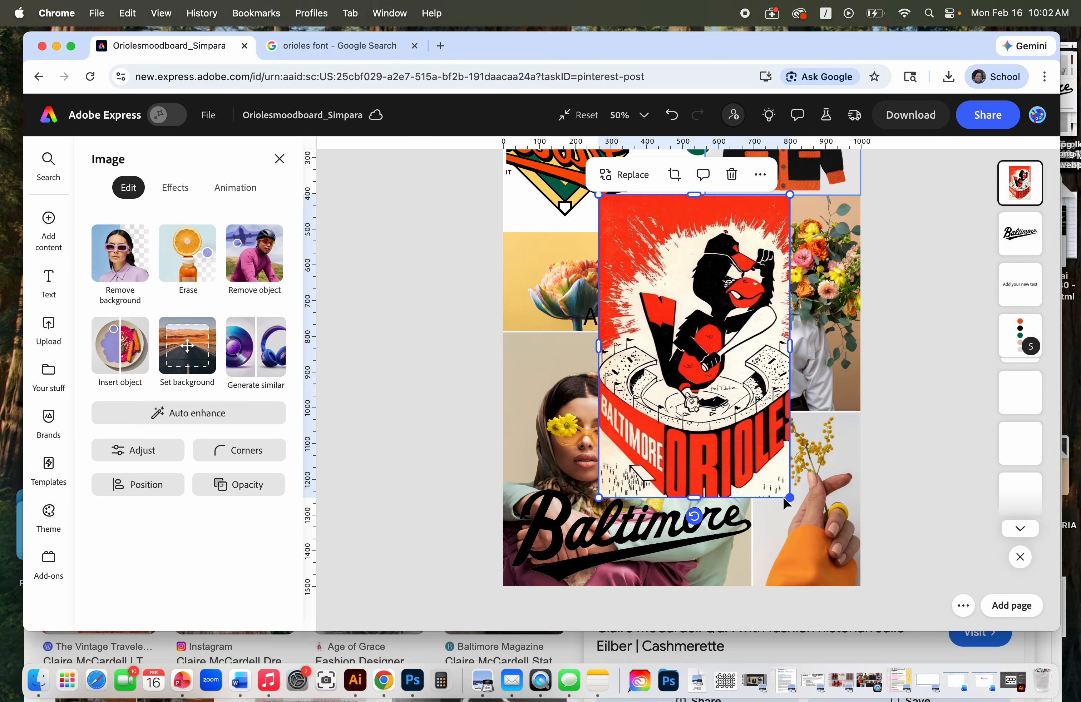
pyautogui.press('super+z')
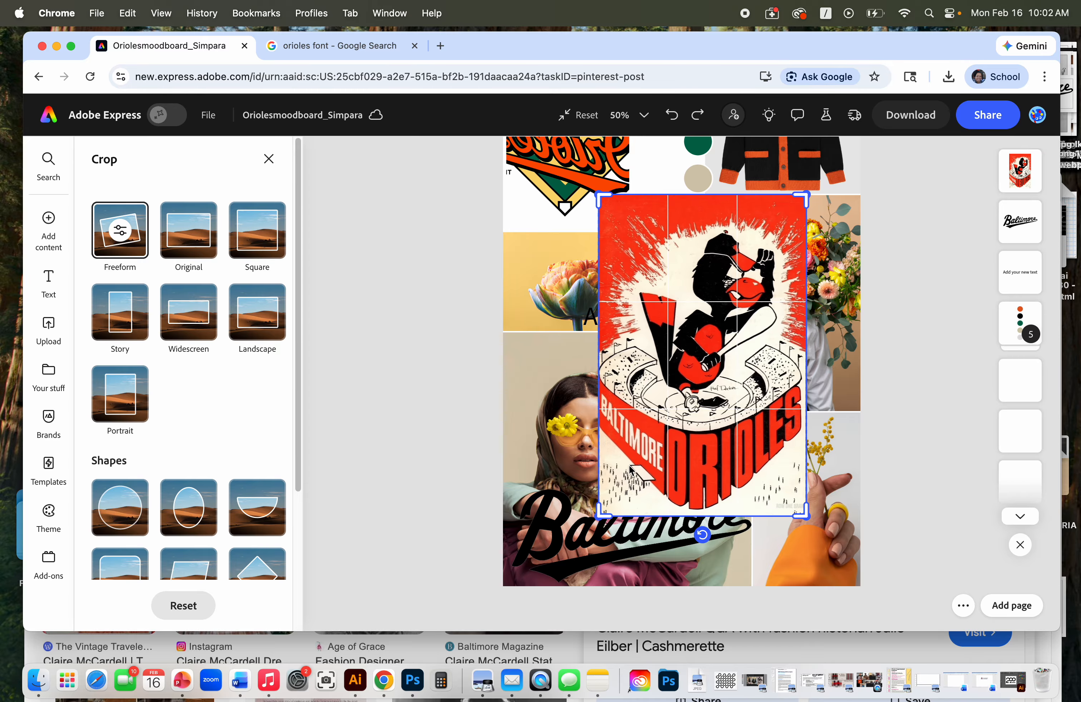
pyautogui.click(918, 396)
# Step: Shrink the Orioles poster to the bouquet photo's width, place it over that photo, and delete the bouquet photo behind it
pyautogui.click(609, 502)
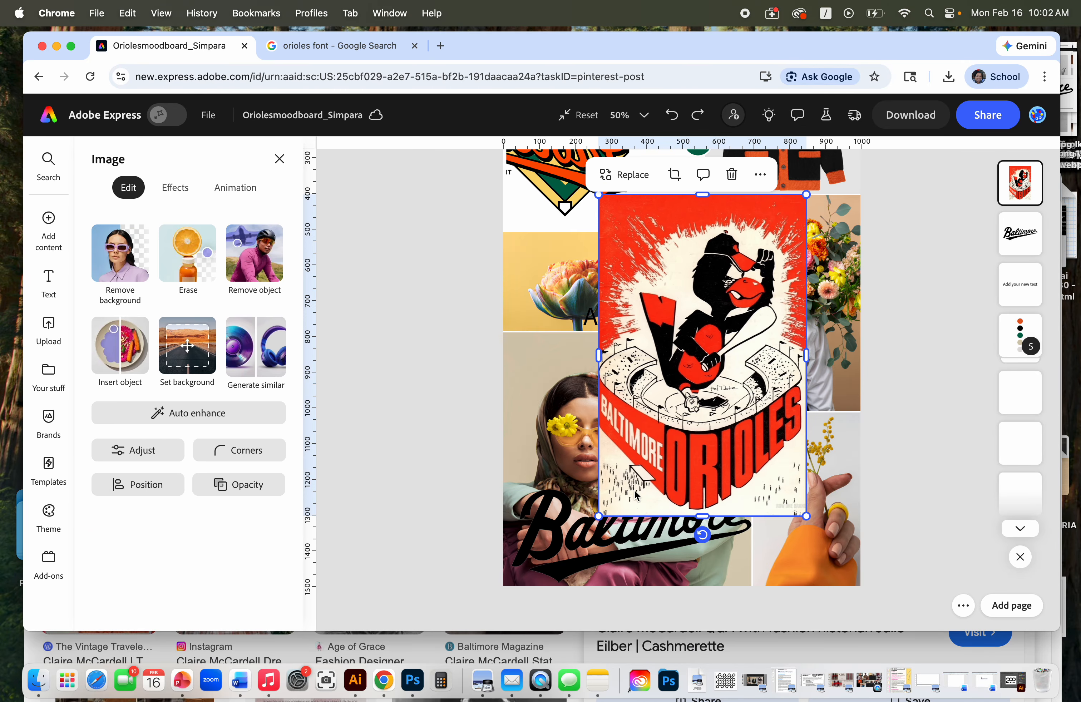
pyautogui.moveTo(602, 522); pyautogui.dragTo(678, 405)
pyautogui.moveTo(742, 386); pyautogui.dragTo(827, 314)
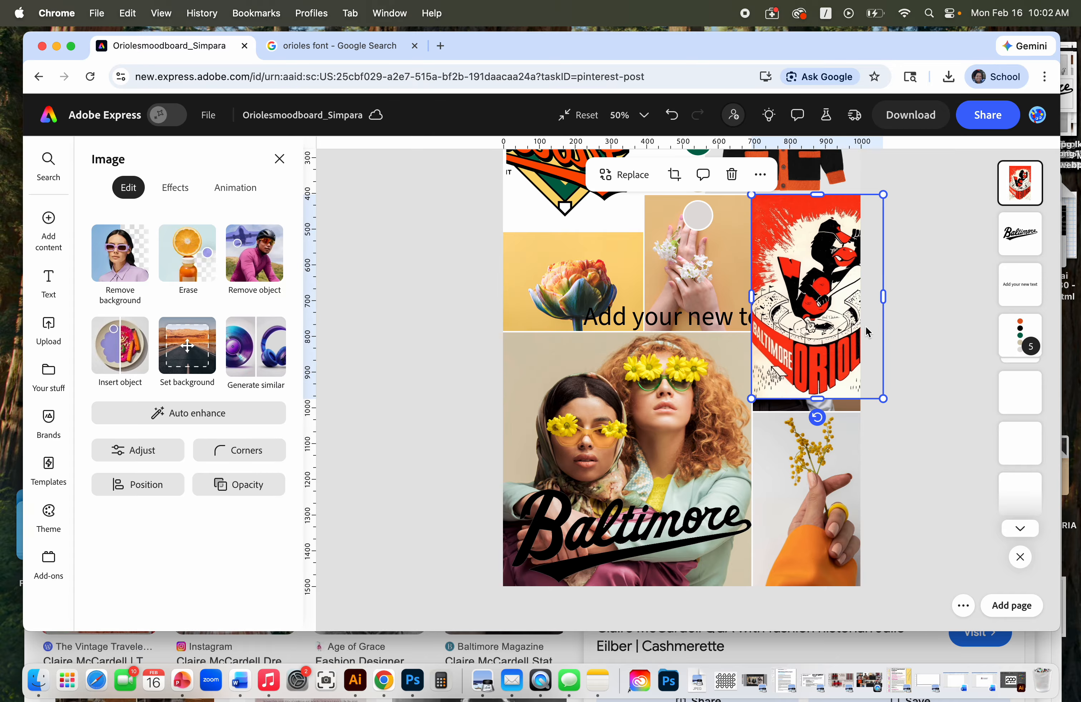
pyautogui.moveTo(884, 400); pyautogui.dragTo(862, 365)
pyautogui.click(898, 412)
pyautogui.click(835, 398)
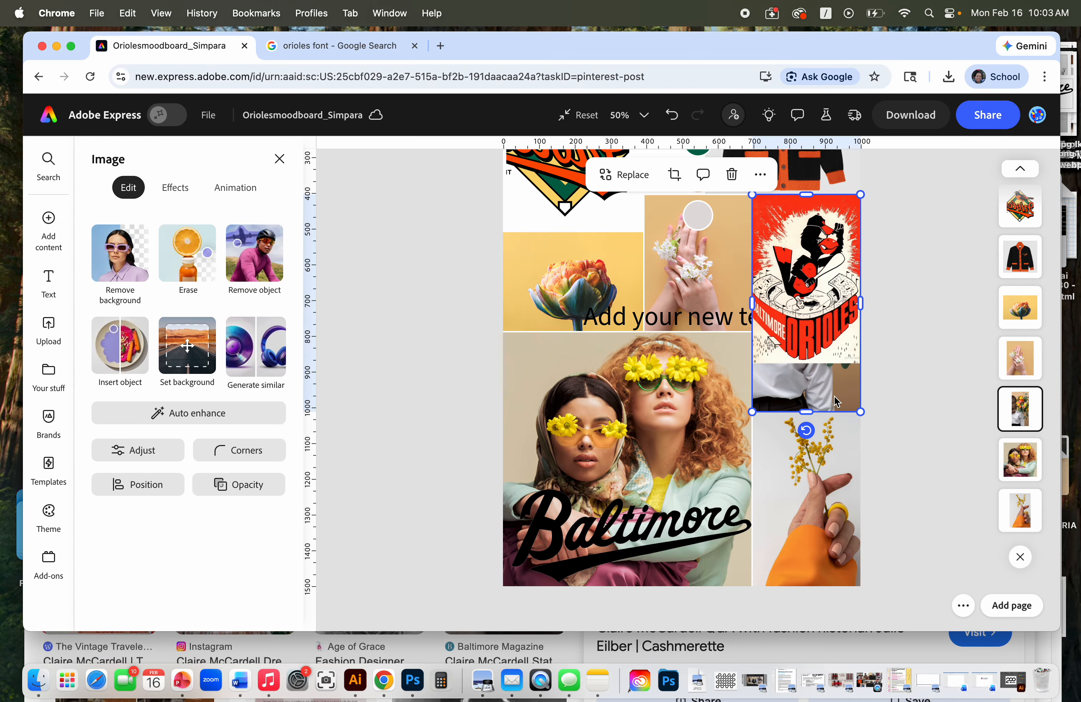
pyautogui.click(836, 401)
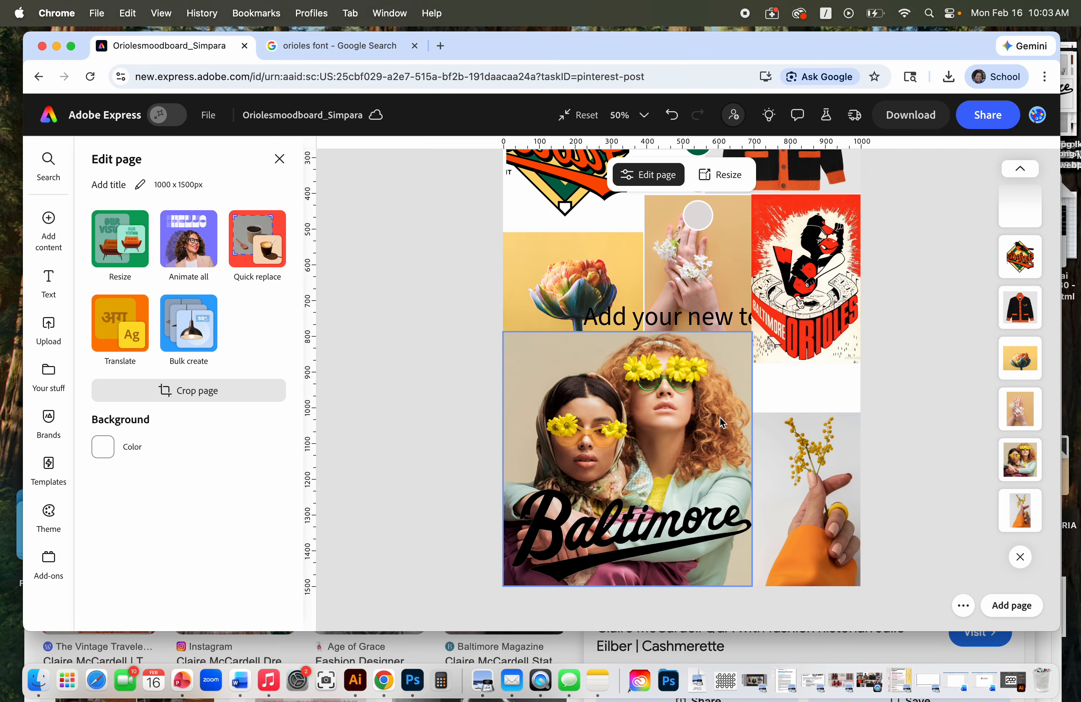
# Step: Move the mirrored Orioles logo down so it overlaps the tulip photo and the two-women photo
pyautogui.scroll(3, 717, 417)
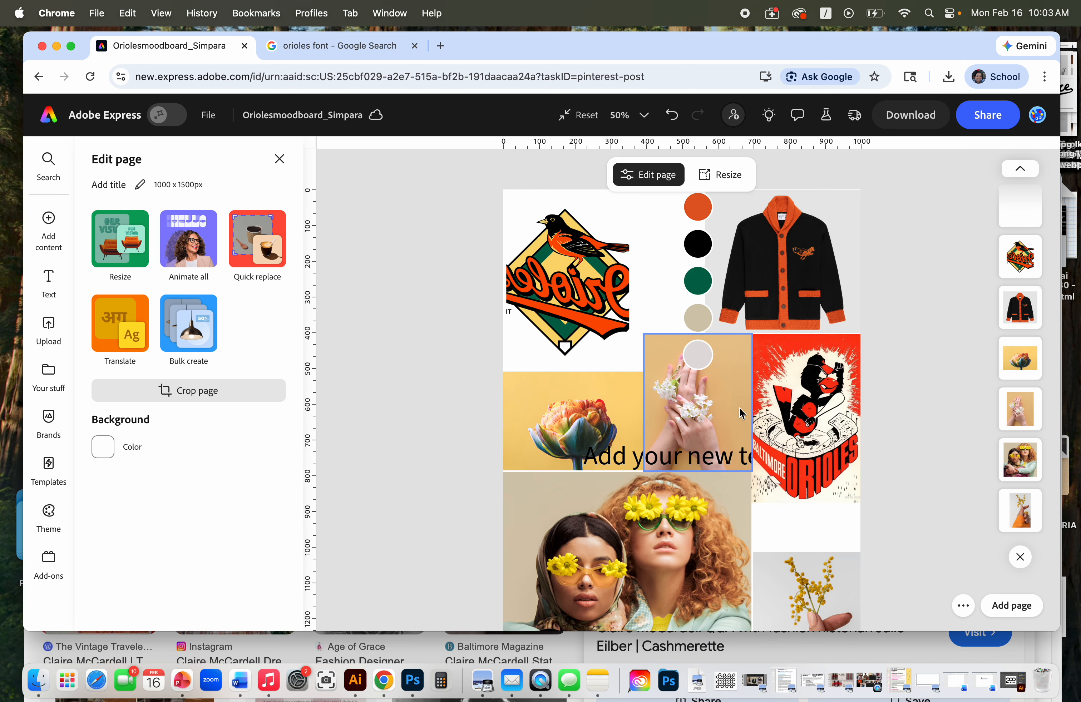
pyautogui.click(579, 295)
pyautogui.moveTo(579, 295); pyautogui.dragTo(611, 491)
# Step: Move the Orioles poster to the page's upper-left corner and enlarge it until it reaches the tulip photo
pyautogui.click(802, 432)
pyautogui.moveTo(803, 432); pyautogui.dragTo(558, 295)
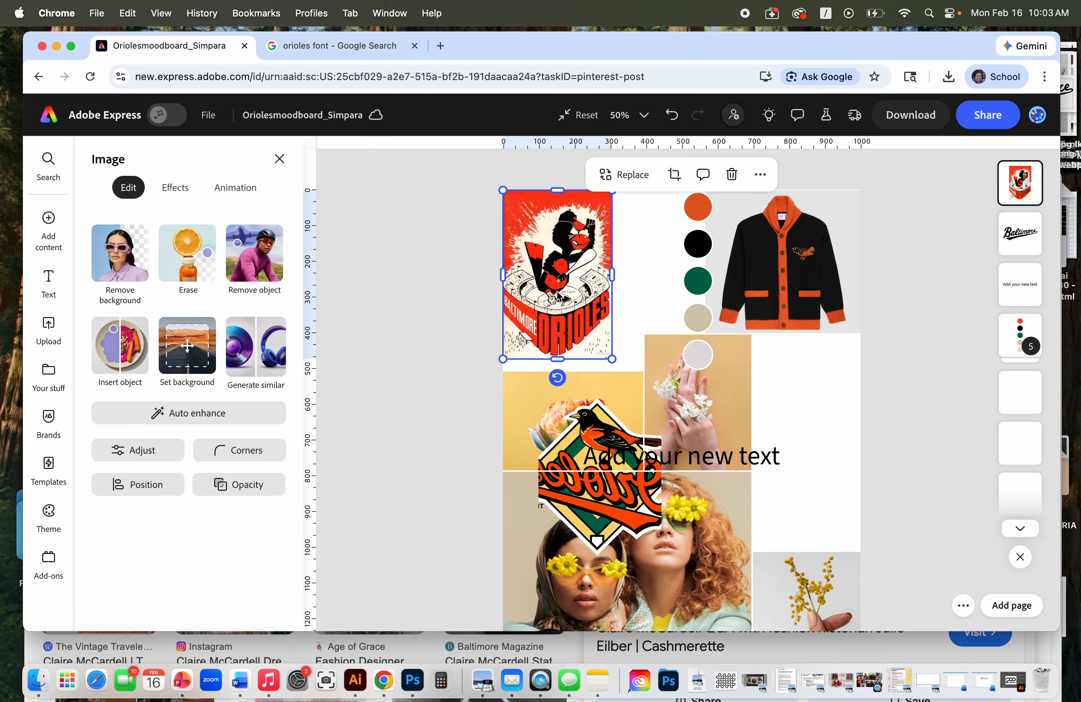
pyautogui.moveTo(616, 363)
pyautogui.mouseDown()
pyautogui.moveTo(661, 391)
pyautogui.moveTo(636, 371)
pyautogui.mouseUp()
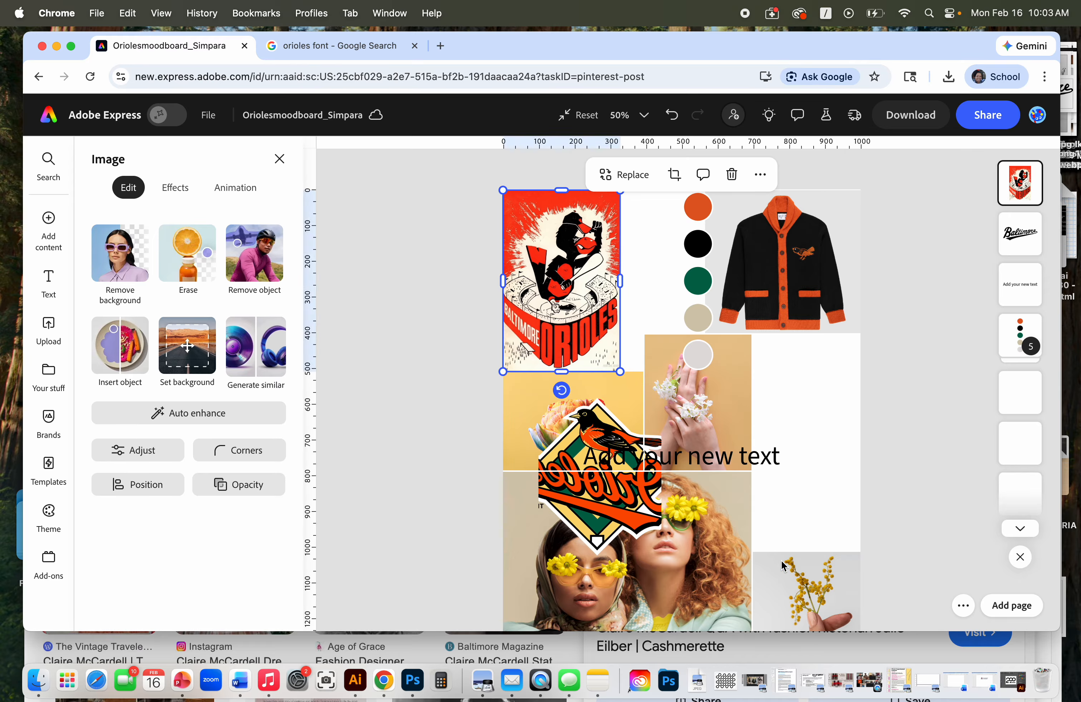
# Step: Lock the mirrored Orioles logo with image replacement allowed
pyautogui.click(615, 507)
pyautogui.rightClick(615, 506)
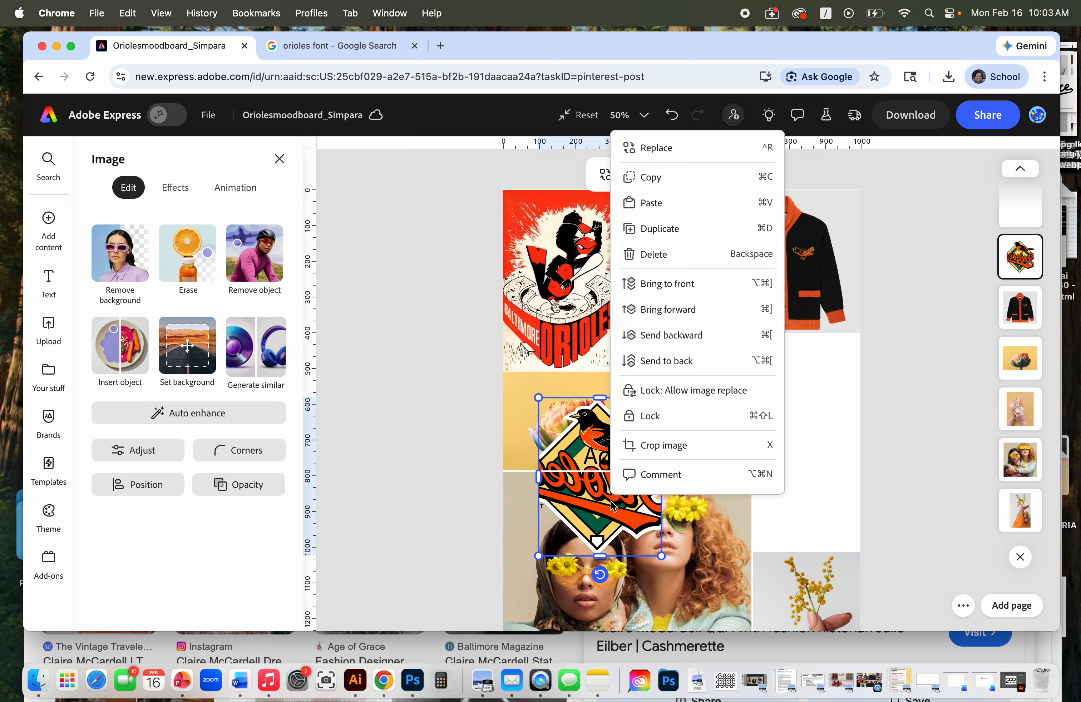
pyautogui.click(680, 391)
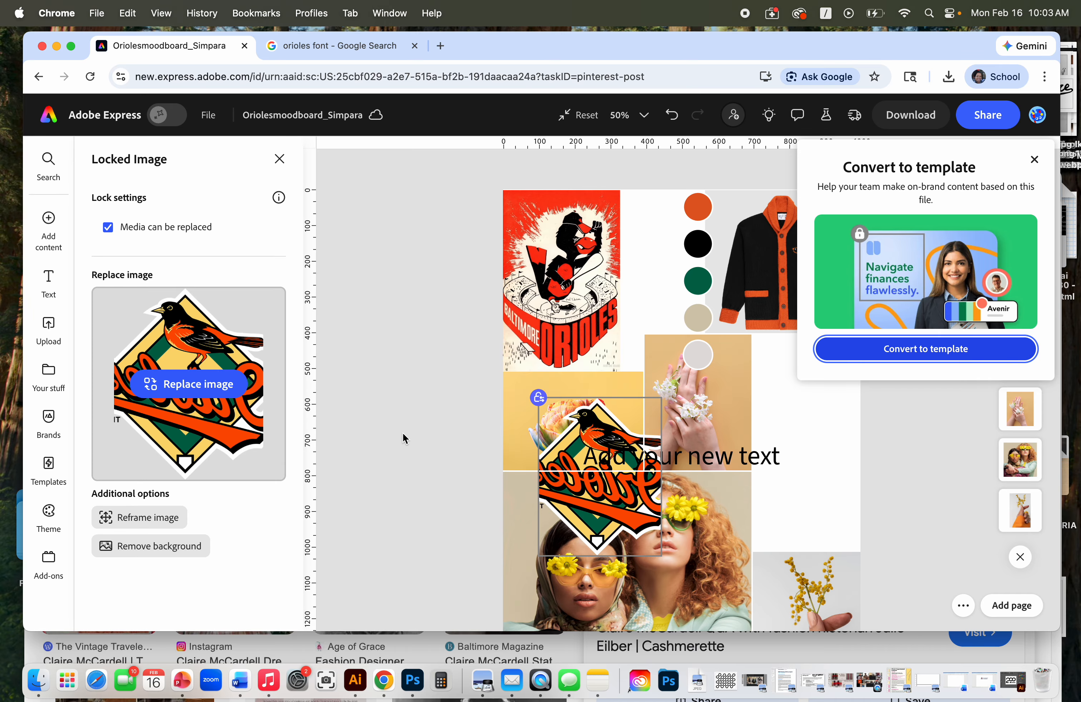
# Step: Try to move the locked Orioles logo, and shift the two-women photo back near the page's lower-left corner
pyautogui.click(593, 454)
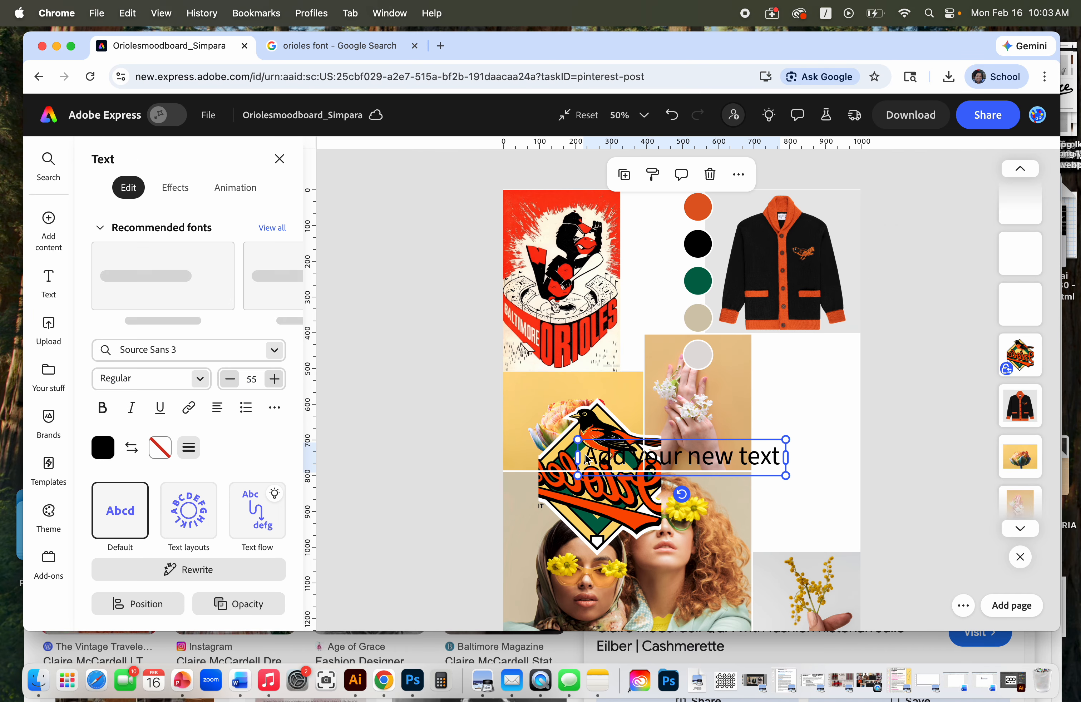
pyautogui.click(588, 423)
pyautogui.moveTo(585, 423); pyautogui.dragTo(769, 407)
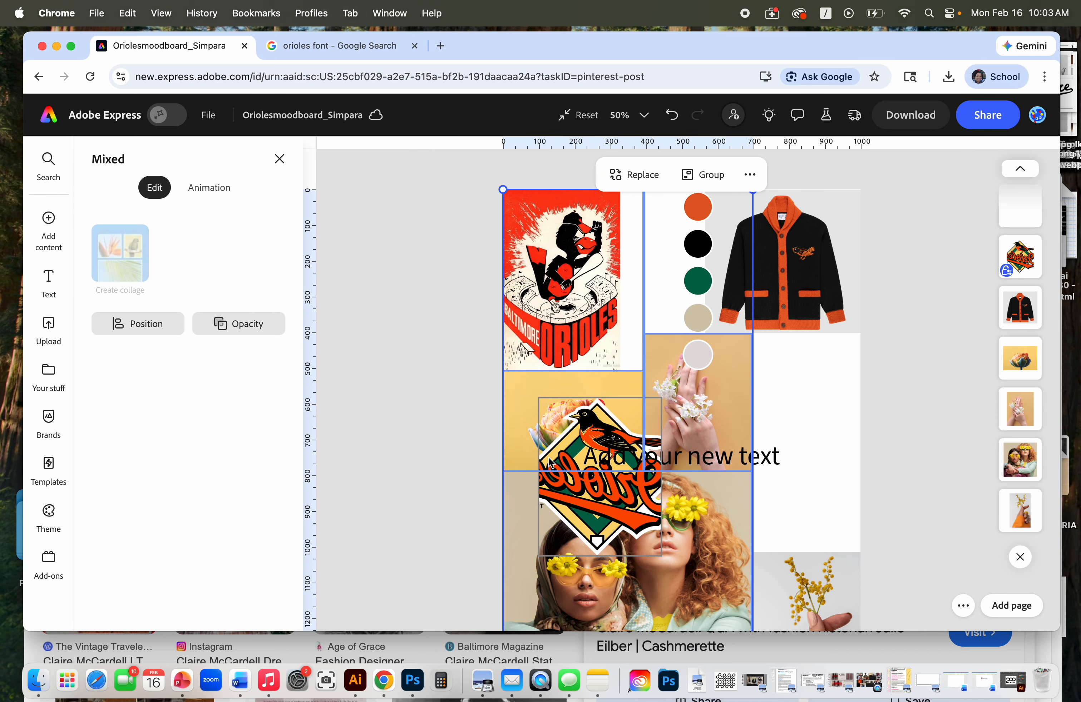
pyautogui.click(578, 492)
pyautogui.moveTo(578, 493); pyautogui.dragTo(610, 517)
pyautogui.scroll(-3, 610, 517)
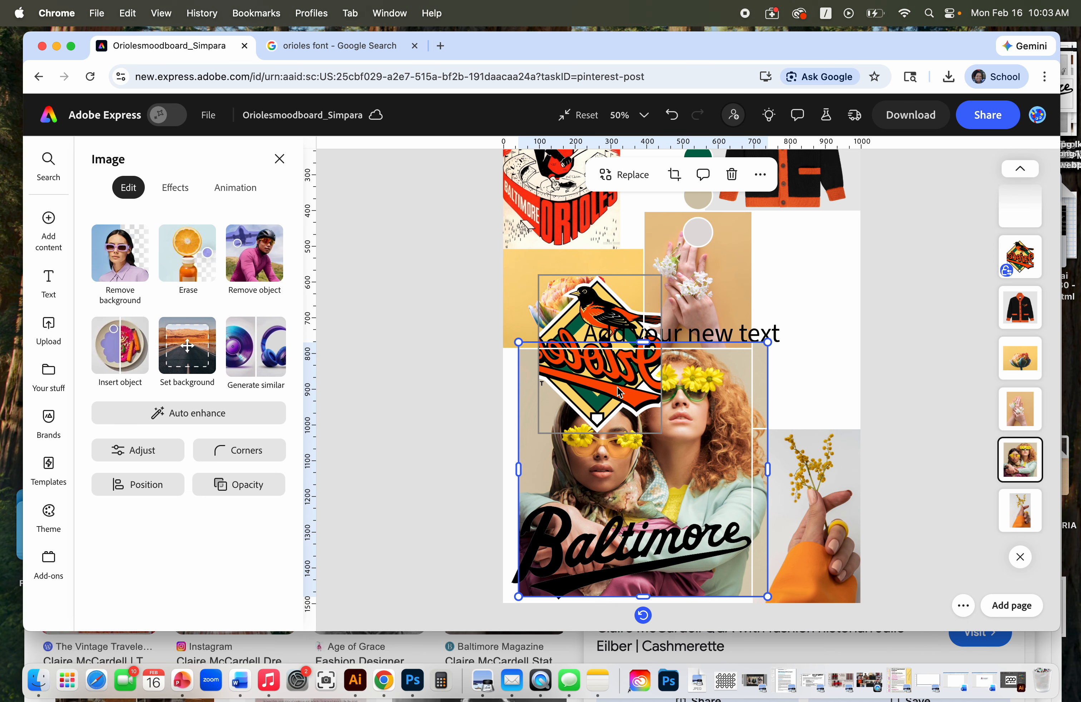
pyautogui.moveTo(617, 388); pyautogui.dragTo(606, 384)
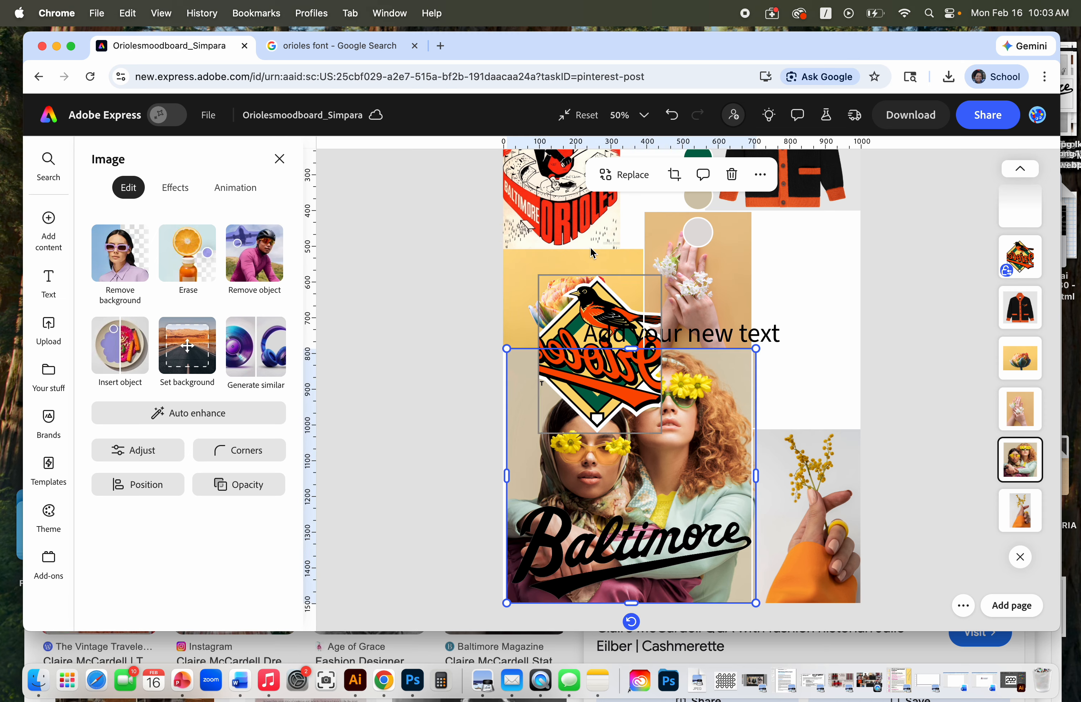
# Step: Move the tulip photo slightly up and to the right, behind the Orioles logo
pyautogui.click(522, 281)
pyautogui.click(521, 283)
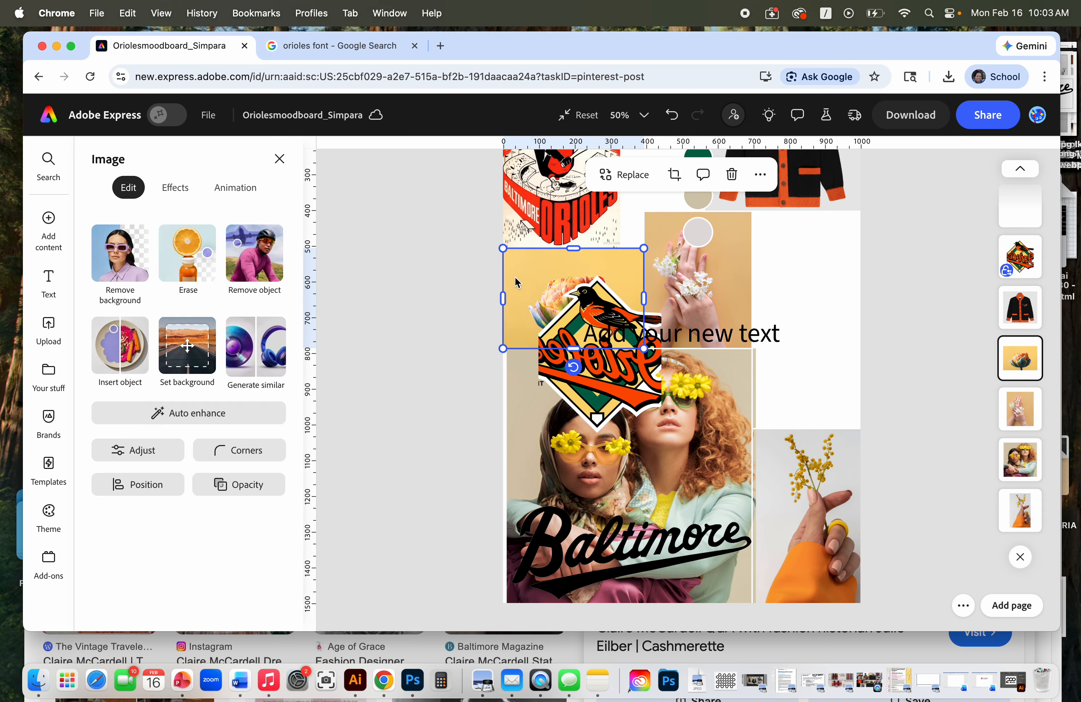
pyautogui.moveTo(586, 322); pyautogui.dragTo(603, 305)
# Step: Try to move the locked Orioles logo up and to the right, over the photo of hands holding flowers
pyautogui.click(609, 410)
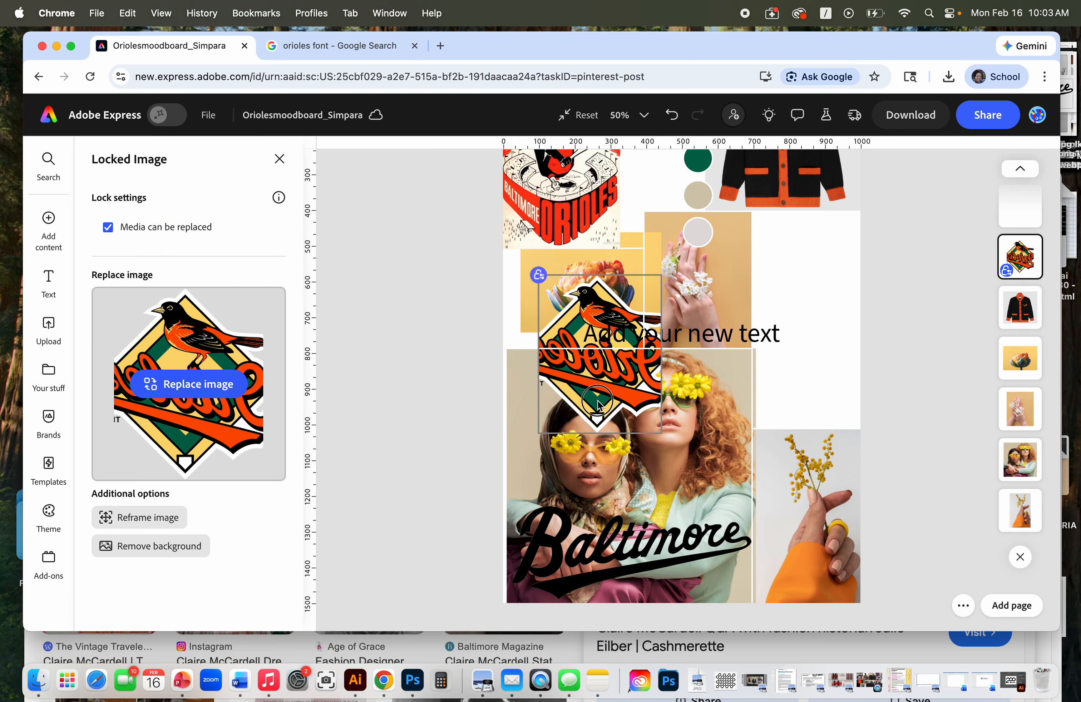
pyautogui.moveTo(603, 399); pyautogui.dragTo(700, 326)
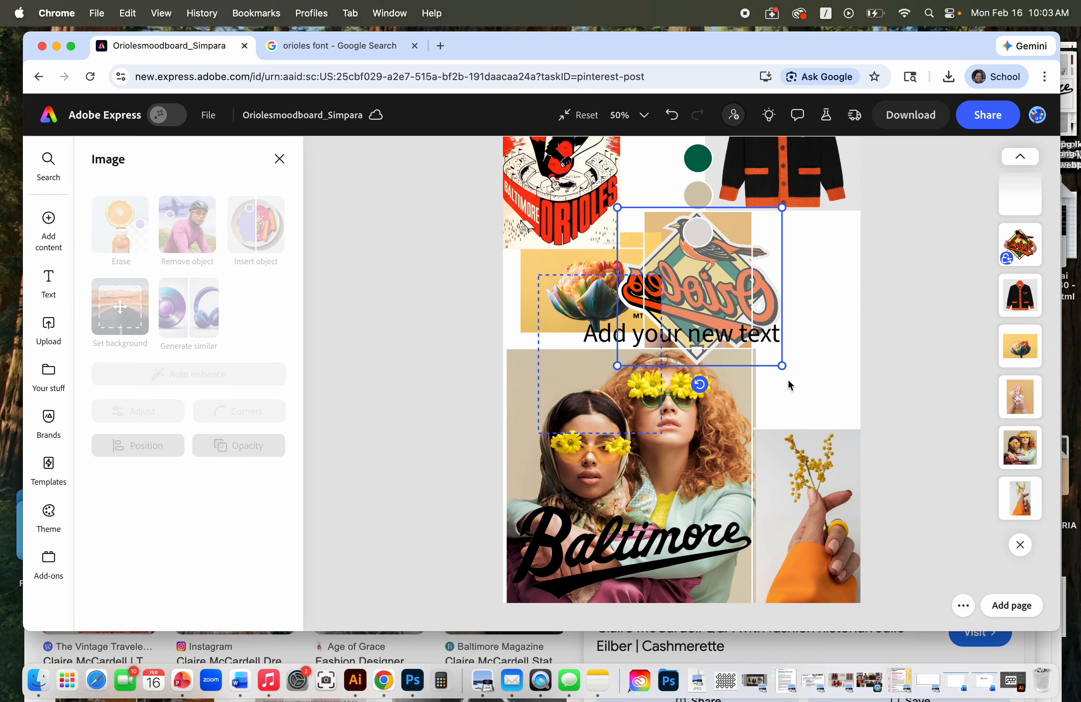
pyautogui.click(831, 387)
# Step: Delete the photo of hands with white flowers, and undo the deletion together with the shift of the logo
pyautogui.click(705, 312)
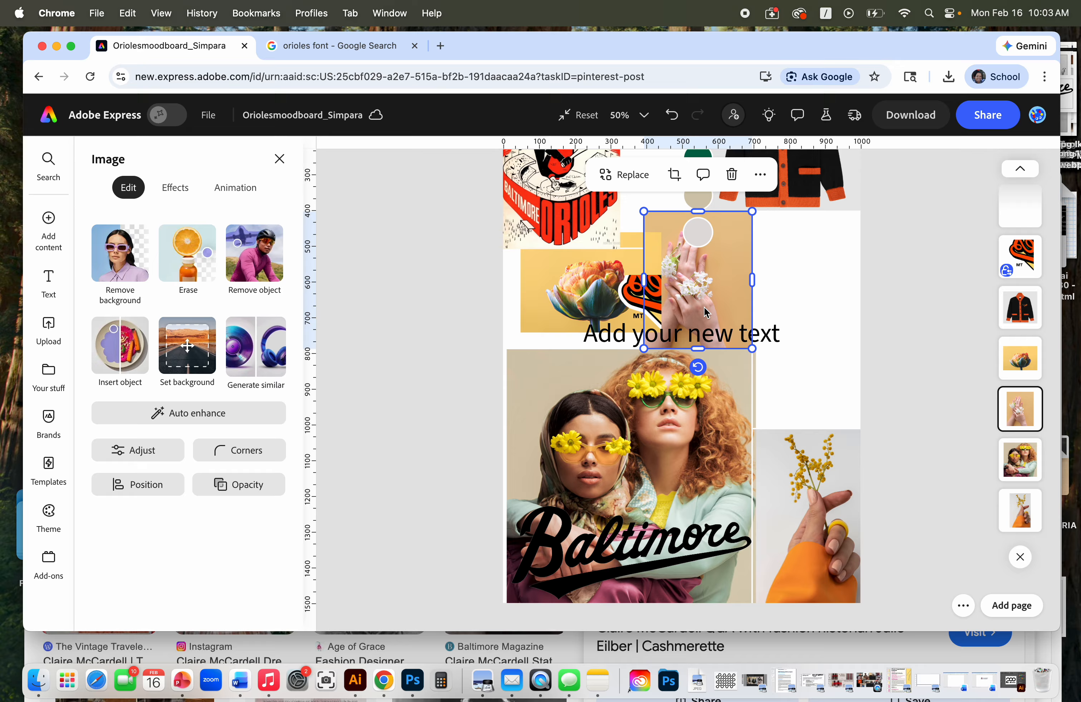
pyautogui.press('BackSpace')
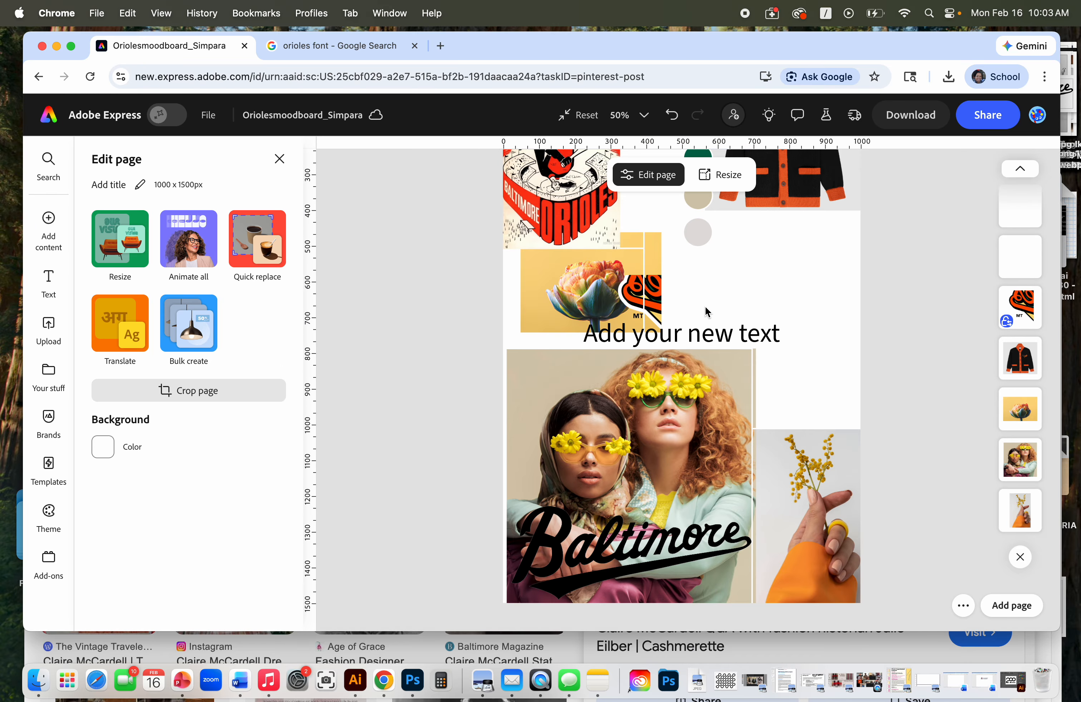
pyautogui.click(655, 296)
pyautogui.click(658, 313)
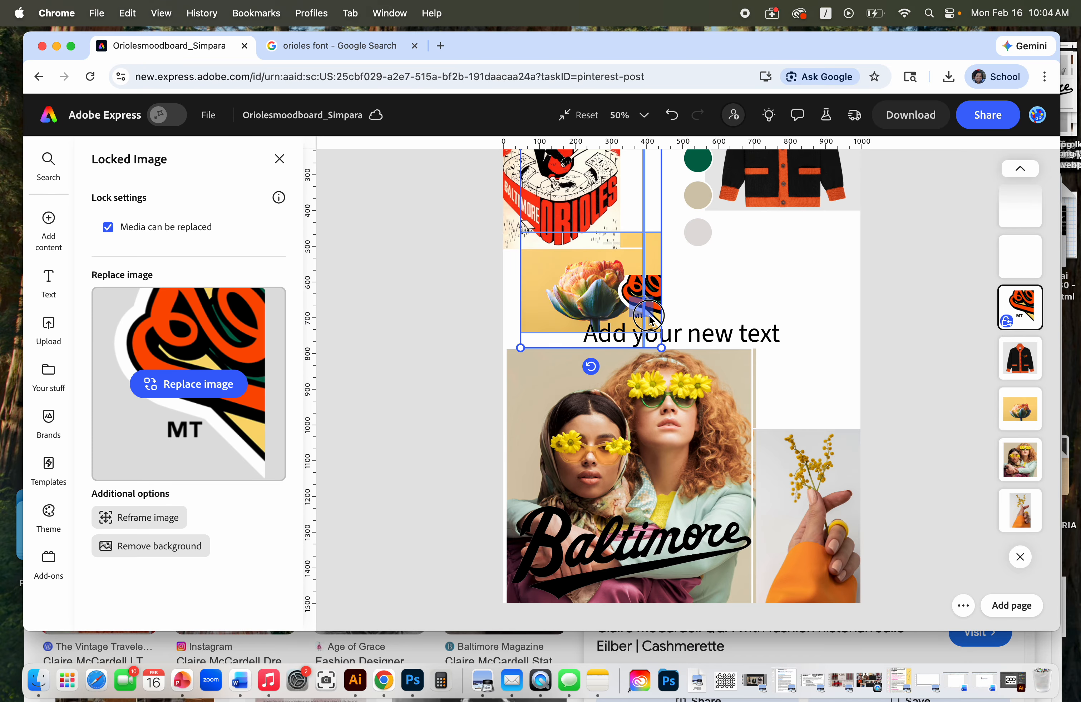
pyautogui.press('super+z')
pyautogui.press('super+z')
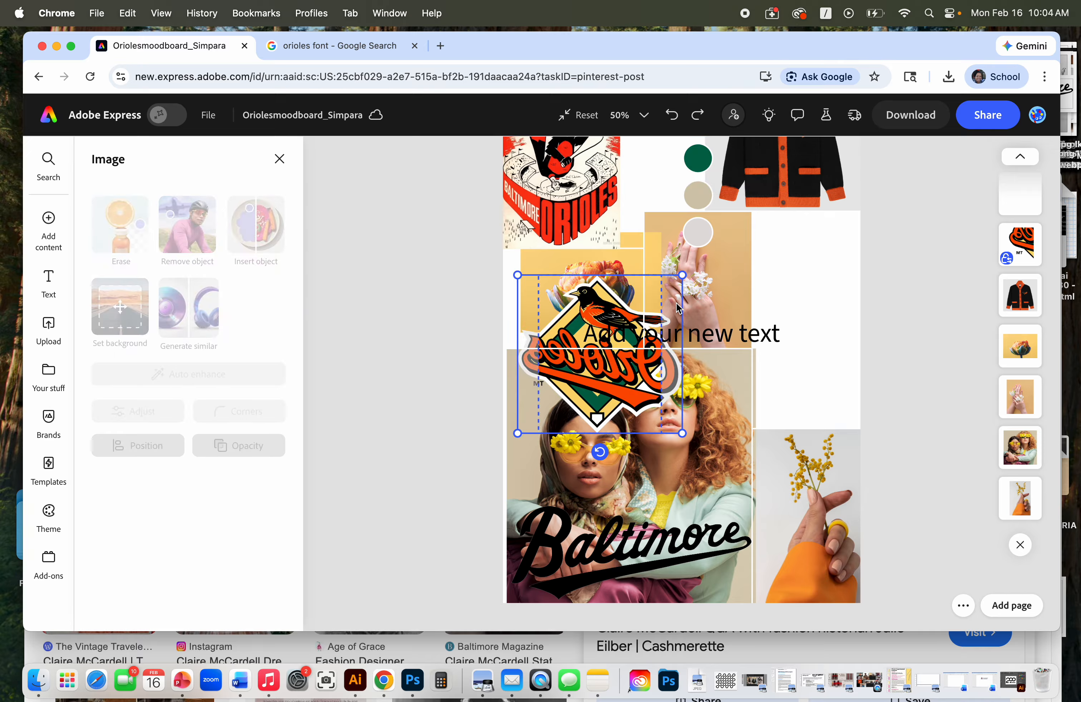
pyautogui.click(725, 309)
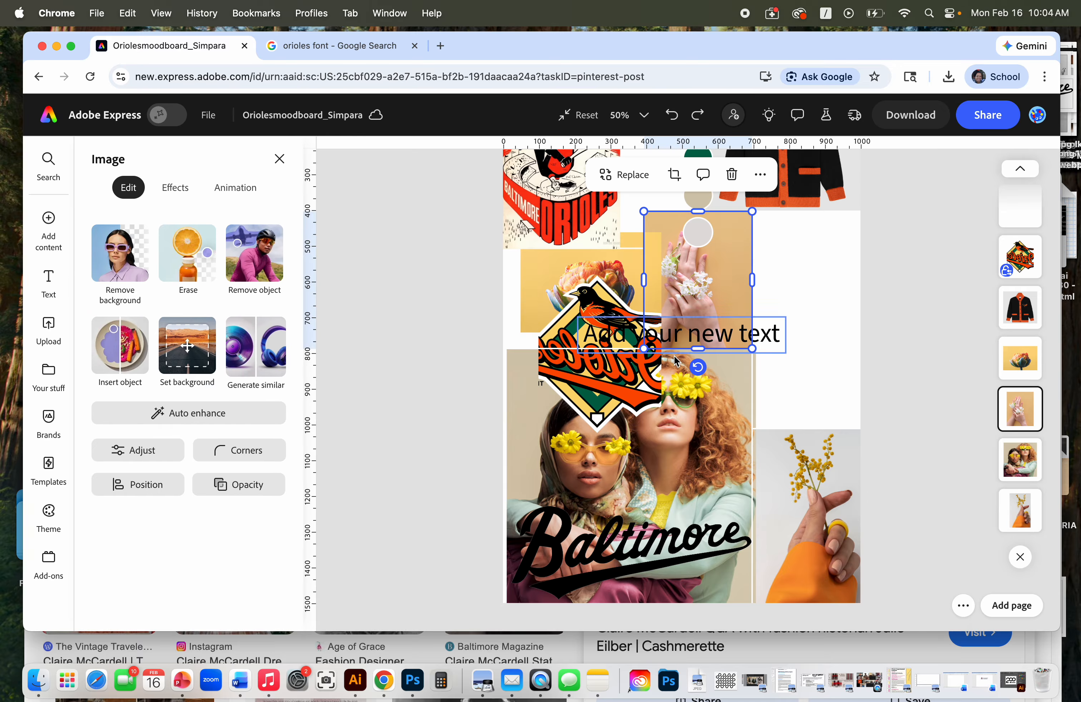
pyautogui.click(605, 376)
pyautogui.click(605, 376)
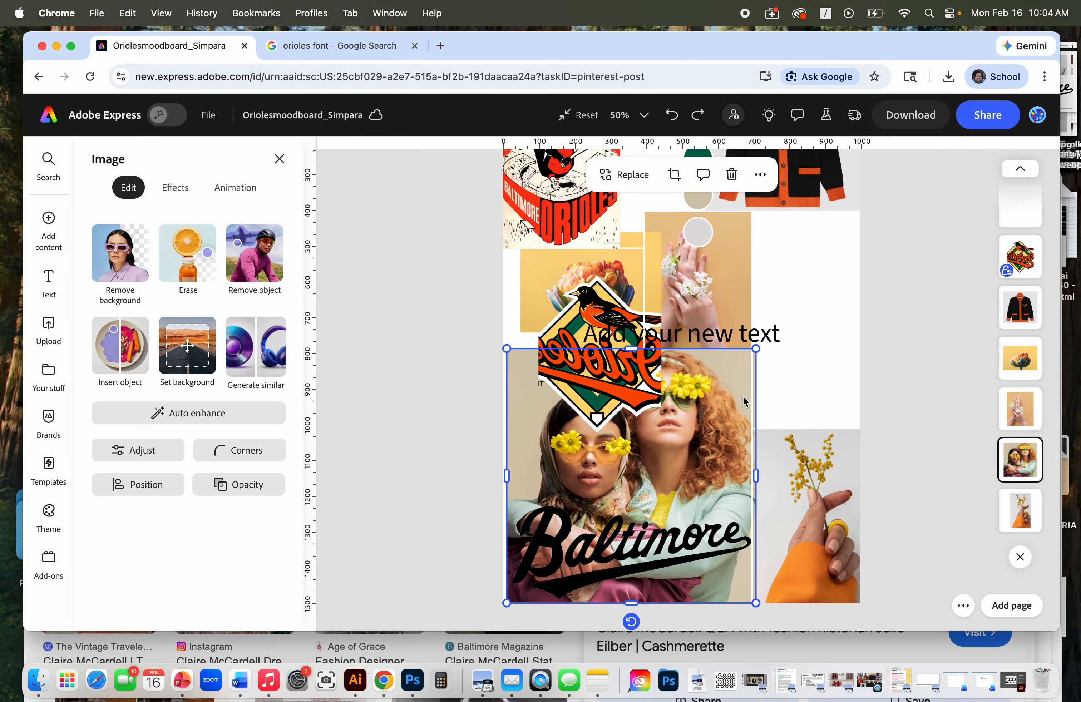
pyautogui.click(1009, 276)
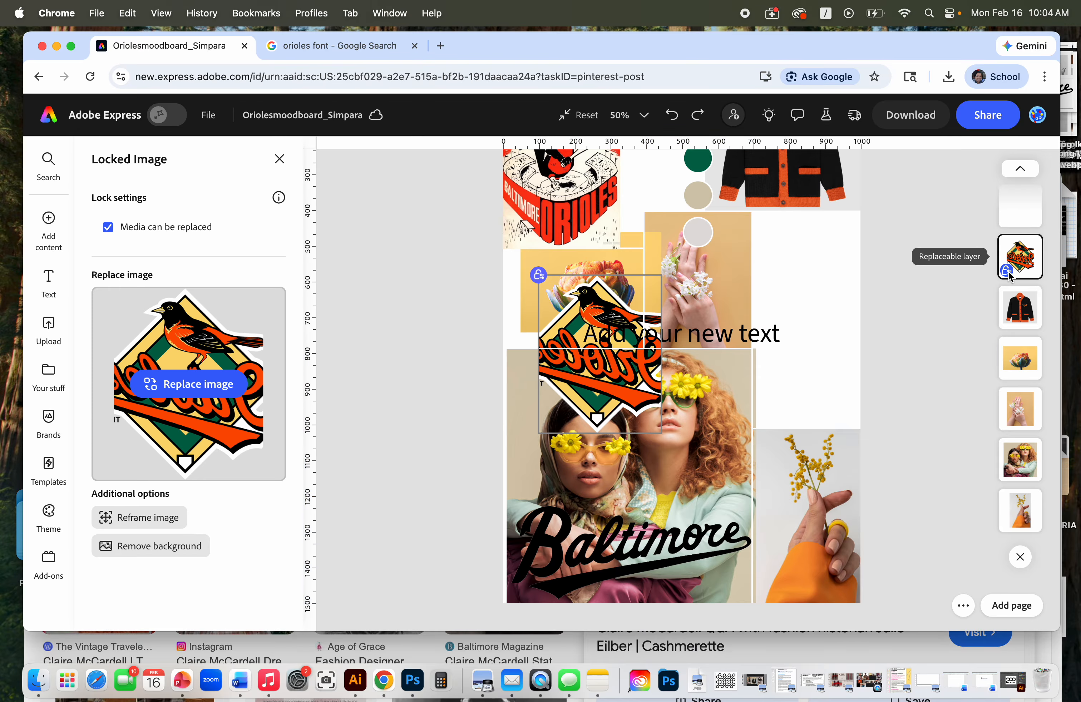
pyautogui.click(640, 329)
pyautogui.click(640, 329)
# Step: Undo the recent layout edits back to the state before the Orioles logo was locked and moved off the page's upper-left corner
pyautogui.press('super+z')
pyautogui.press('super+z')
pyautogui.press('super+z')
pyautogui.press('super+z')
pyautogui.press('super+z')
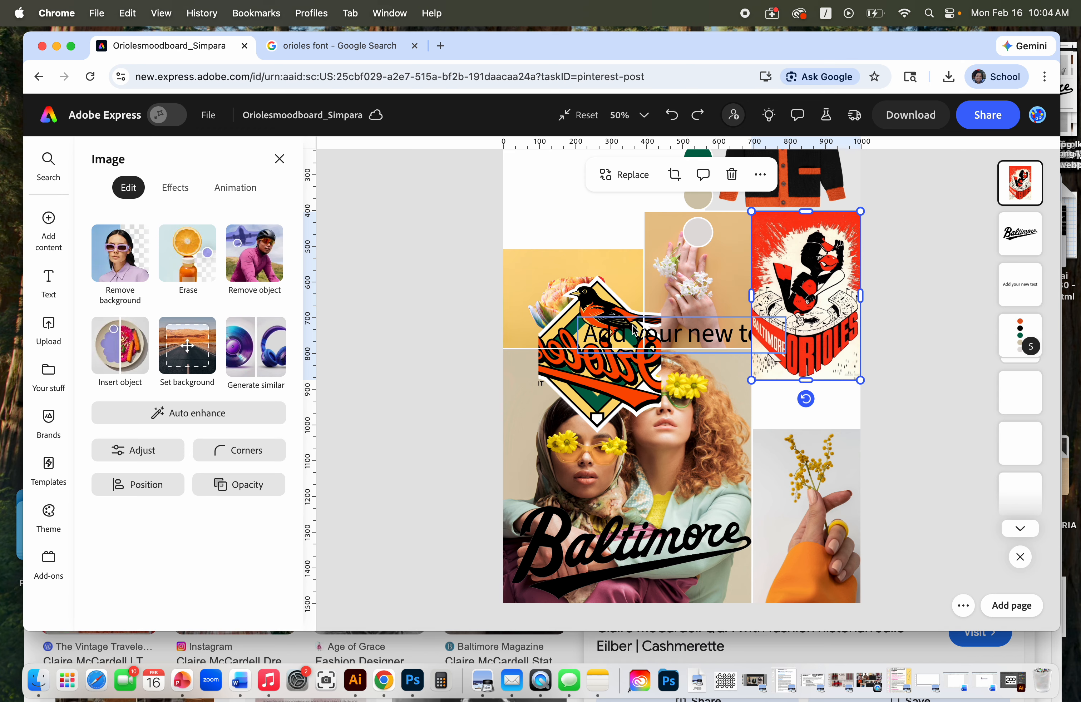
pyautogui.press('super+z')
pyautogui.press('super+shift+z')
pyautogui.press('super+shift+z')
pyautogui.press('super+shift+z')
pyautogui.press('super+shift+z')
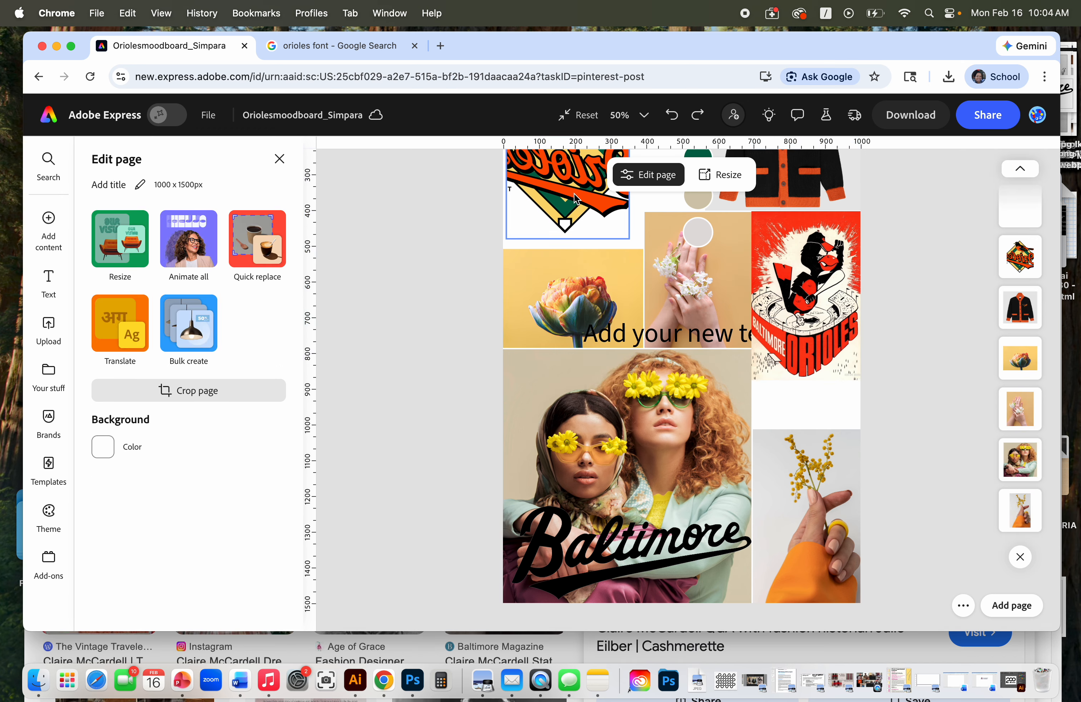
# Step: Move the Orioles poster to the page's upper-left corner above the tulip photo and enlarge it to reach the page's top edge
pyautogui.moveTo(804, 337); pyautogui.dragTo(557, 200)
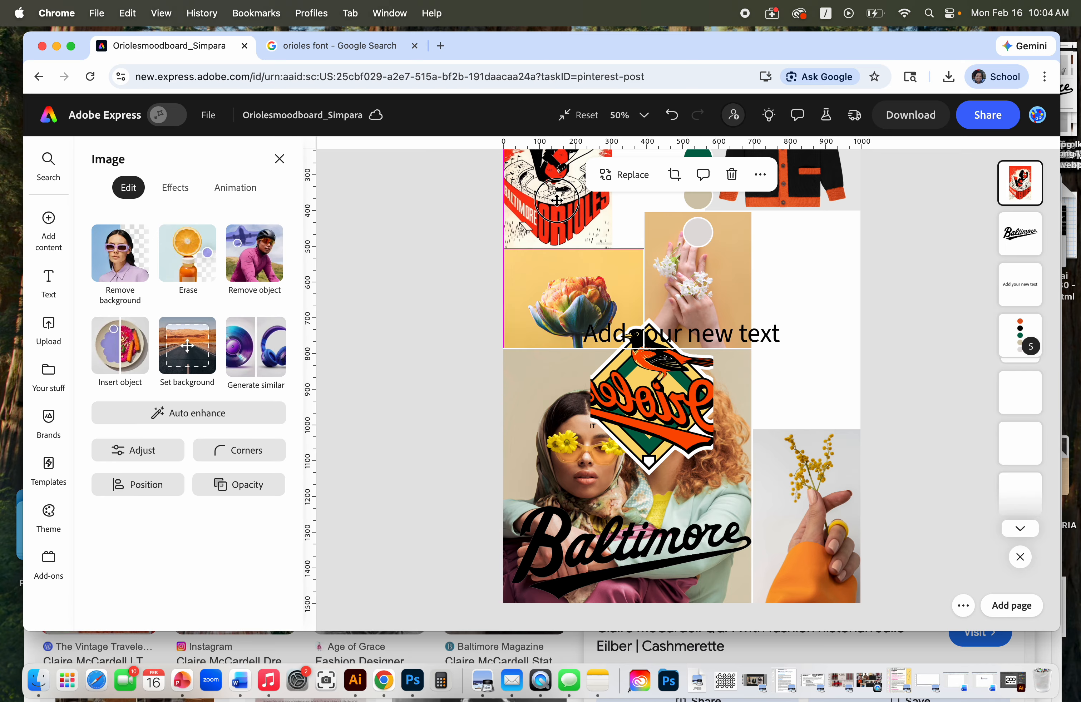
pyautogui.scroll(3, 613, 263)
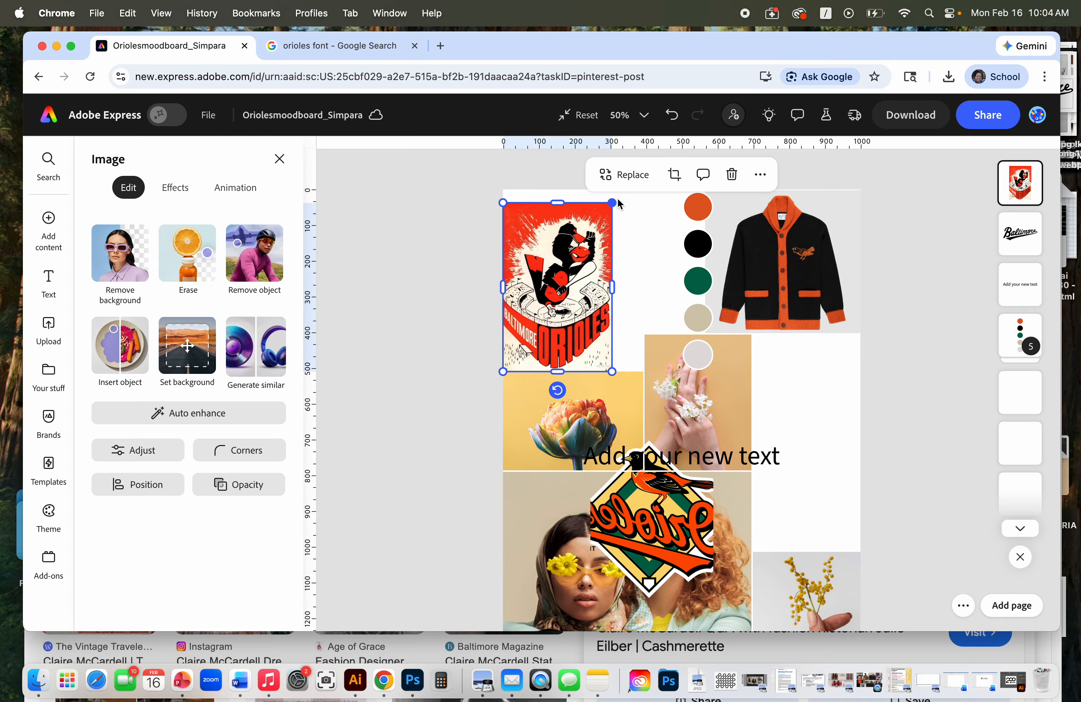
pyautogui.moveTo(613, 202); pyautogui.dragTo(663, 210)
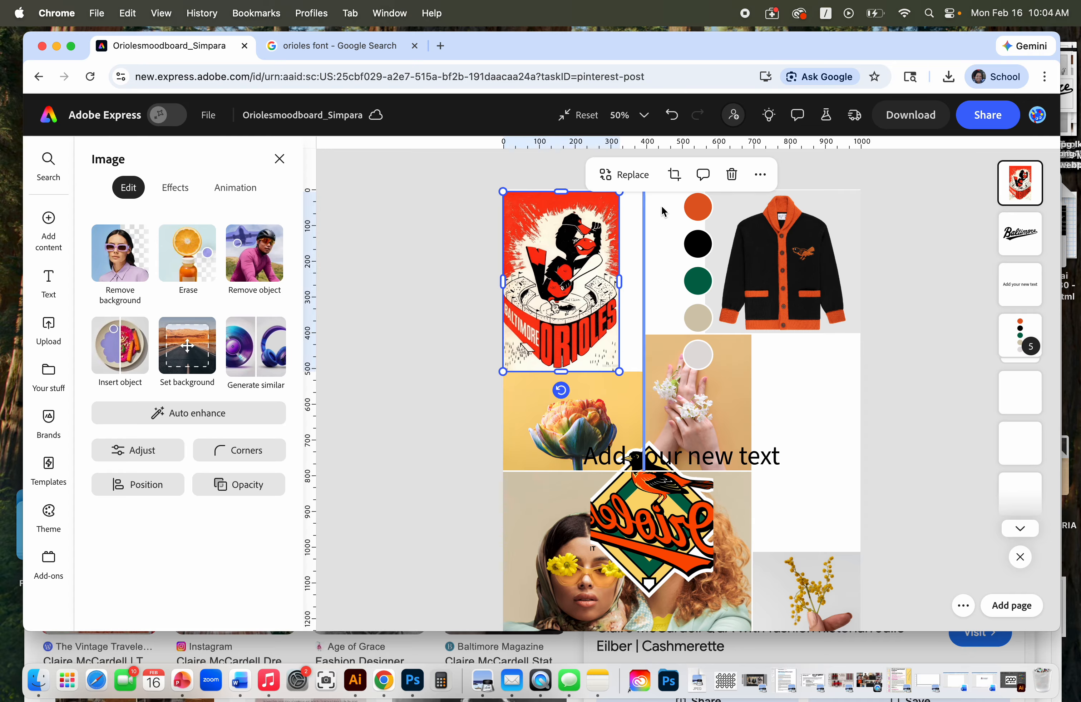
pyautogui.click(928, 357)
# Step: Move the five colour circles together against the Orioles poster's right edge and bring their group in front of all other layers
pyautogui.click(699, 356)
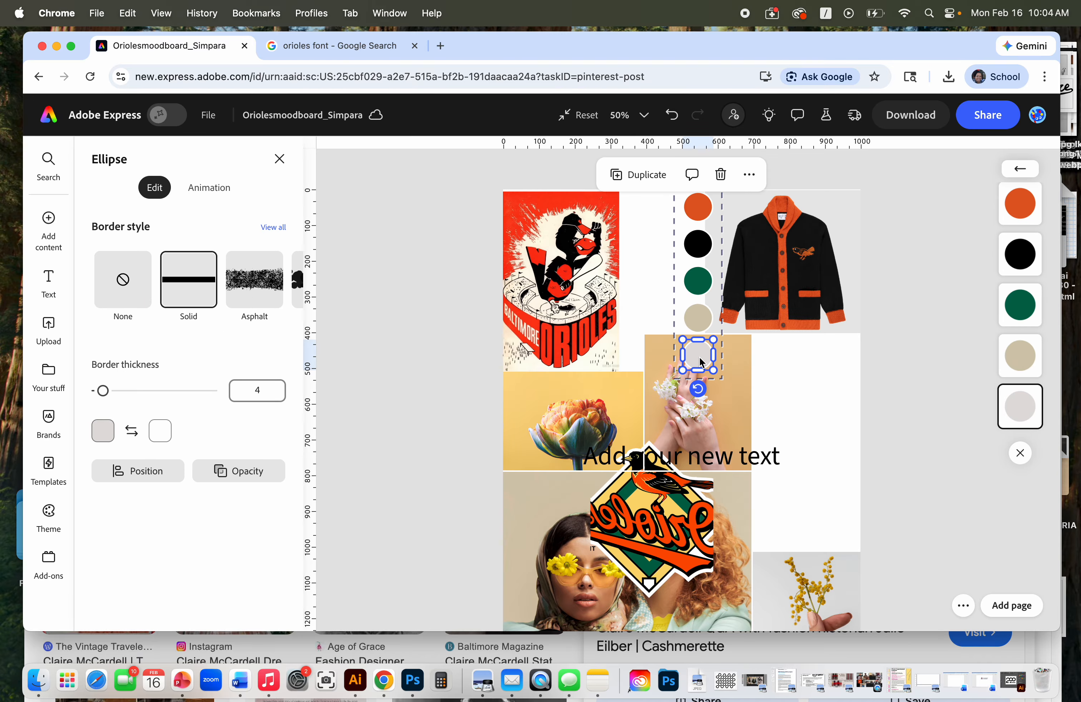
pyautogui.keyDown('shift'); pyautogui.click(696, 316); pyautogui.keyUp('shift')
pyautogui.keyDown('shift'); pyautogui.click(691, 272); pyautogui.keyUp('shift')
pyautogui.keyDown('shift'); pyautogui.click(696, 242); pyautogui.keyUp('shift')
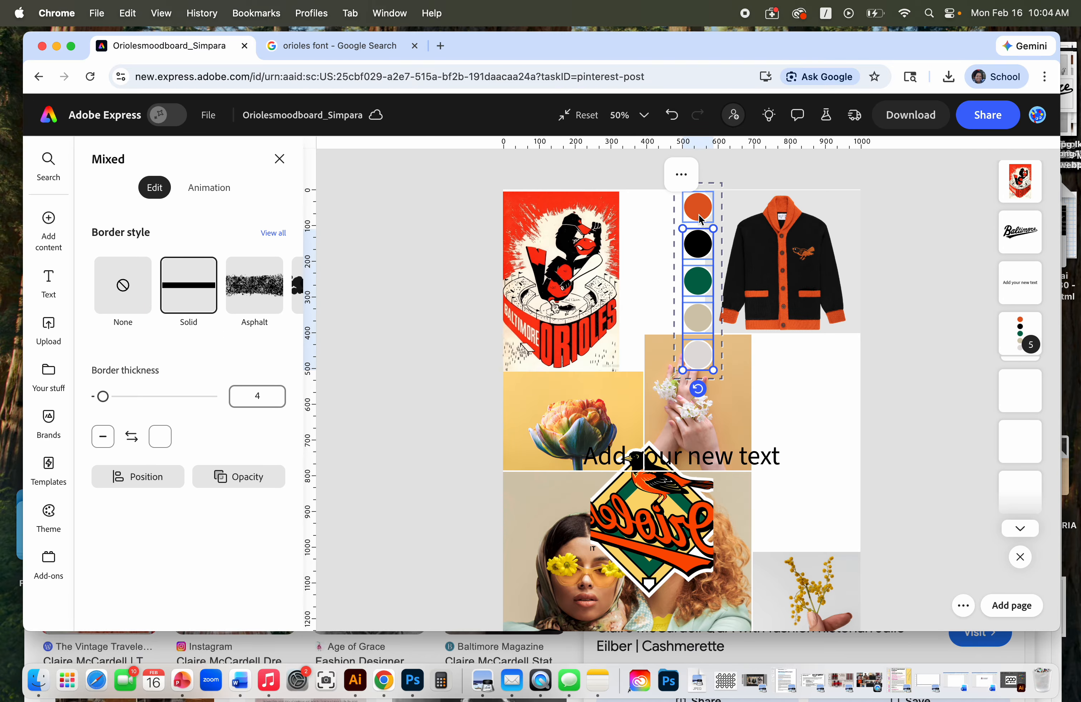
pyautogui.keyDown('shift'); pyautogui.click(699, 209); pyautogui.keyUp('shift')
pyautogui.moveTo(701, 290); pyautogui.dragTo(634, 282)
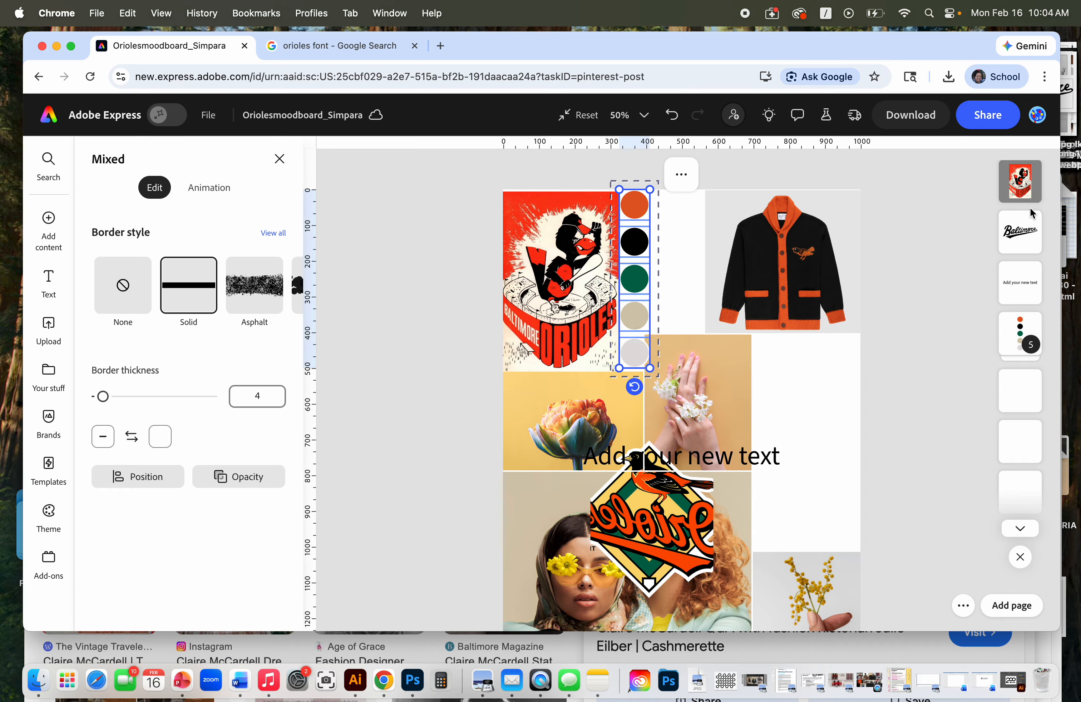
pyautogui.moveTo(1013, 333); pyautogui.dragTo(1007, 182)
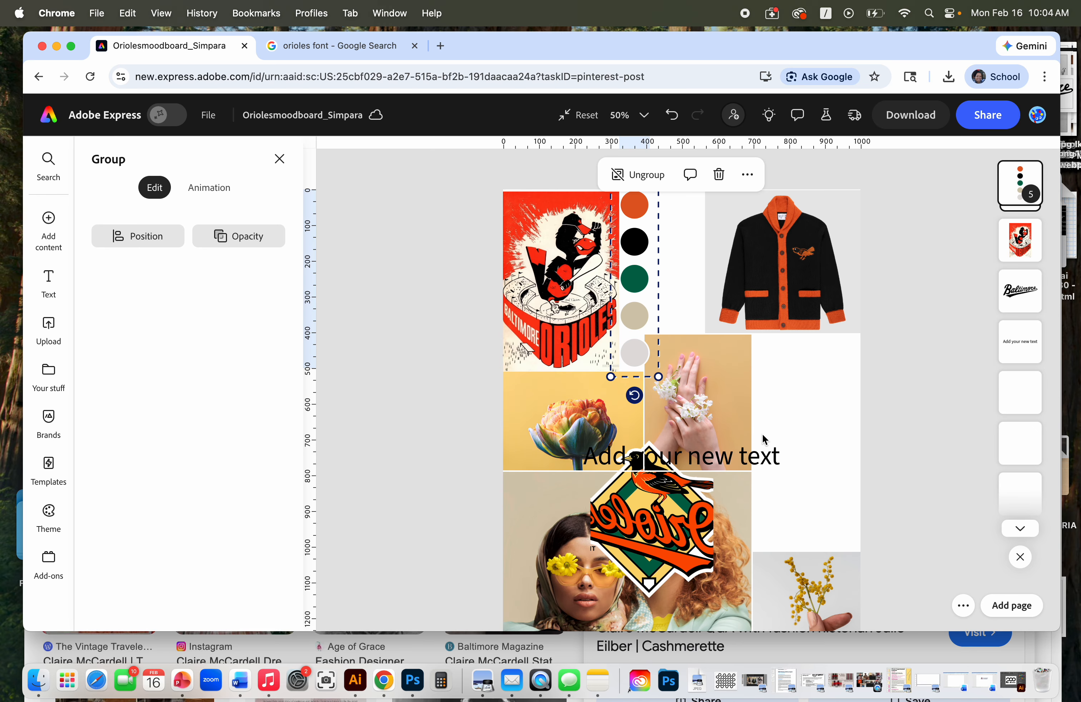
# Step: Delete the "Add your new text" placeholder and the mirrored Orioles logo from the page
pyautogui.click(742, 461)
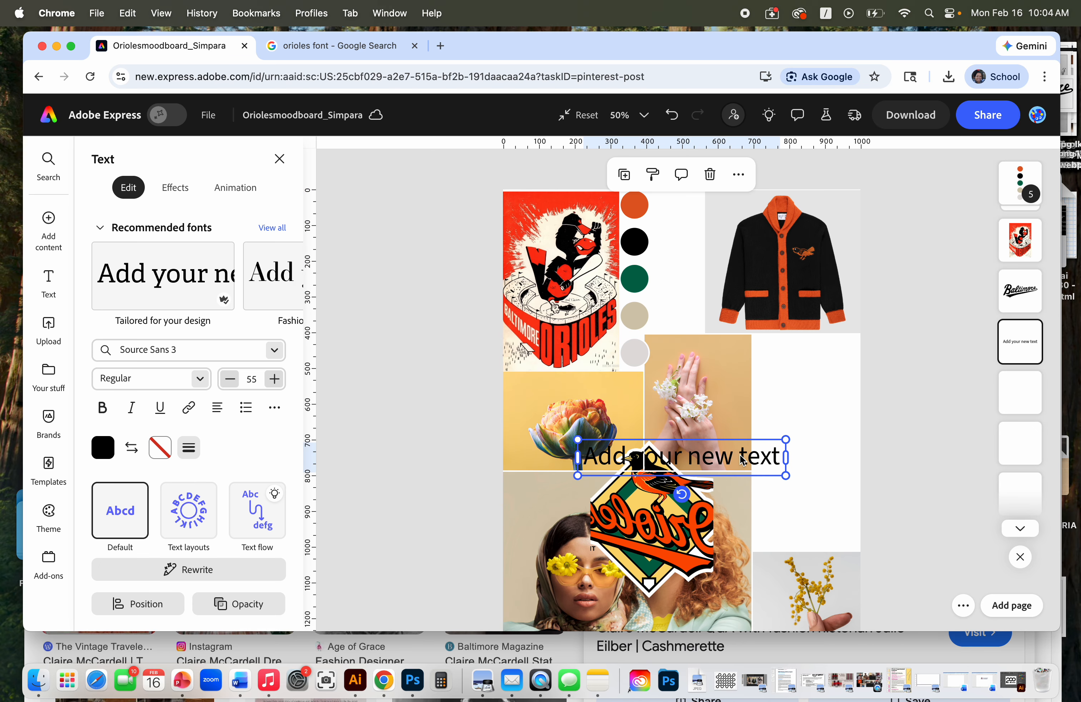
pyautogui.press('Delete')
pyautogui.scroll(-5, 797, 456)
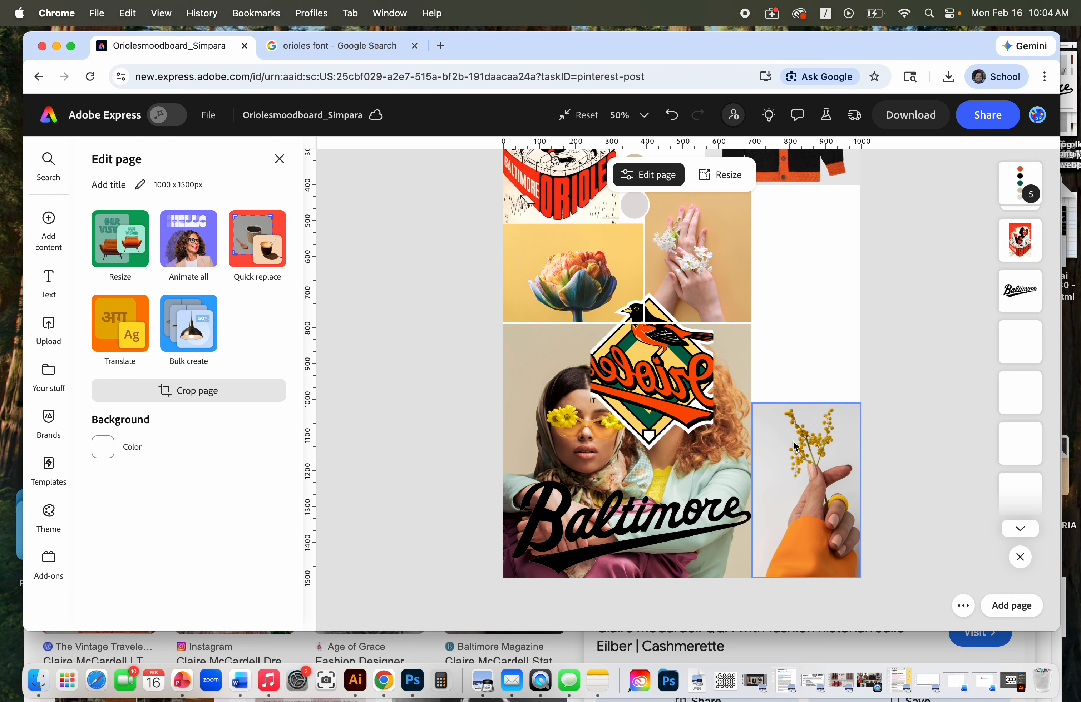
pyautogui.moveTo(653, 385); pyautogui.dragTo(703, 410)
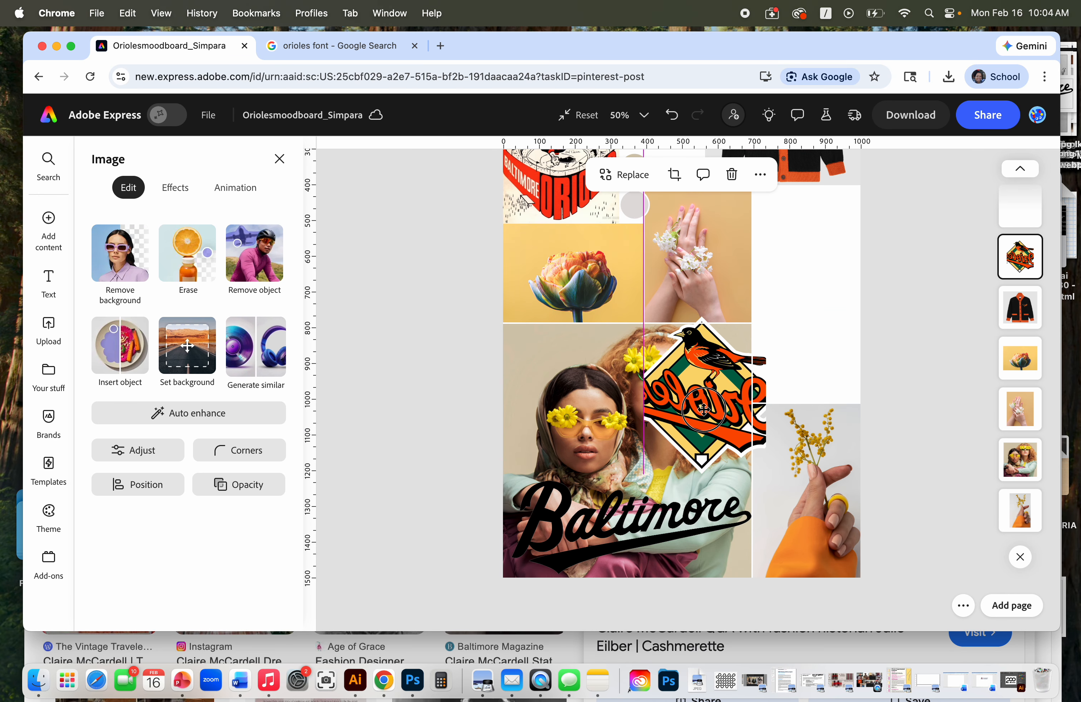
pyautogui.press('Delete')
# Step: Replace the two-women photo with the oriole bird image os1.png uploaded from the Desktop
pyautogui.moveTo(31, 211)
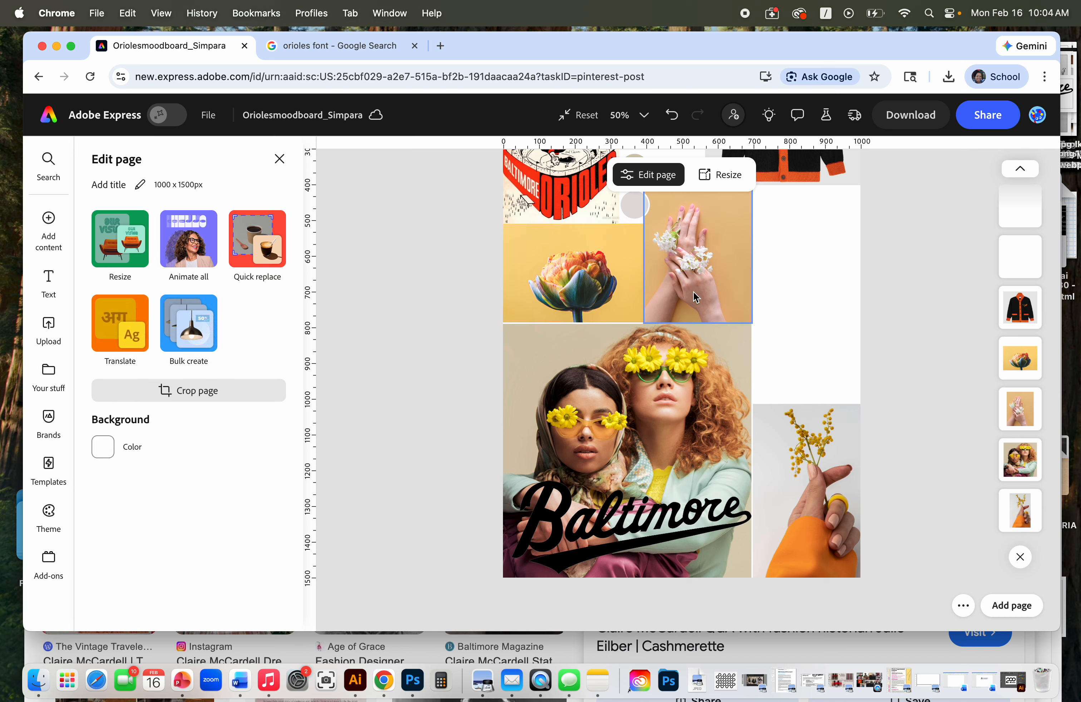
pyautogui.click(661, 411)
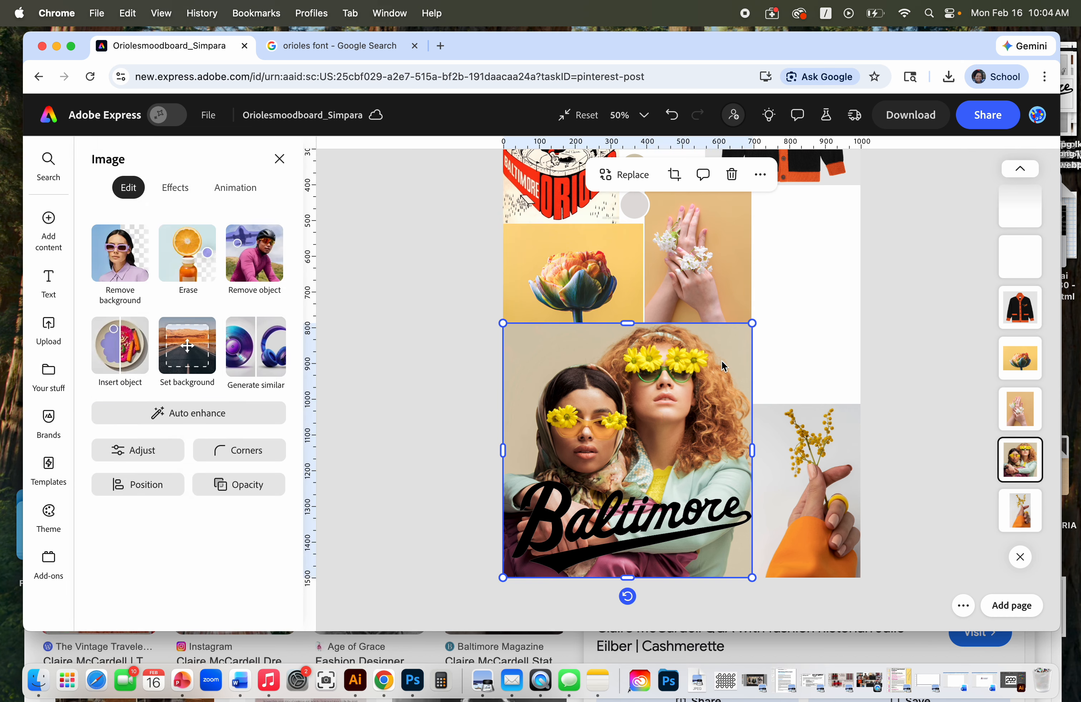
pyautogui.click(591, 181)
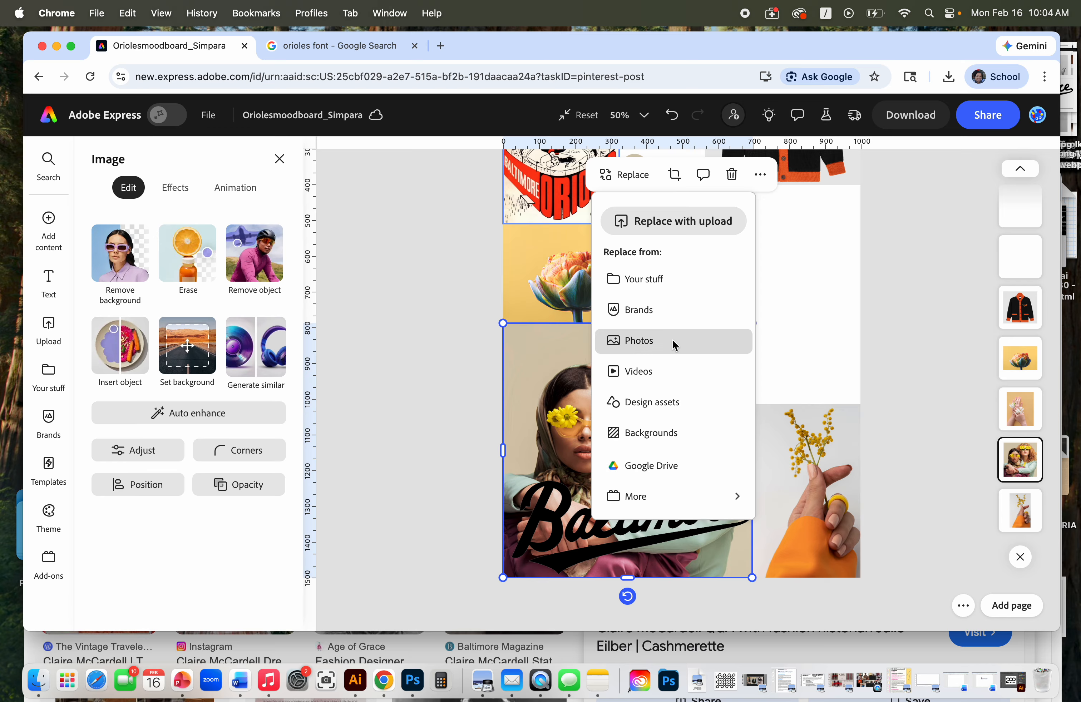
pyautogui.click(676, 223)
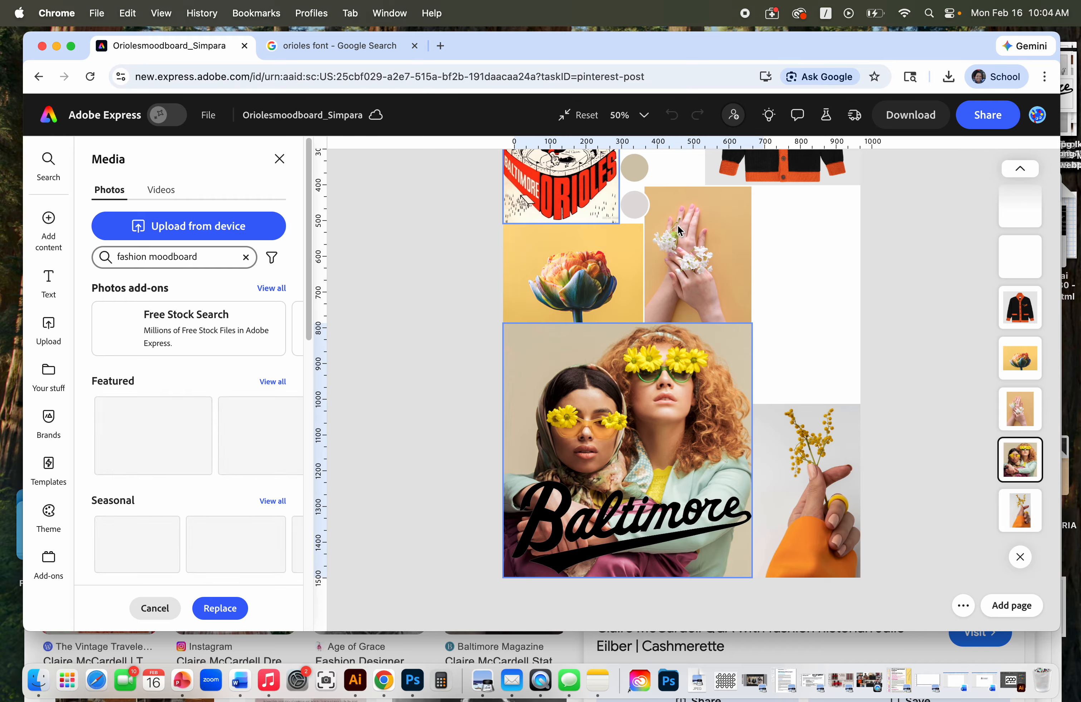
pyautogui.scroll(-6, 260, 349)
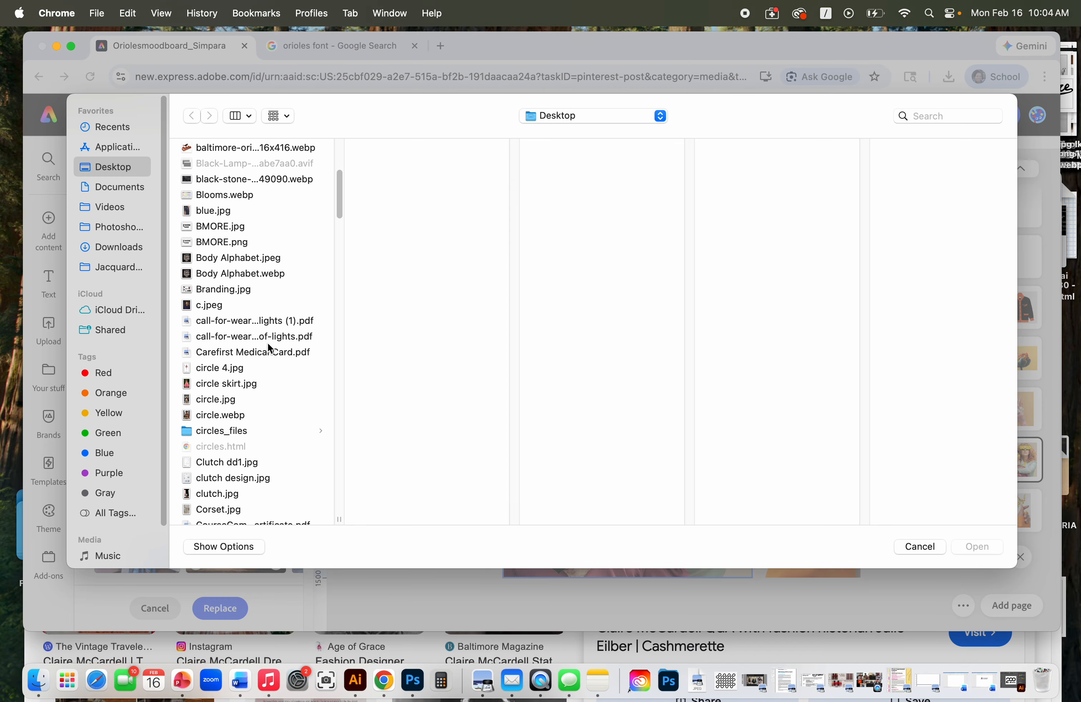
pyautogui.scroll(2, 246, 313)
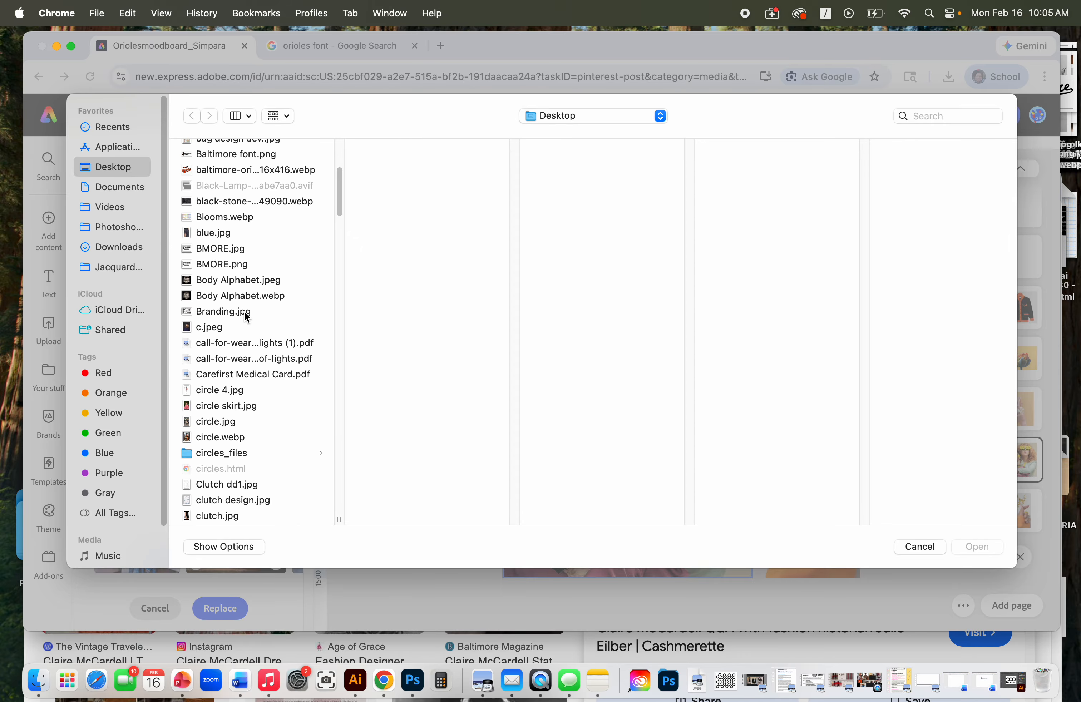
pyautogui.scroll(-15, 237, 305)
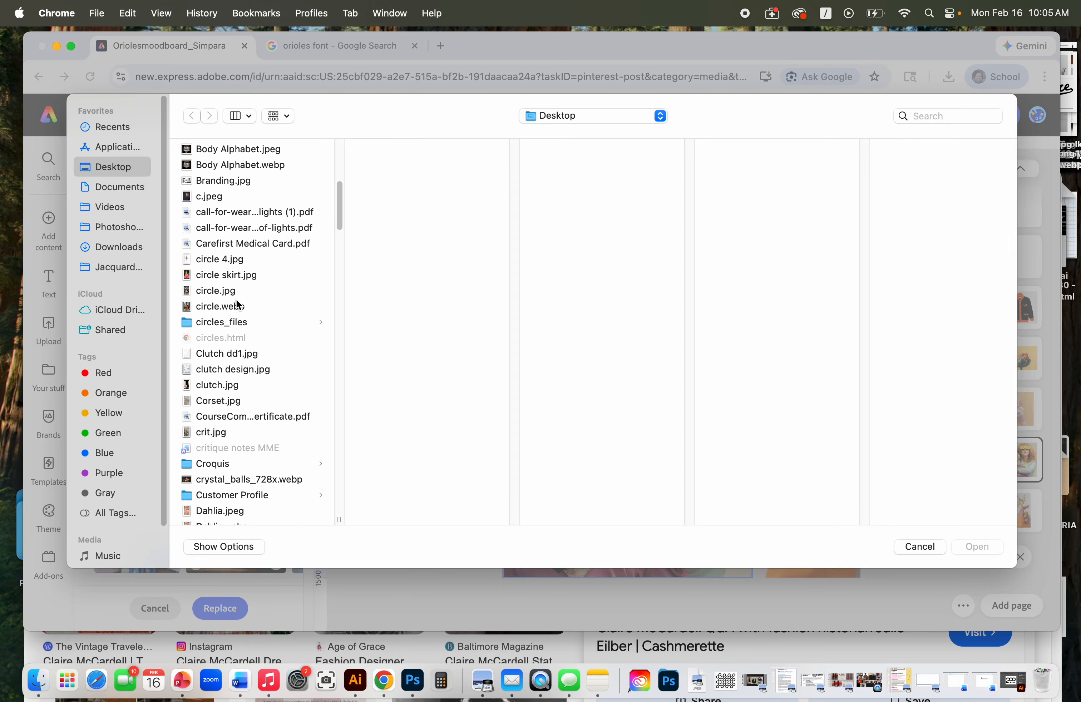
pyautogui.scroll(-10, 244, 310)
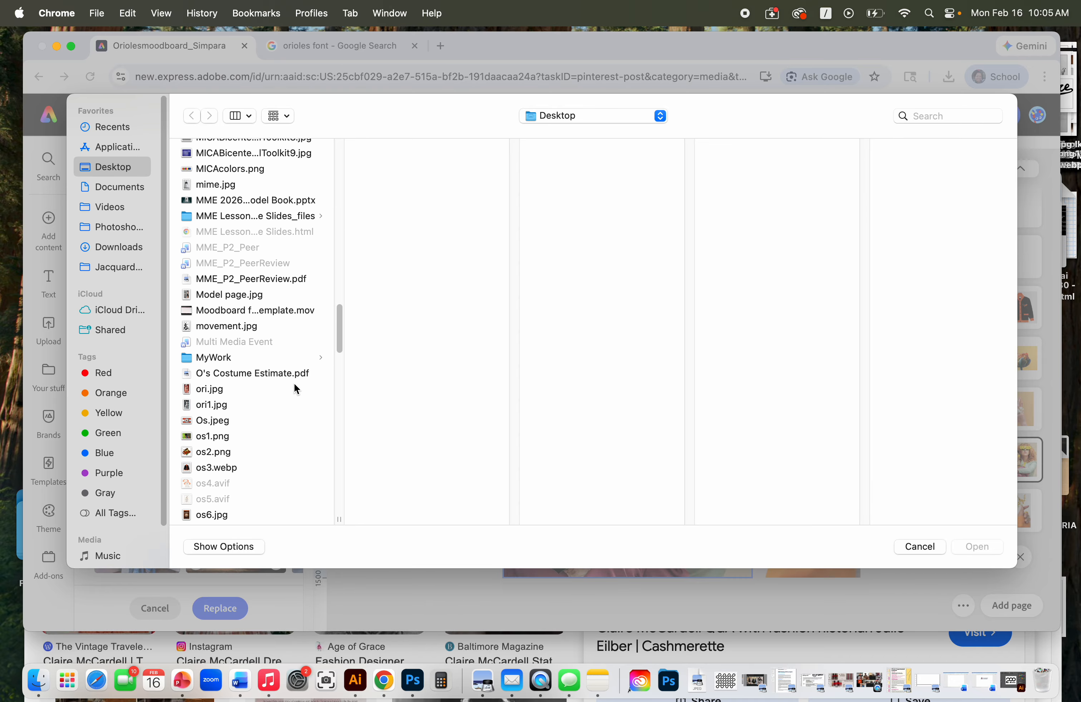
pyautogui.click(219, 392)
pyautogui.click(218, 405)
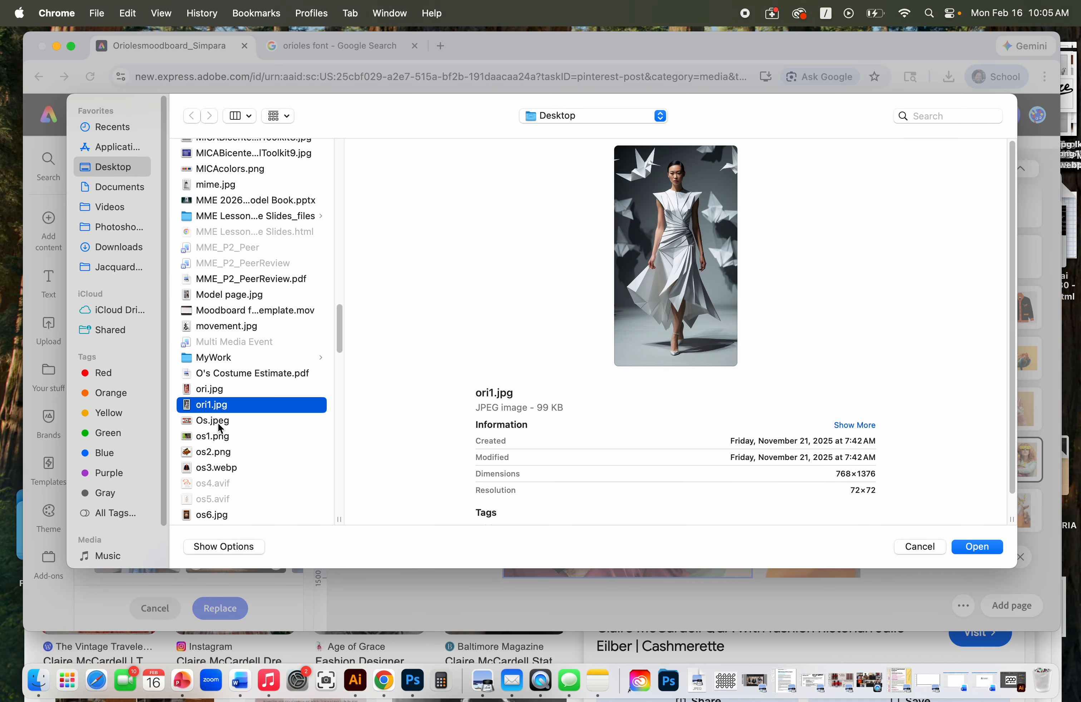
pyautogui.click(218, 422)
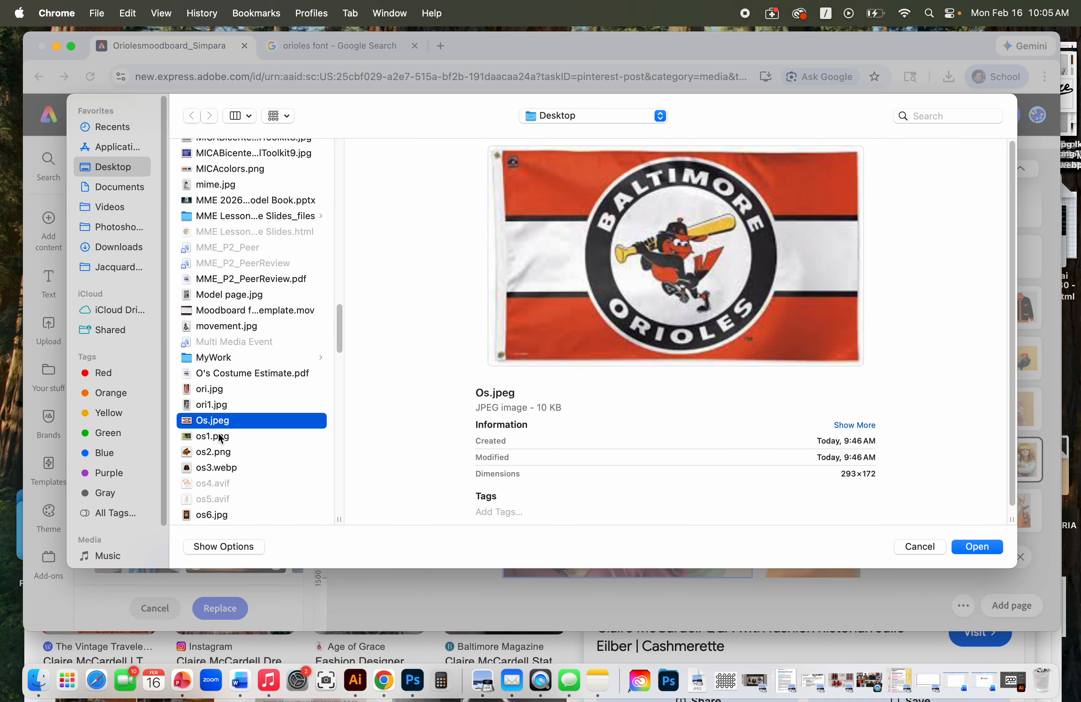
pyautogui.click(220, 438)
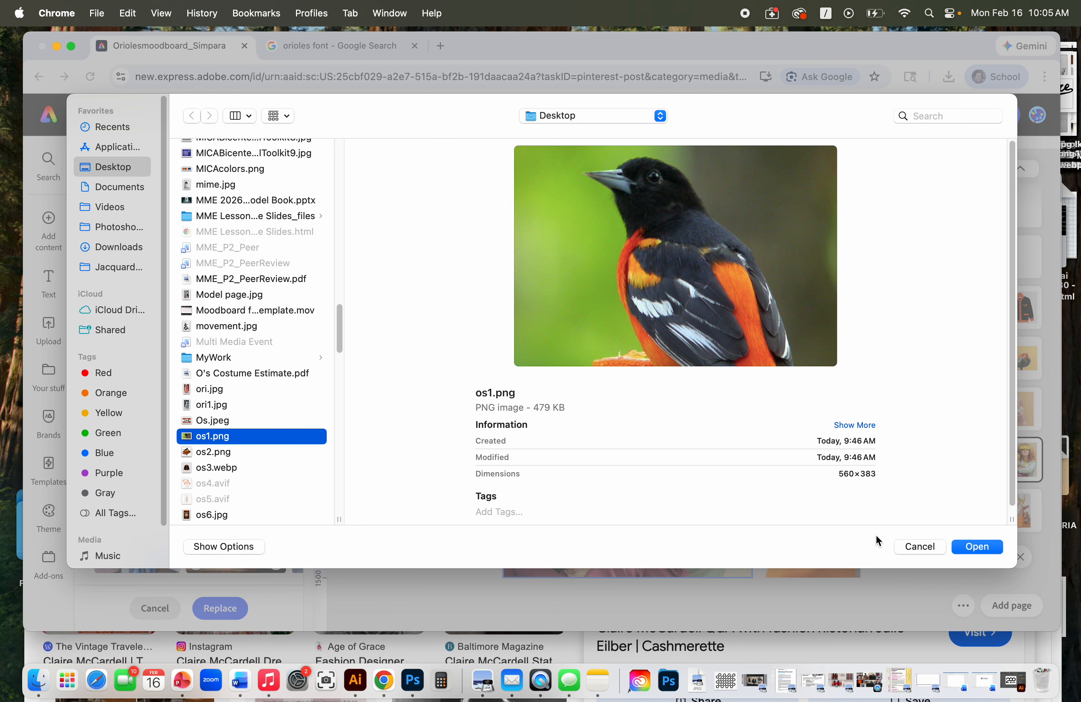
pyautogui.click(974, 547)
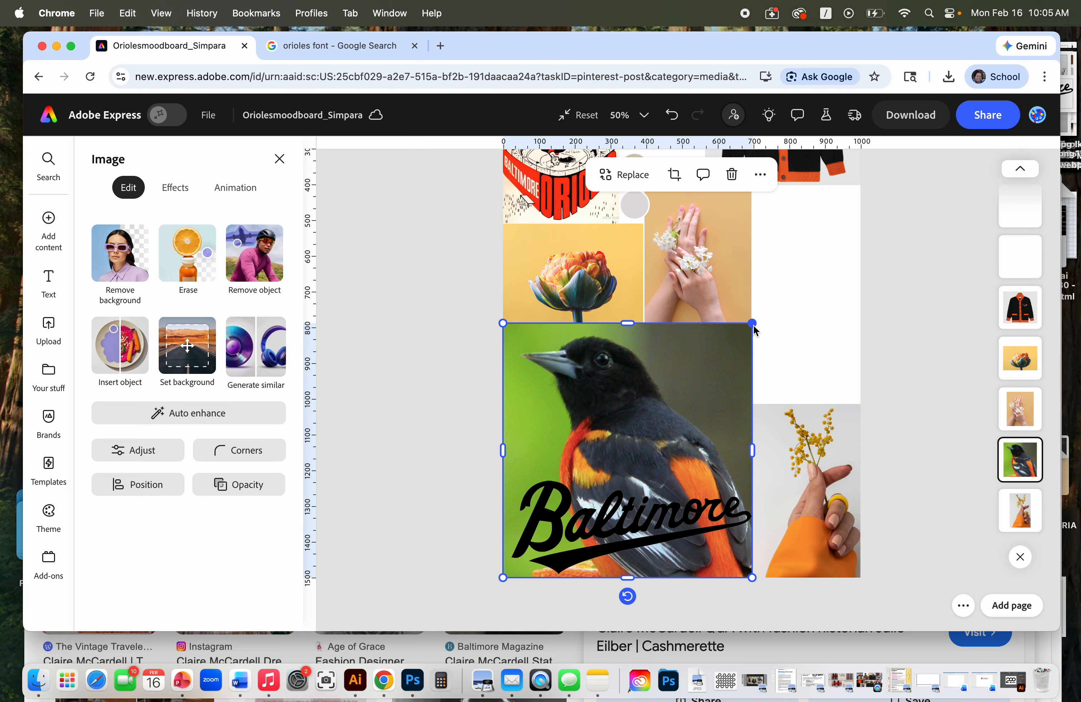
# Step: Shrink the oriole bird photo toward the lower-left corner and enlarge the tulip and hands photos together to meet its top edge
pyautogui.moveTo(753, 325); pyautogui.dragTo(724, 351)
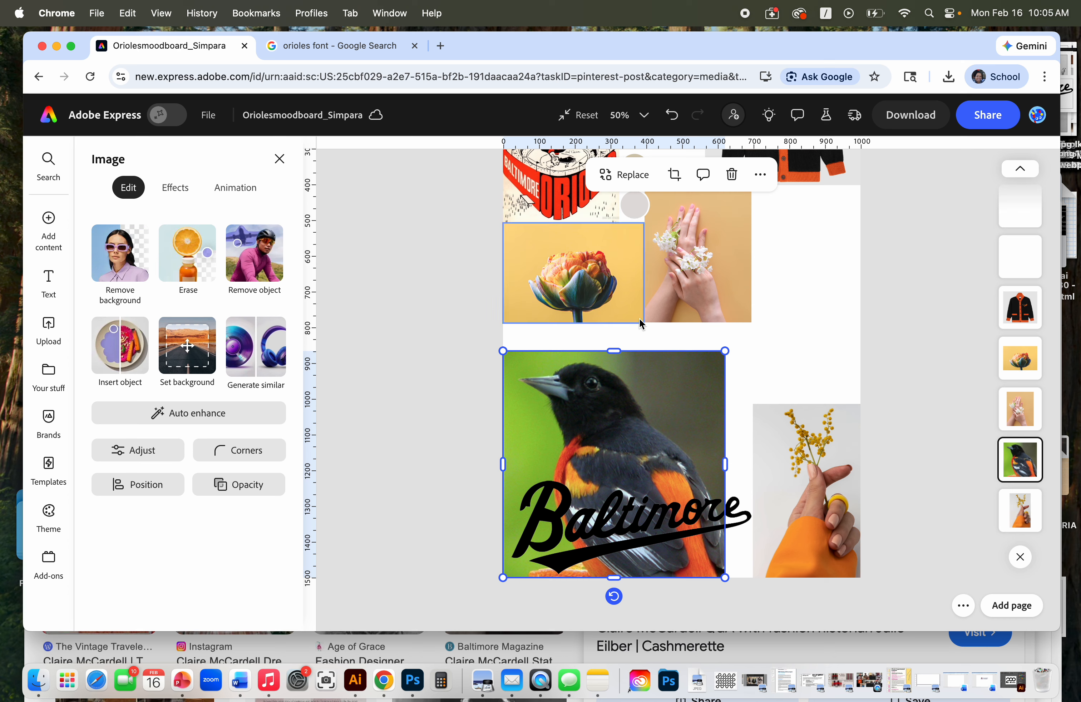
pyautogui.click(628, 310)
pyautogui.keyDown('shift'); pyautogui.click(700, 316); pyautogui.keyUp('shift')
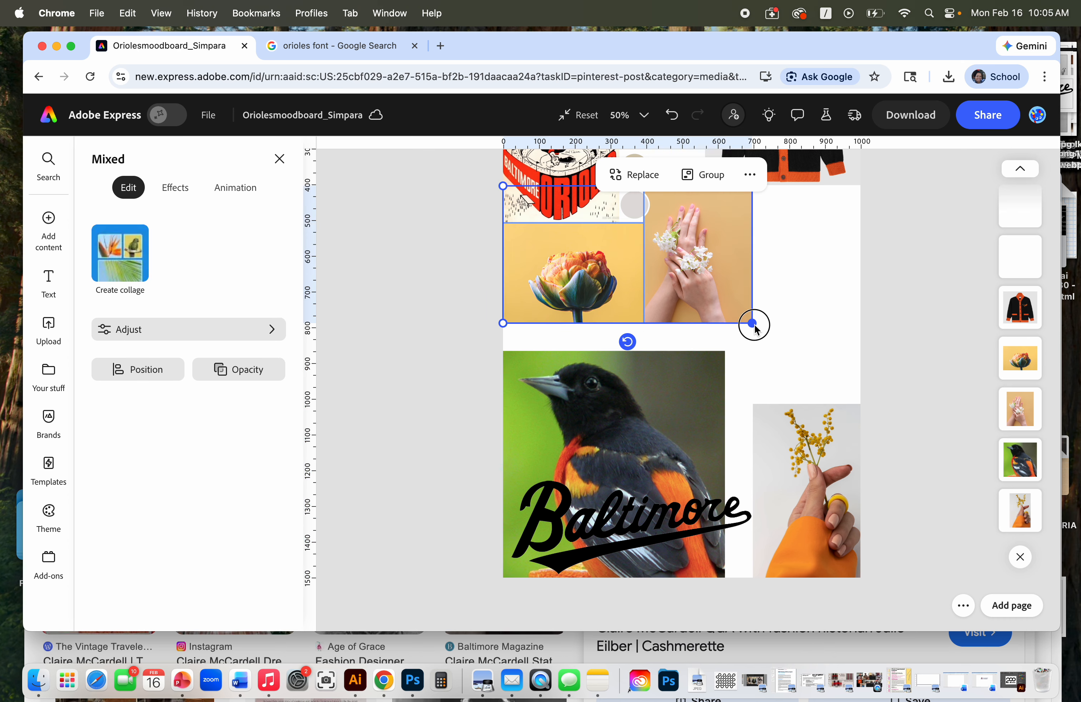
pyautogui.moveTo(754, 327); pyautogui.dragTo(802, 360)
pyautogui.click(884, 349)
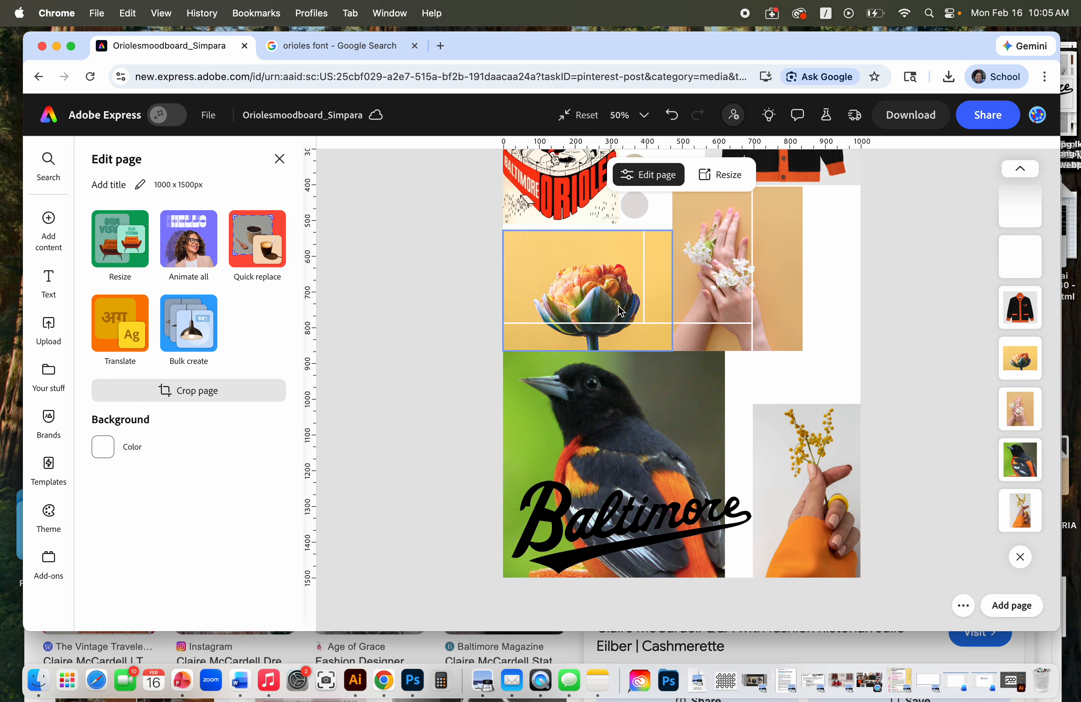
# Step: Delete the hands photo and the tulip photo from the middle of the page
pyautogui.click(618, 310)
pyautogui.click(884, 325)
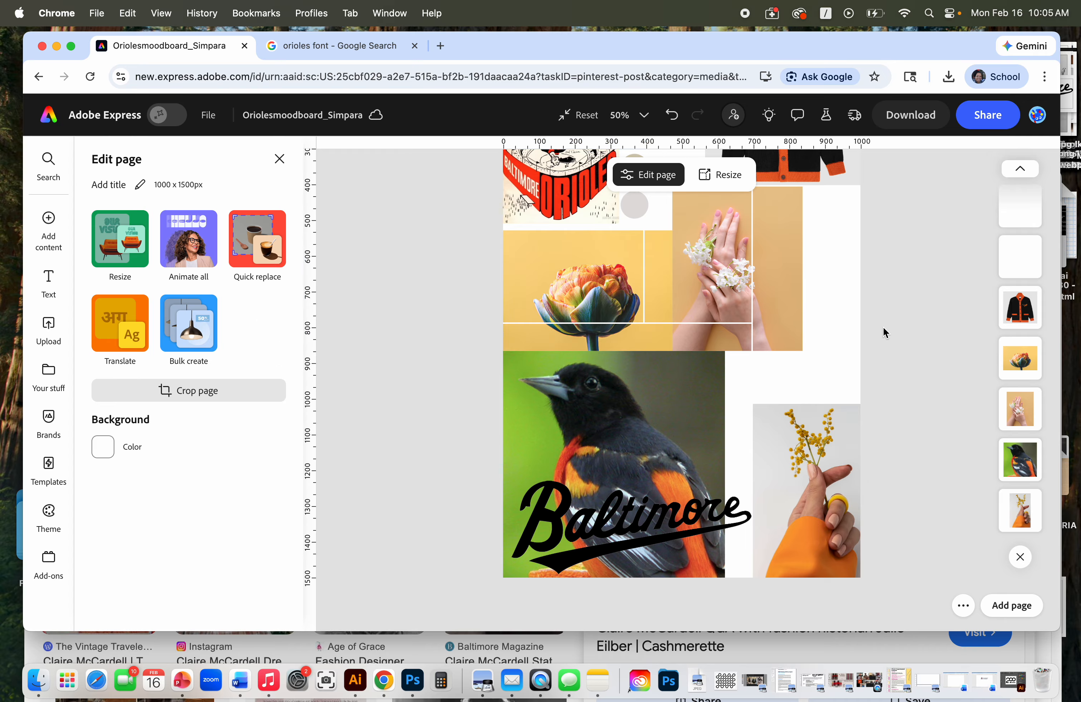
pyautogui.scroll(2, 883, 349)
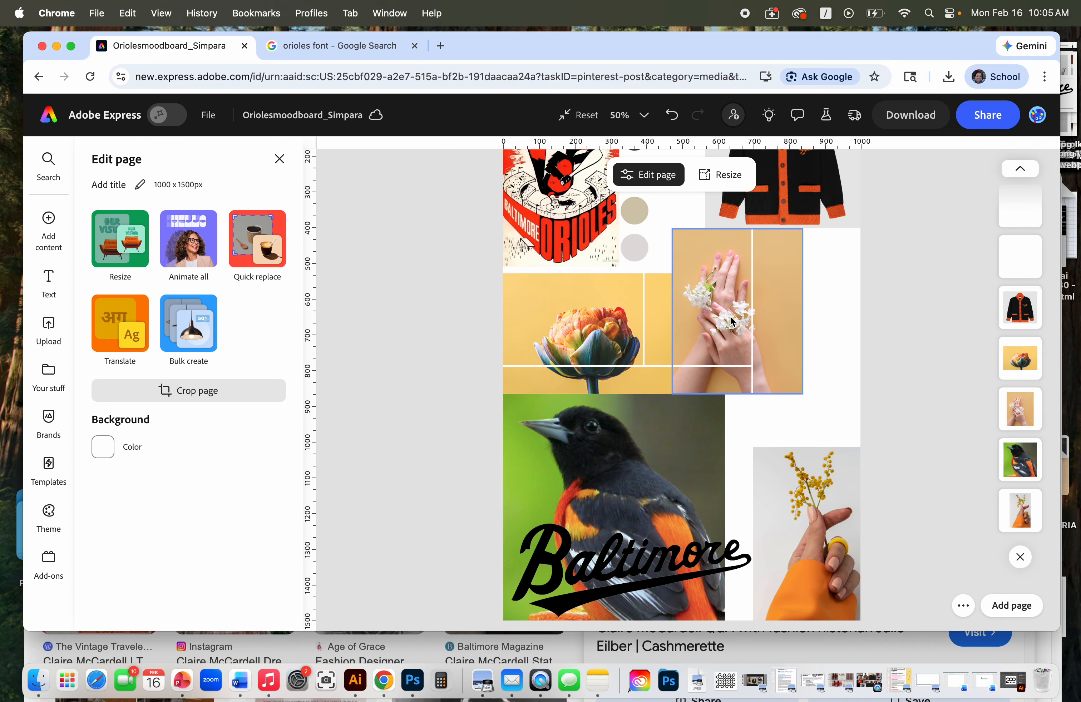
pyautogui.click(730, 316)
pyautogui.press('Delete')
pyautogui.click(603, 334)
pyautogui.press('Delete')
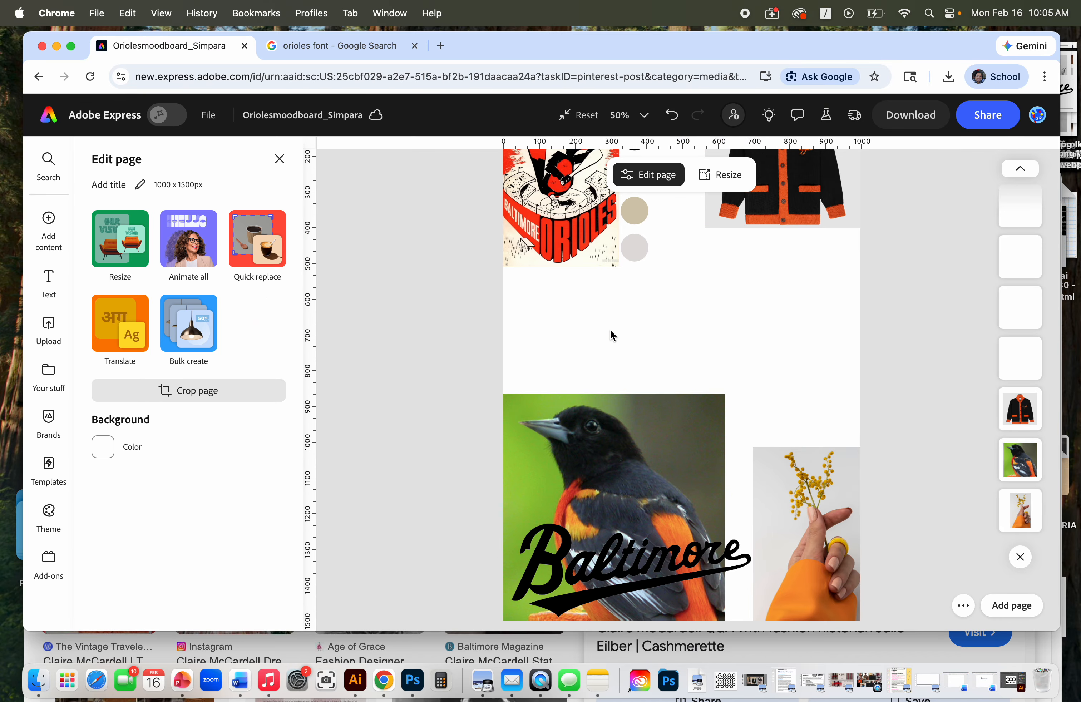
# Step: Move all five colour circles together away from the Orioles poster to beside the cardigan photo
pyautogui.scroll(5, 729, 352)
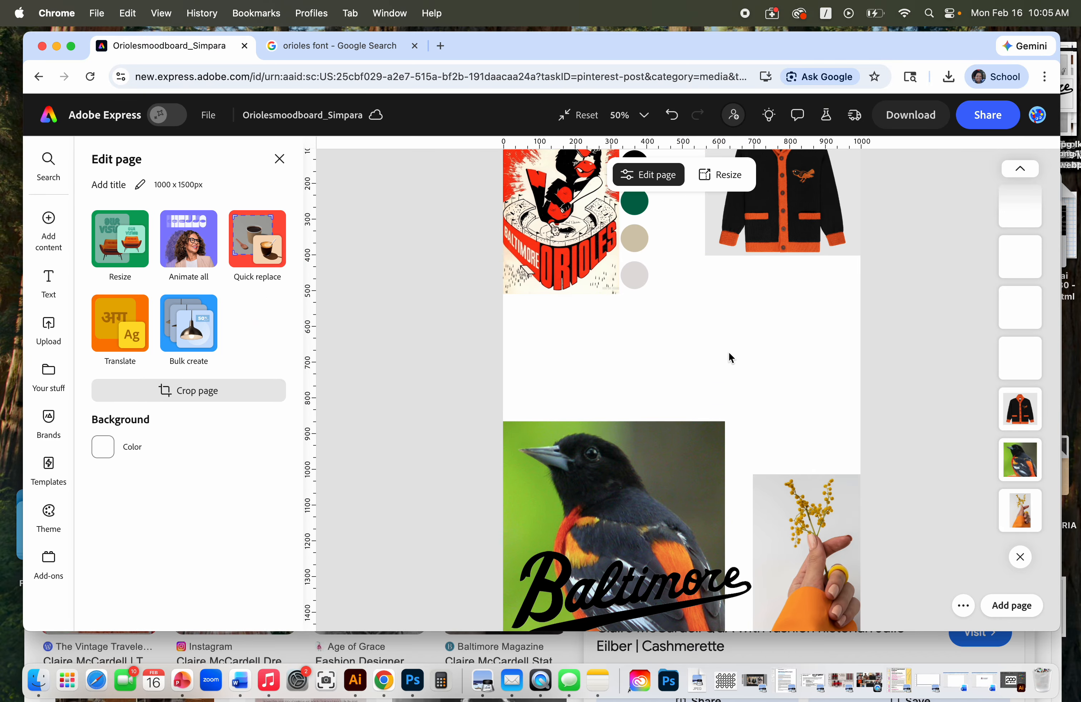
pyautogui.moveTo(642, 404); pyautogui.dragTo(499, 180)
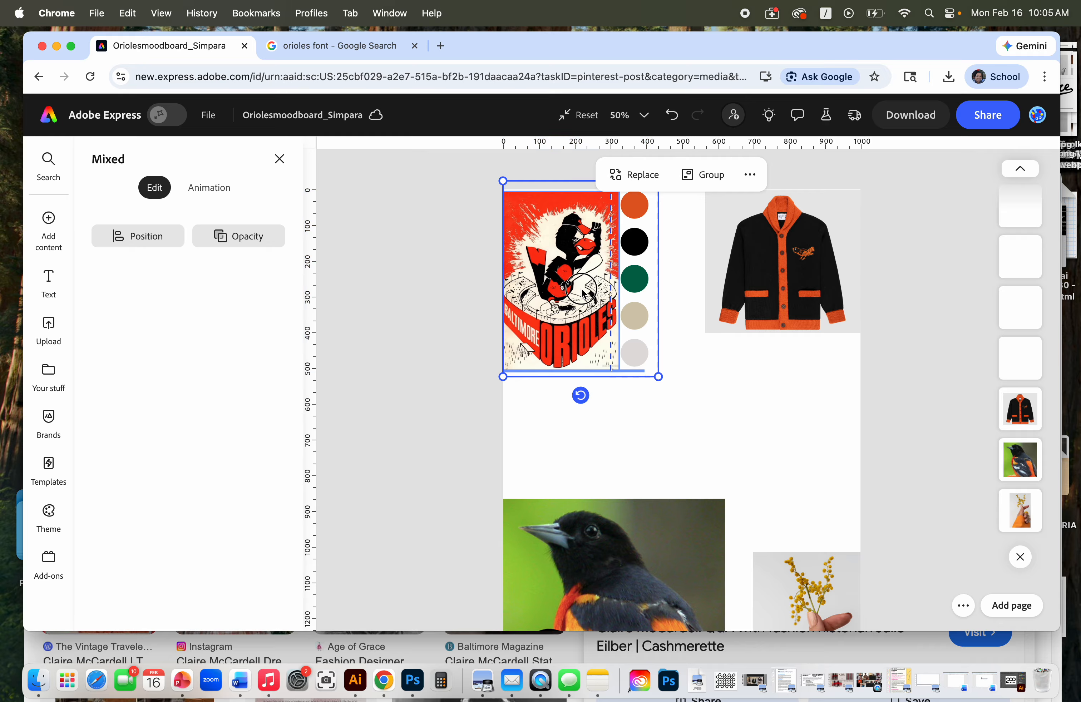
pyautogui.click(568, 382)
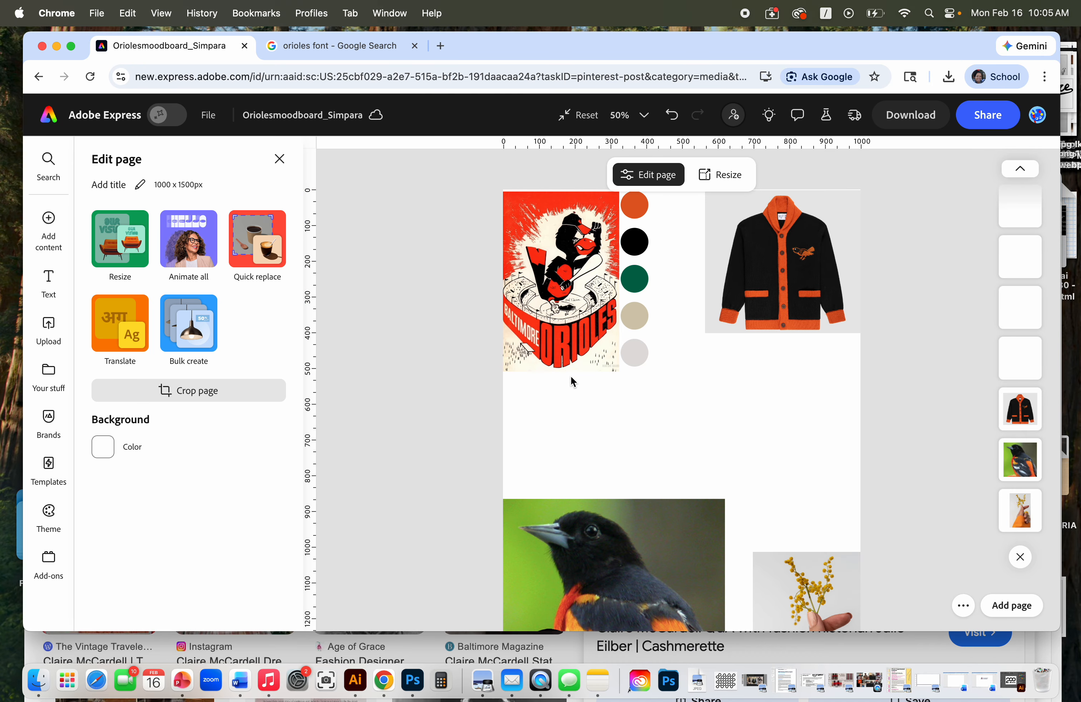
pyautogui.click(635, 352)
pyautogui.keyDown('shift'); pyautogui.click(635, 316); pyautogui.keyUp('shift')
pyautogui.keyDown('shift'); pyautogui.click(634, 278); pyautogui.keyUp('shift')
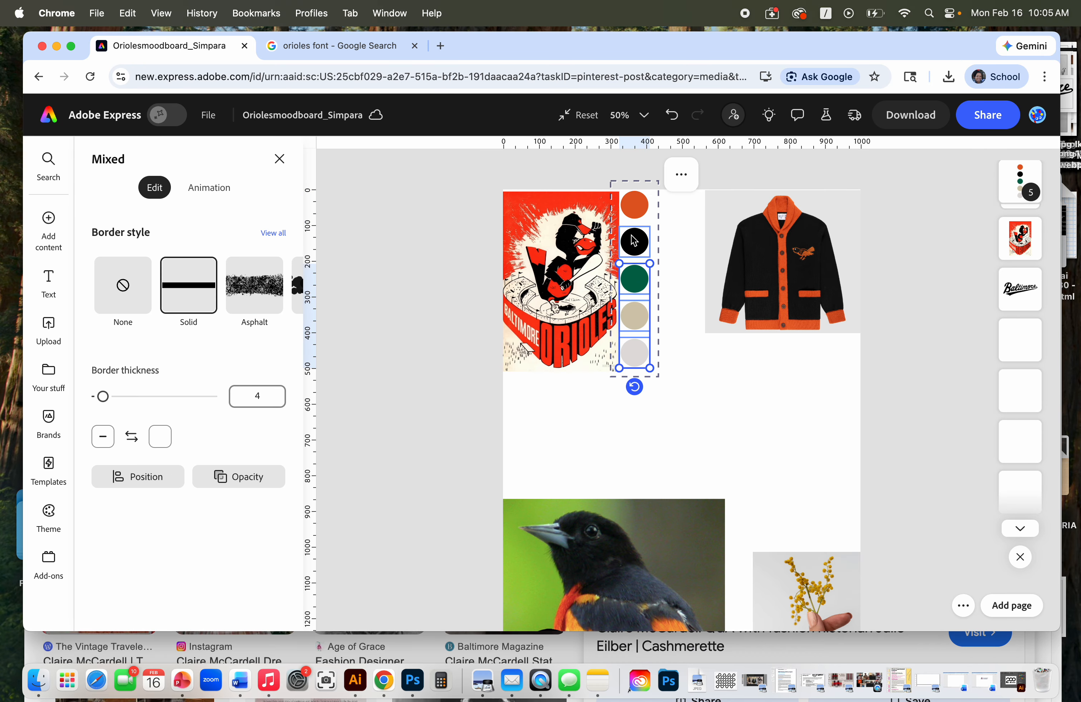
pyautogui.keyDown('shift'); pyautogui.click(634, 240); pyautogui.keyUp('shift')
pyautogui.keyDown('shift'); pyautogui.click(634, 205); pyautogui.keyUp('shift')
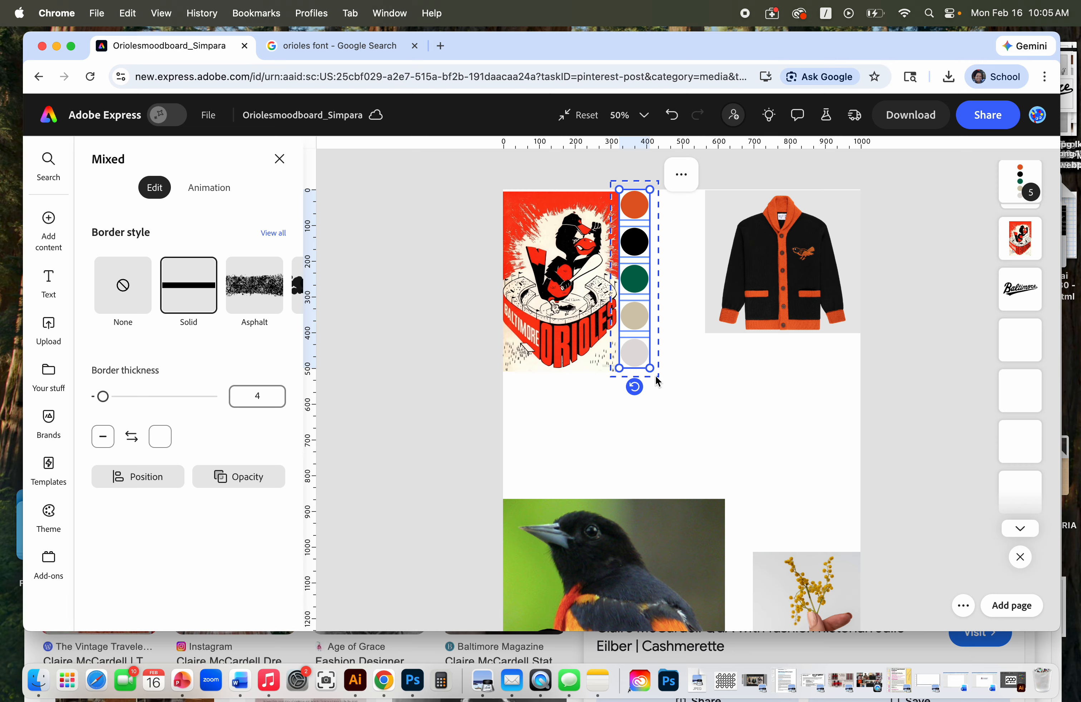
pyautogui.moveTo(641, 360); pyautogui.dragTo(684, 359)
# Step: Enlarge the Orioles poster to about 390 px wide and the cardigan photo to about 475 px wide
pyautogui.click(616, 367)
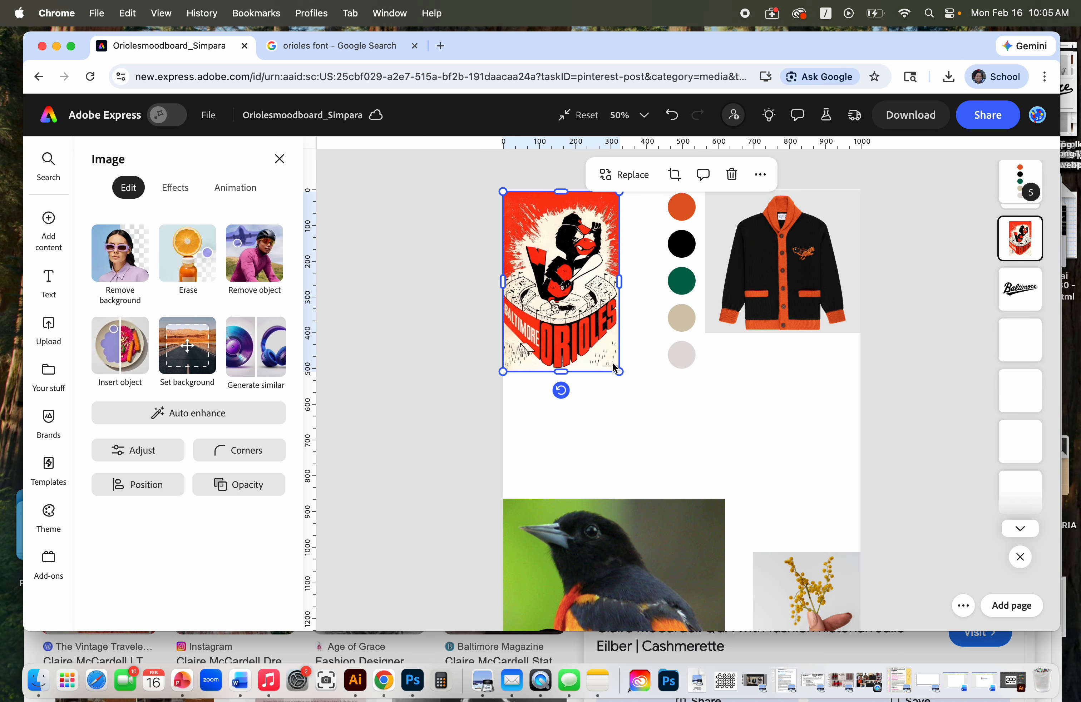
pyautogui.moveTo(619, 372); pyautogui.dragTo(659, 393)
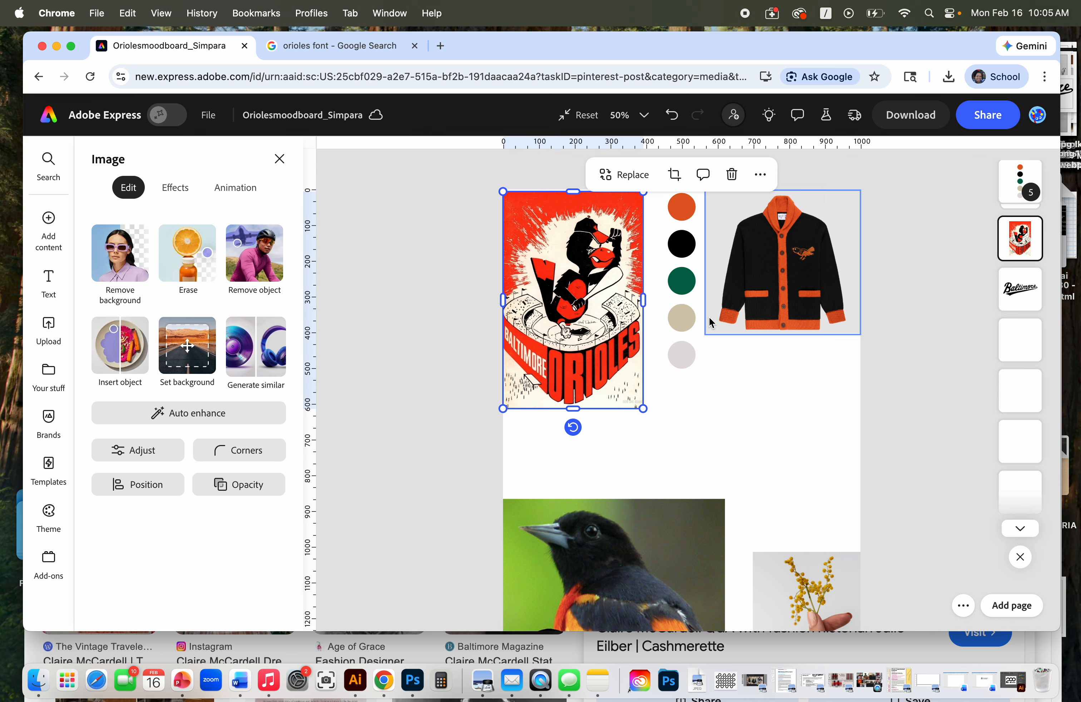
pyautogui.click(709, 331)
pyautogui.moveTo(707, 341); pyautogui.dragTo(680, 357)
# Step: Shift the five colour circles together into the gap between the Orioles poster and the cardigan photo
pyautogui.click(685, 345)
pyautogui.keyDown('shift'); pyautogui.click(682, 319); pyautogui.keyUp('shift')
pyautogui.keyDown('shift'); pyautogui.click(681, 283); pyautogui.keyUp('shift')
pyautogui.keyDown('shift'); pyautogui.click(679, 247); pyautogui.keyUp('shift')
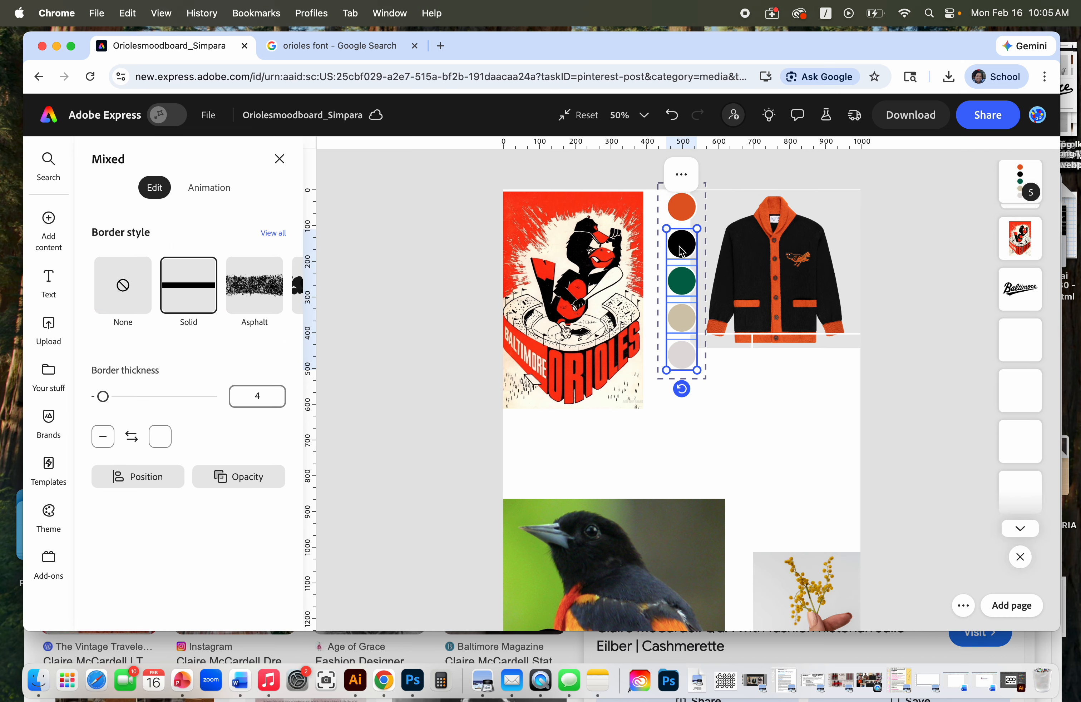
pyautogui.keyDown('shift'); pyautogui.click(683, 213); pyautogui.keyUp('shift')
pyautogui.moveTo(681, 278); pyautogui.dragTo(669, 284)
pyautogui.click(904, 358)
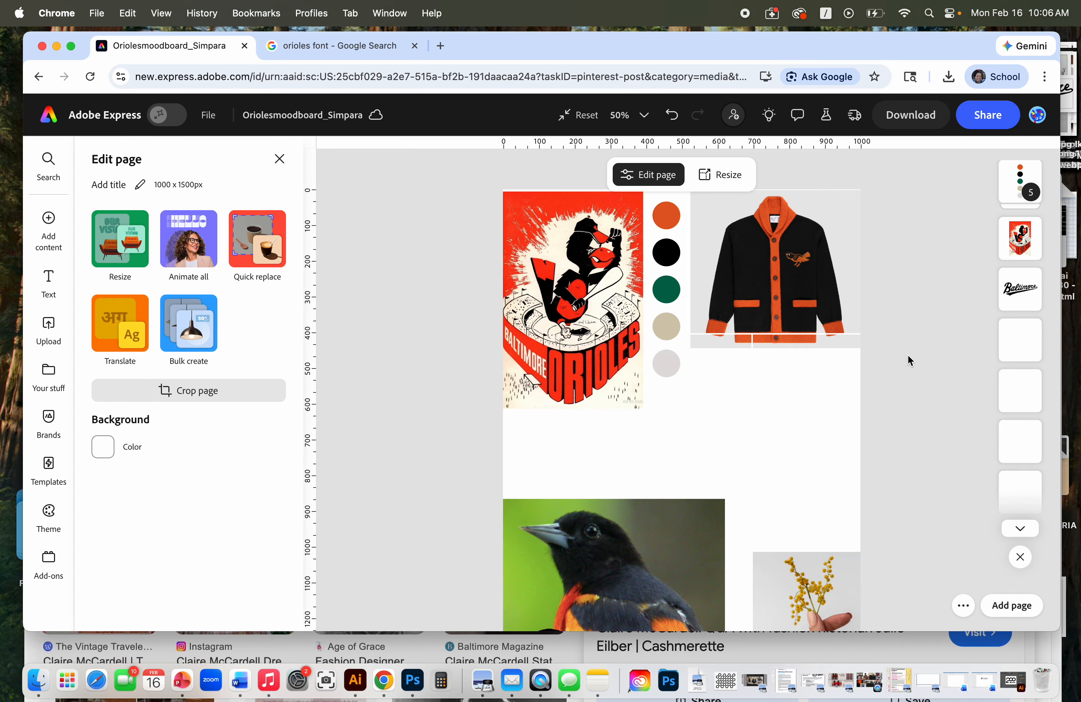
# Step: Move the script Baltimore lettering slightly higher over the oriole bird photo
pyautogui.scroll(-2, 904, 371)
pyautogui.scroll(-5, 905, 373)
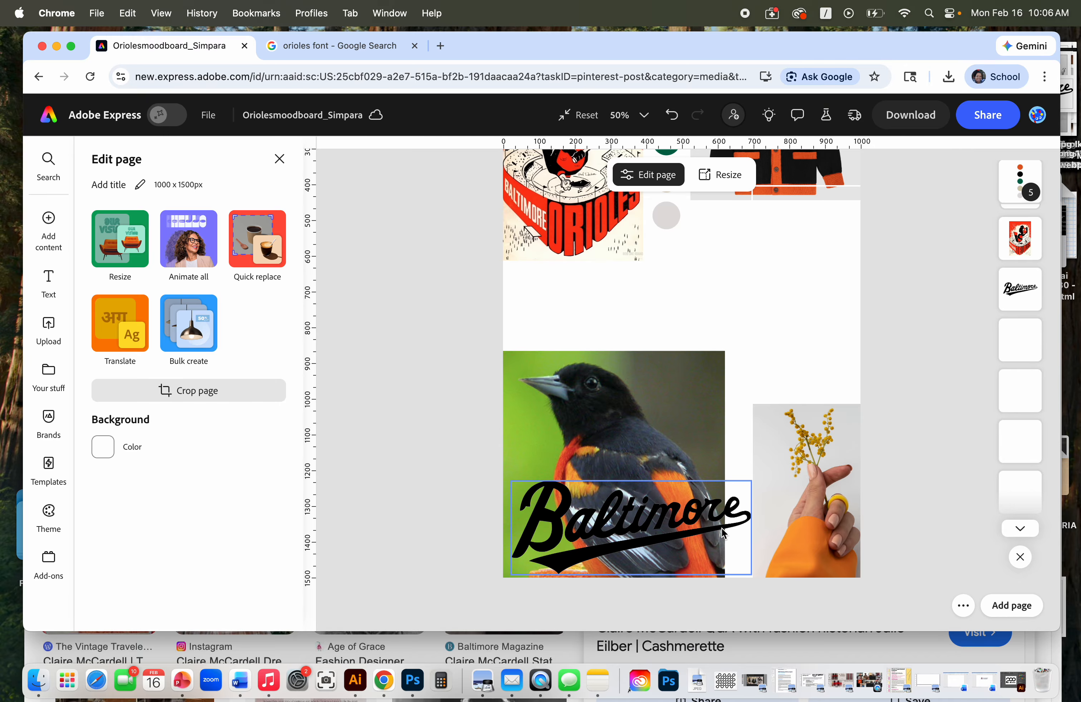
pyautogui.click(677, 520)
pyautogui.moveTo(678, 519)
pyautogui.mouseDown()
pyautogui.moveTo(666, 401)
pyautogui.moveTo(678, 515)
pyautogui.mouseUp()
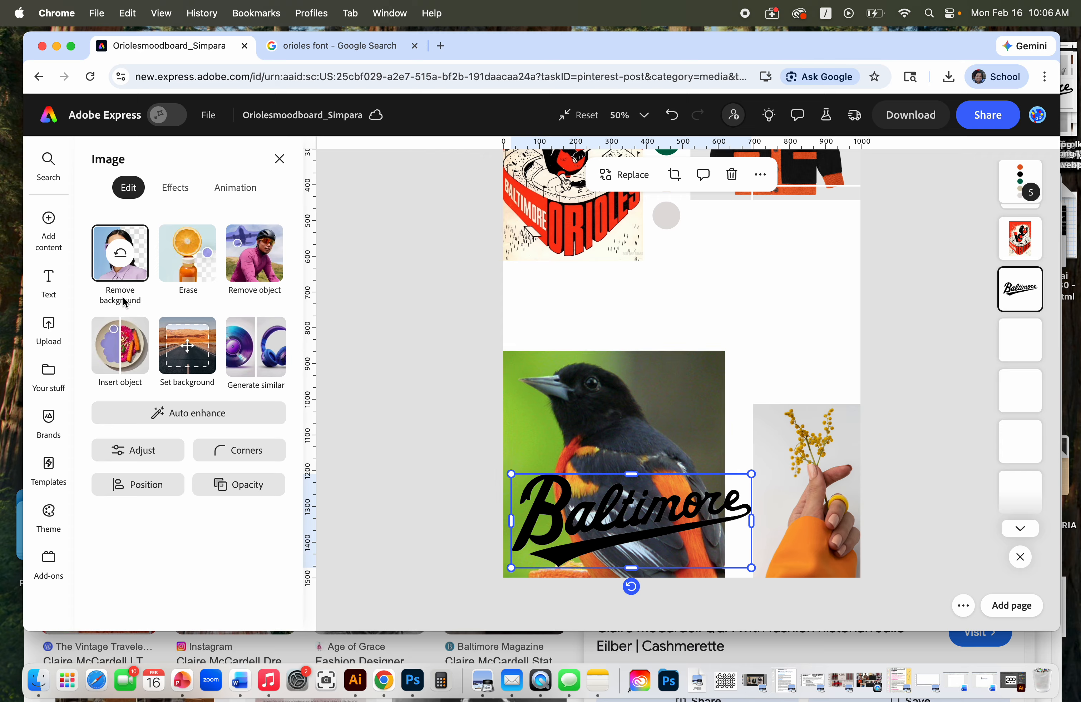
# Step: Add a new text box reading "Baltimore" to the page
pyautogui.click(47, 295)
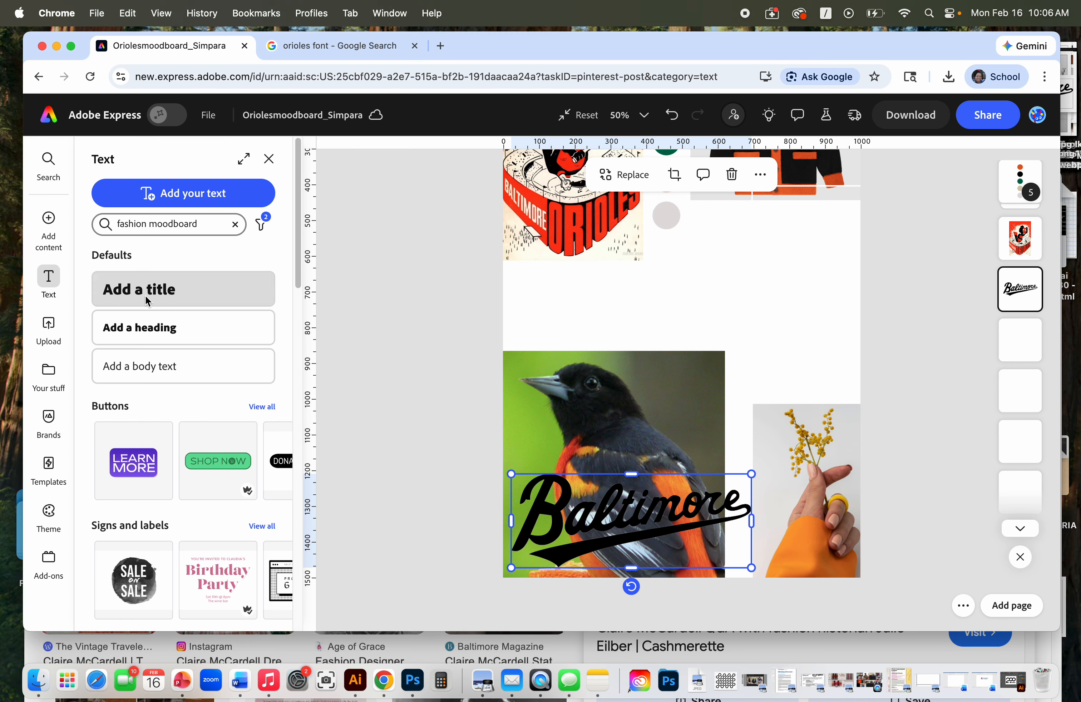
pyautogui.click(650, 521)
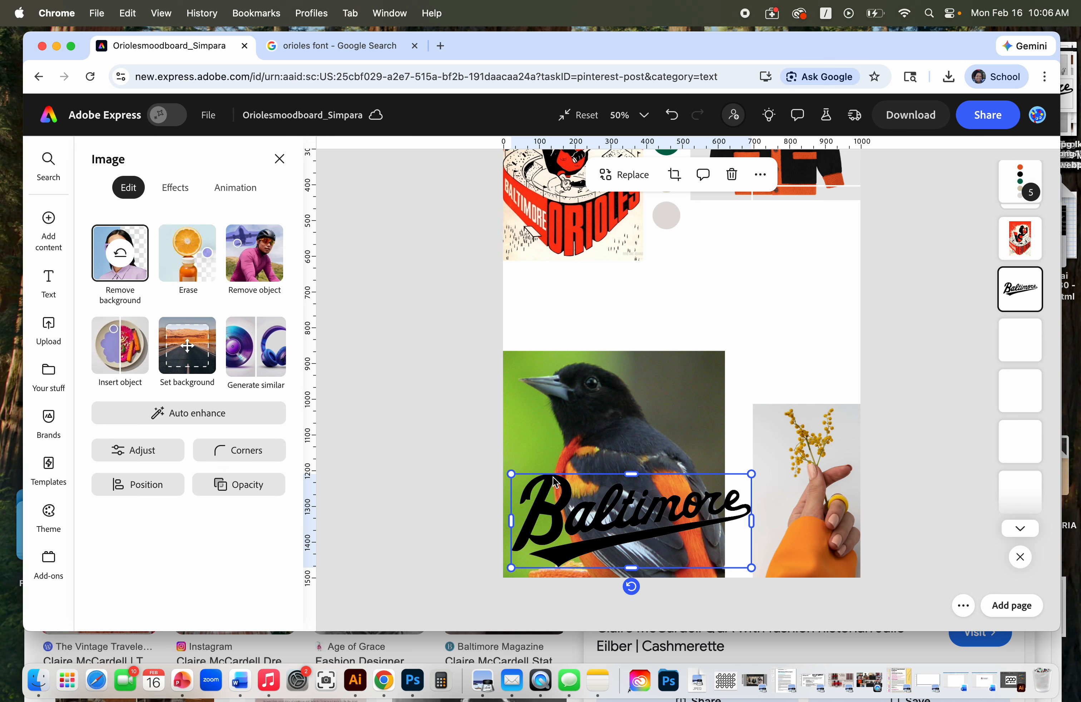
pyautogui.click(55, 285)
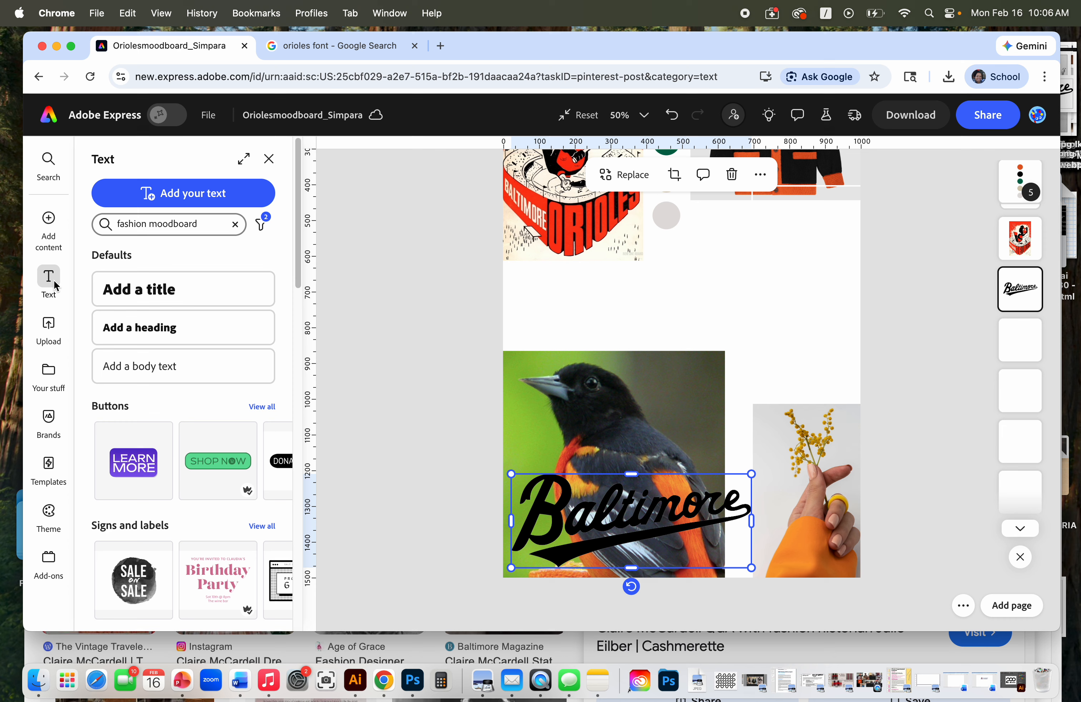
pyautogui.click(191, 193)
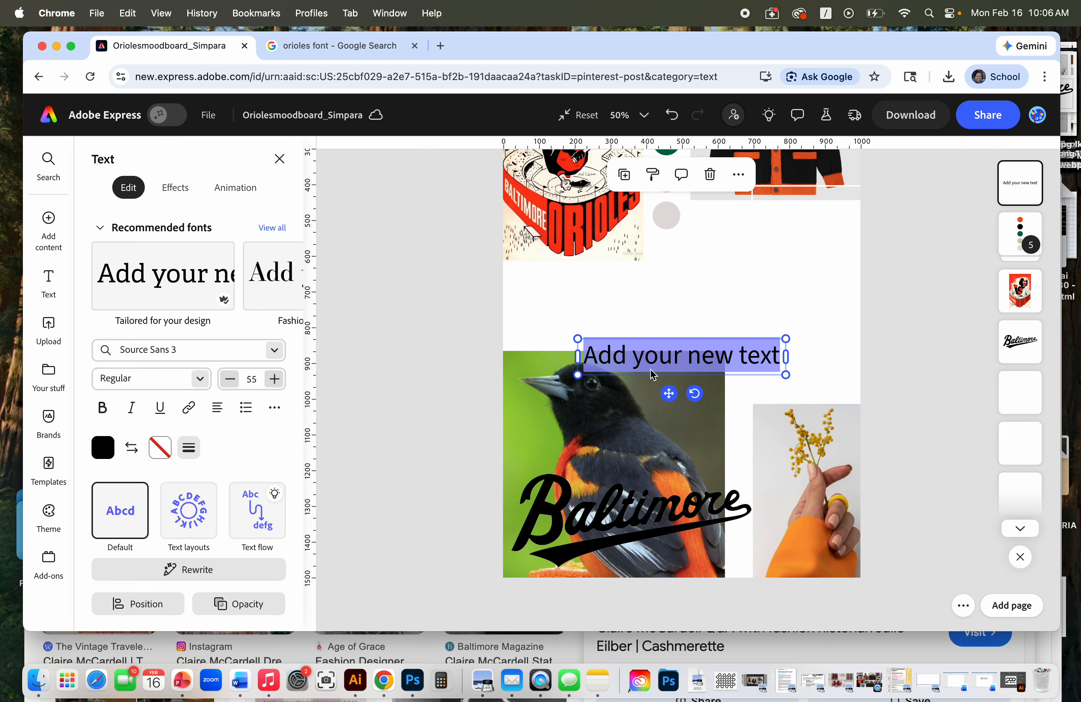
pyautogui.write('Baltim')
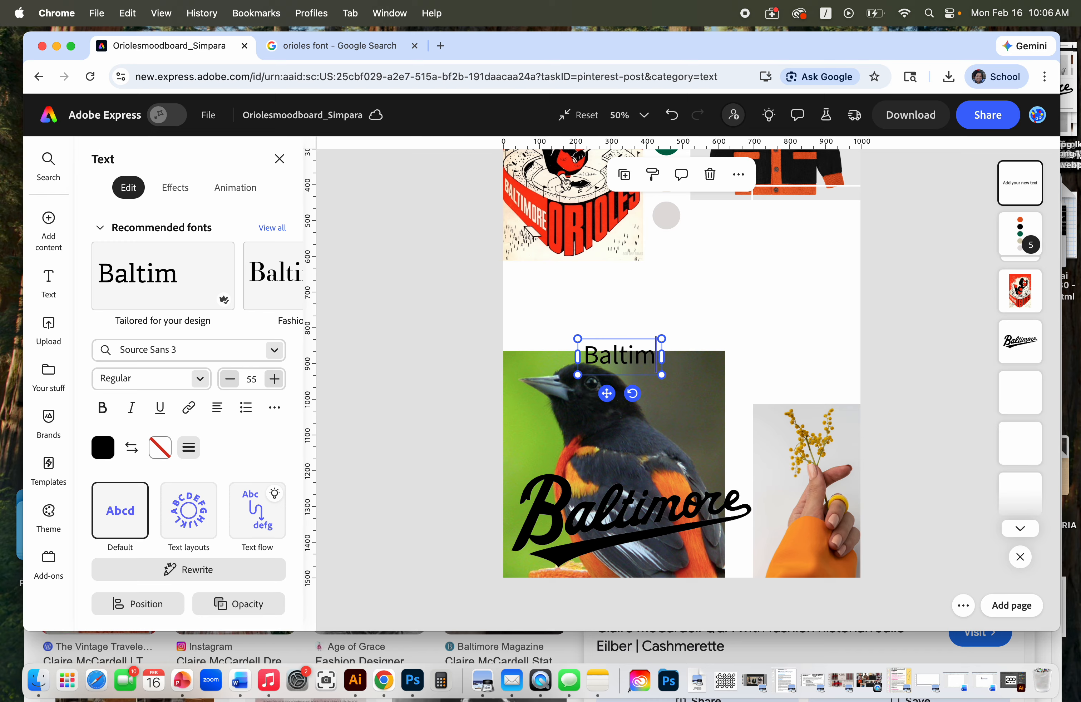
pyautogui.write('ore')
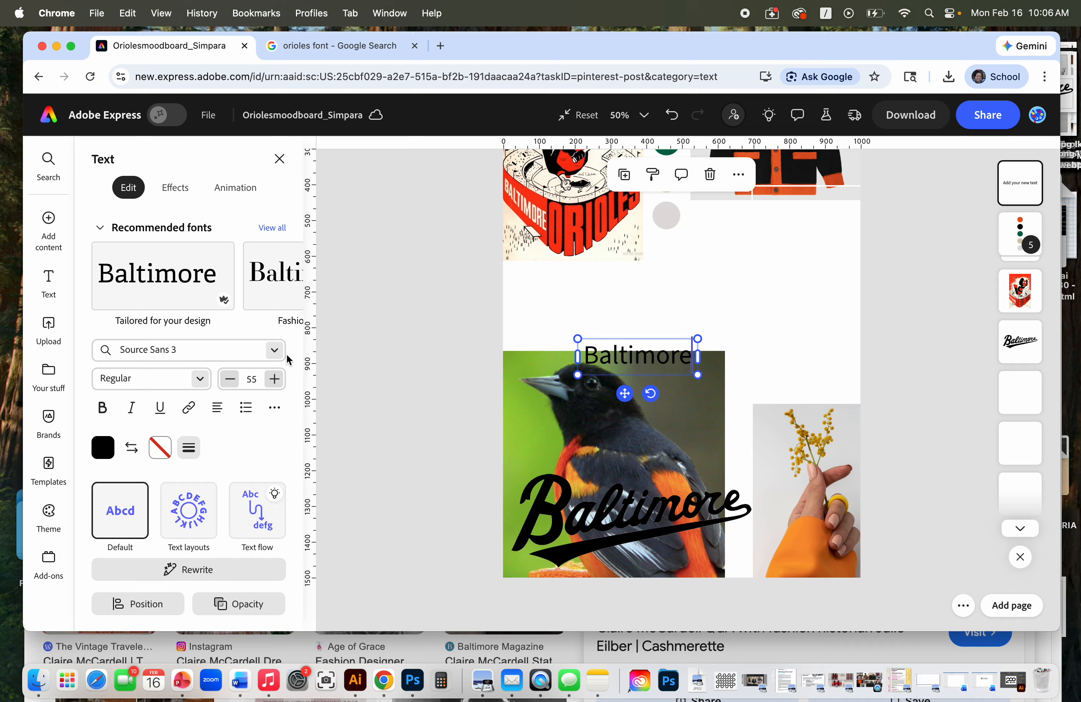
# Step: Apply the Essonnes Display Regular font from the recommended fashionable fonts to the new Baltimore text
pyautogui.click(274, 229)
pyautogui.scroll(-7, 195, 318)
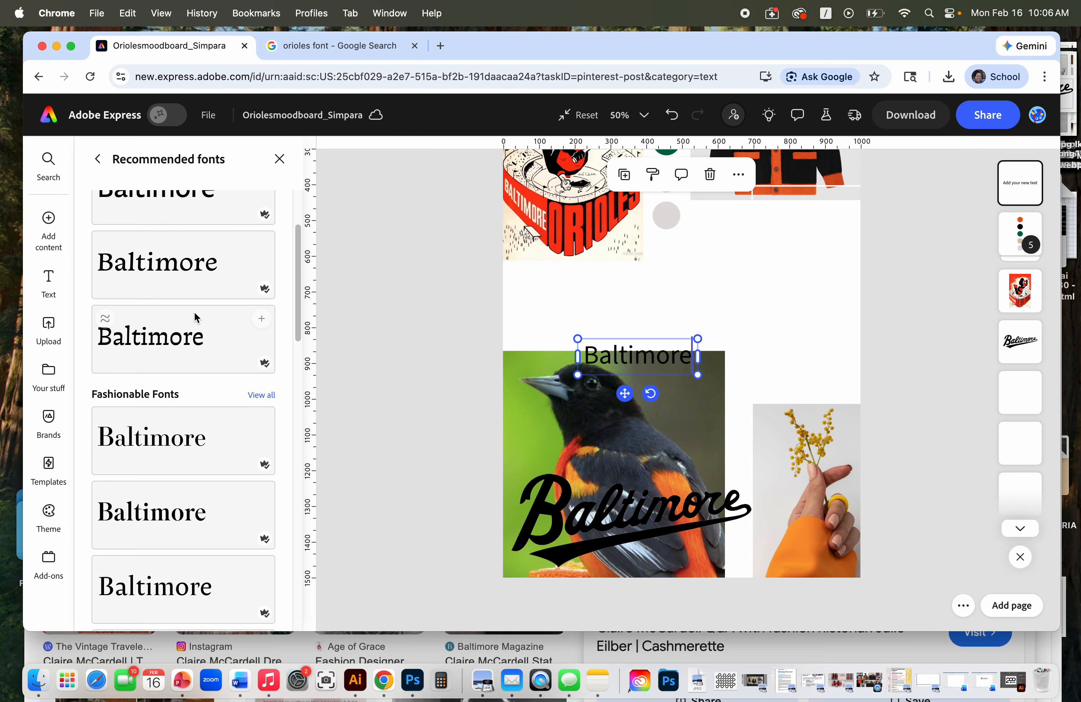
pyautogui.click(189, 258)
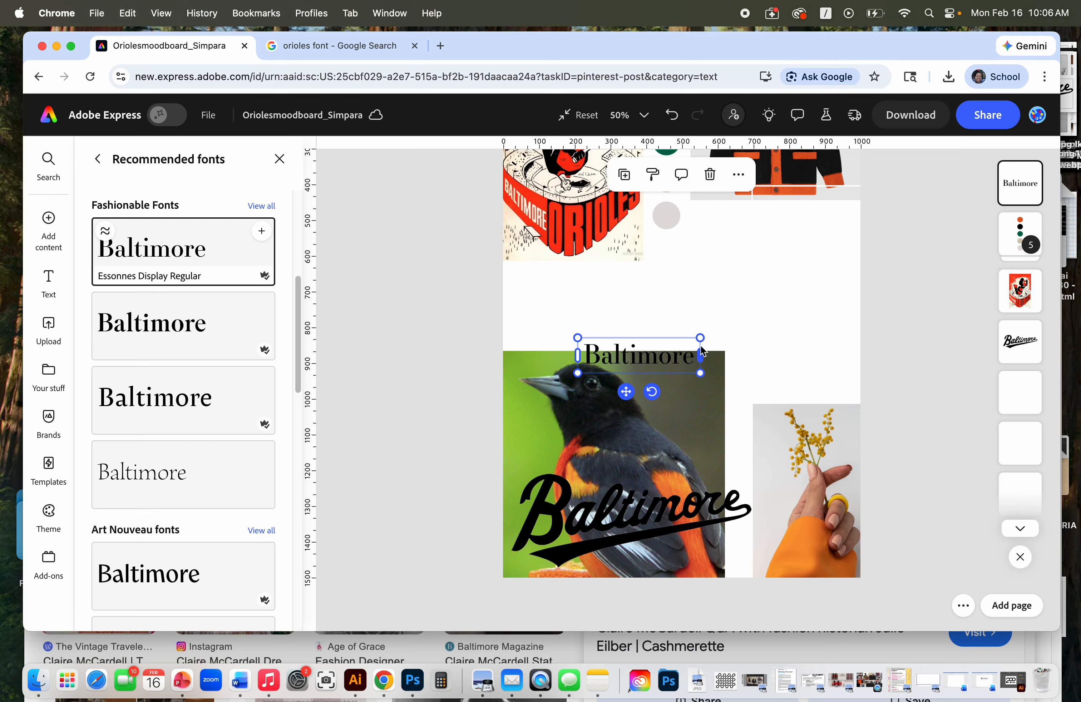
# Step: Enlarge the new Baltimore text to font size 84, keeping the Display Regular style
pyautogui.moveTo(701, 339); pyautogui.dragTo(708, 331)
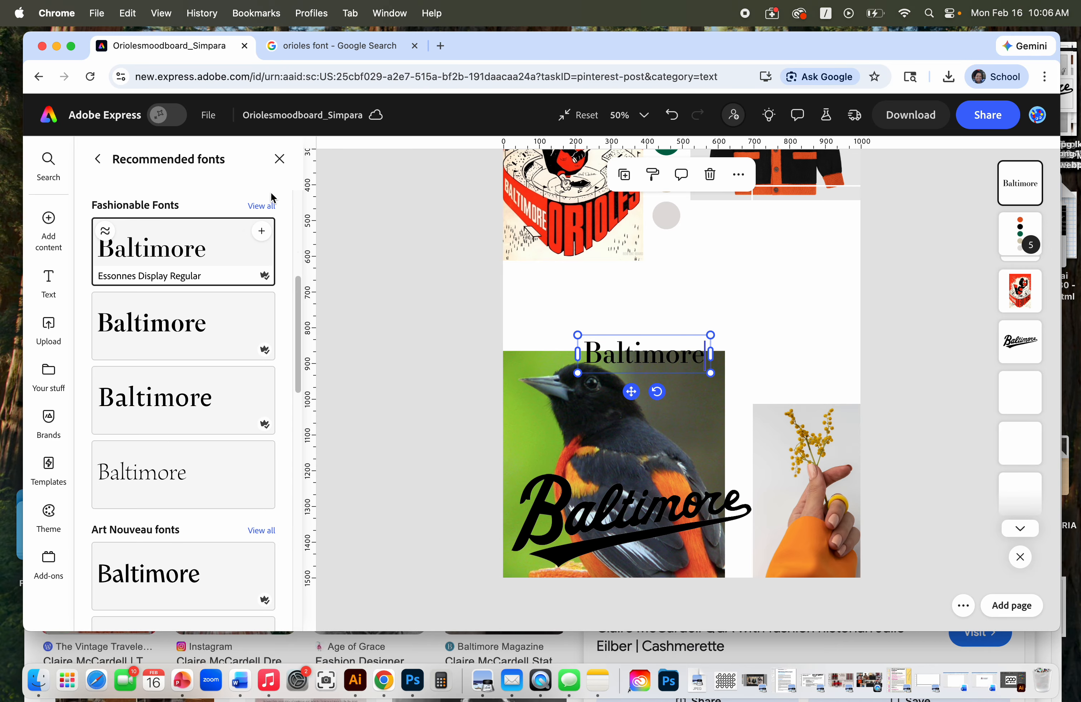
pyautogui.click(279, 158)
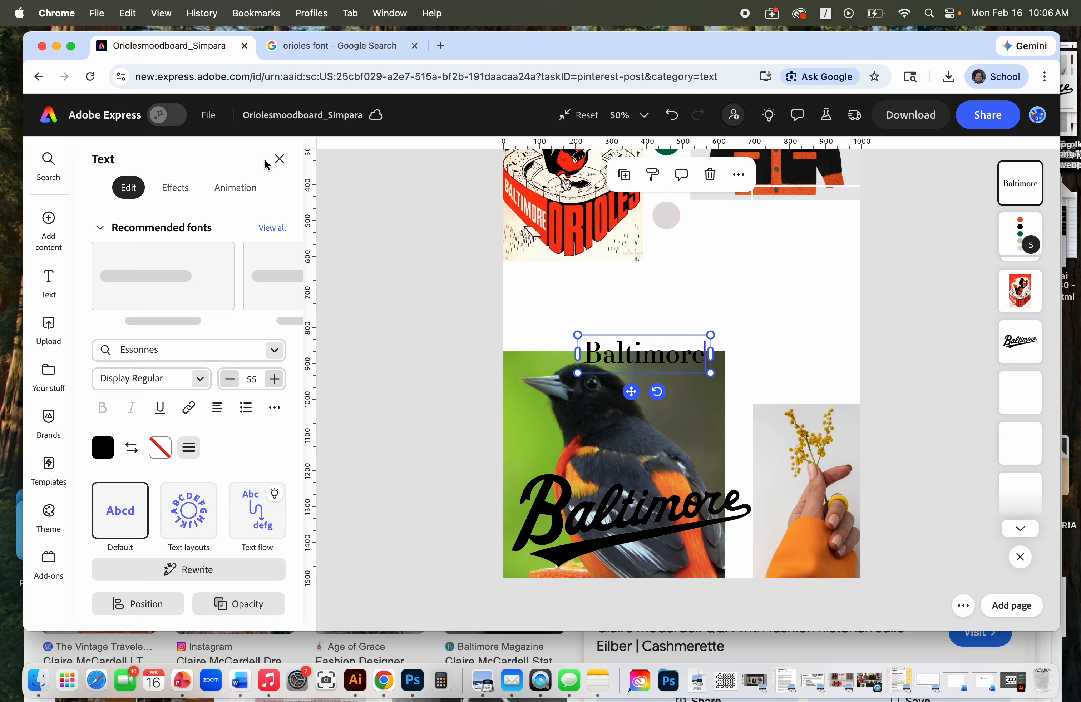
pyautogui.click(274, 378)
pyautogui.click(274, 378)
pyautogui.click(275, 380)
pyautogui.click(275, 380)
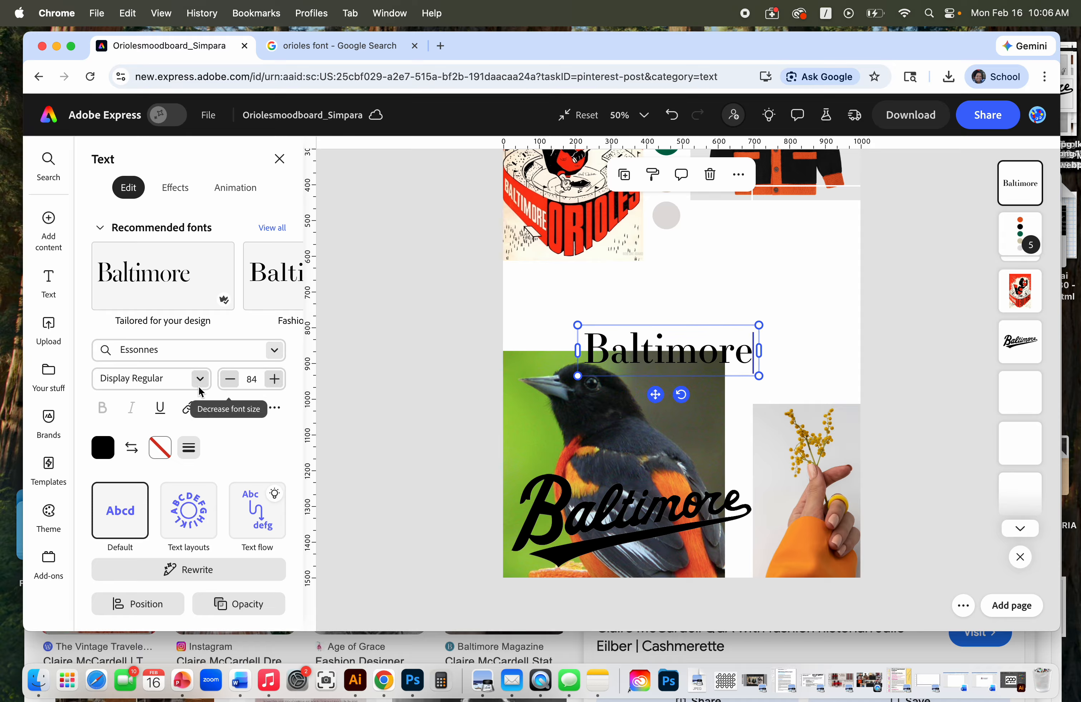
pyautogui.click(200, 379)
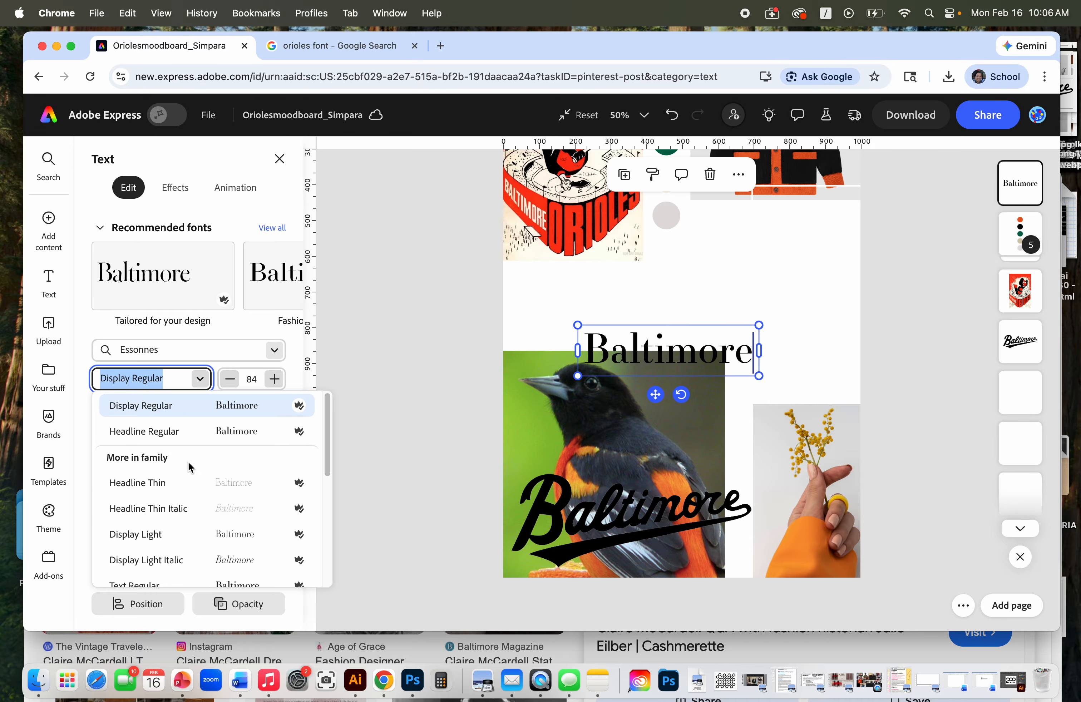
pyautogui.click(254, 331)
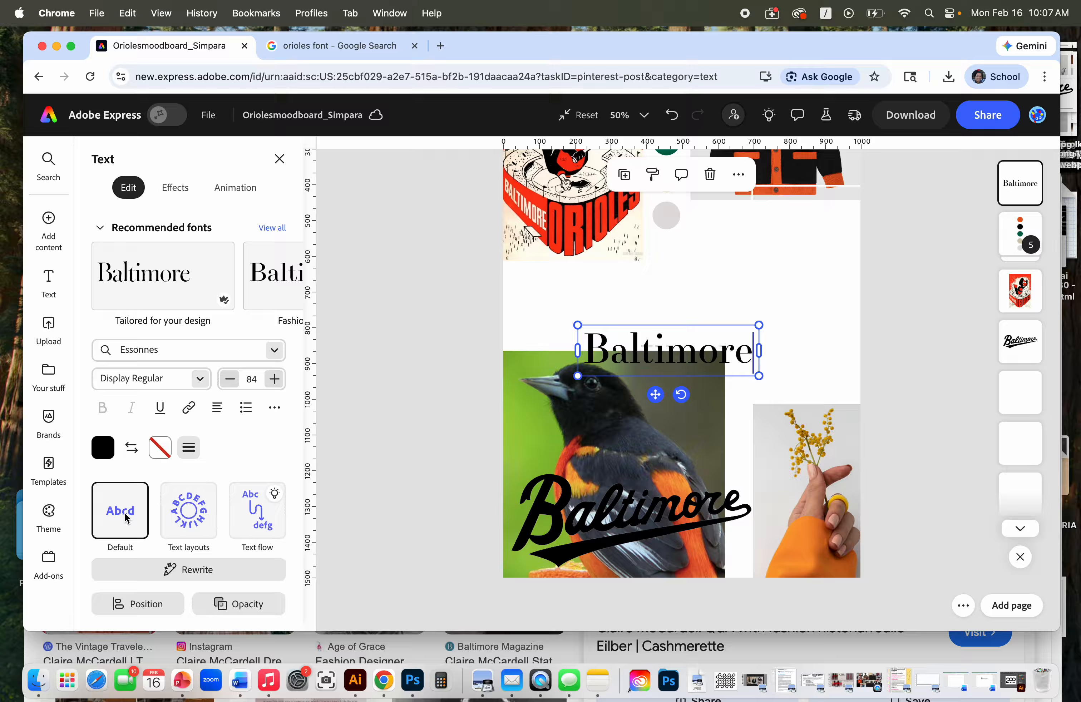
# Step: Try the Circle layout on the new Baltimore text and switch it to Text flow instead
pyautogui.click(198, 522)
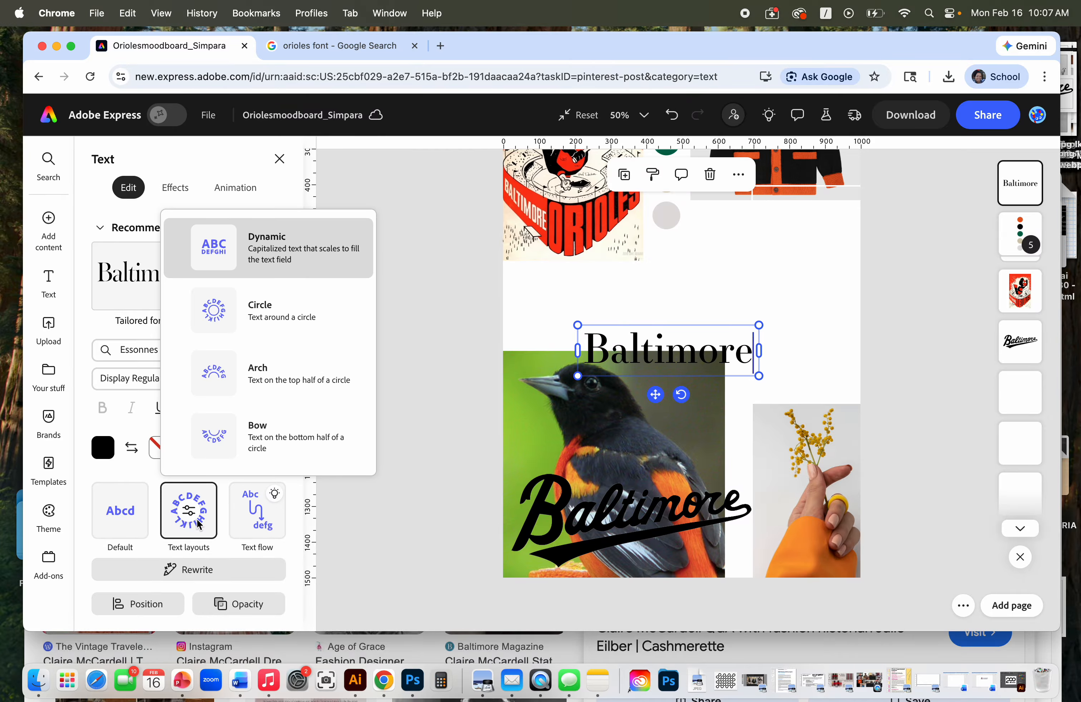
pyautogui.click(282, 320)
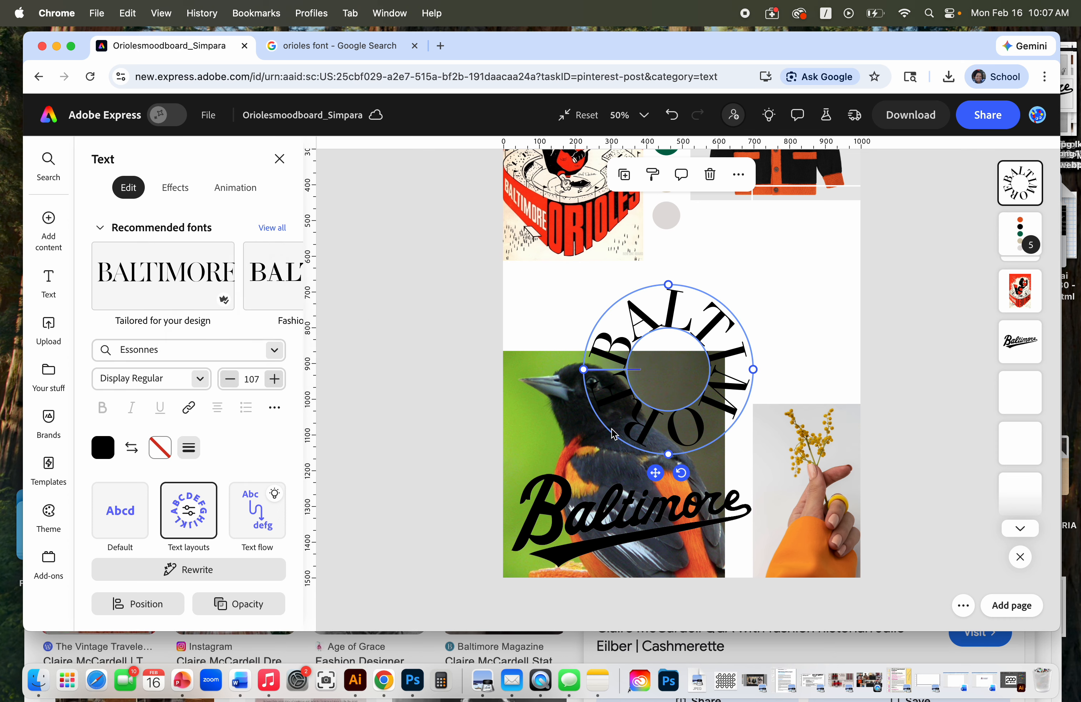
pyautogui.click(204, 520)
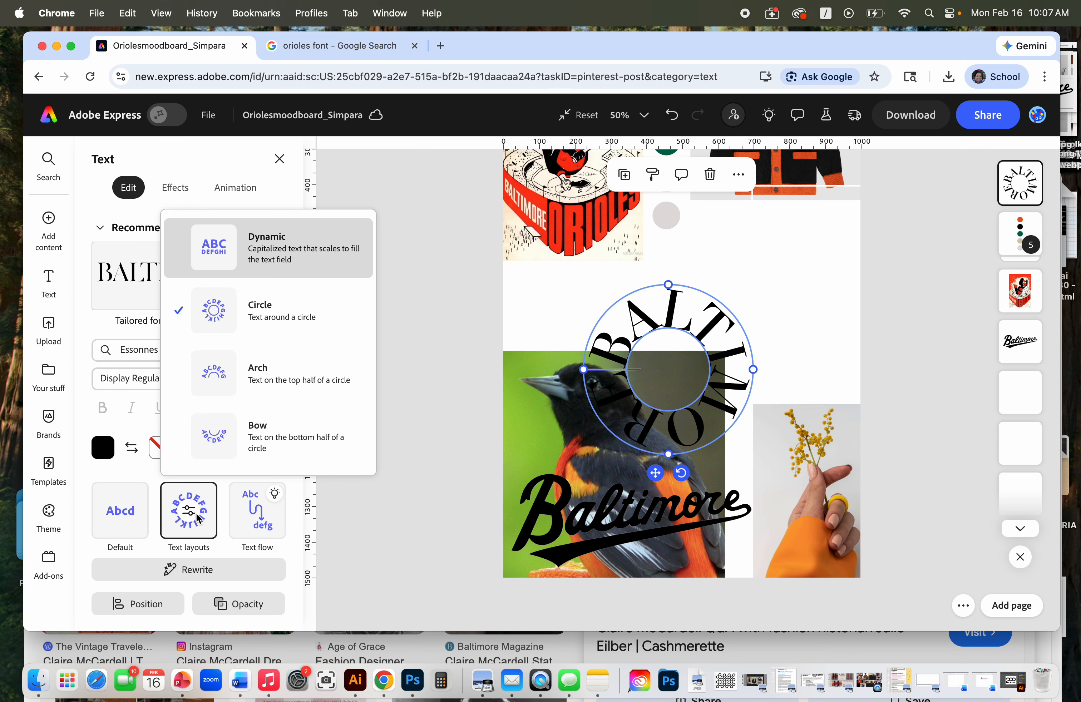
pyautogui.click(258, 515)
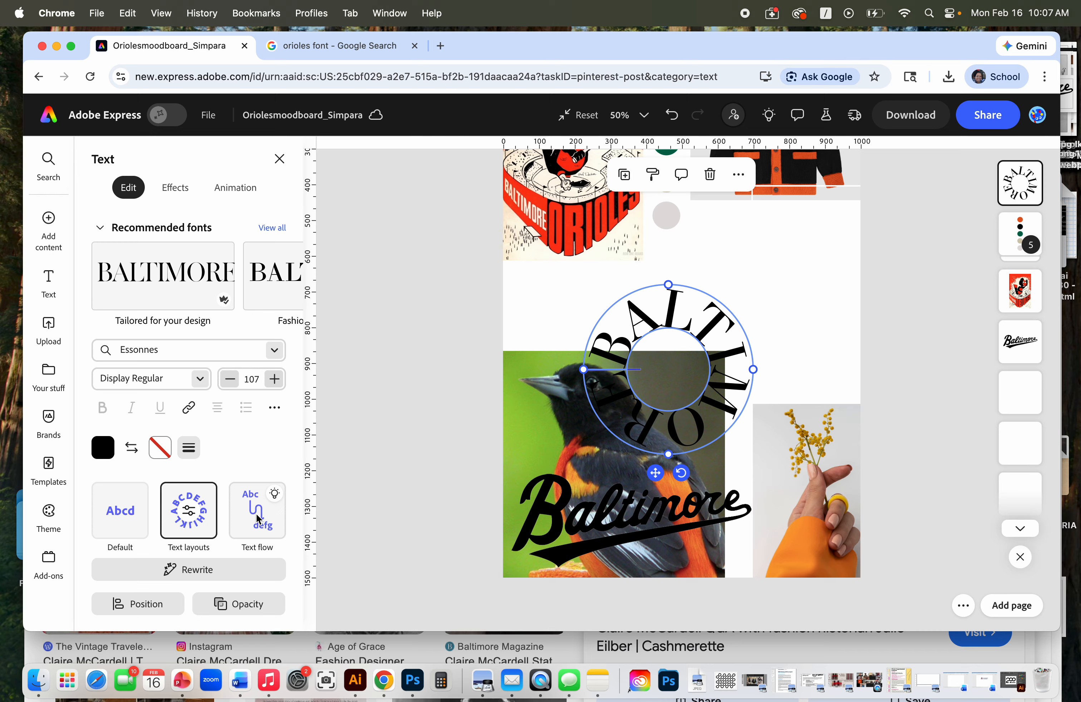
pyautogui.click(260, 520)
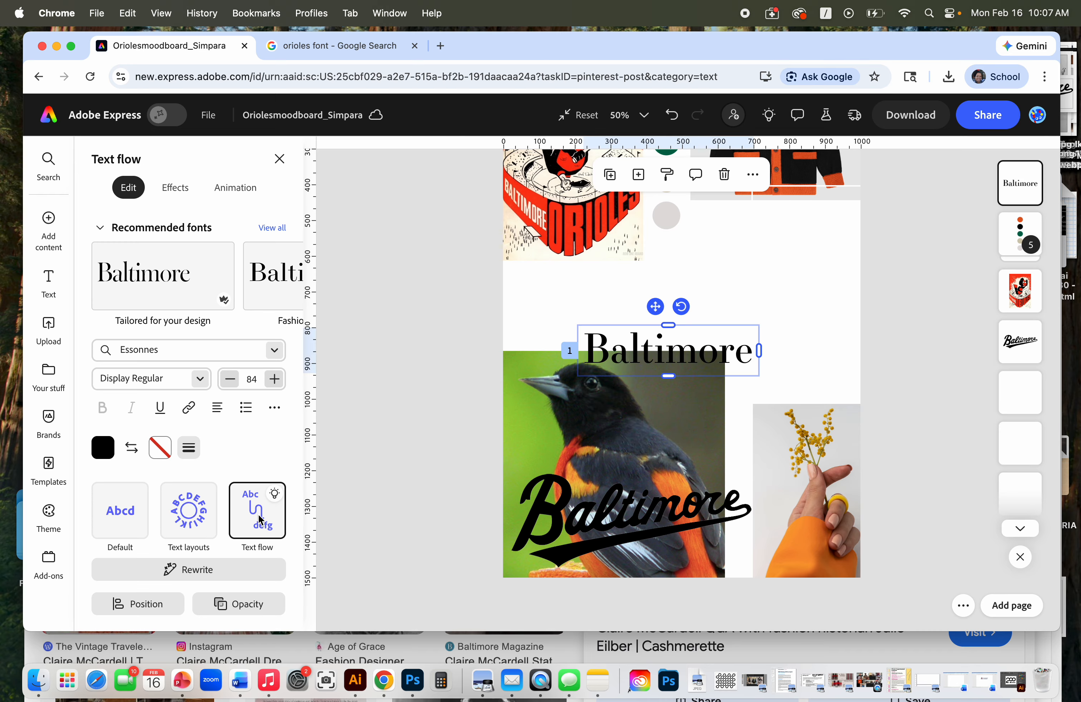
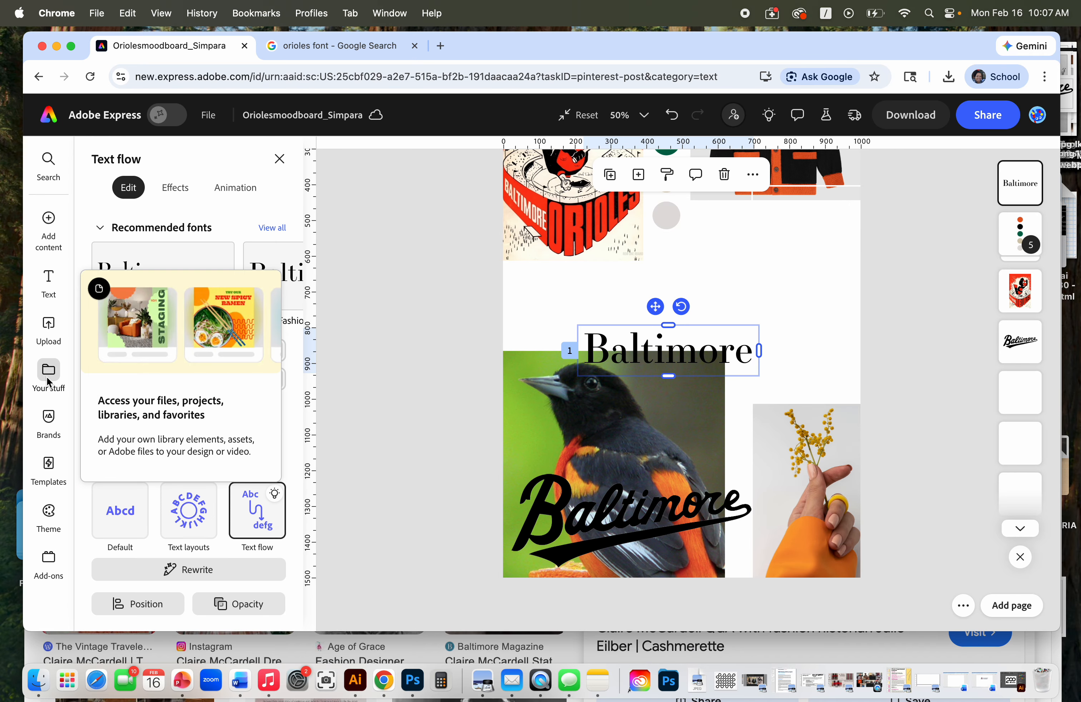
# Step: Try the Classic, Smooth and Lift shadows on the new Baltimore text, settling on the Strong shadow
pyautogui.click(175, 188)
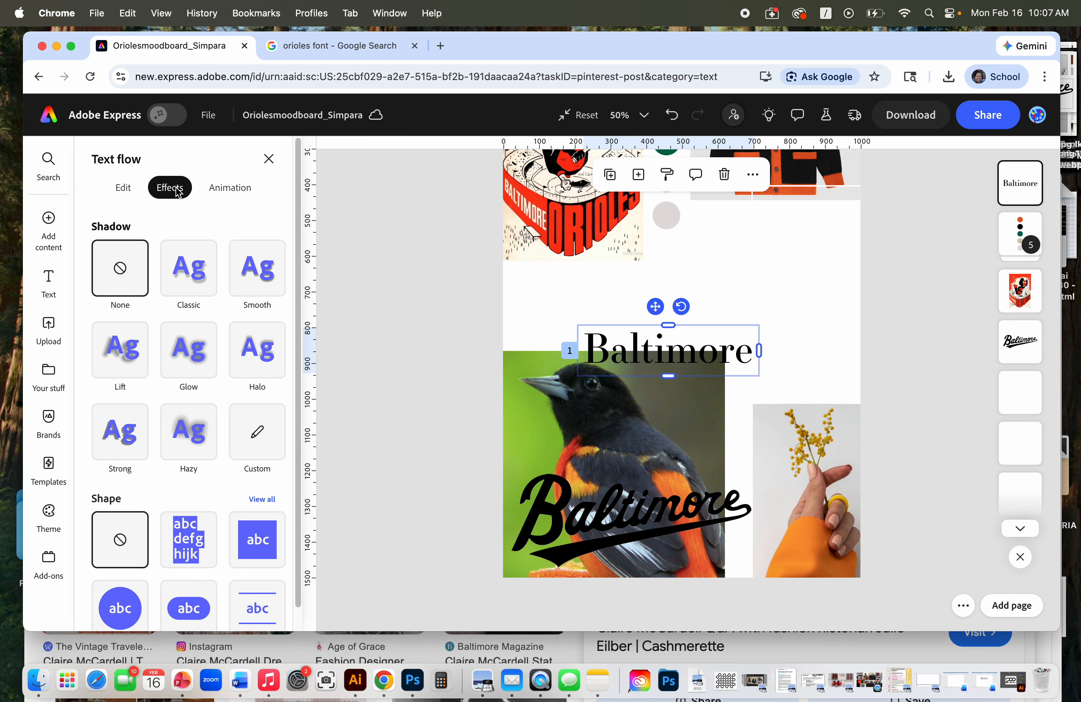
pyautogui.click(193, 271)
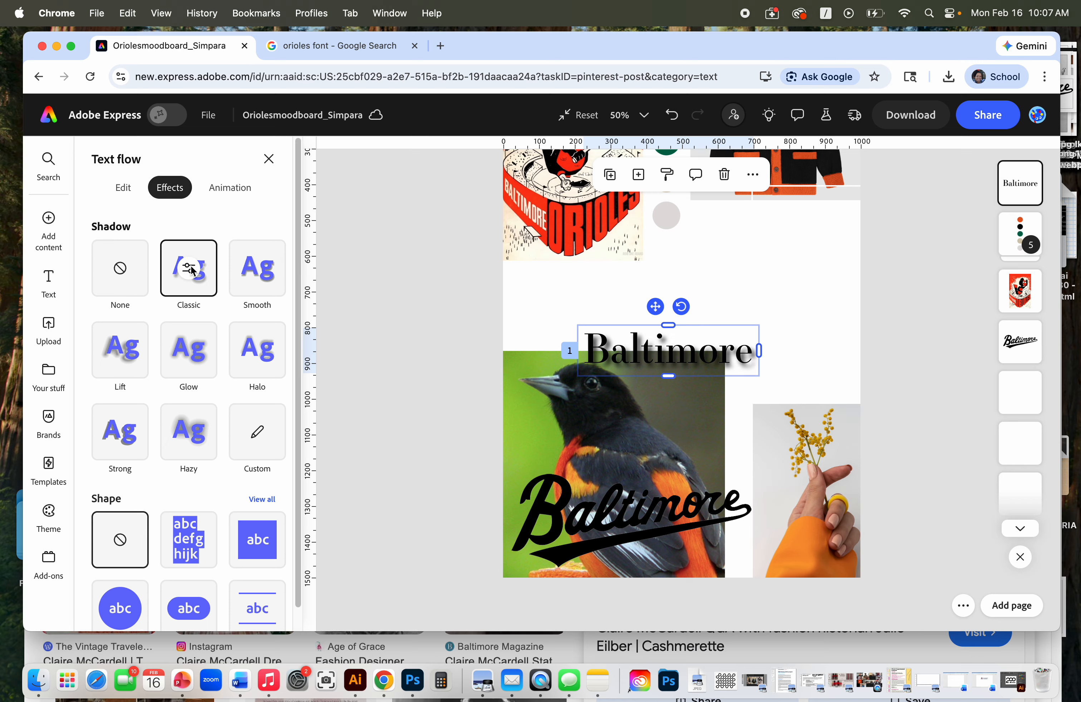
pyautogui.click(252, 279)
pyautogui.click(136, 354)
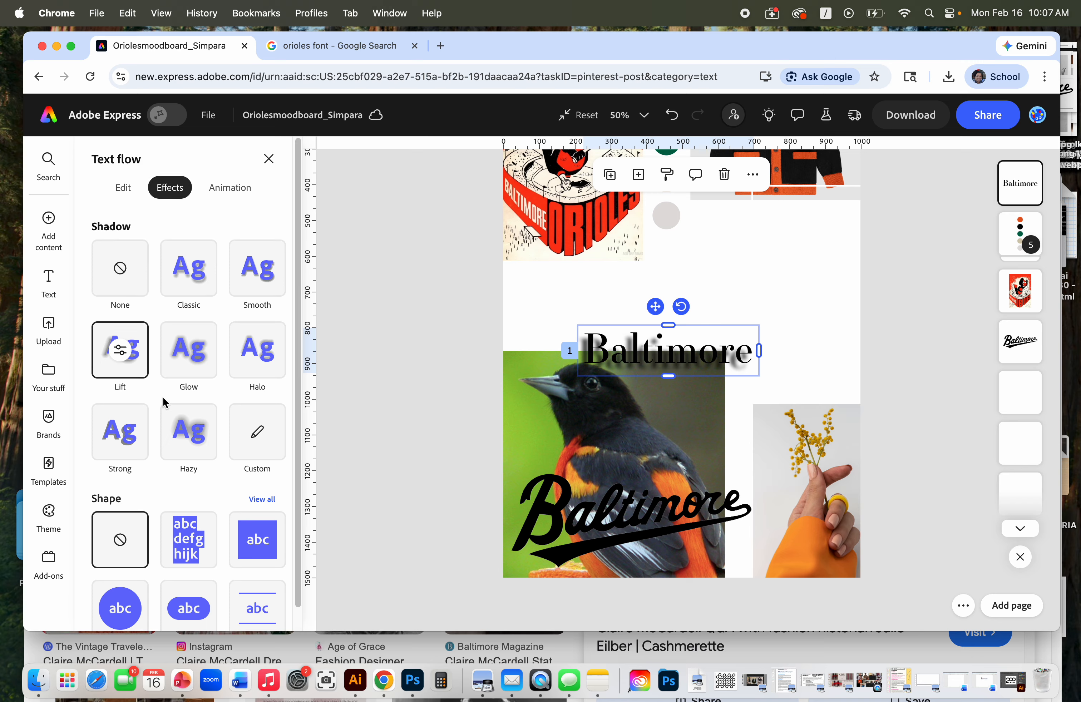
pyautogui.scroll(-1, 175, 446)
pyautogui.click(119, 412)
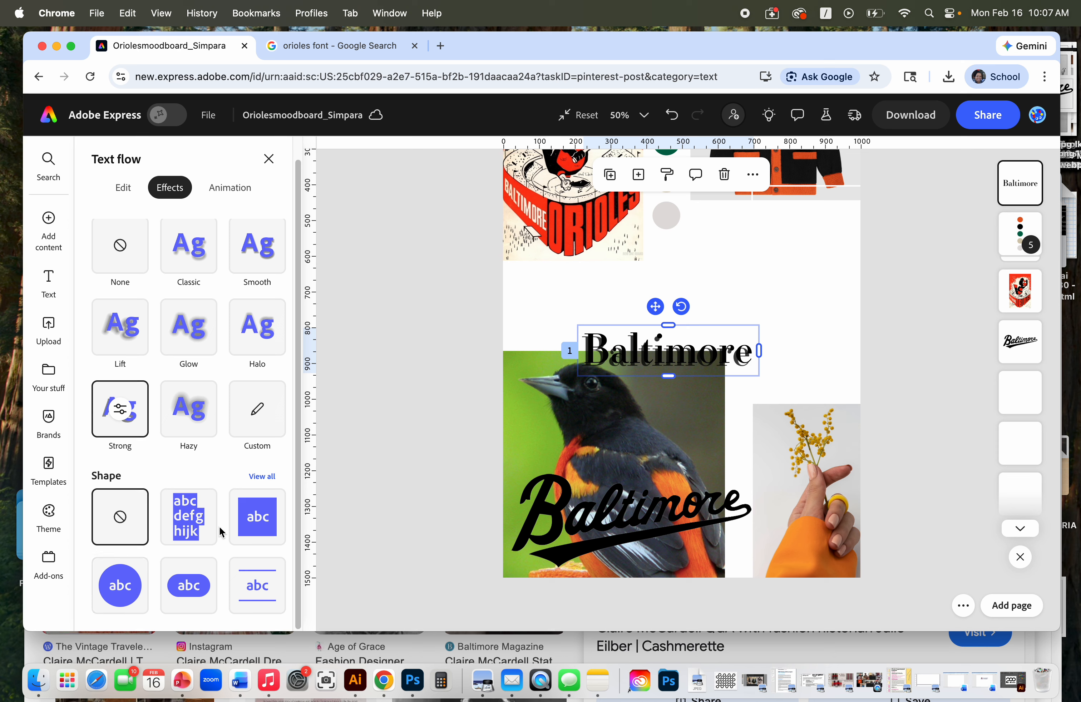
# Step: Try several basic background shapes behind the new Baltimore text, including lines and rectangles, and set the shape back to none
pyautogui.click(268, 480)
pyautogui.click(197, 342)
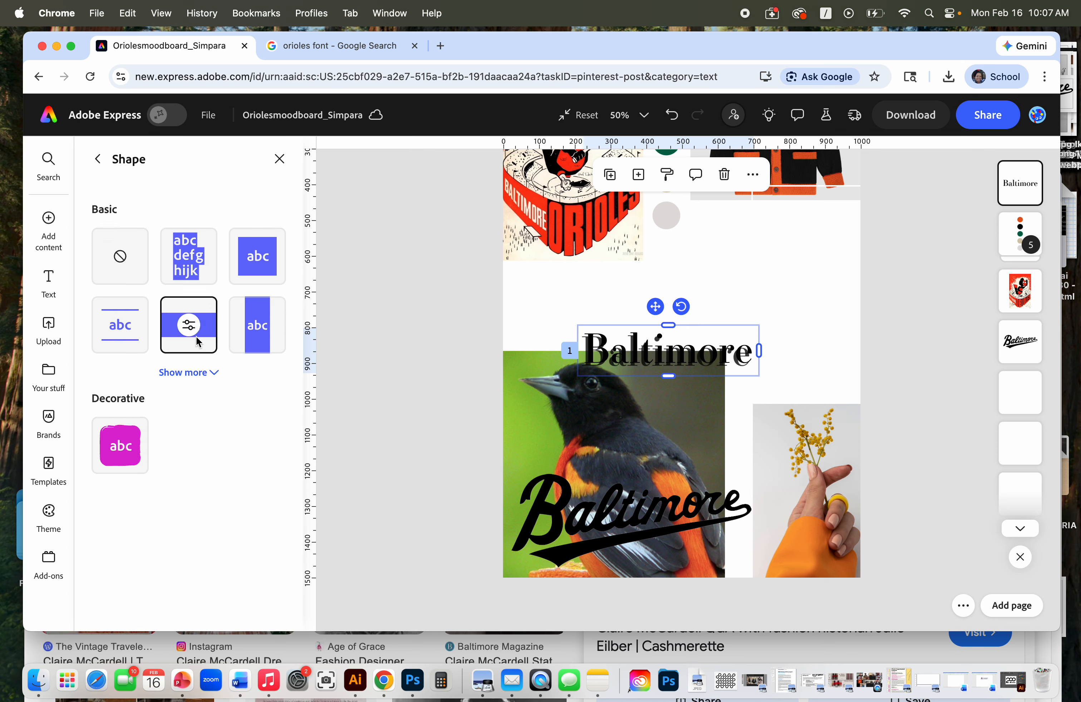
pyautogui.click(109, 338)
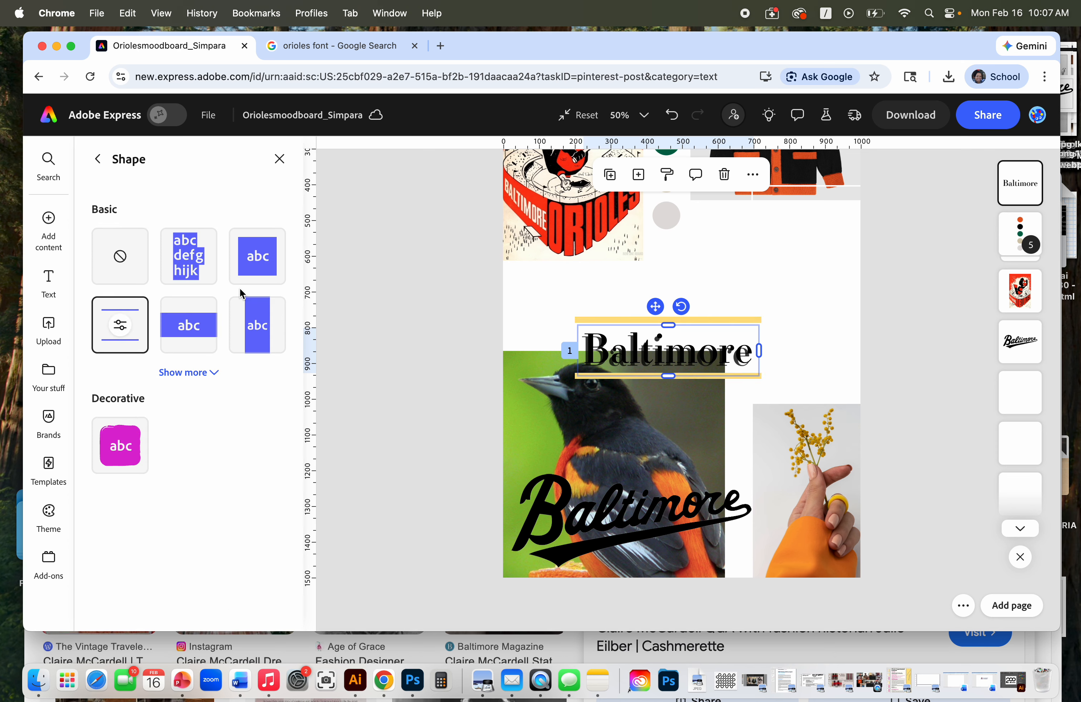
pyautogui.click(256, 267)
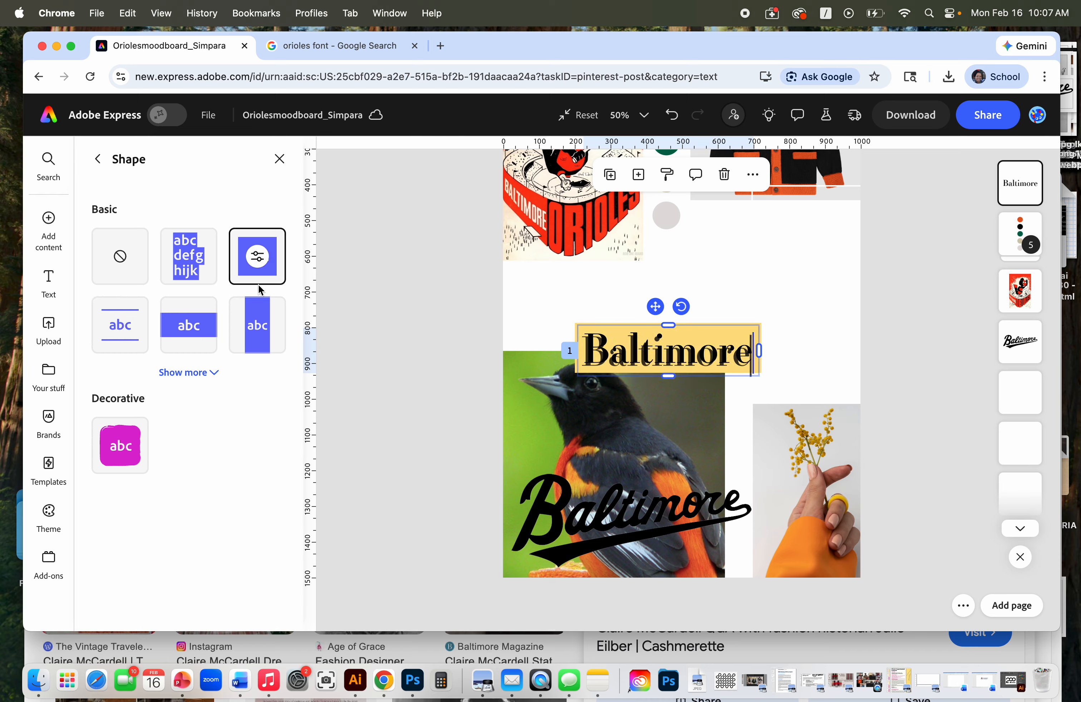
pyautogui.click(260, 318)
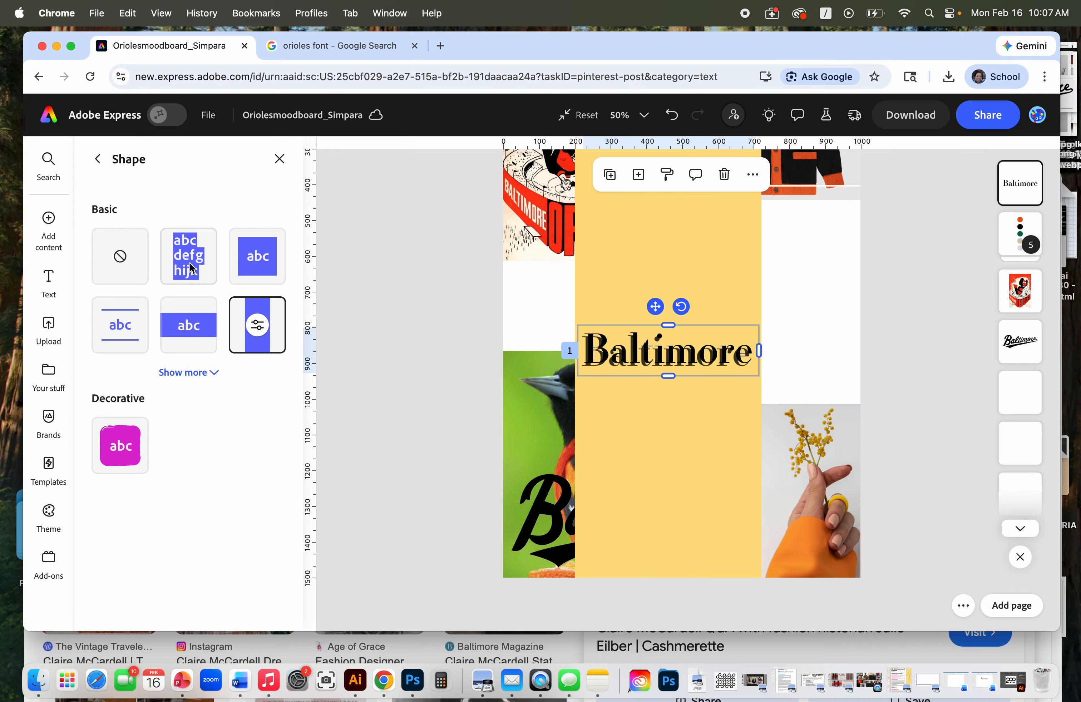
pyautogui.click(117, 283)
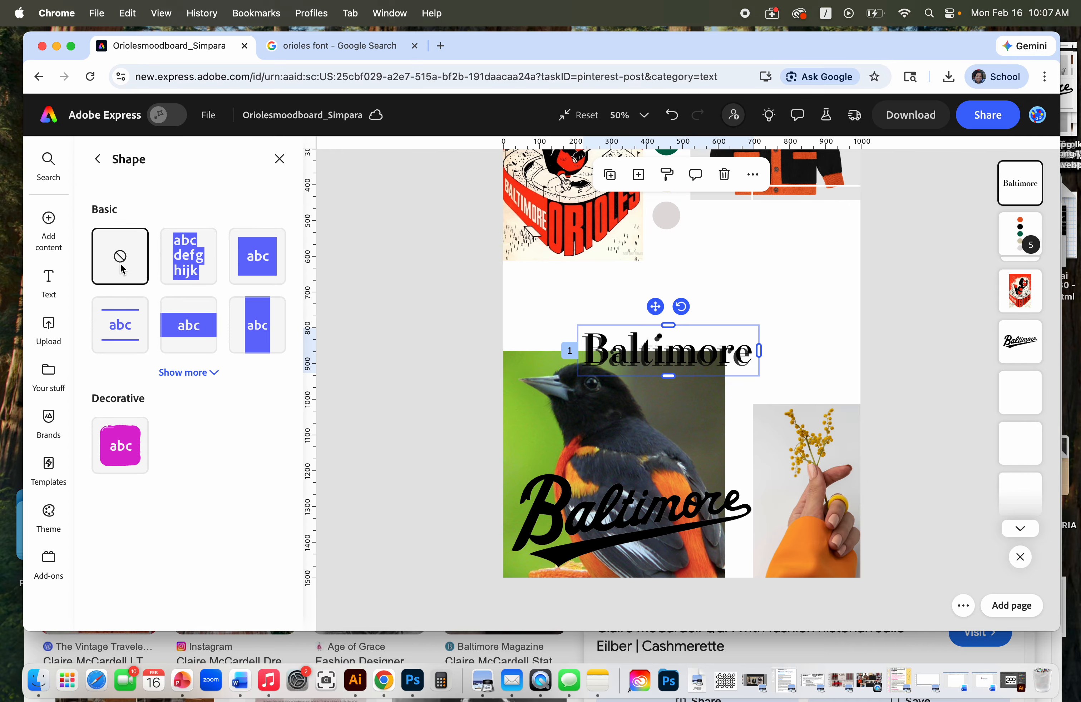
pyautogui.click(279, 159)
pyautogui.click(51, 284)
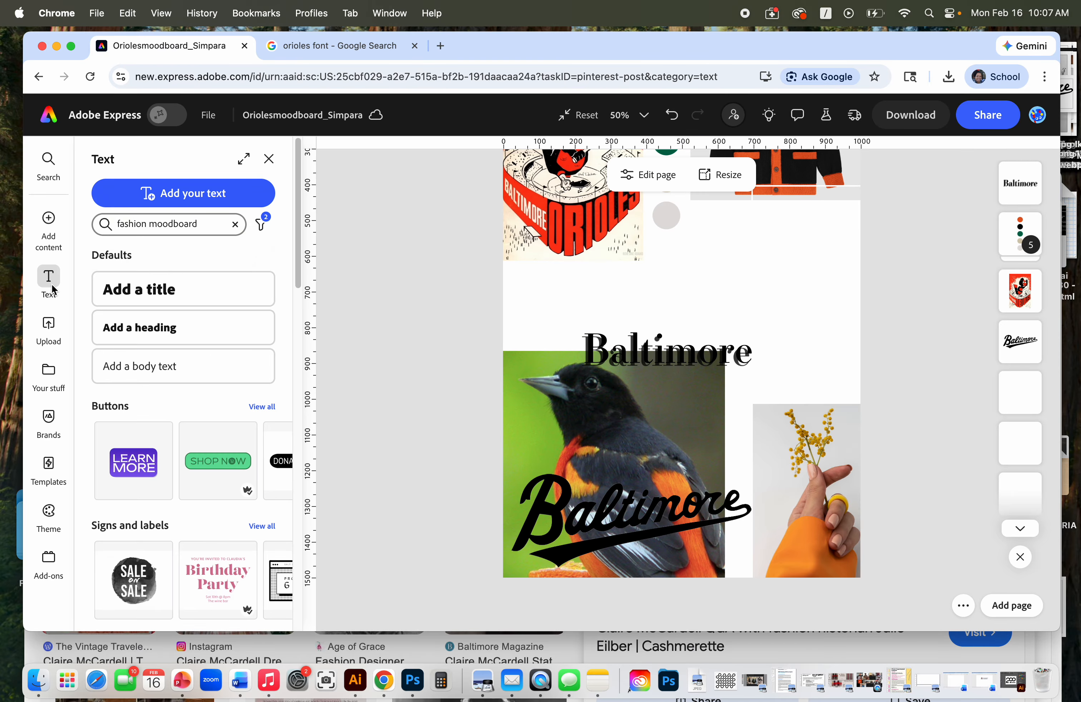
pyautogui.scroll(-5, 196, 287)
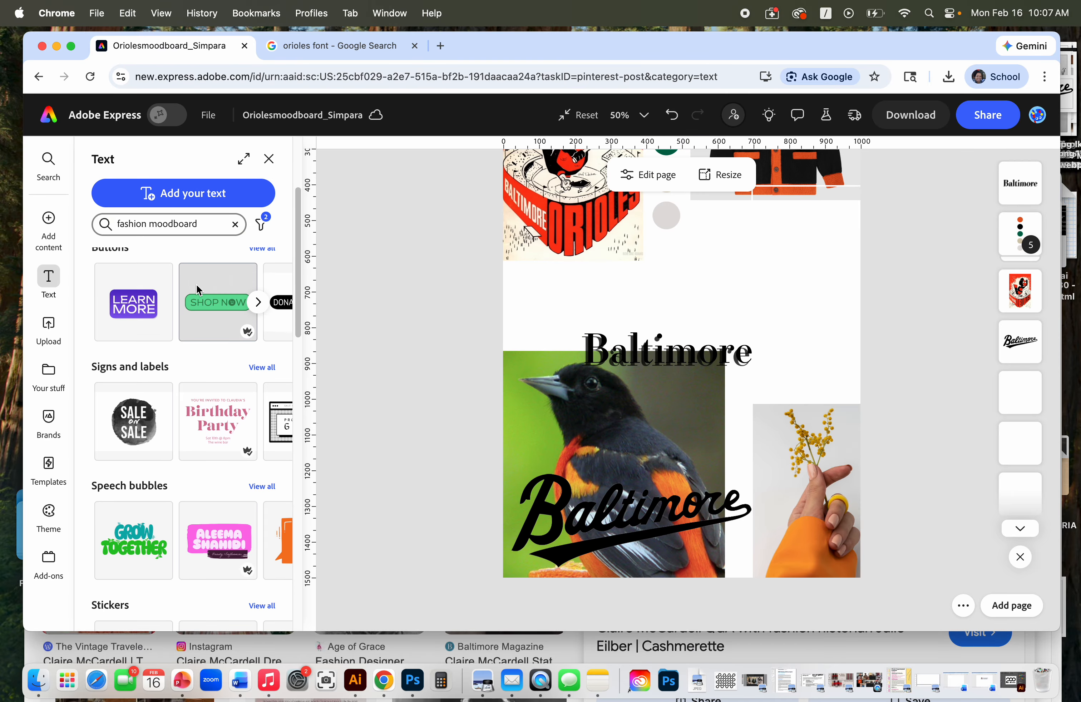
pyautogui.scroll(-2, 198, 290)
pyautogui.scroll(6, 198, 289)
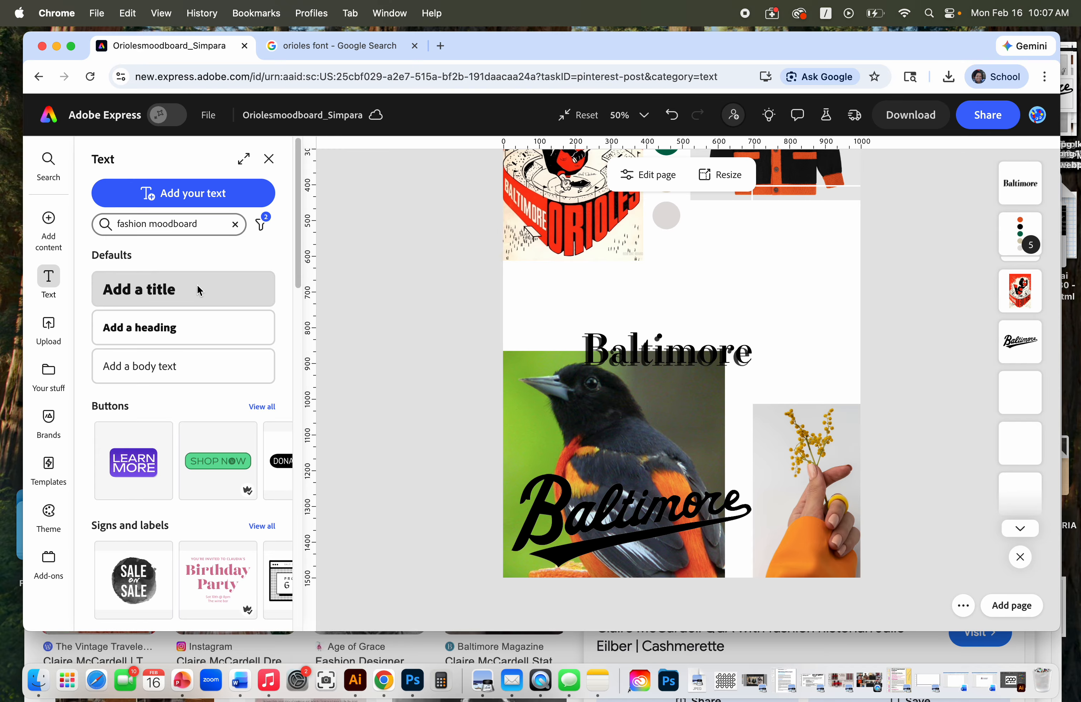
# Step: Try the Wobble, Bungee and Spin entrance animations on the new Baltimore text, ending with the last Move animation
pyautogui.click(670, 361)
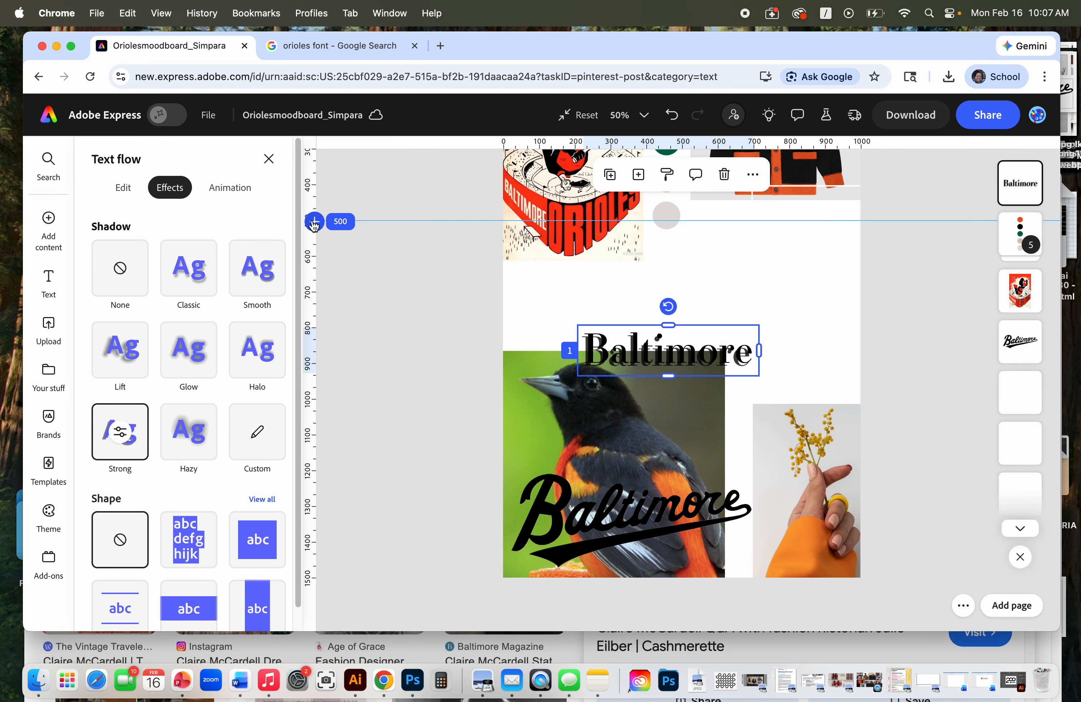
pyautogui.click(232, 195)
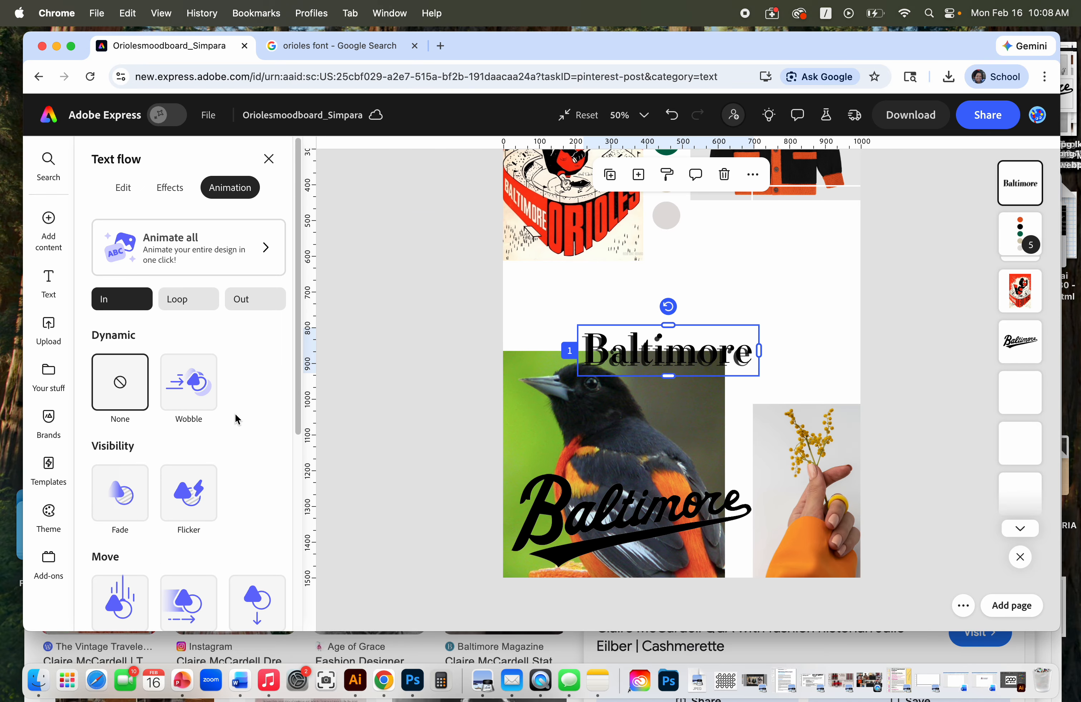
pyautogui.scroll(-1, 191, 401)
pyautogui.click(197, 370)
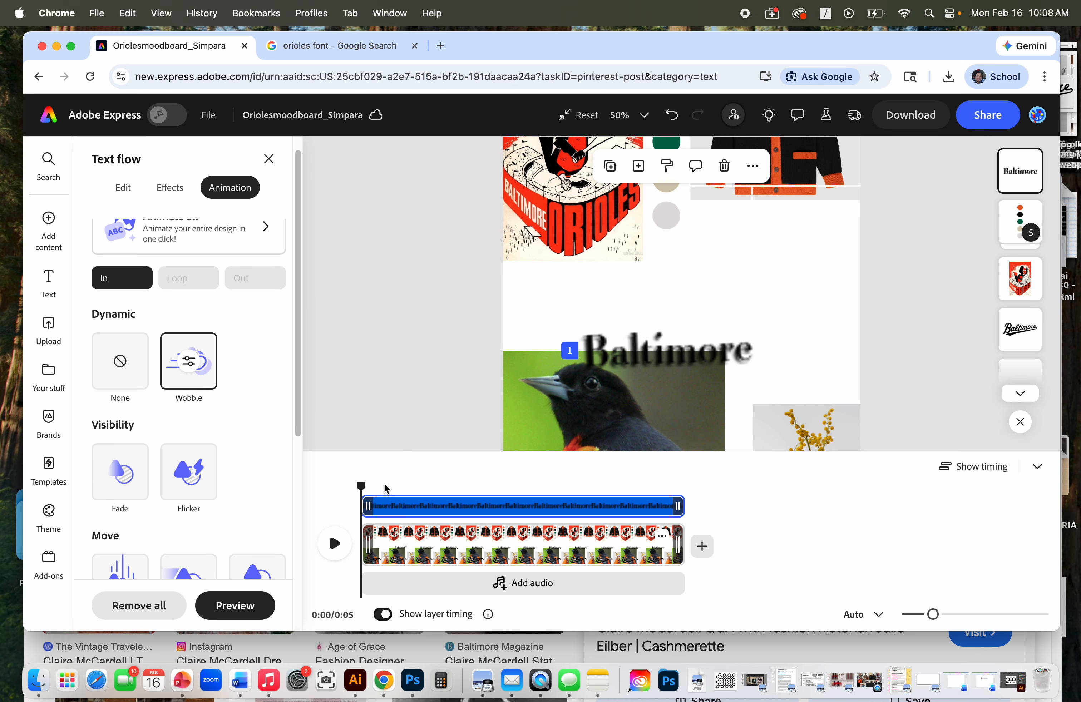
pyautogui.scroll(-4, 226, 410)
pyautogui.scroll(-1, 229, 410)
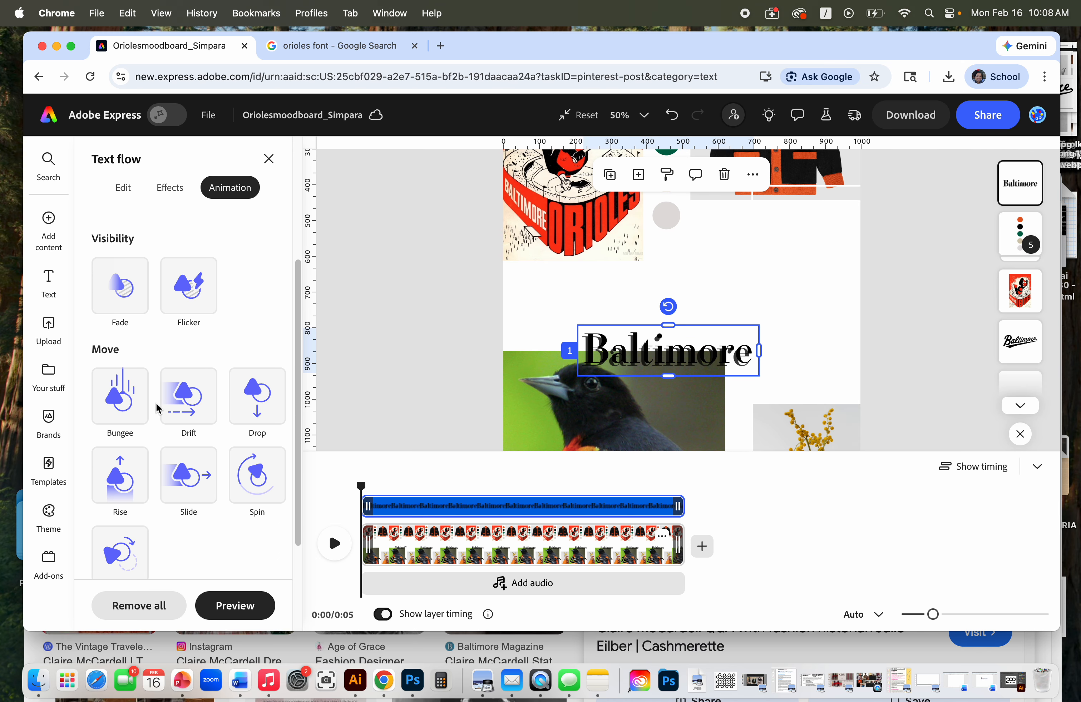
pyautogui.click(119, 405)
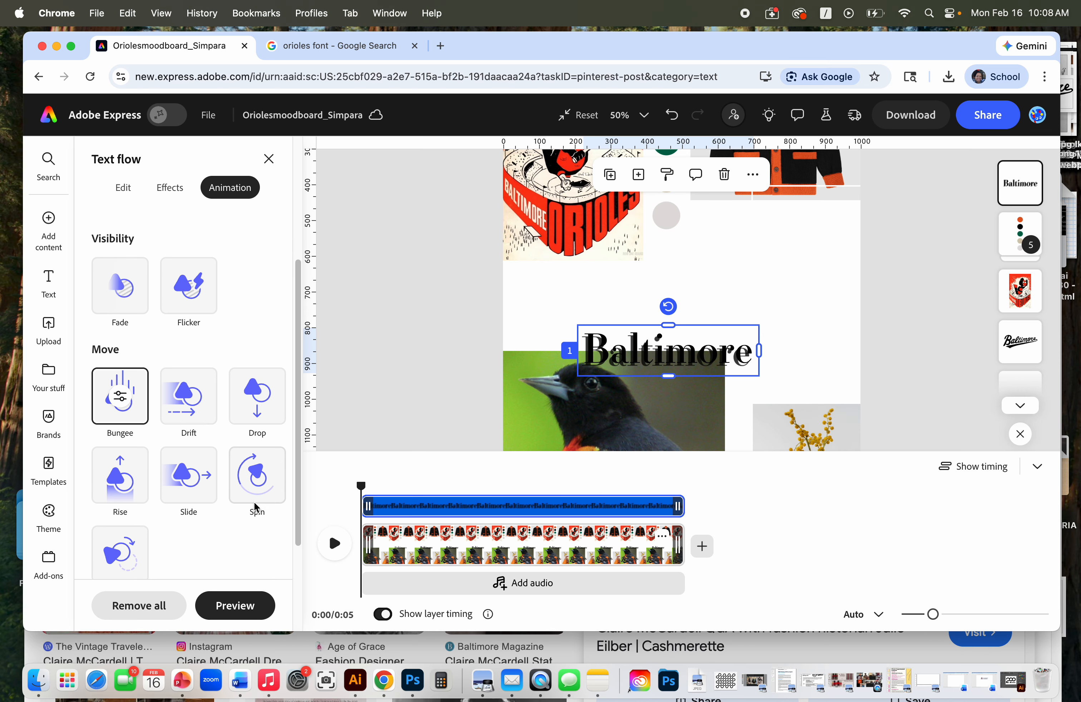
pyautogui.click(256, 490)
pyautogui.click(133, 546)
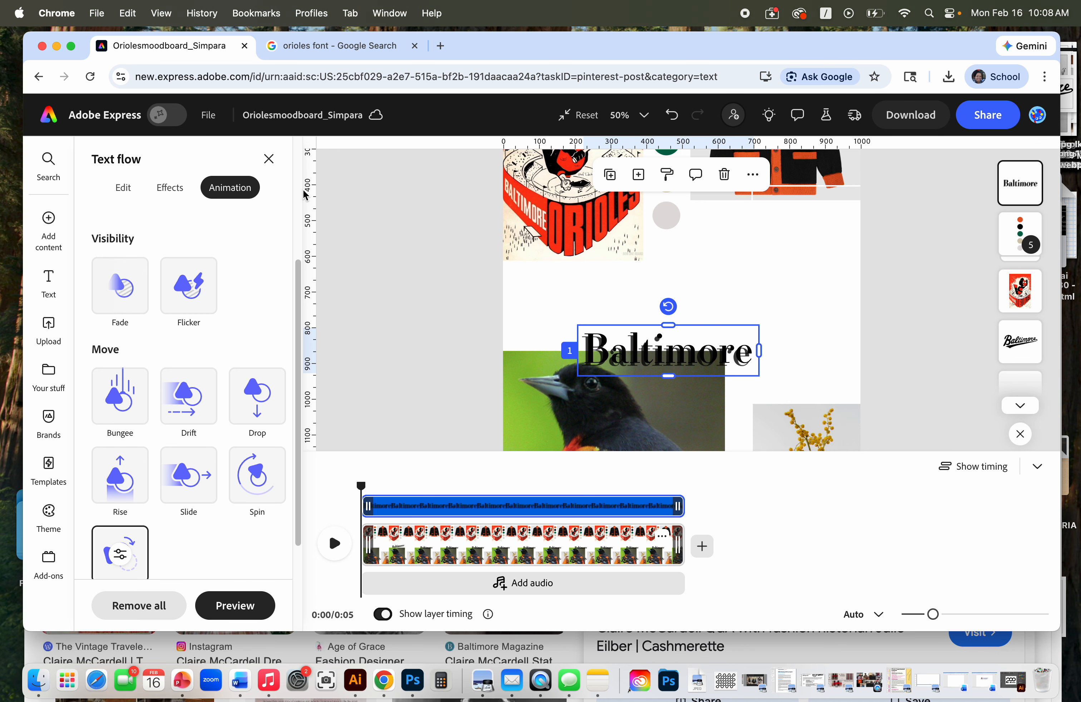
pyautogui.click(268, 159)
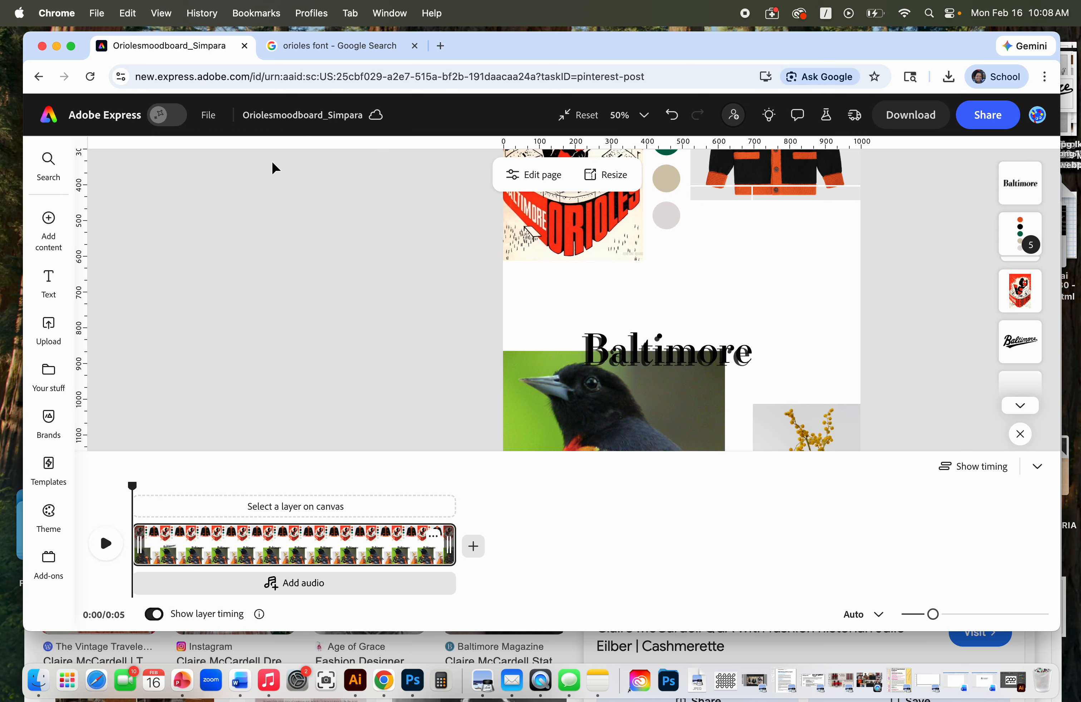
# Step: Give the Baltimore script lettering over the bird photo the Wobble entrance animation, comparing it with Circle
pyautogui.scroll(-5, 704, 338)
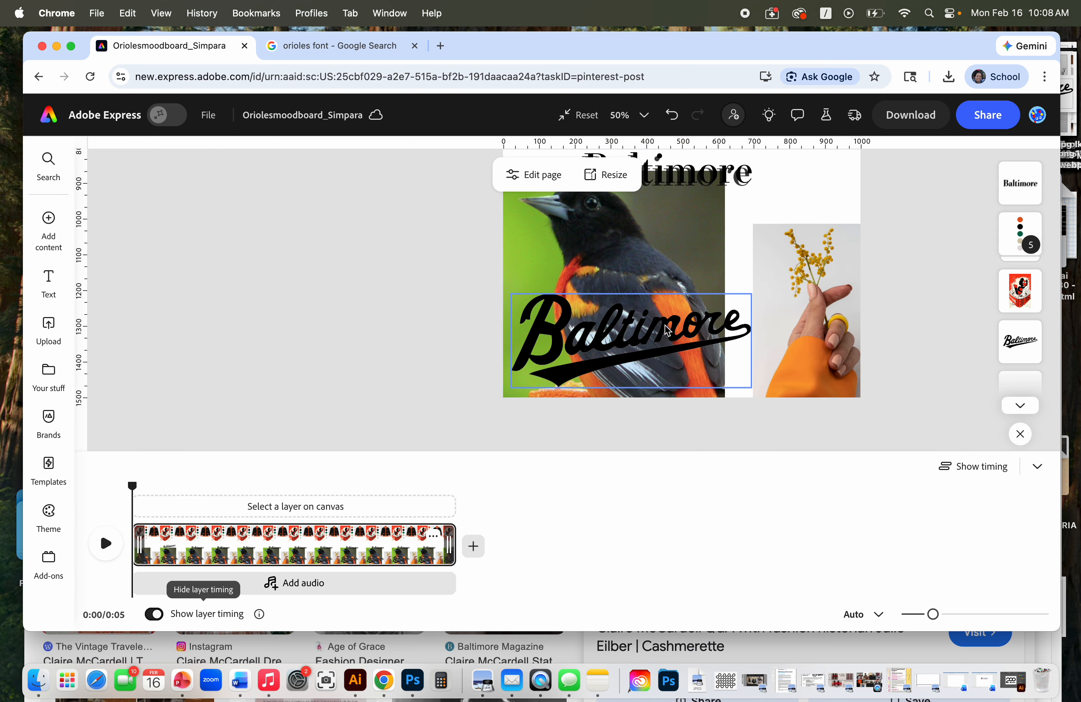
pyautogui.click(647, 331)
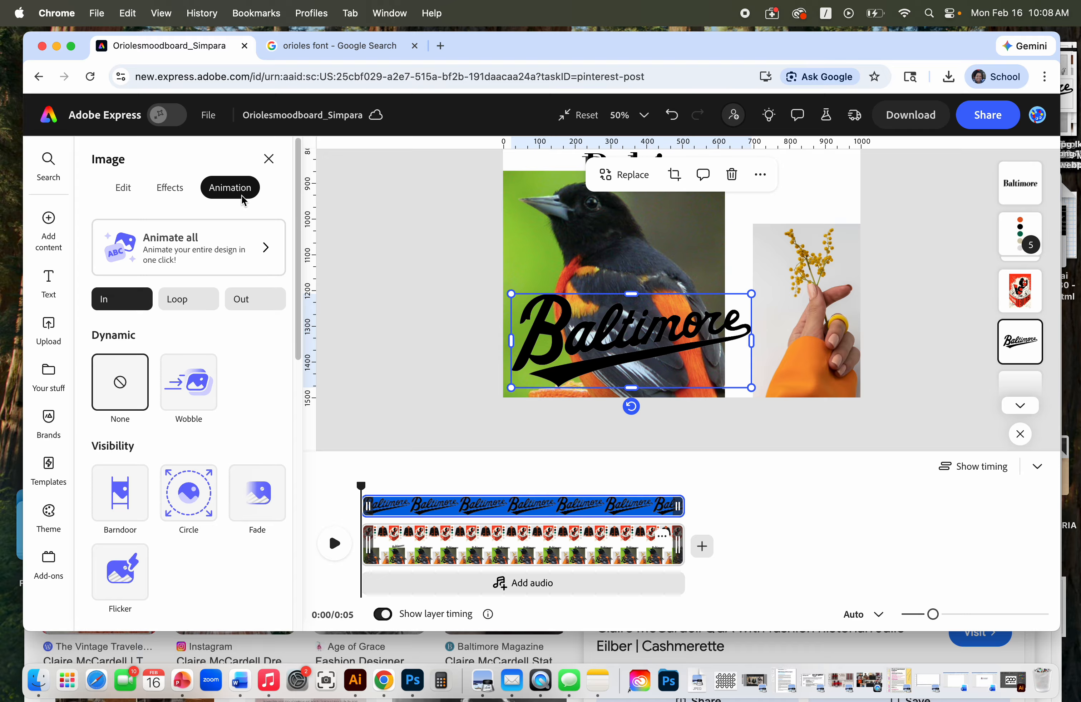
pyautogui.click(194, 402)
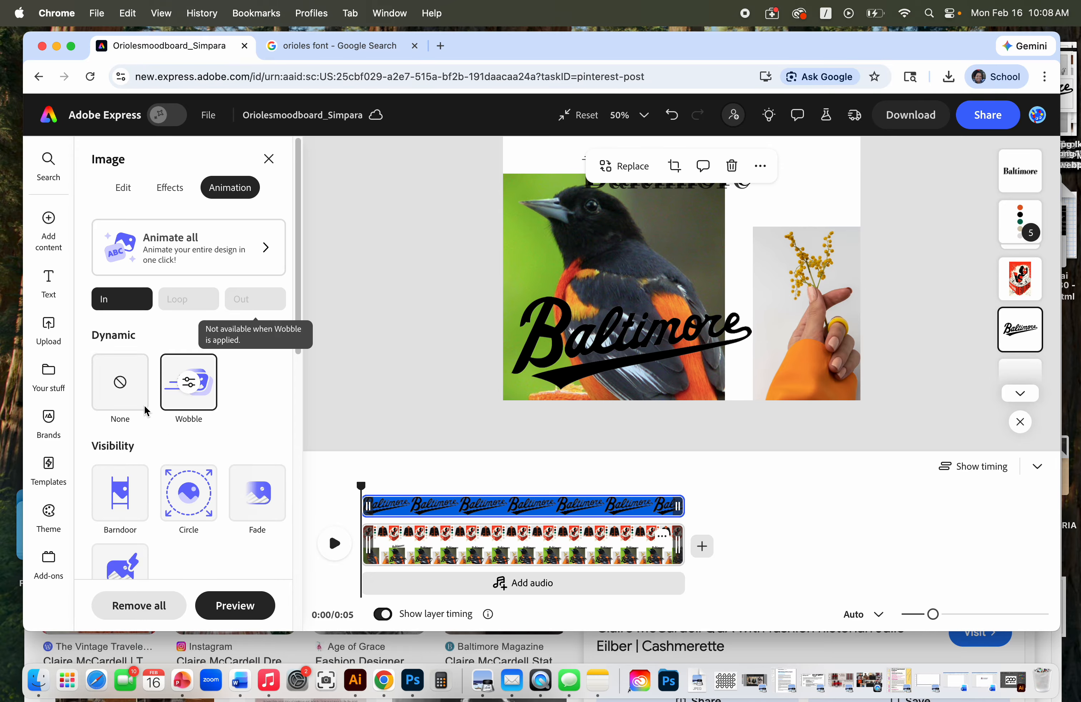
pyautogui.click(200, 502)
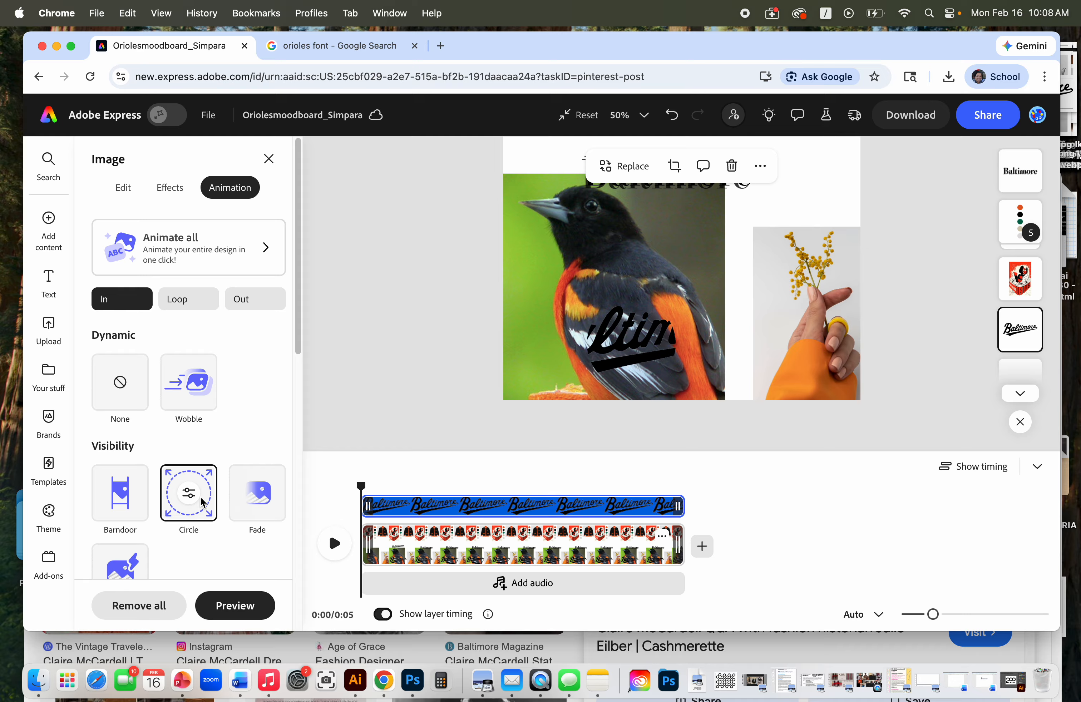
pyautogui.click(193, 397)
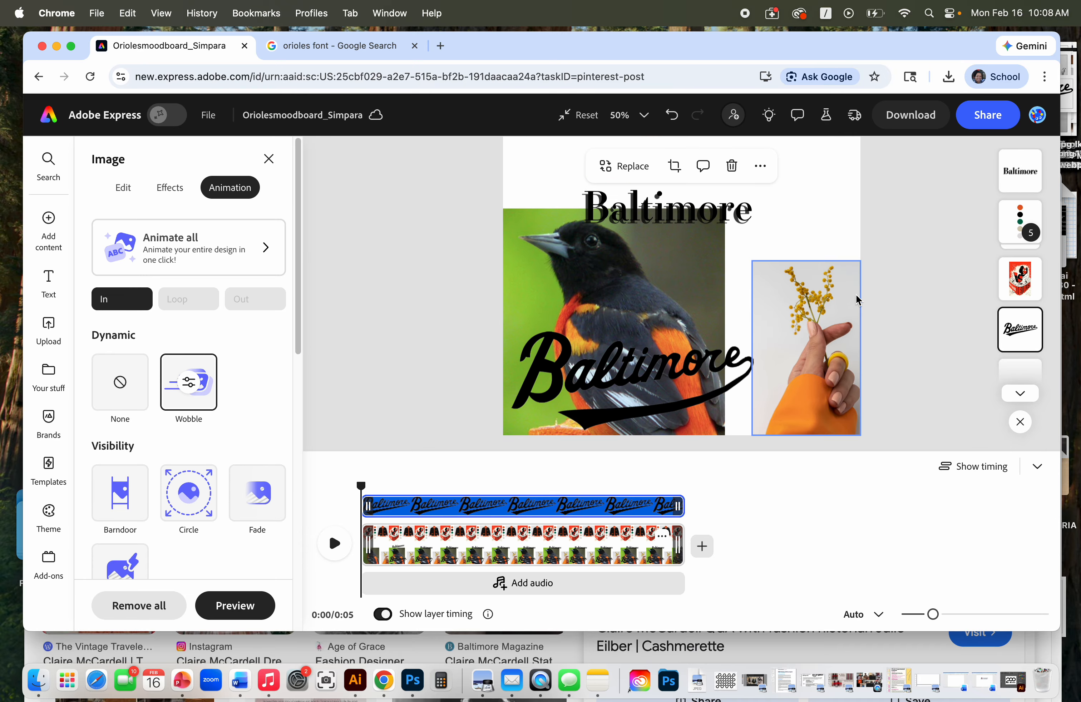
# Step: Delete the serif Baltimore text box above the bird photo
pyautogui.click(733, 241)
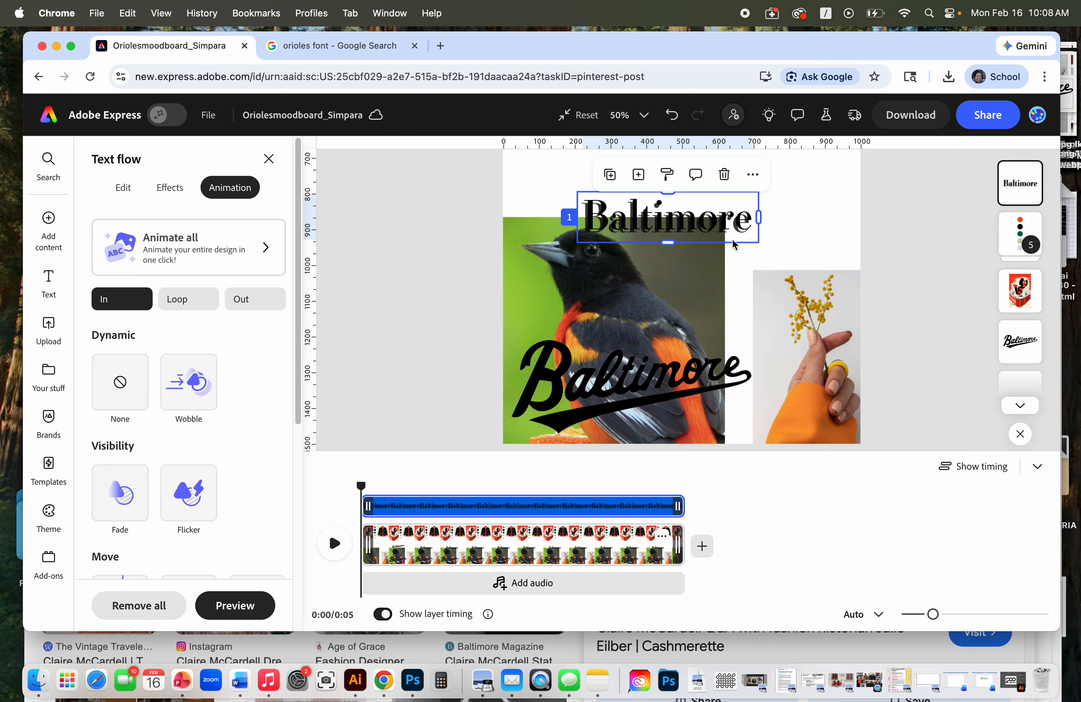
pyautogui.click(739, 215)
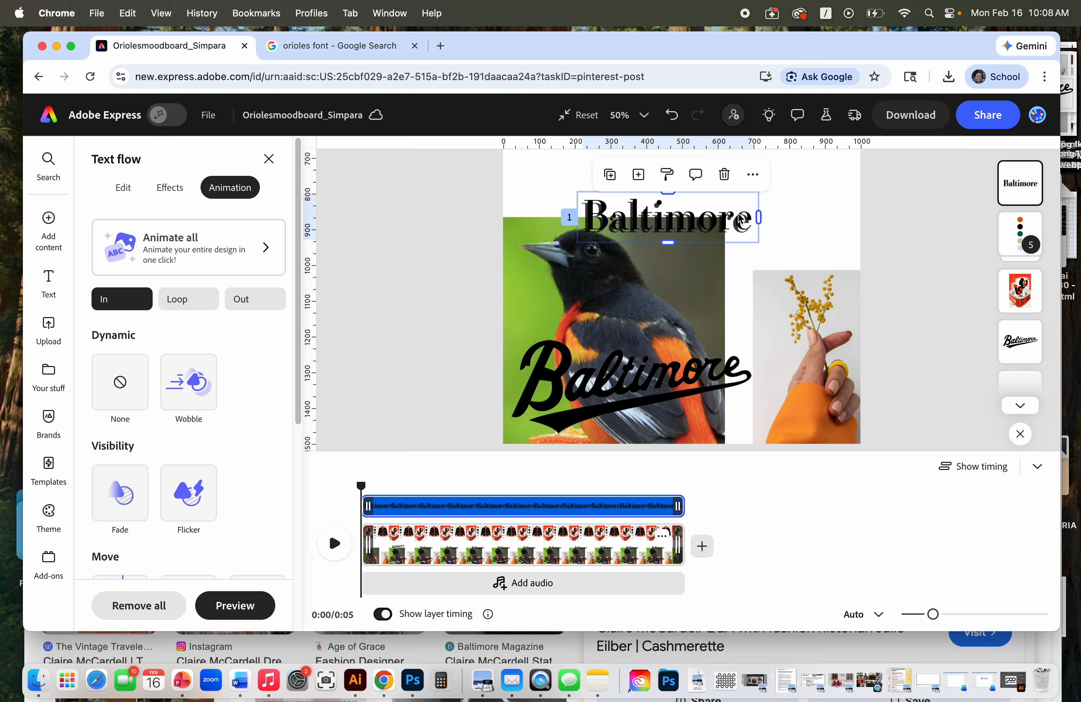
pyautogui.click(588, 218)
pyautogui.press('Delete')
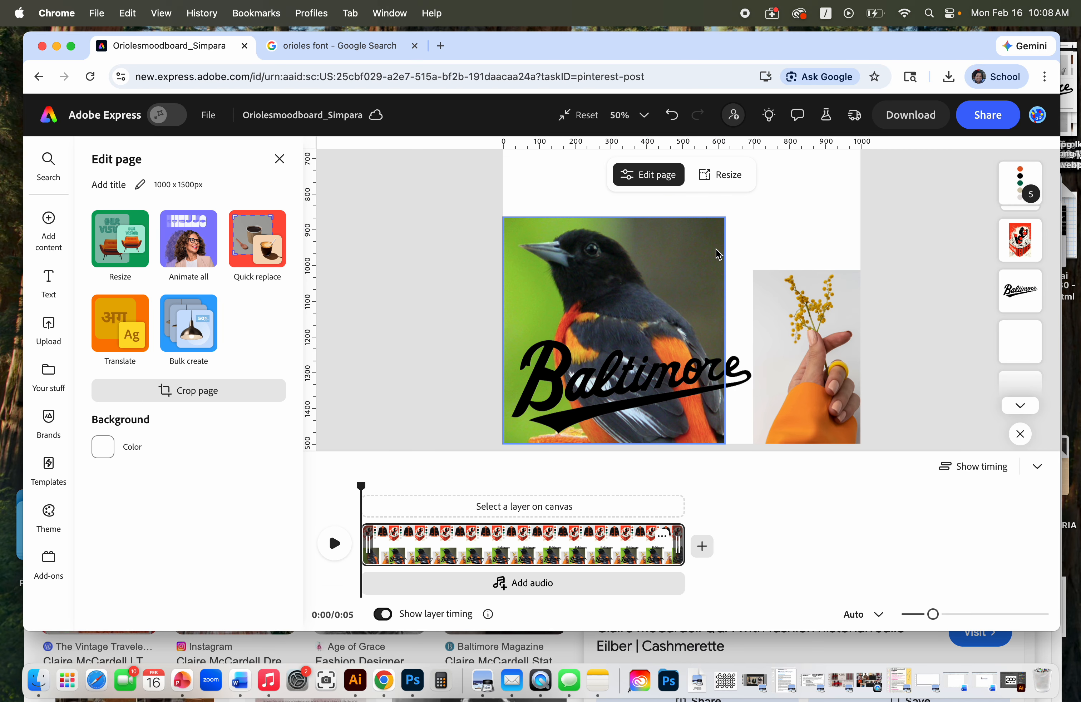
# Step: Try the Glow shadow on the Baltimore script lettering and replace it with a custom shadow in an orange color
pyautogui.click(628, 383)
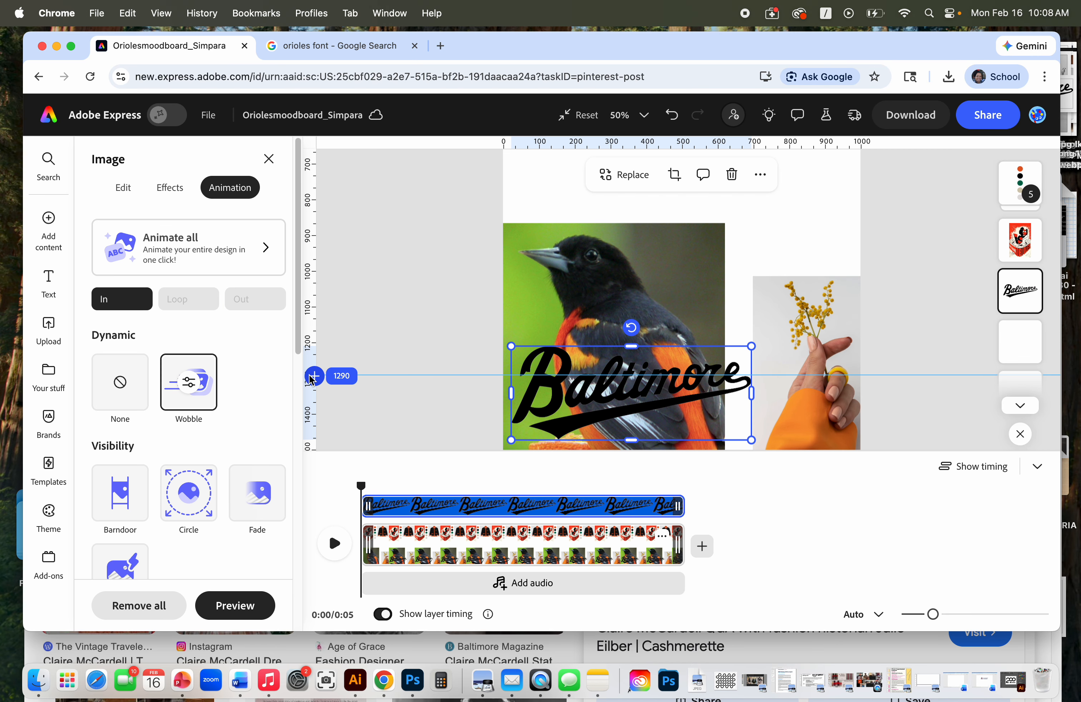
pyautogui.click(172, 187)
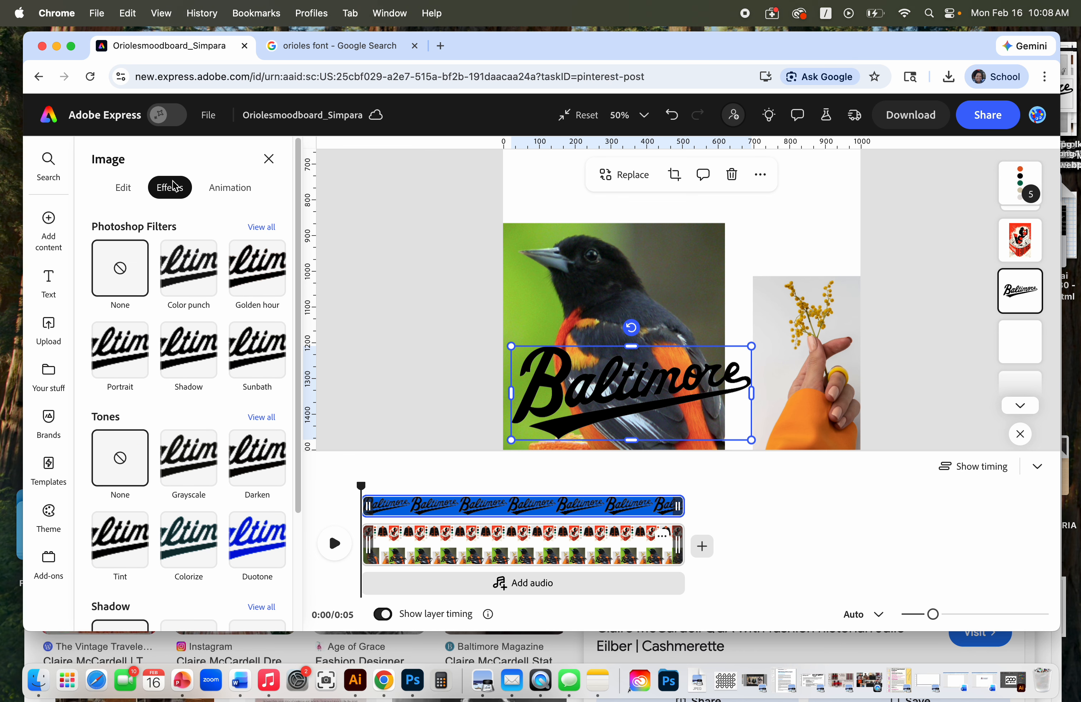
pyautogui.scroll(-5, 187, 274)
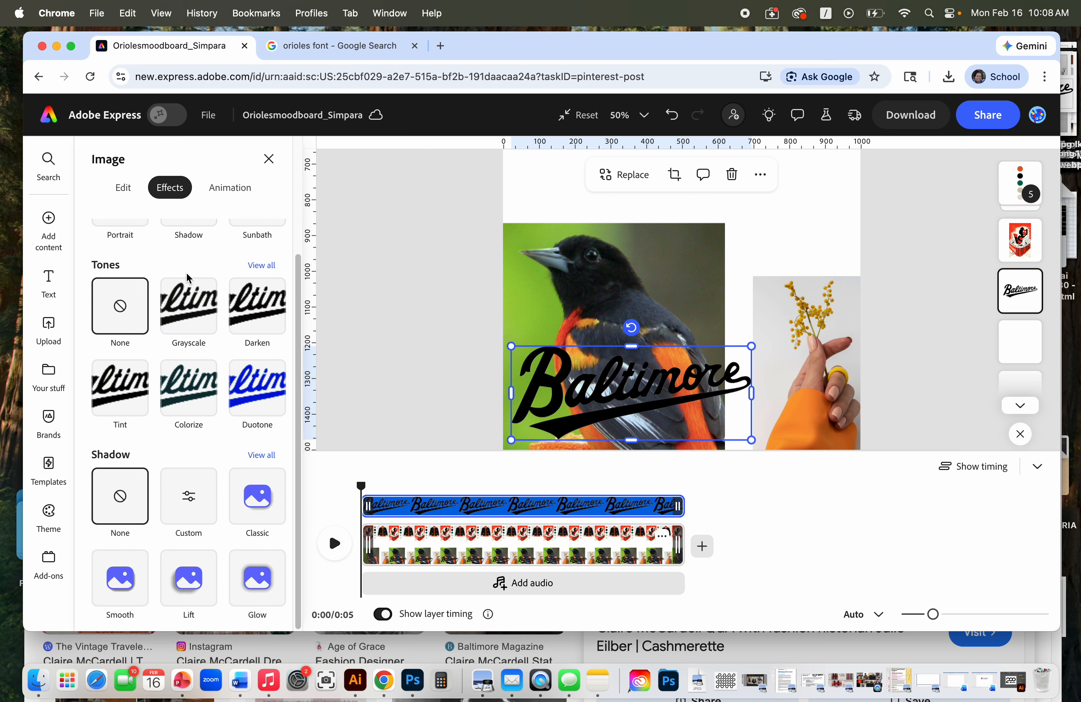
pyautogui.click(260, 588)
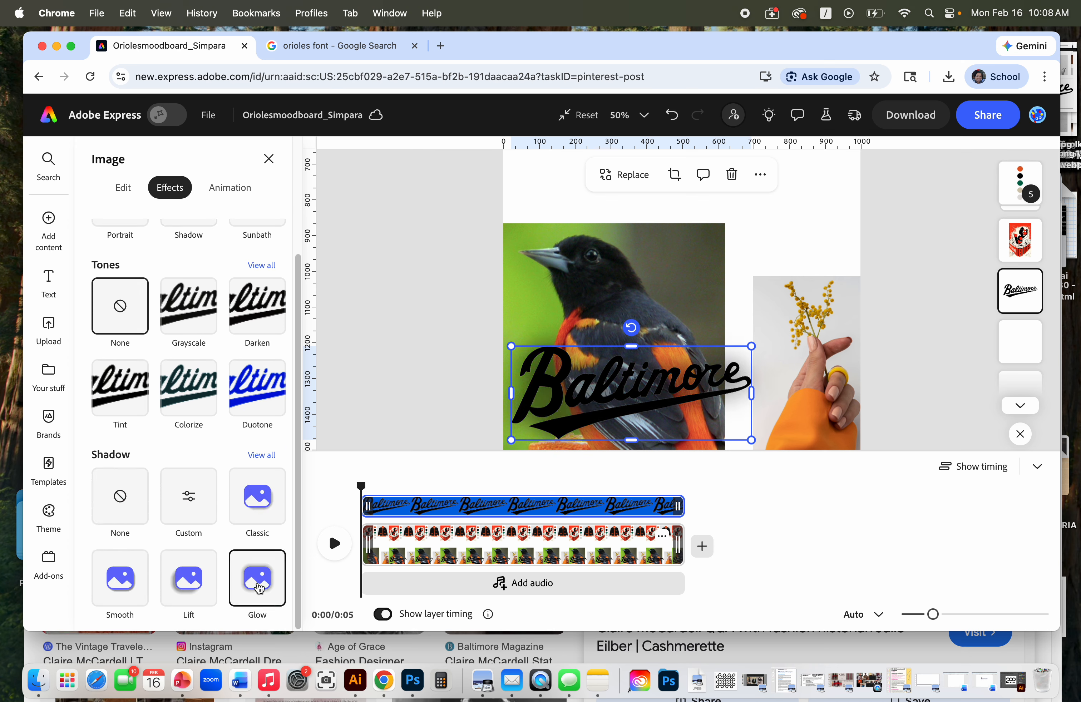
pyautogui.click(129, 503)
pyautogui.click(193, 508)
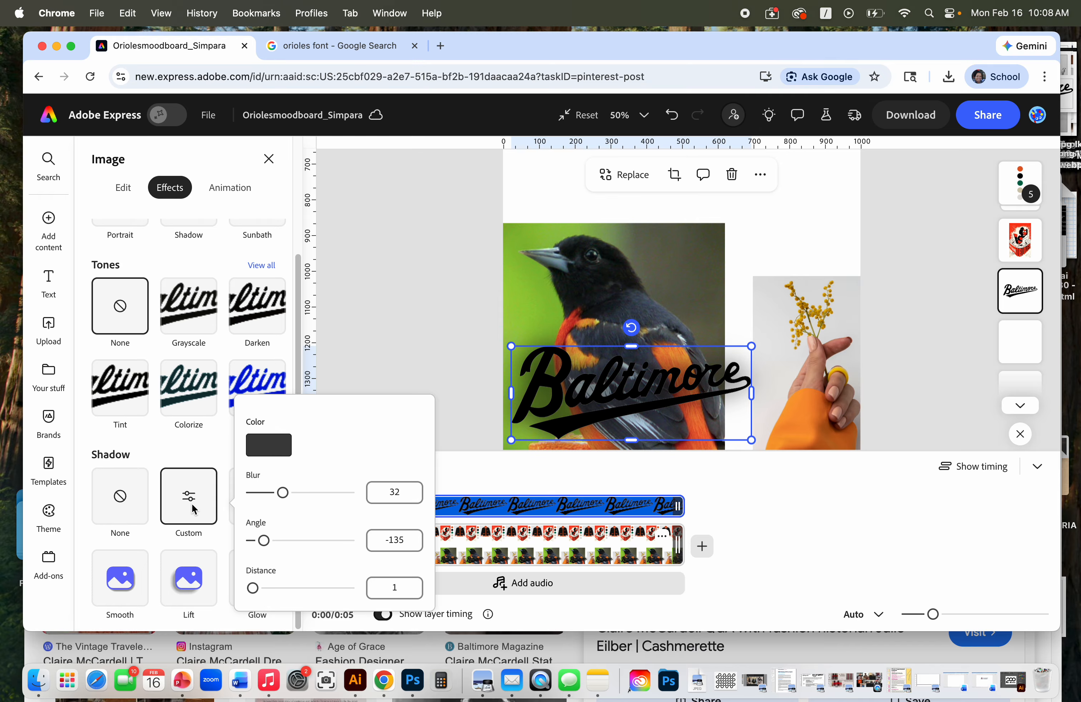
pyautogui.click(265, 453)
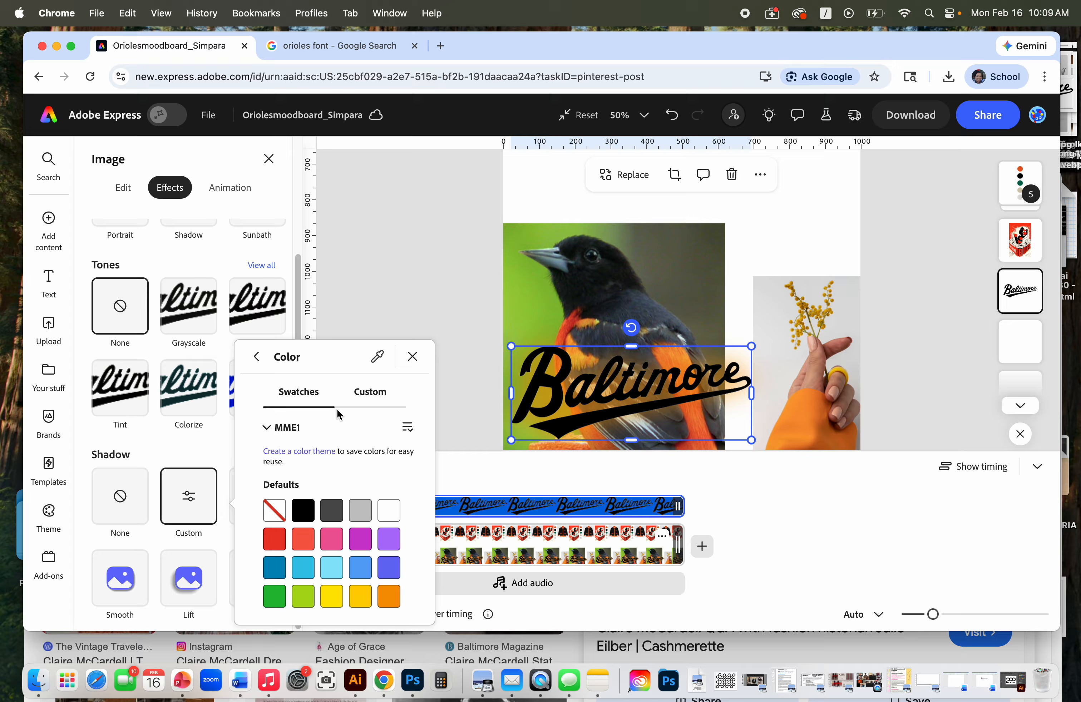
pyautogui.click(412, 356)
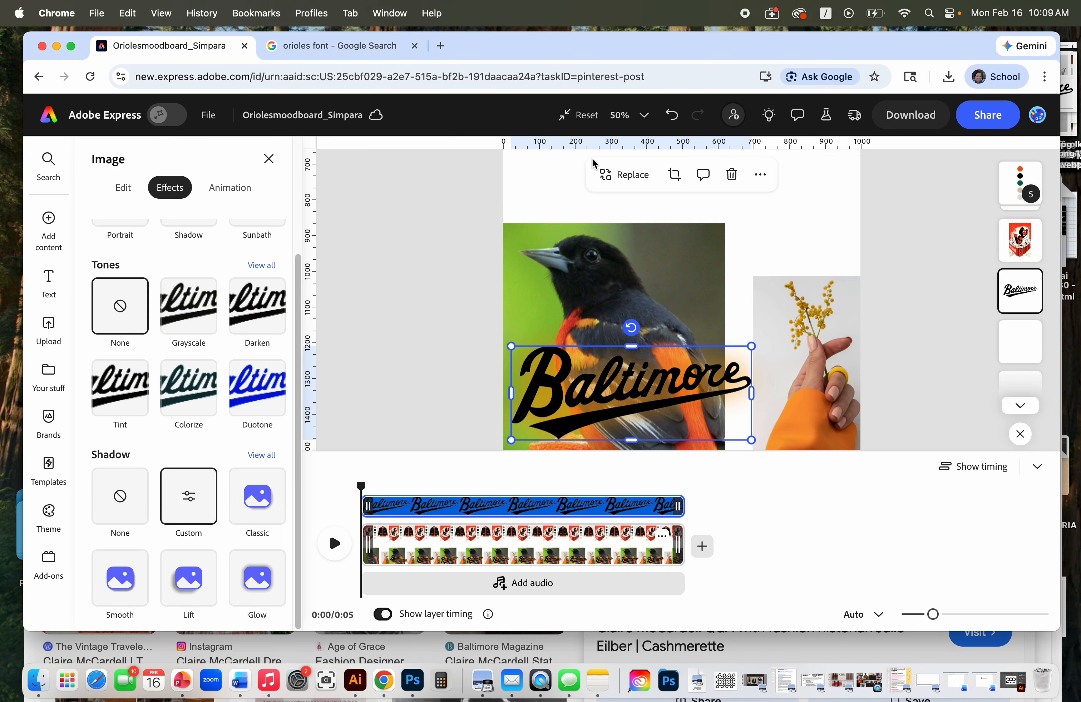
# Step: Undo the custom shadow on the Baltimore script lettering and play back the page animation
pyautogui.click(670, 118)
pyautogui.click(669, 118)
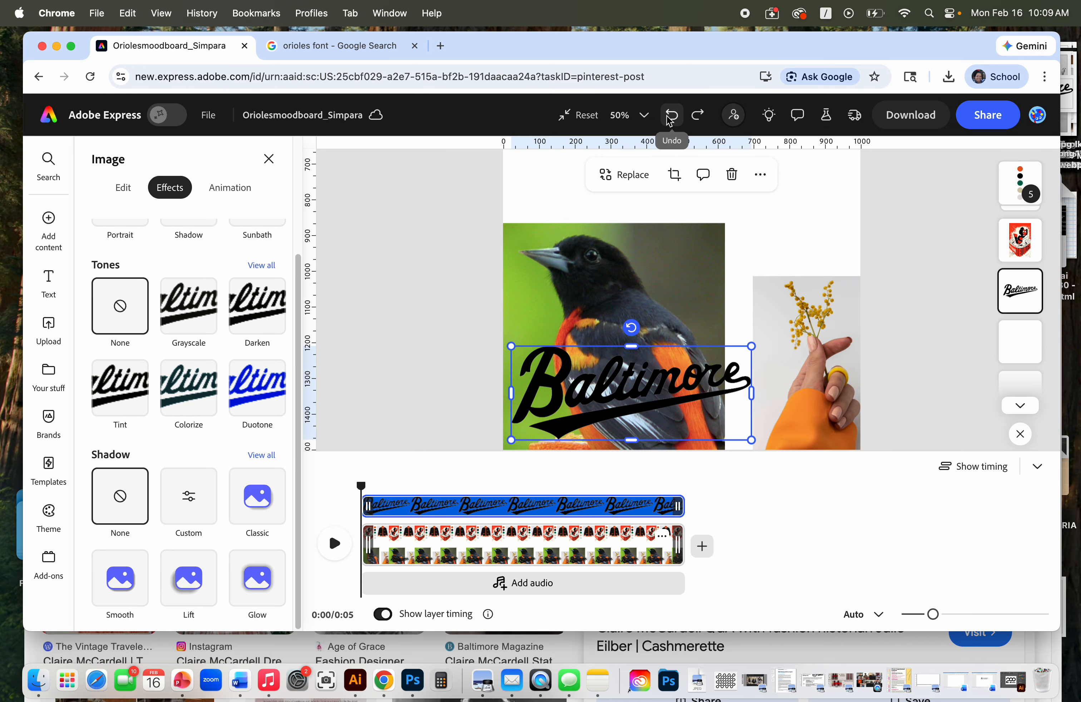
pyautogui.click(746, 262)
pyautogui.click(330, 549)
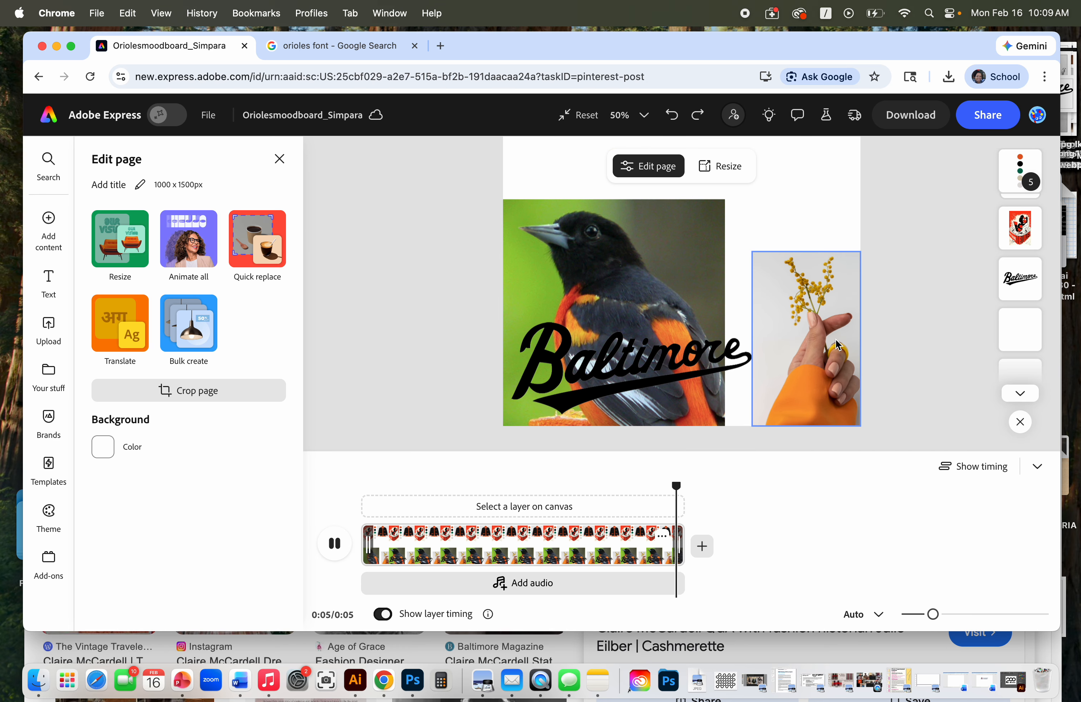
# Step: Delete the photo of the hand holding yellow flowers beside the bird photo
pyautogui.click(821, 340)
pyautogui.press('BackSpace')
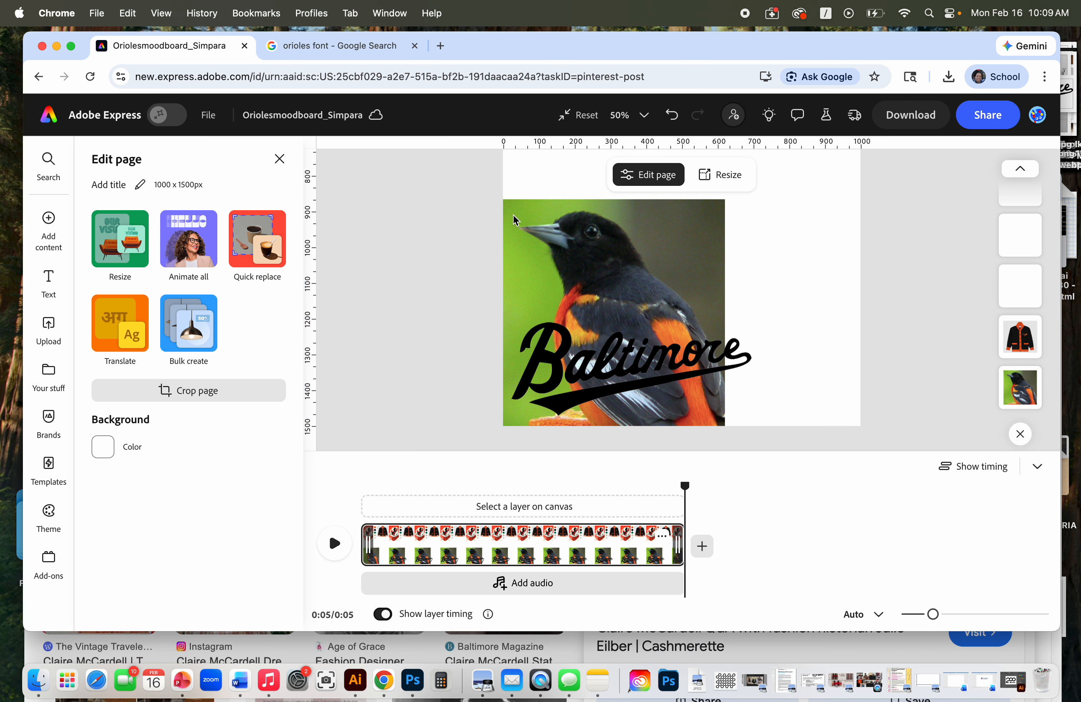
# Step: Upload the Orioles satin jacket image os8.jpg from the Desktop and add it as a layer on the canvas
pyautogui.scroll(10, 514, 217)
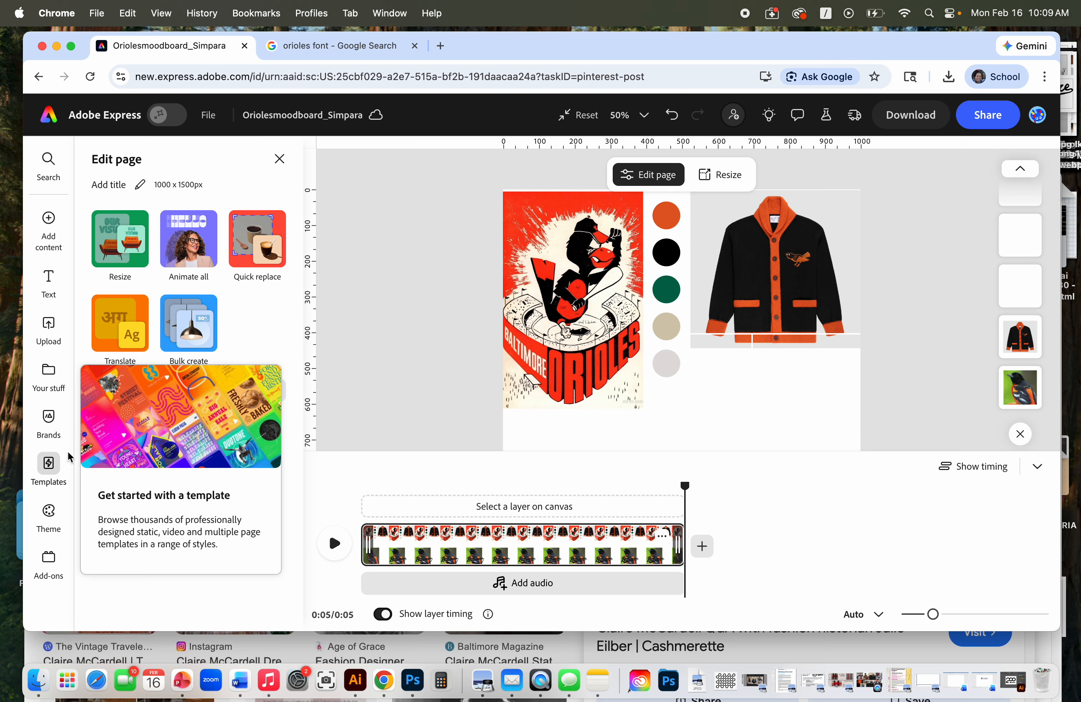
pyautogui.click(47, 329)
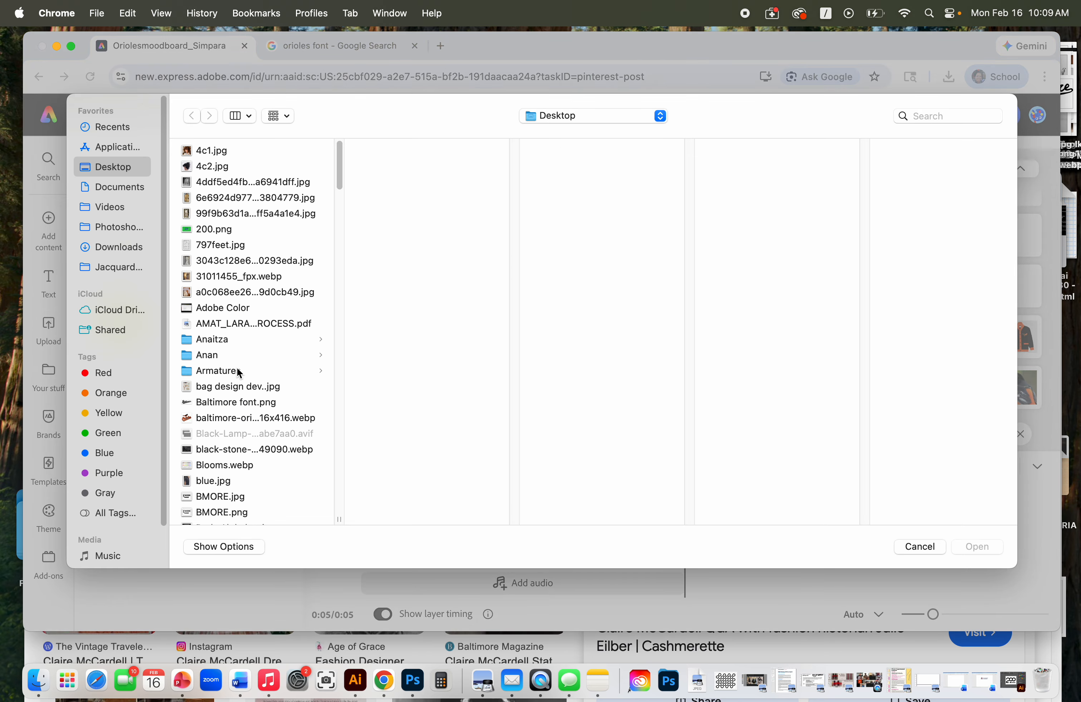
pyautogui.scroll(-20, 242, 371)
pyautogui.scroll(-5, 253, 387)
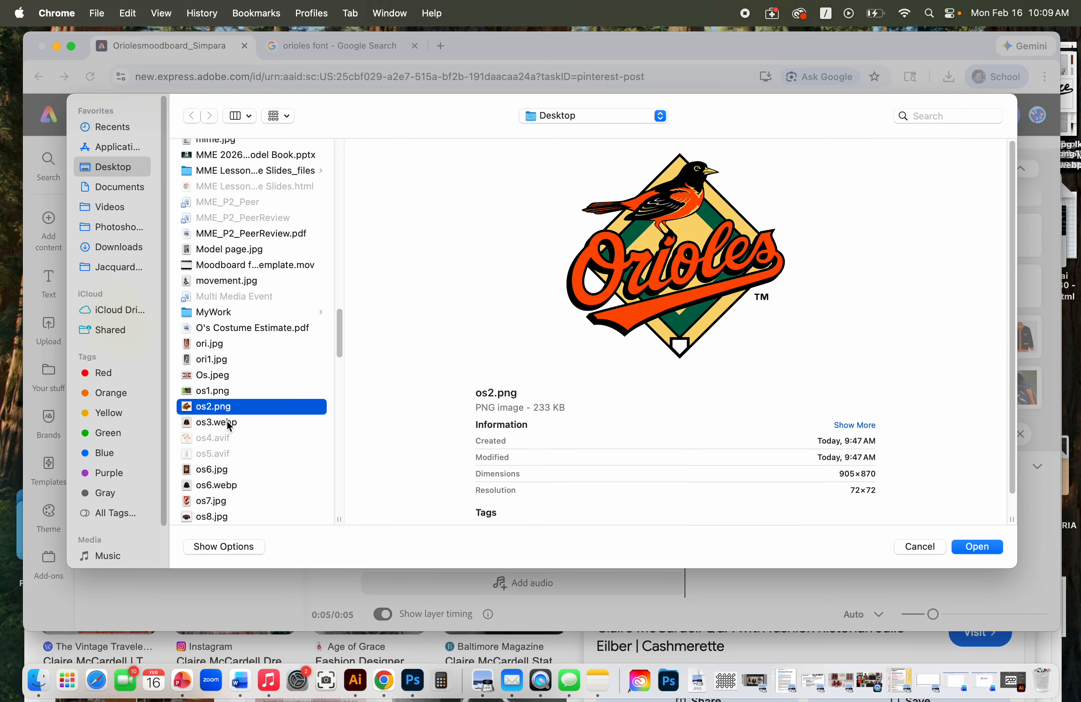
pyautogui.click(227, 424)
pyautogui.click(220, 392)
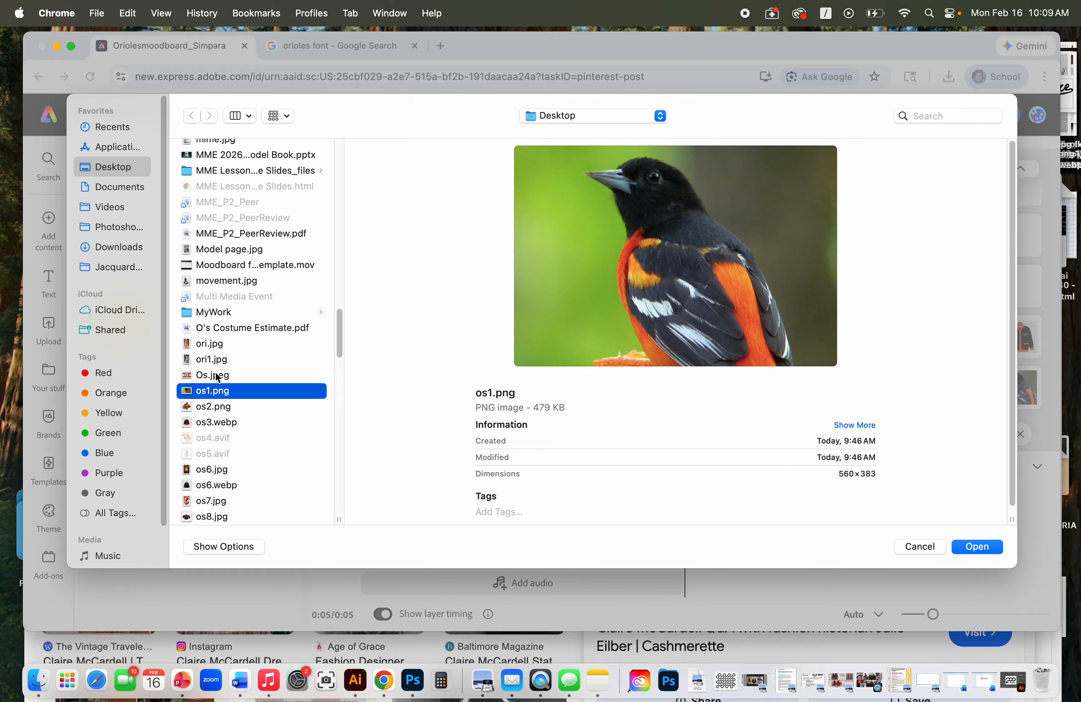
pyautogui.click(220, 374)
pyautogui.click(223, 360)
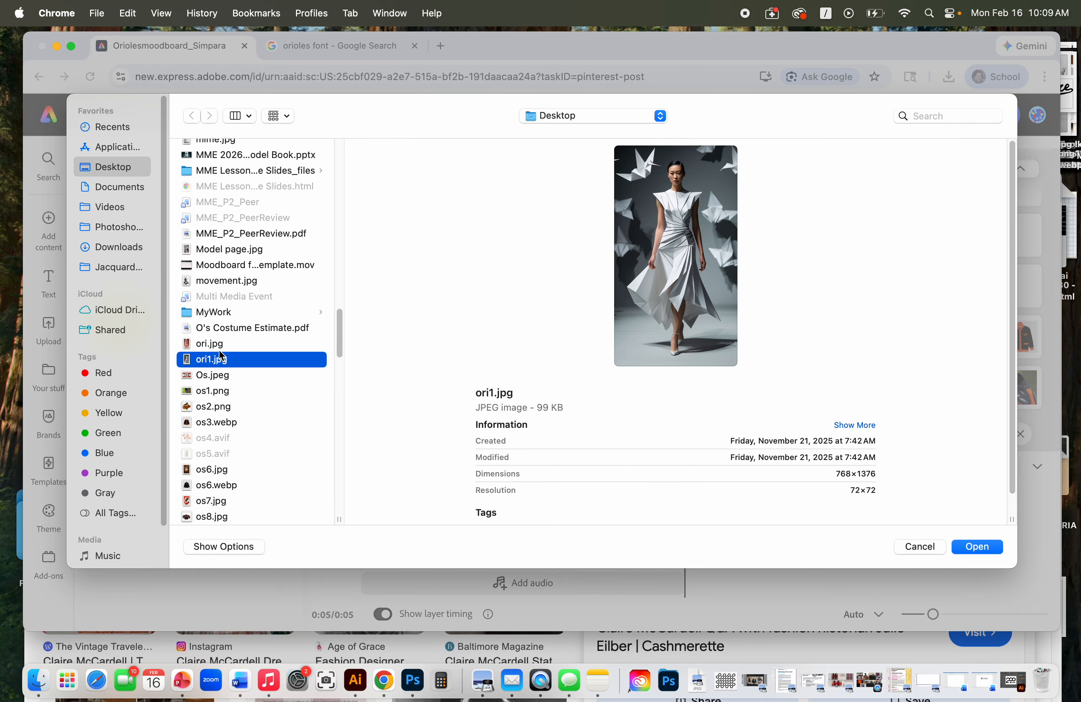
pyautogui.click(225, 472)
pyautogui.click(227, 486)
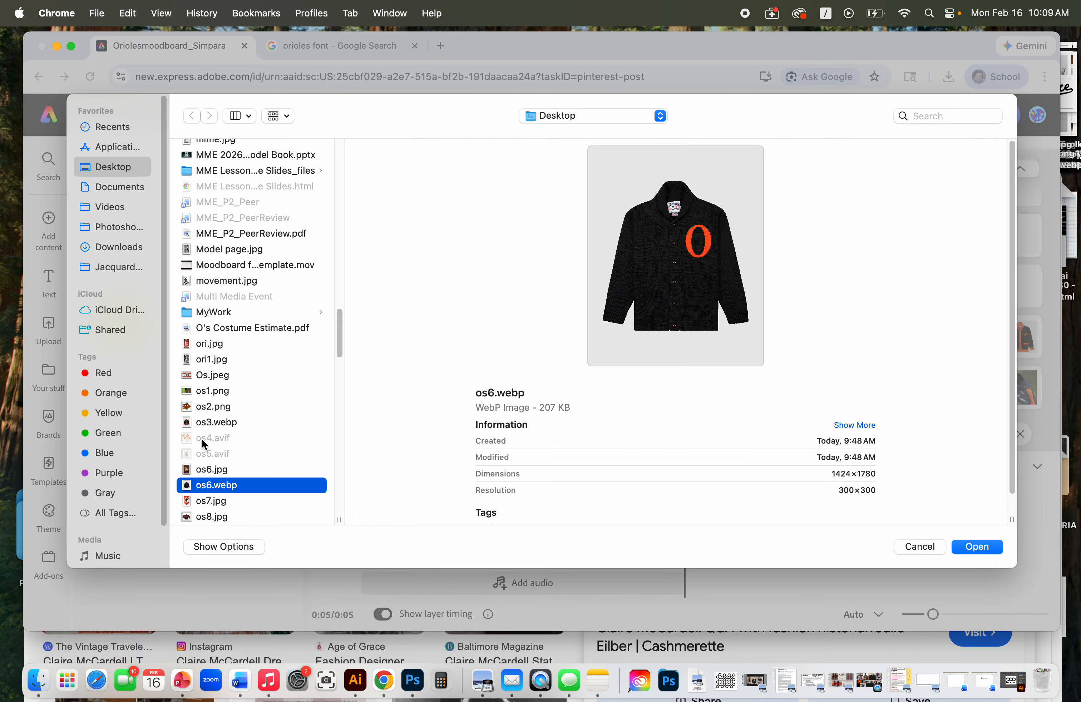
pyautogui.scroll(-3, 224, 456)
pyautogui.click(218, 426)
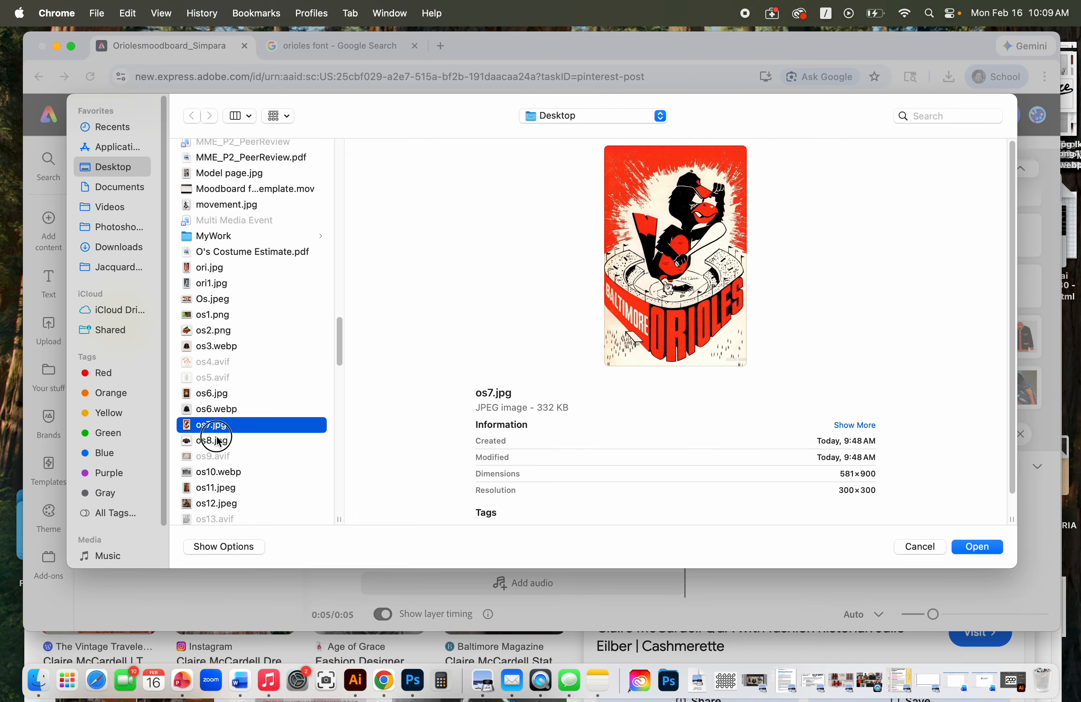
pyautogui.click(218, 440)
pyautogui.scroll(-5, 221, 397)
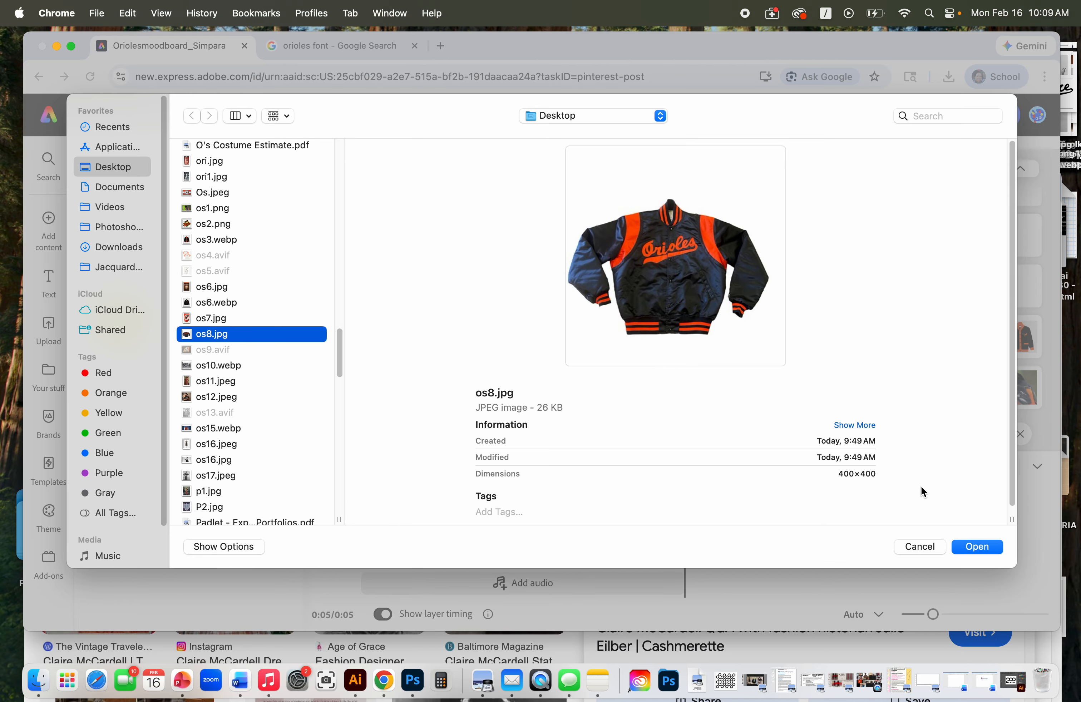
pyautogui.click(972, 547)
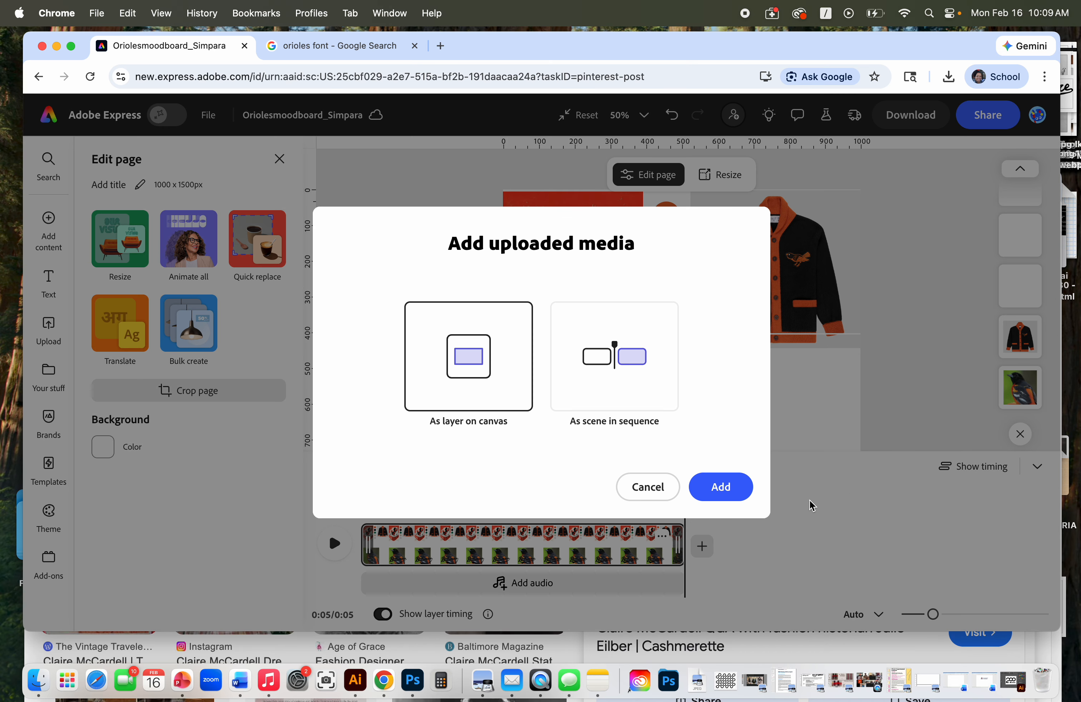
pyautogui.click(729, 492)
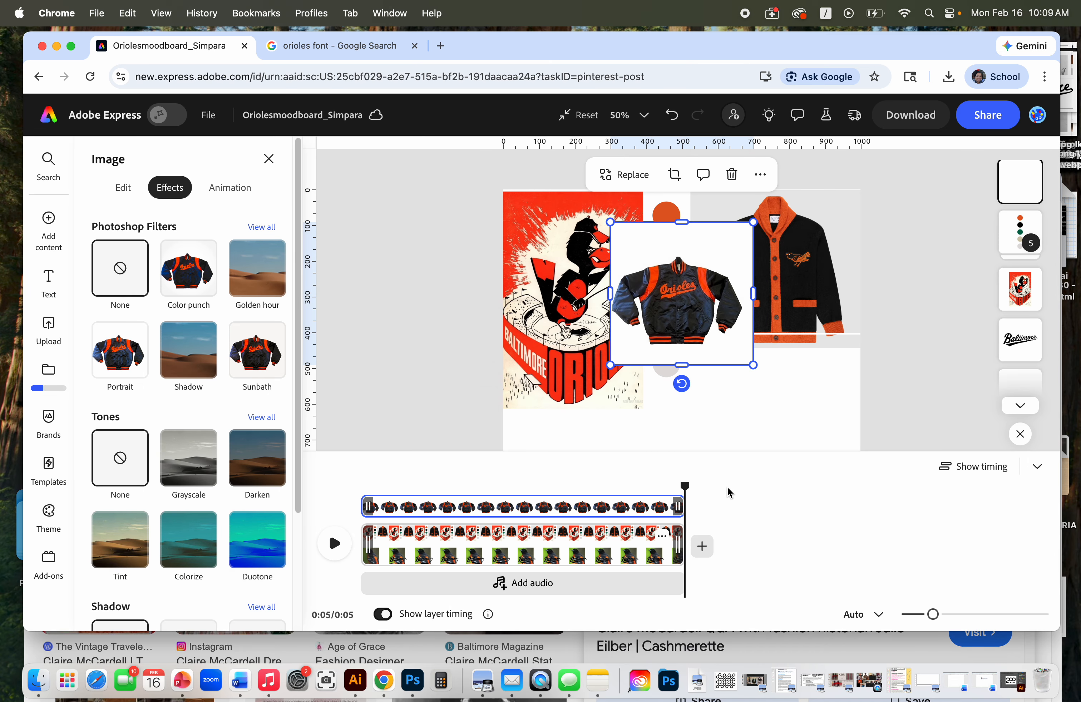
# Step: Move the satin jacket image over the lower part of the cardigan photo and remove its background
pyautogui.moveTo(717, 316); pyautogui.dragTo(787, 379)
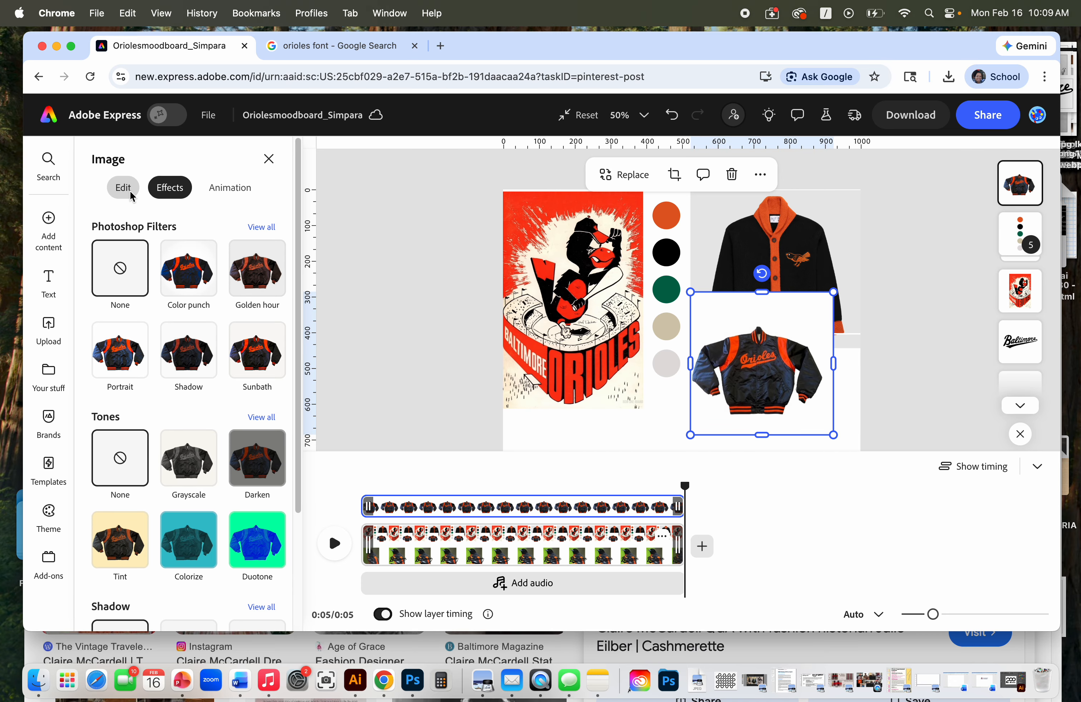
pyautogui.moveTo(49, 249)
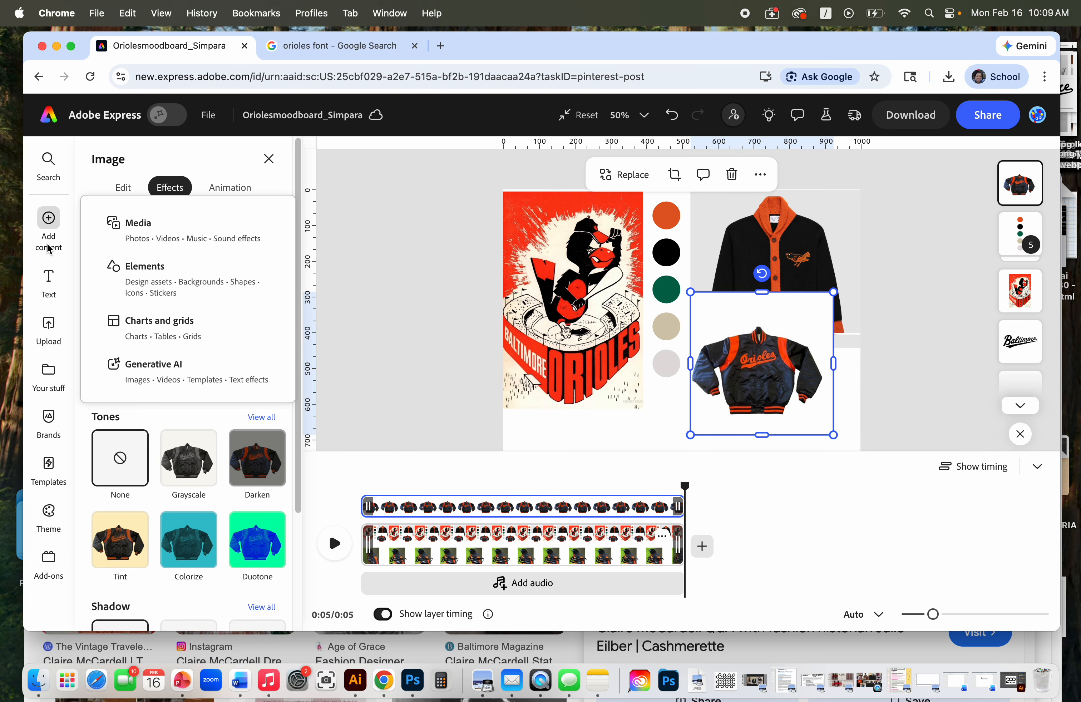
pyautogui.click(268, 159)
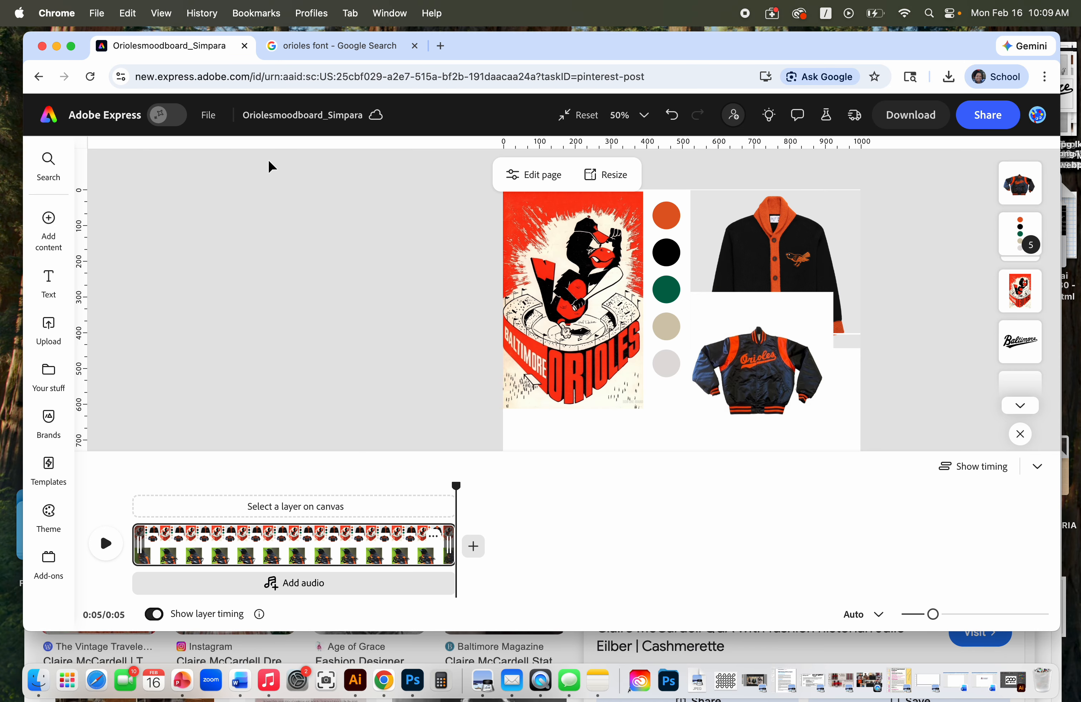
pyautogui.click(777, 380)
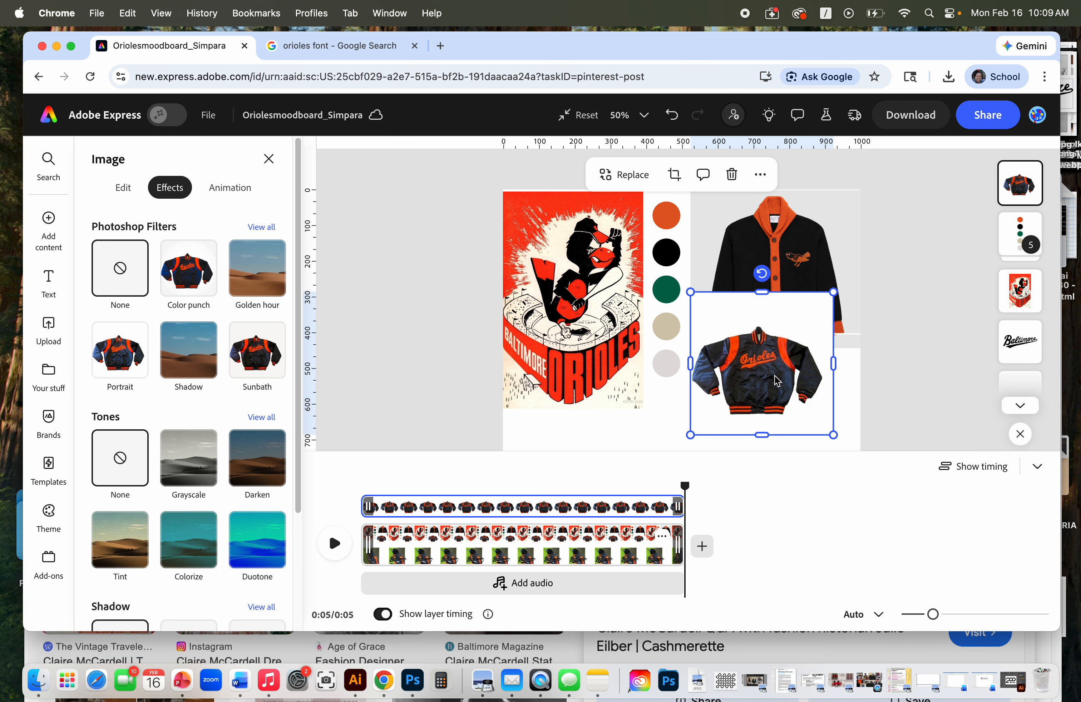
pyautogui.click(126, 188)
pyautogui.click(113, 255)
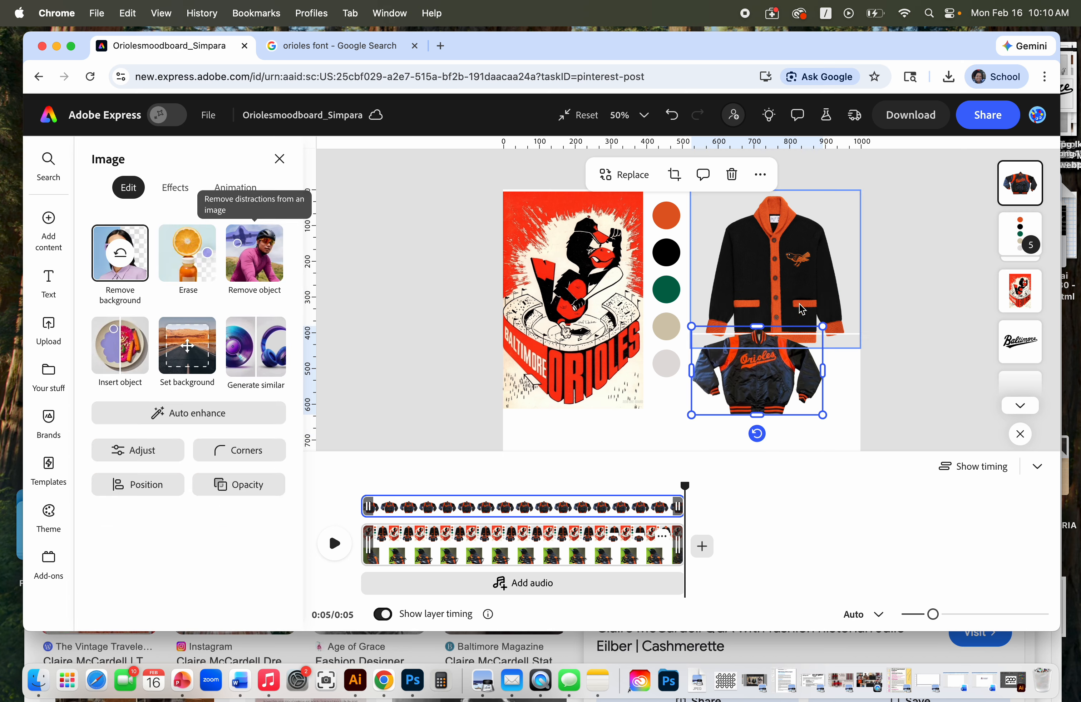
# Step: Shrink the bird photo to about 500 px wide, keeping it anchored in the page's lower-left corner
pyautogui.scroll(-5, 906, 307)
pyautogui.scroll(-3, 913, 312)
pyautogui.scroll(3, 913, 310)
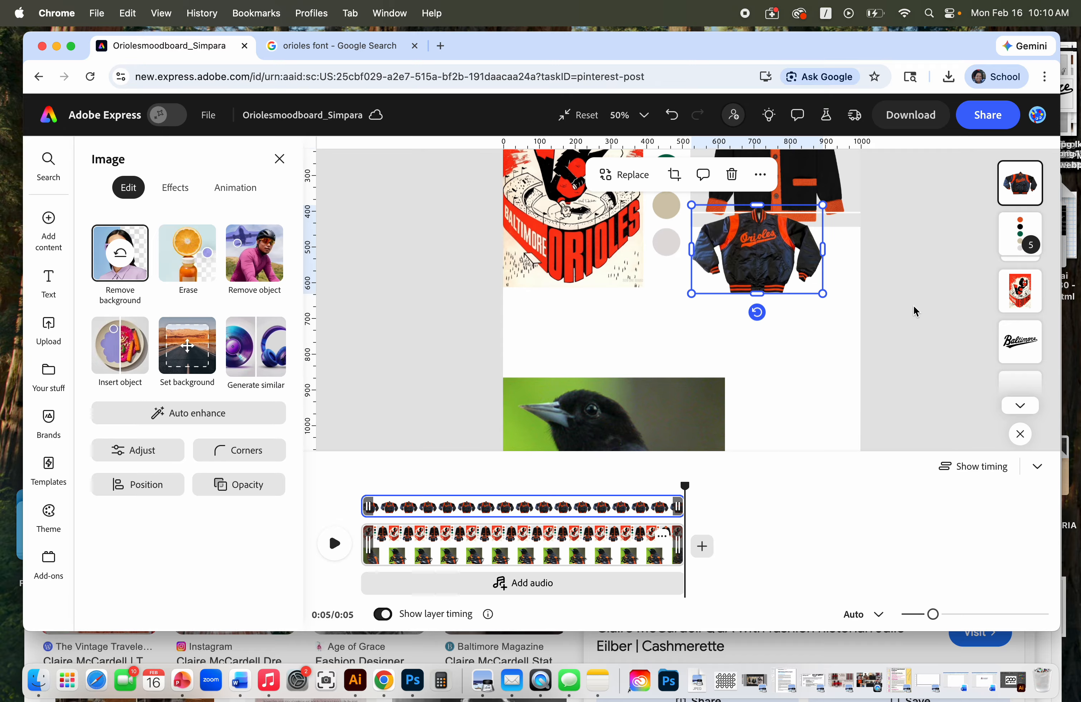
pyautogui.scroll(-6, 916, 310)
pyautogui.scroll(1, 917, 311)
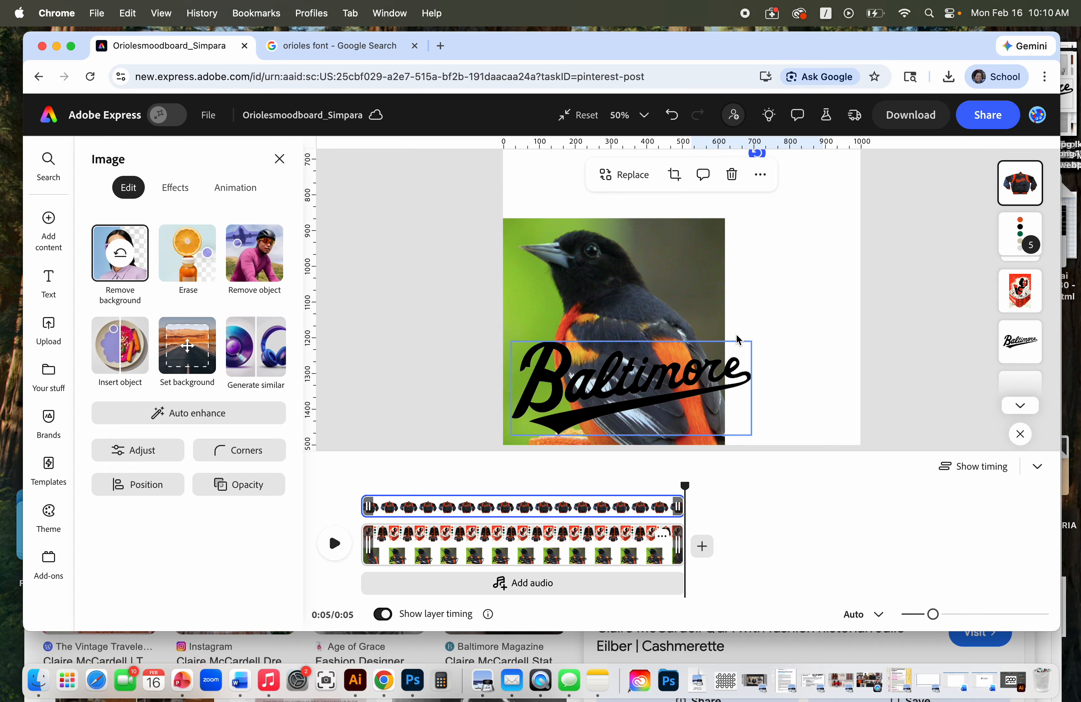
pyautogui.click(707, 319)
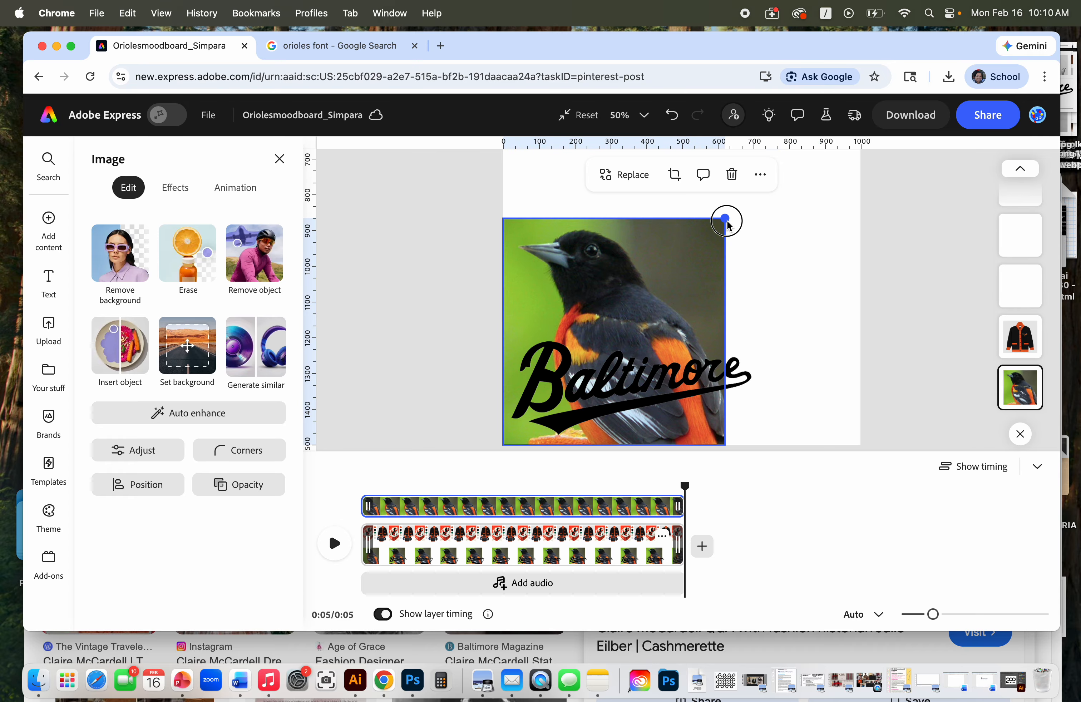
pyautogui.moveTo(727, 222); pyautogui.dragTo(682, 262)
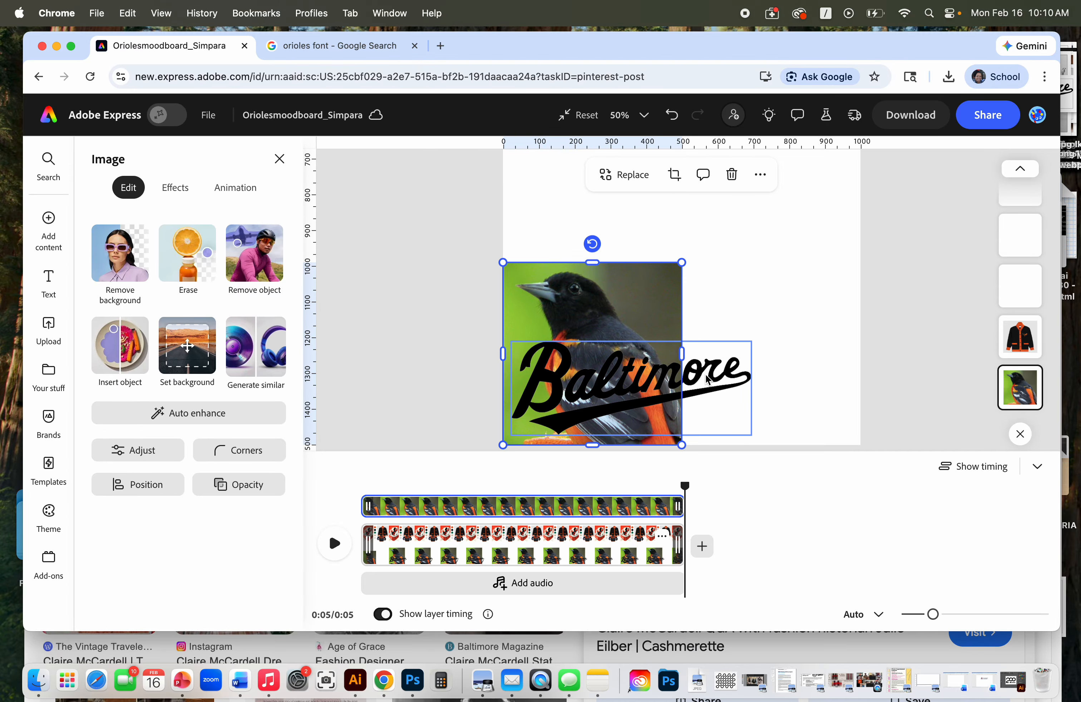
# Step: Move the Baltimore script lettering up and to the right, above the bird photo
pyautogui.moveTo(707, 379); pyautogui.dragTo(800, 357)
pyautogui.scroll(1, 863, 285)
pyautogui.scroll(3, 863, 285)
# Step: Move the satin jacket to the lower-left area of the page and the bird photo to its lower-right corner
pyautogui.click(759, 230)
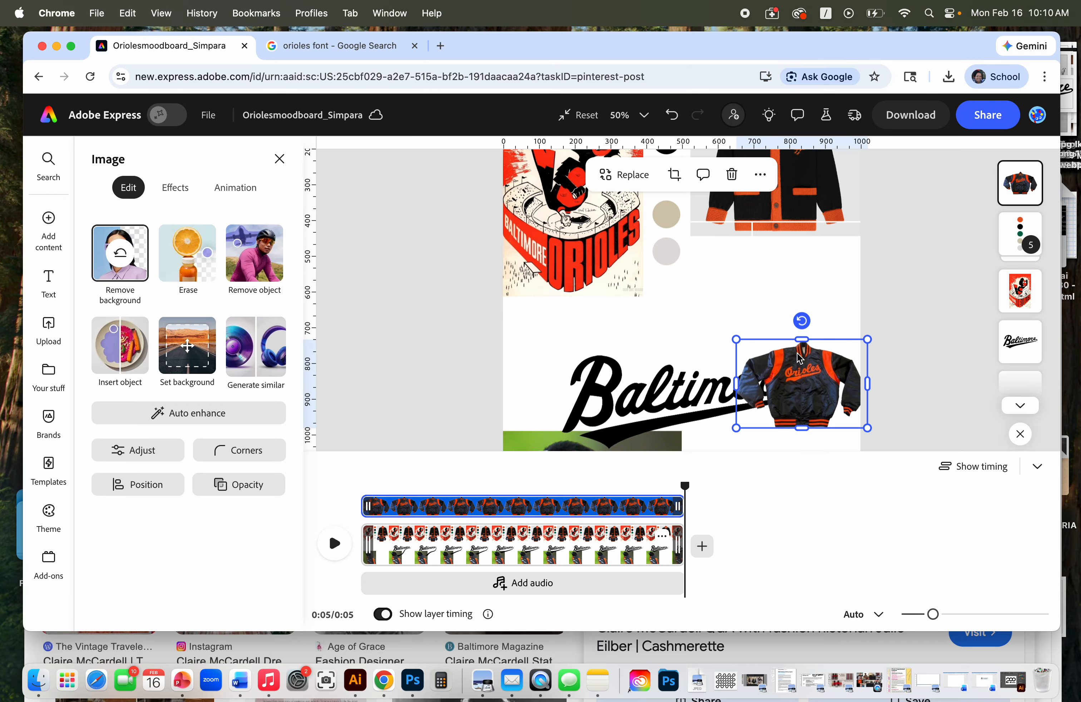
pyautogui.scroll(-4, 746, 285)
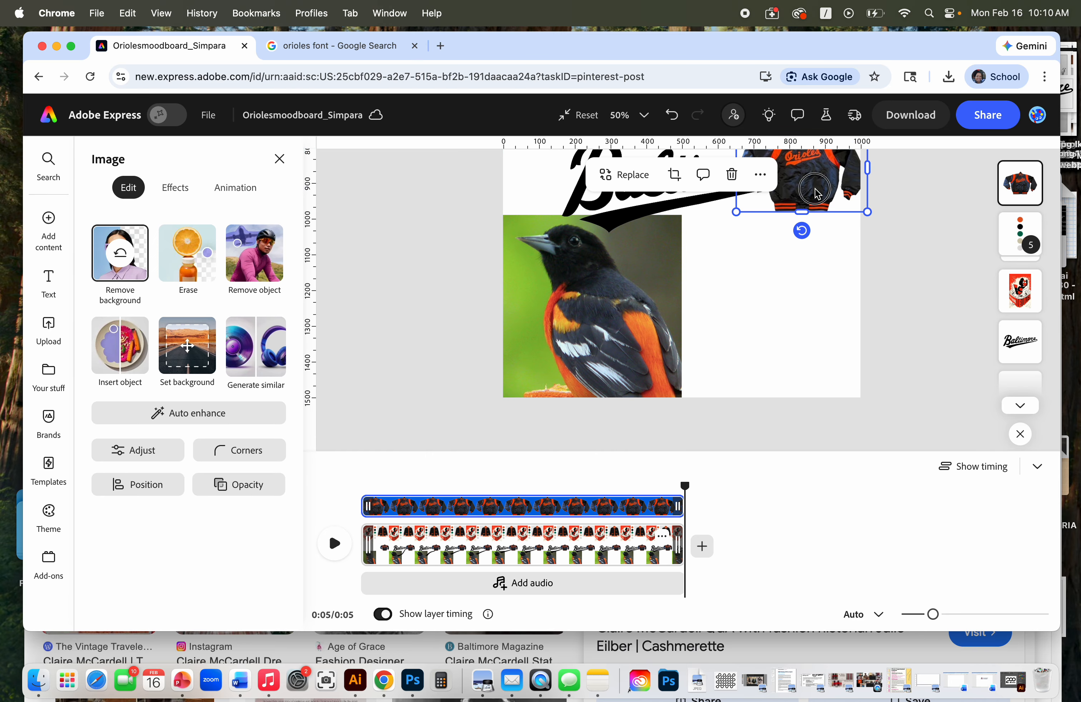
pyautogui.moveTo(816, 193); pyautogui.dragTo(550, 311)
pyautogui.moveTo(639, 270); pyautogui.dragTo(817, 271)
# Step: Enlarge the satin jacket to about 630 px wide, starting at the page's left edge and overlapping the bird photo
pyautogui.click(560, 294)
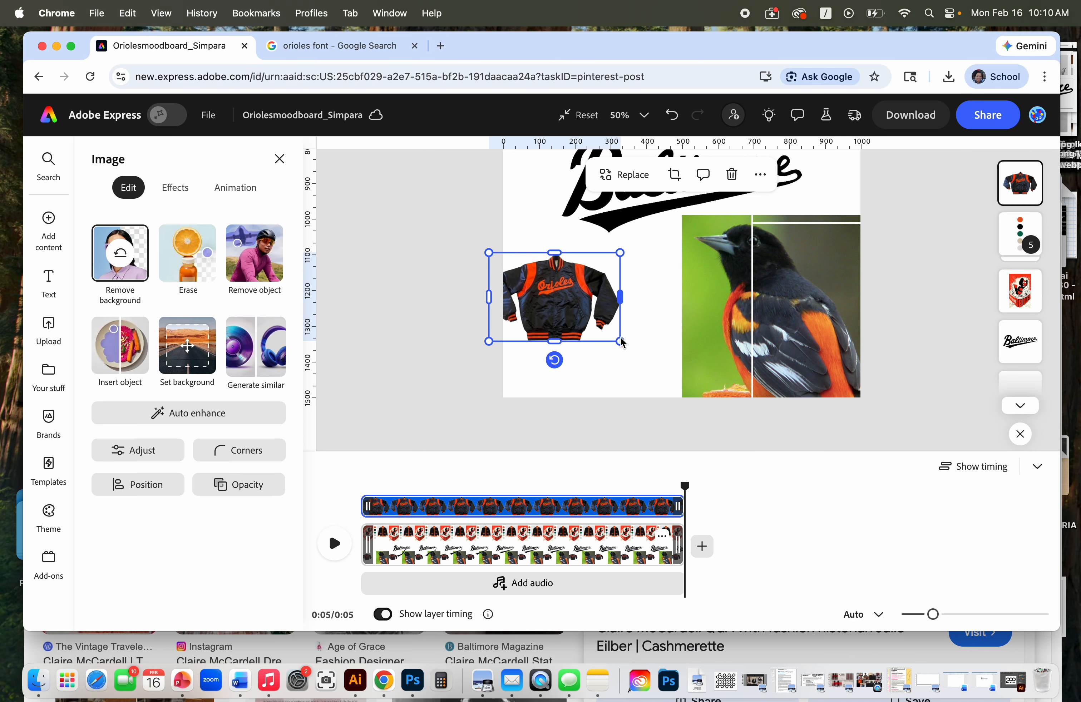
pyautogui.moveTo(621, 342); pyautogui.dragTo(663, 367)
pyautogui.moveTo(558, 330)
pyautogui.mouseDown()
pyautogui.moveTo(579, 335)
pyautogui.moveTo(572, 330)
pyautogui.mouseUp()
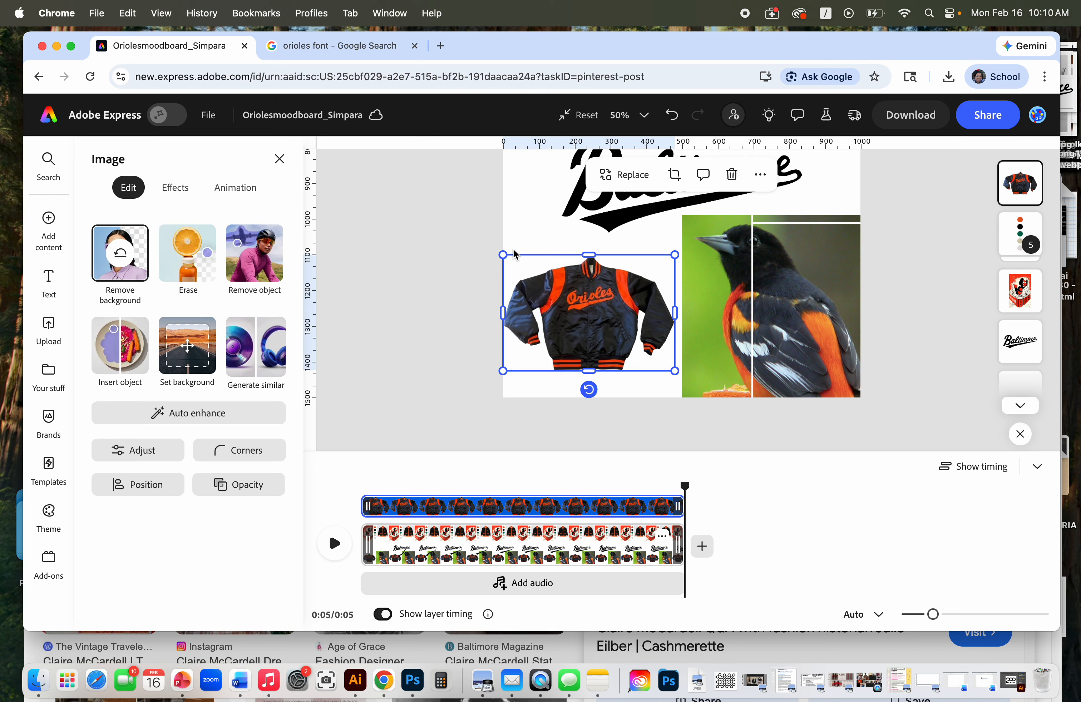
pyautogui.moveTo(503, 255); pyautogui.dragTo(457, 224)
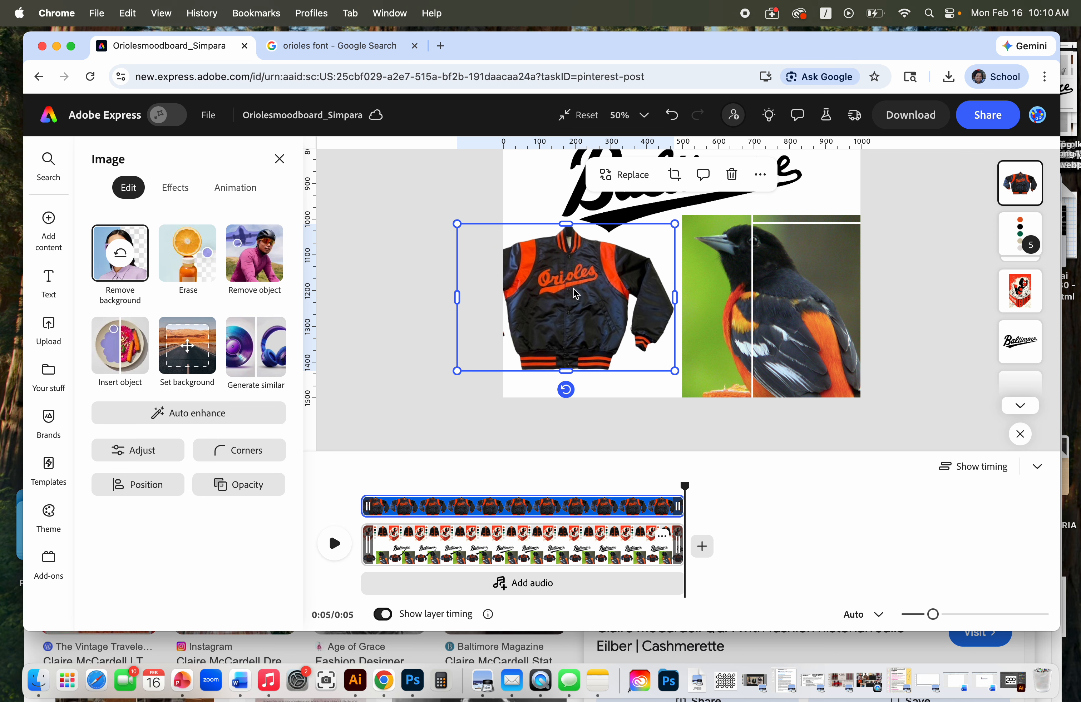
pyautogui.moveTo(575, 294); pyautogui.dragTo(613, 290)
pyautogui.moveTo(505, 228); pyautogui.dragTo(499, 224)
pyautogui.moveTo(612, 283); pyautogui.dragTo(619, 296)
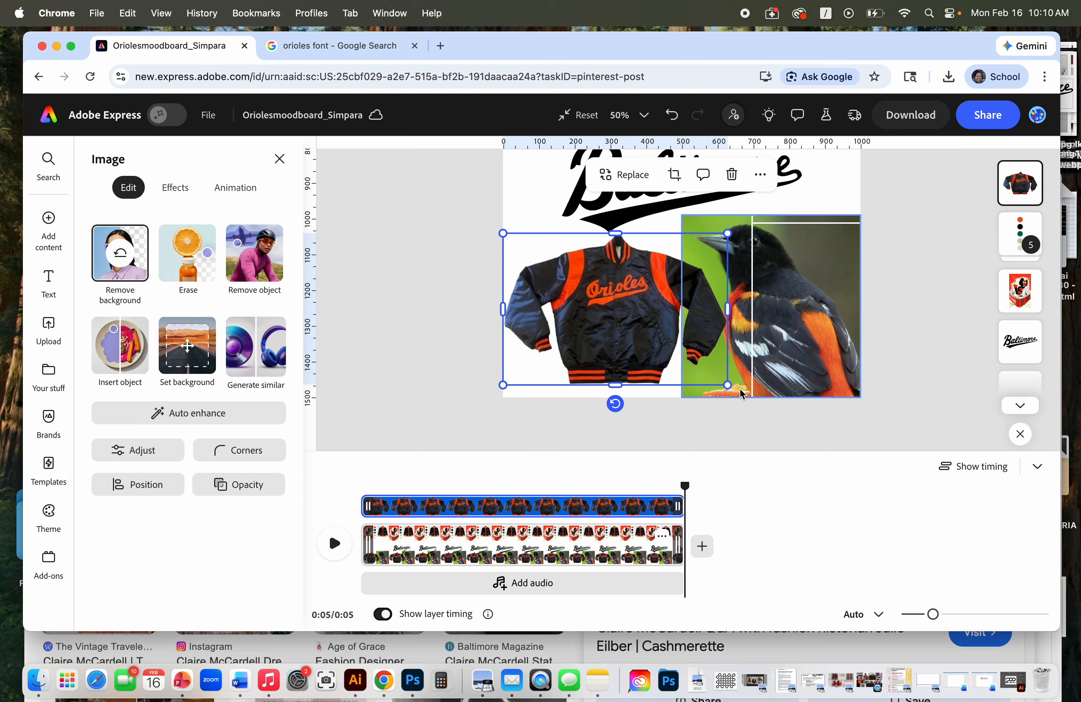
pyautogui.moveTo(731, 391); pyautogui.dragTo(733, 394)
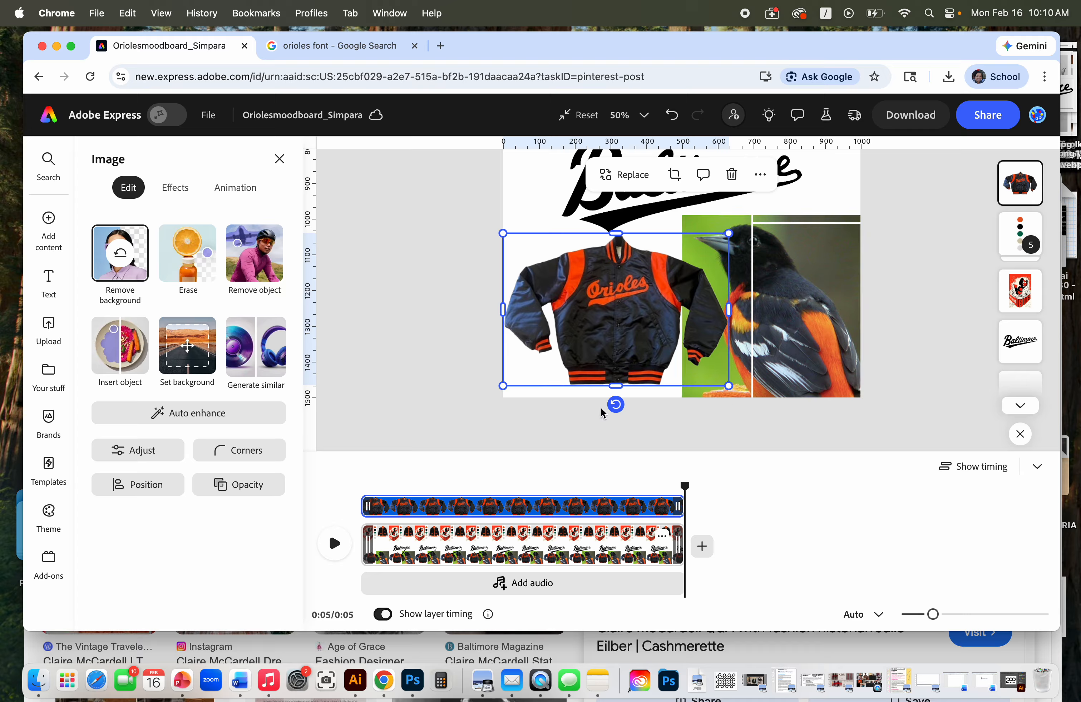
# Step: Tilt the satin jacket slightly counterclockwise and nudge it into place beside the bird photo
pyautogui.moveTo(616, 404); pyautogui.dragTo(643, 405)
pyautogui.moveTo(624, 342); pyautogui.dragTo(620, 338)
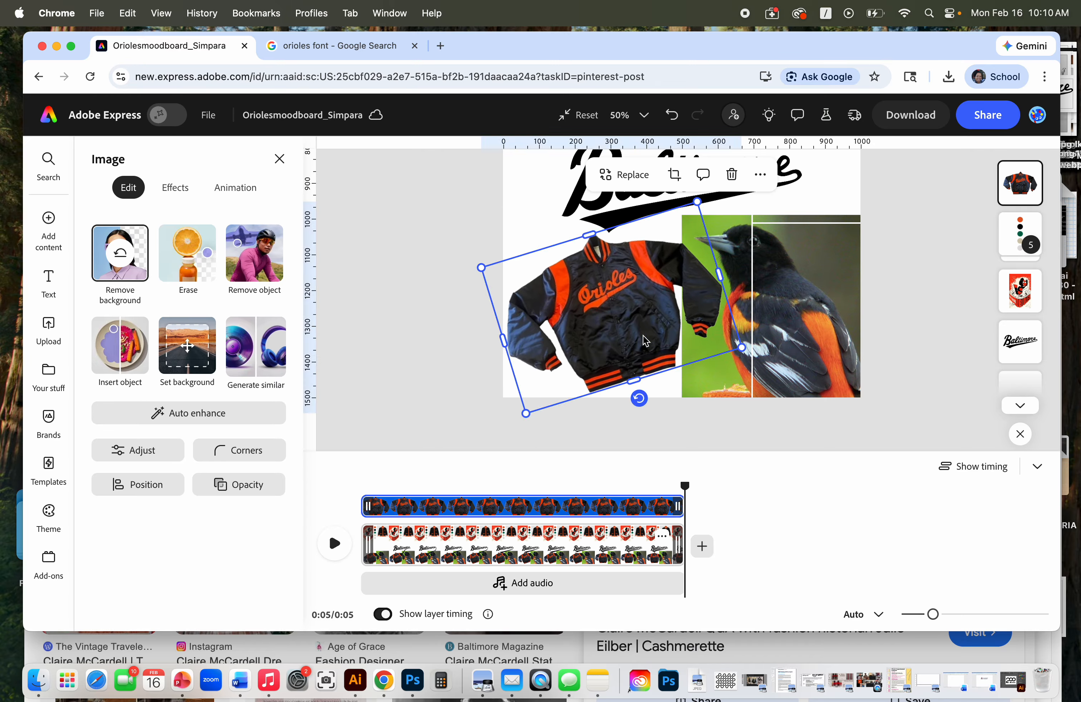
pyautogui.click(925, 338)
# Step: Move the bird photo partly off the page's right edge and shift the Baltimore lettering farther right above it
pyautogui.scroll(1, 825, 299)
pyautogui.click(763, 271)
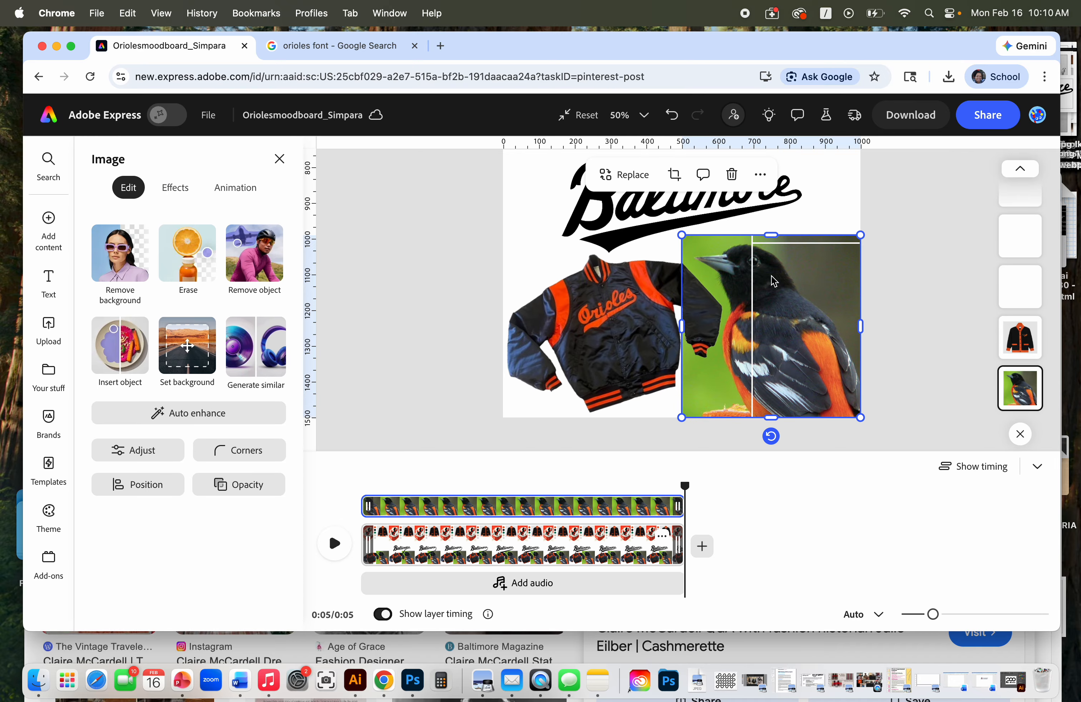
pyautogui.moveTo(773, 281); pyautogui.dragTo(874, 283)
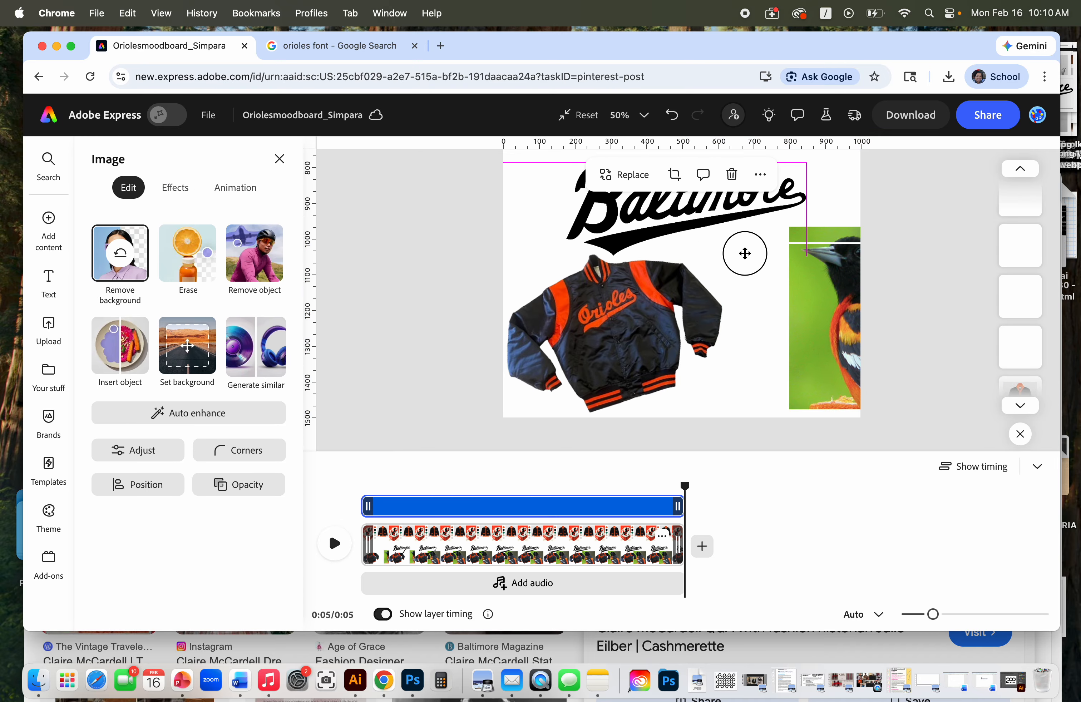
pyautogui.moveTo(745, 253); pyautogui.dragTo(791, 267)
# Step: Clear the vertical white divider line from the bird photo's area and return the photo to the page's lower-right corner
pyautogui.click(752, 295)
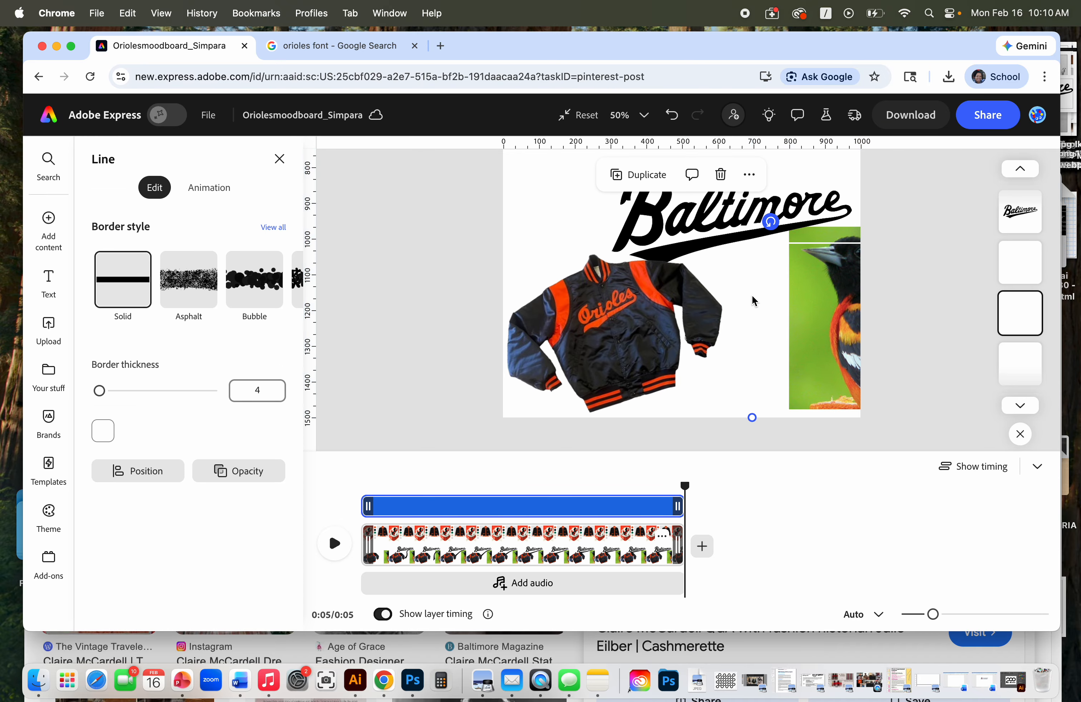
pyautogui.click(754, 427)
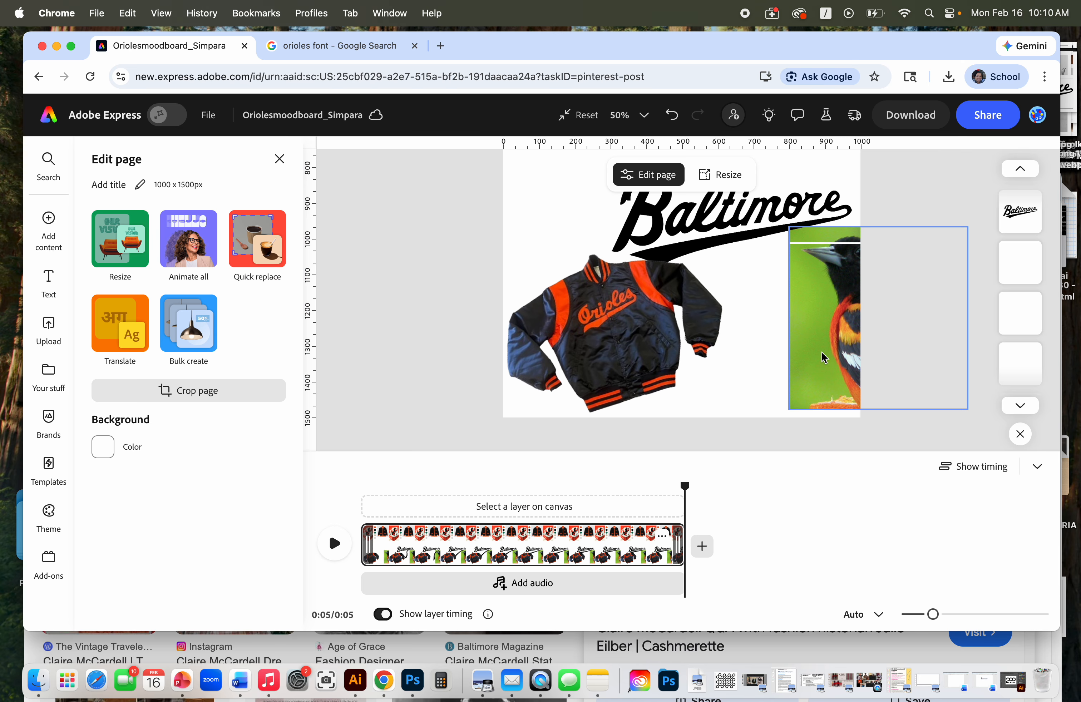
pyautogui.moveTo(804, 353); pyautogui.dragTo(700, 355)
pyautogui.click(813, 248)
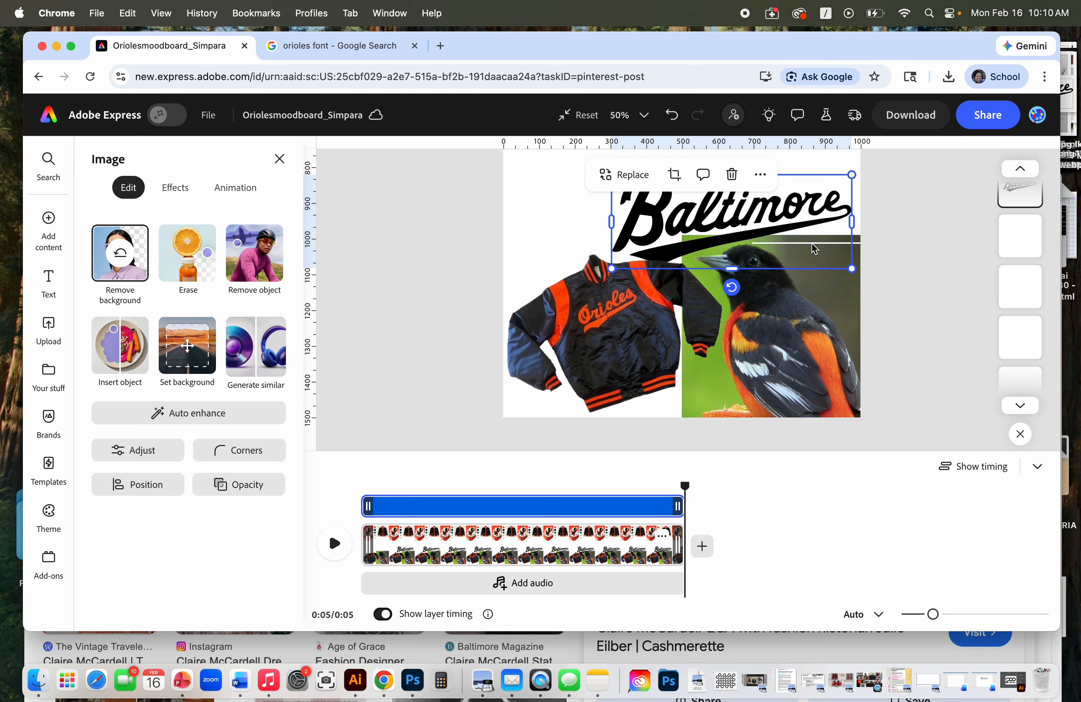
# Step: Delete the white horizontal divider lines that cross the bird photo and the cardigan photo
pyautogui.click(858, 249)
pyautogui.click(854, 243)
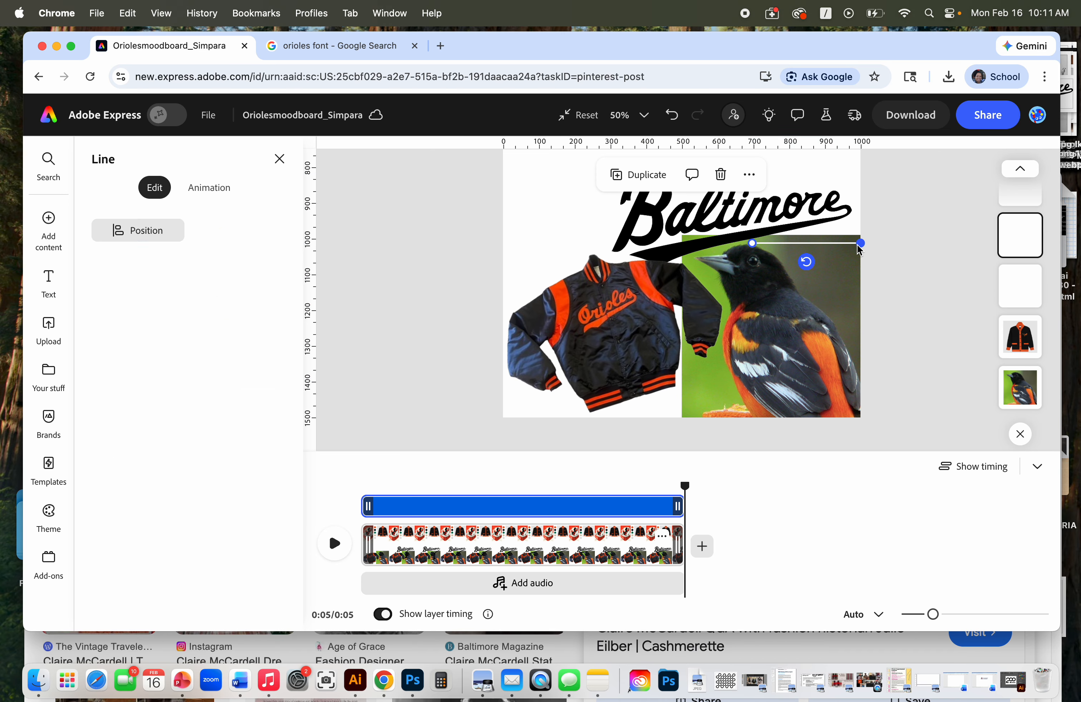
pyautogui.click(906, 254)
pyautogui.scroll(10, 798, 287)
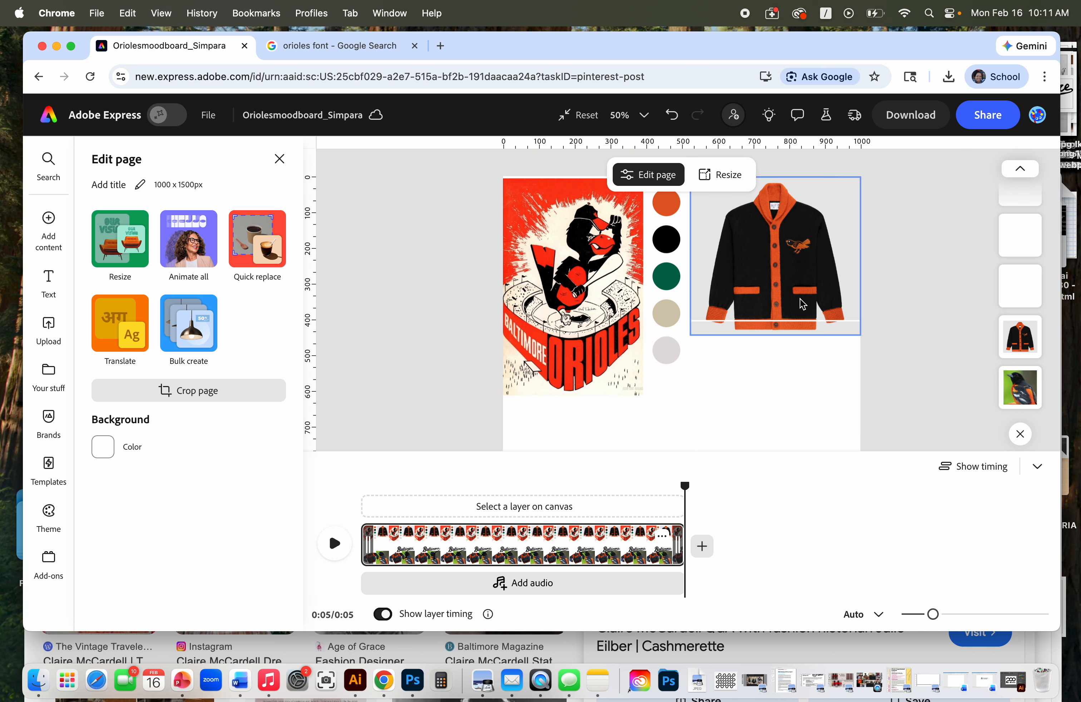
pyautogui.scroll(-5, 805, 299)
pyautogui.scroll(5, 808, 297)
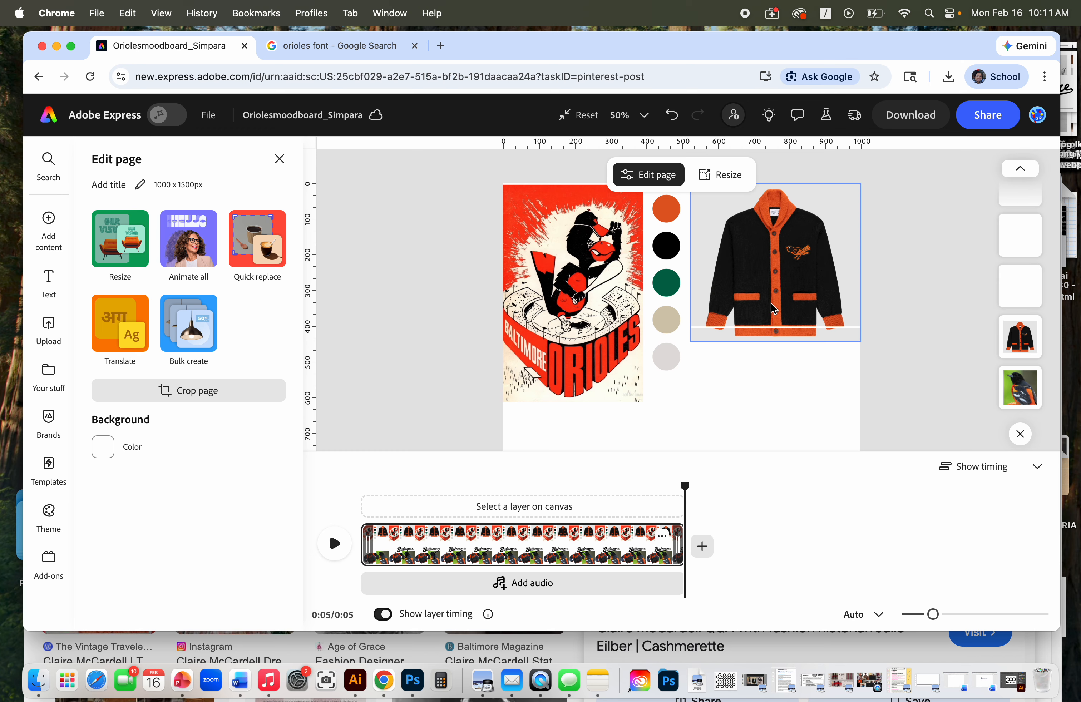
pyautogui.click(756, 329)
pyautogui.click(756, 327)
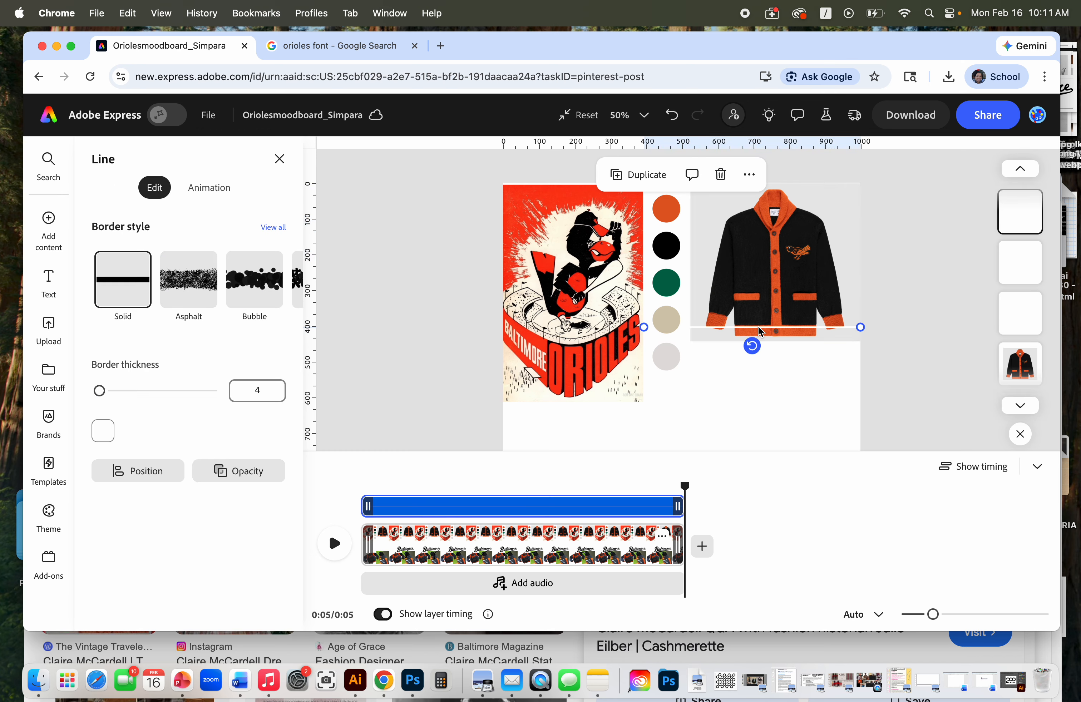
pyautogui.press('Delete')
# Step: Enlarge the cardigan photo to about 500 px wide, keeping it against the page's top-right corner
pyautogui.moveTo(700, 328); pyautogui.dragTo(700, 333)
pyautogui.doubleClick(712, 317)
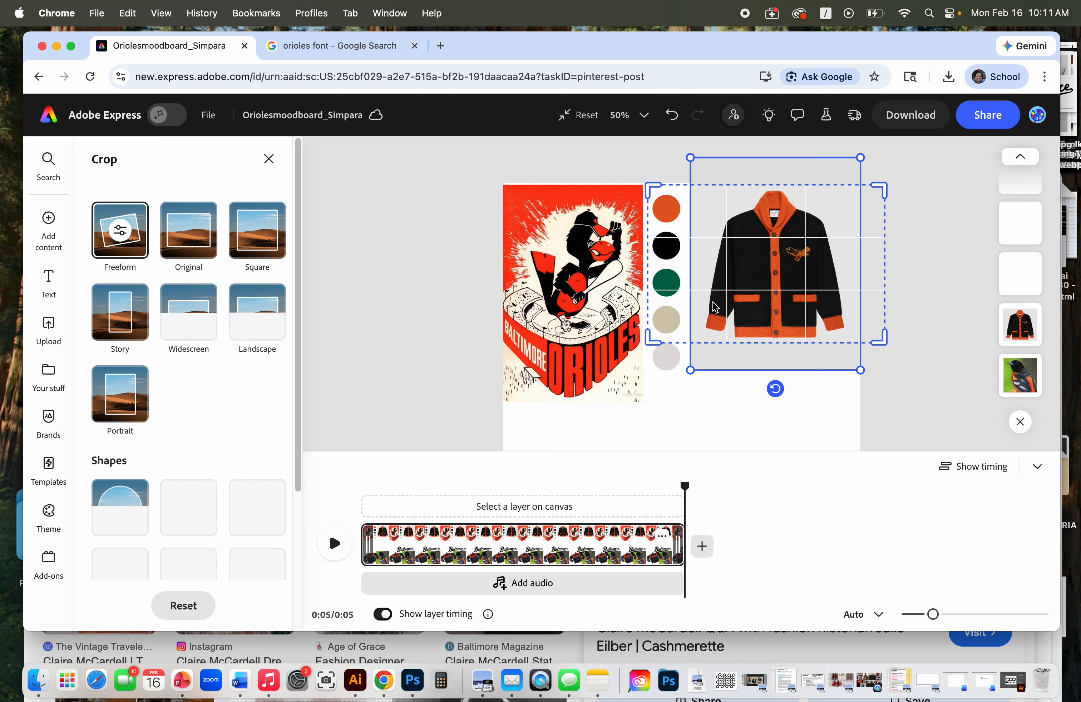
pyautogui.click(900, 357)
pyautogui.click(722, 322)
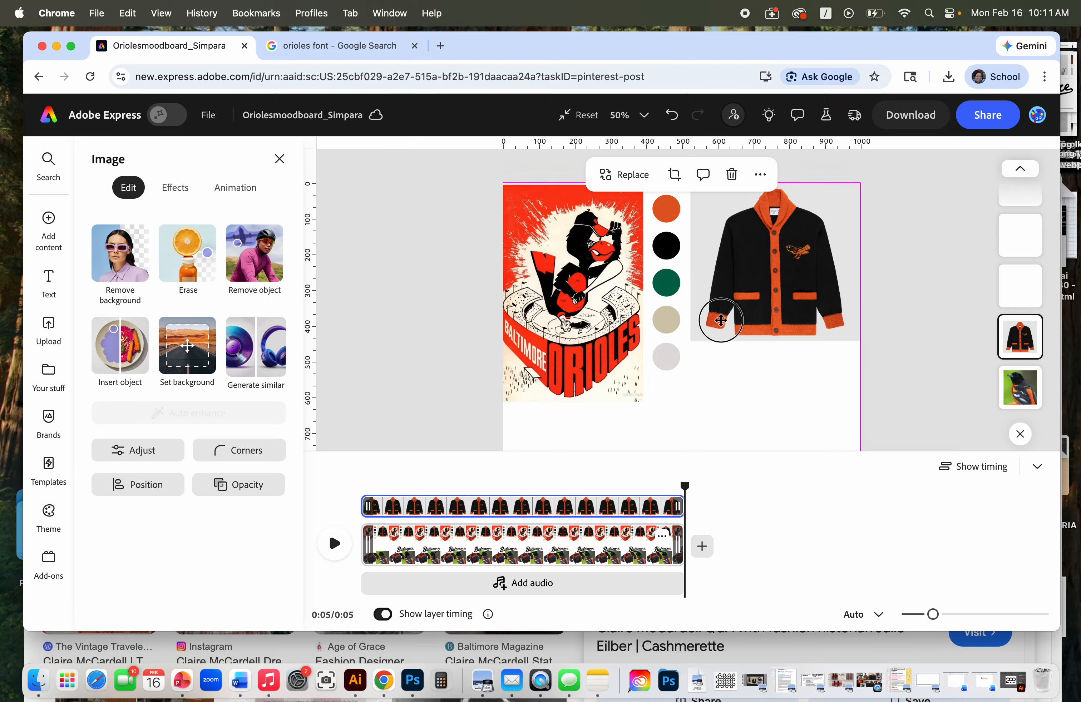
pyautogui.moveTo(721, 322); pyautogui.dragTo(683, 350)
# Step: Enlarge the Baltimore Orioles poster to about 415 px wide from the page's top-left corner
pyautogui.click(638, 394)
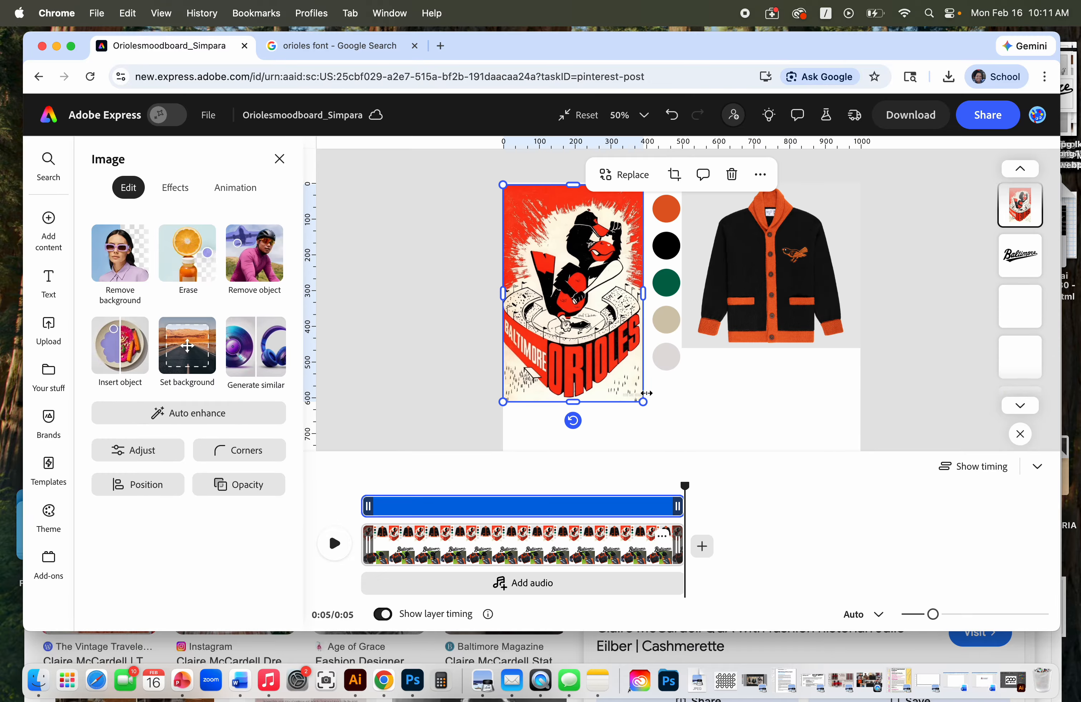
pyautogui.moveTo(642, 403); pyautogui.dragTo(660, 409)
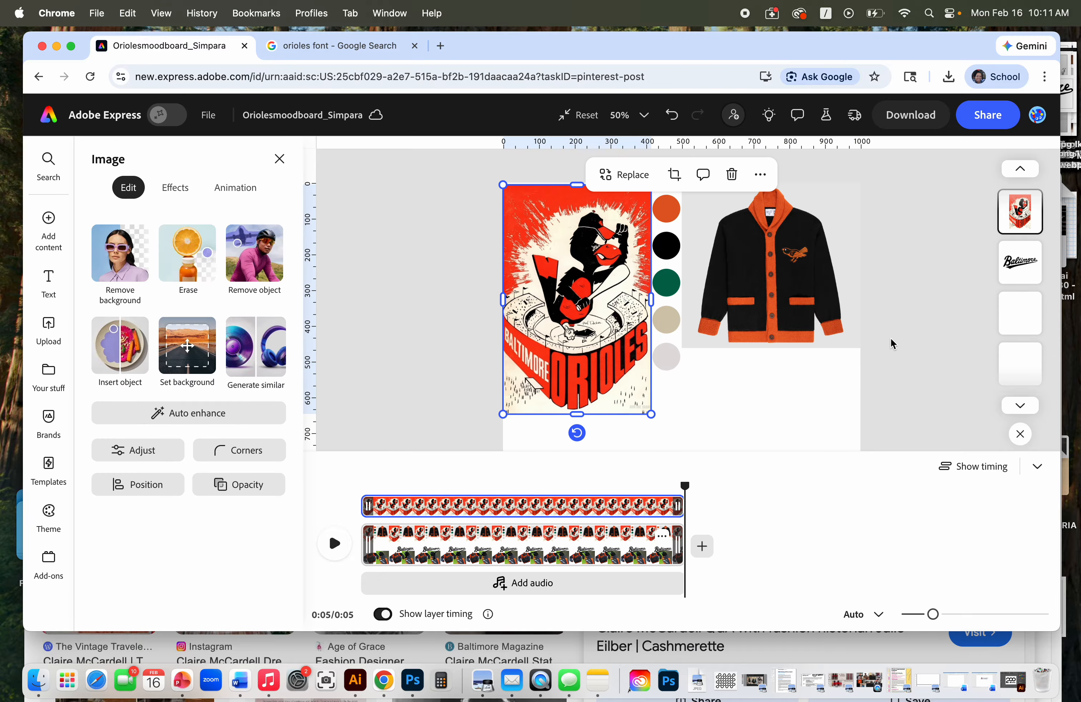
pyautogui.click(909, 333)
# Step: Move the Baltimore lettering up to overlap the poster's lower-right corner and place its layer above the poster
pyautogui.scroll(-5, 910, 339)
pyautogui.scroll(-5, 910, 340)
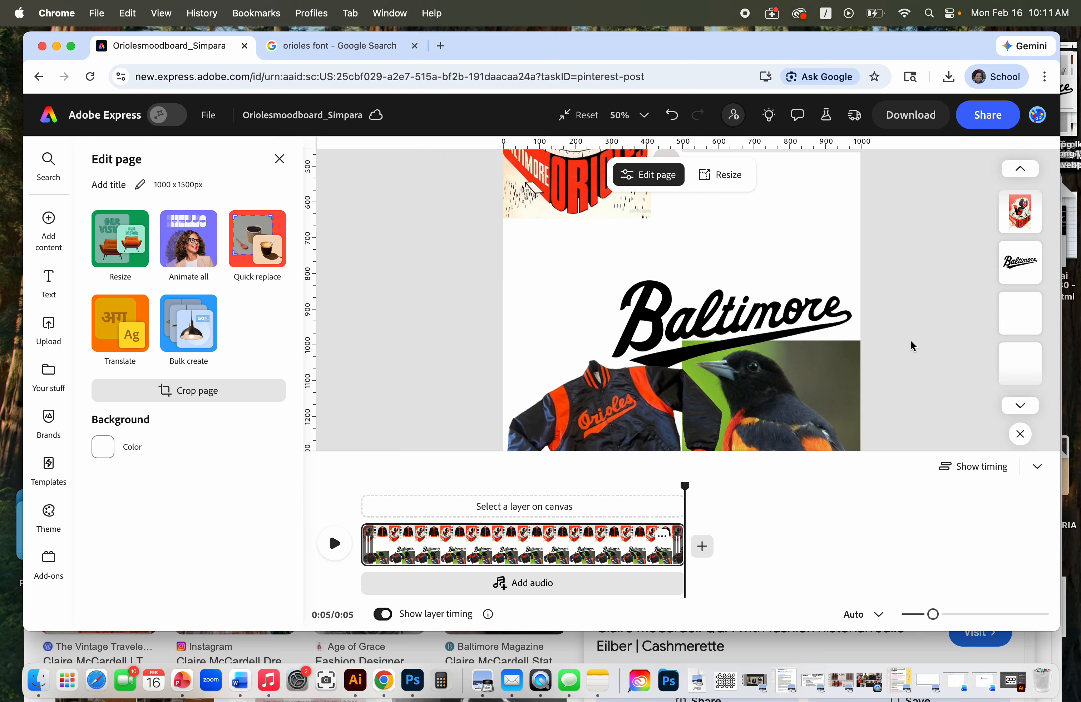
pyautogui.scroll(3, 912, 344)
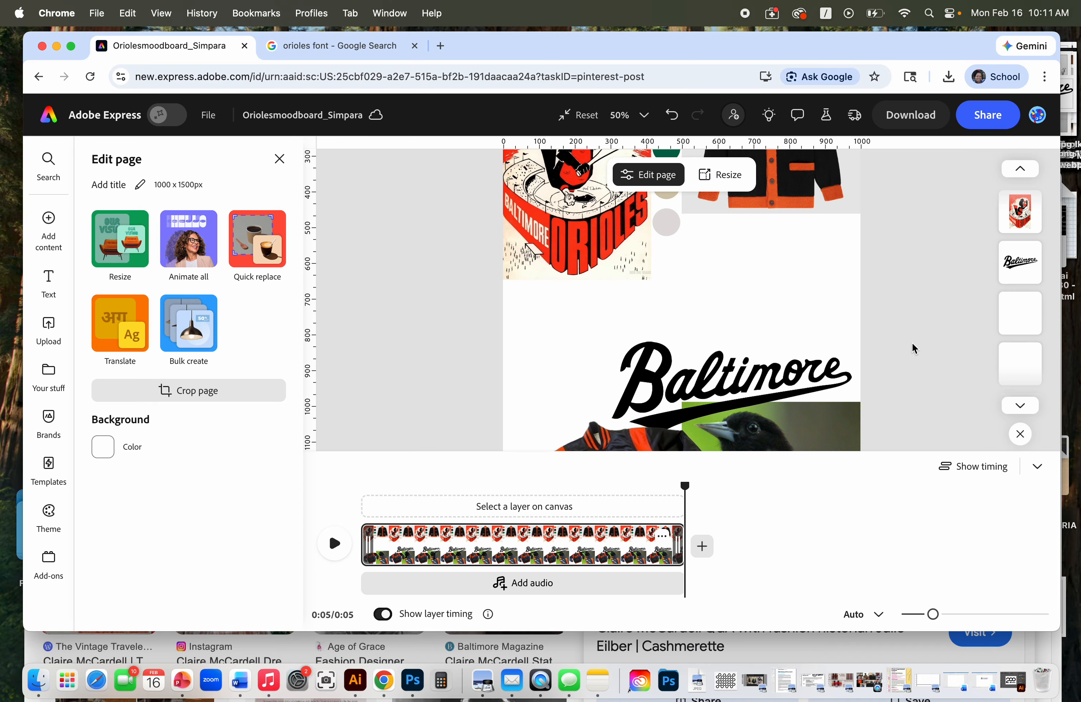
pyautogui.moveTo(727, 381); pyautogui.dragTo(694, 298)
pyautogui.moveTo(1022, 271); pyautogui.dragTo(1025, 222)
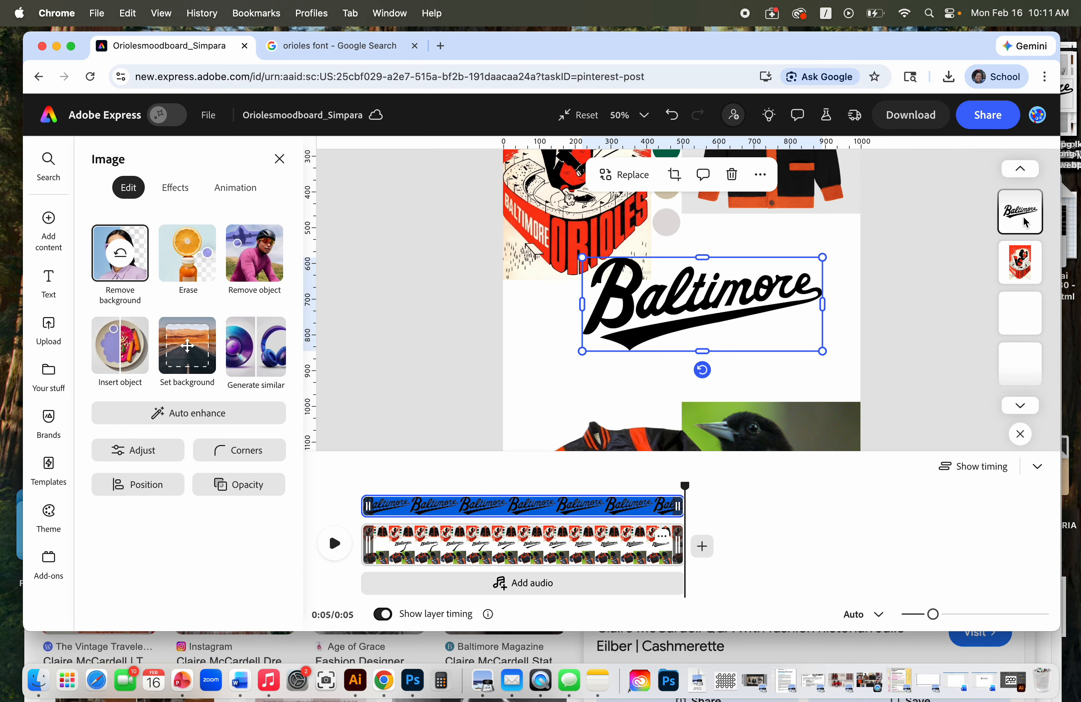
pyautogui.moveTo(728, 302); pyautogui.dragTo(719, 291)
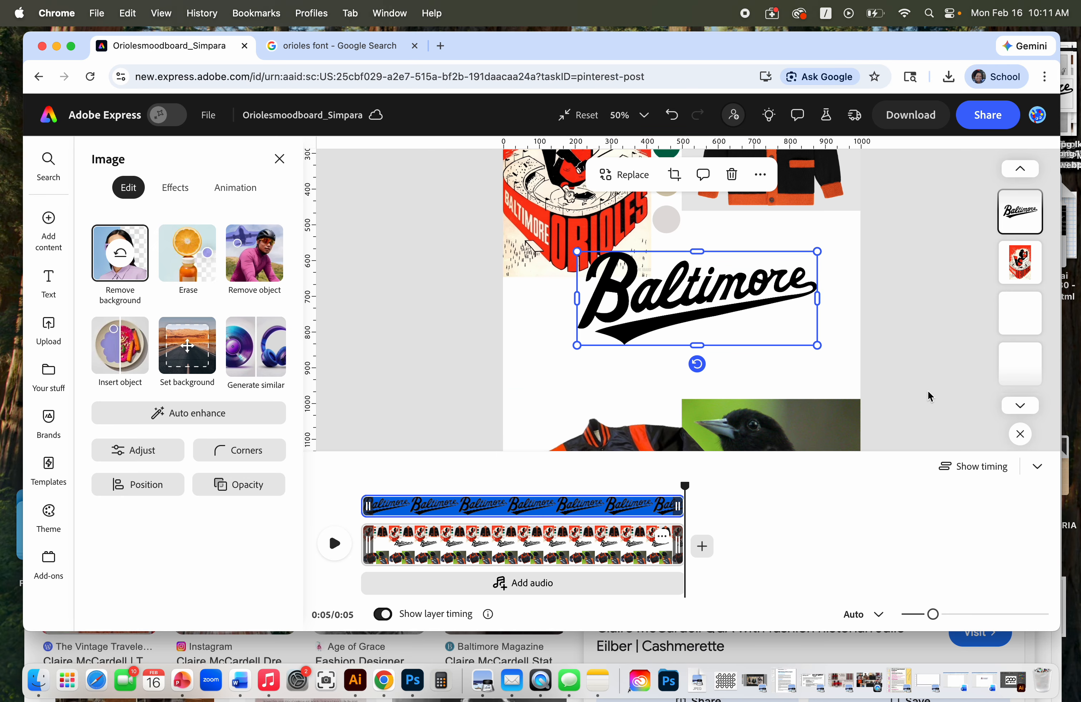
# Step: Remove the background from the bird photo beside the satin jacket
pyautogui.scroll(-5, 925, 395)
pyautogui.click(846, 291)
pyautogui.click(118, 249)
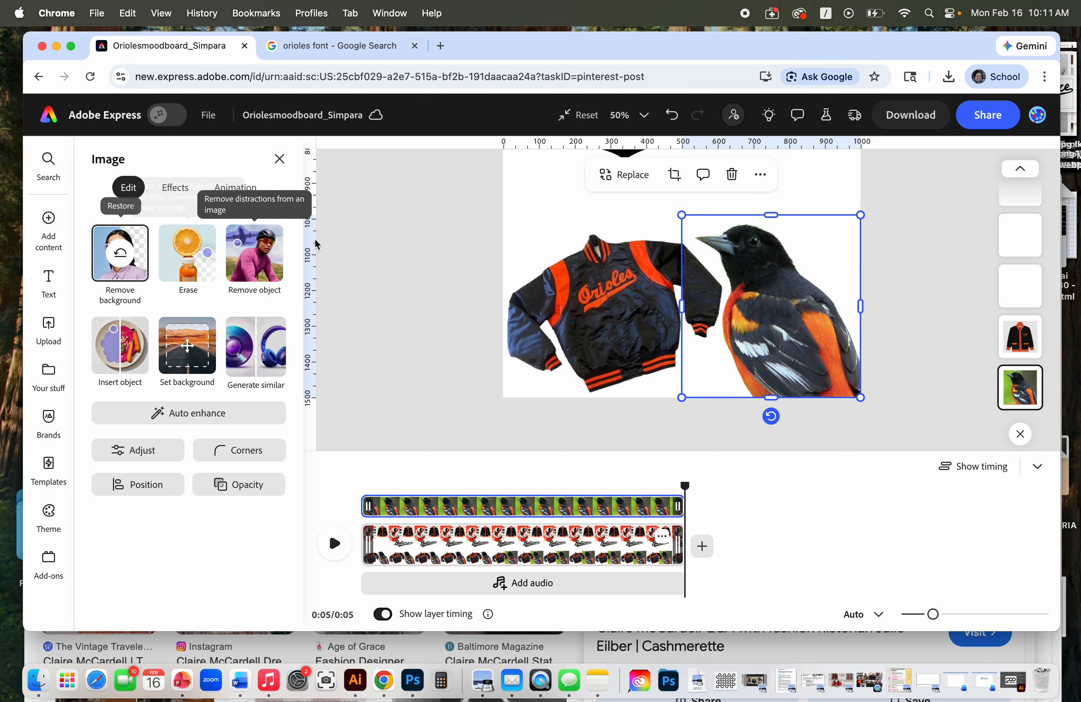
pyautogui.scroll(5, 923, 305)
pyautogui.scroll(-5, 923, 308)
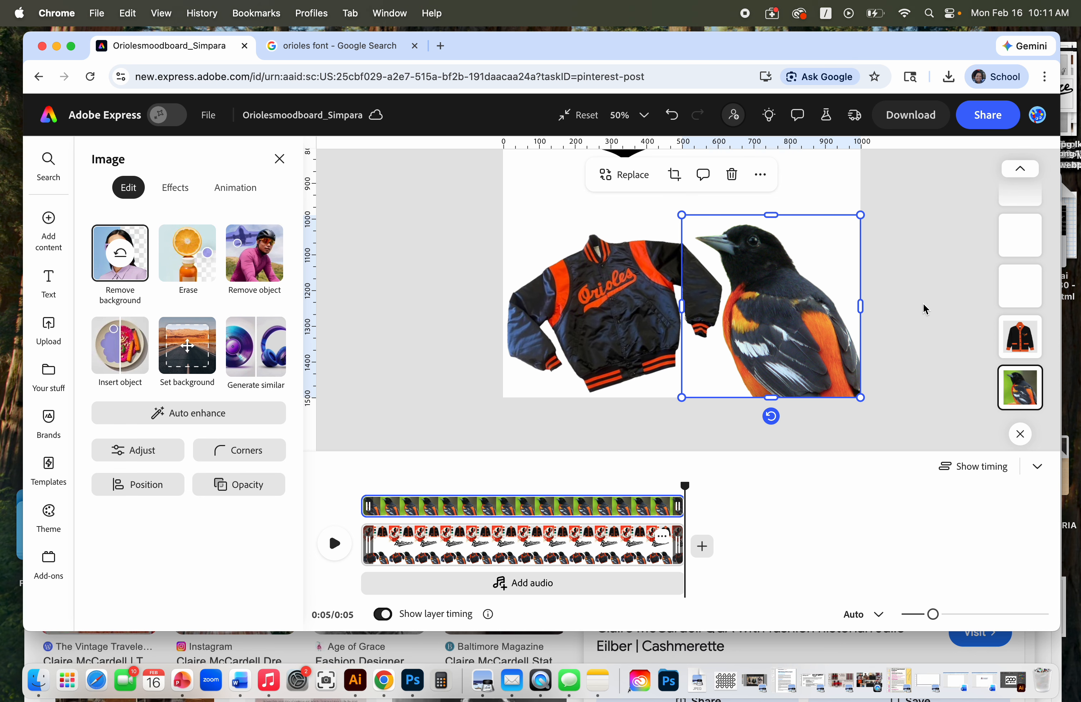
# Step: Delete the remaining white divider line layers from the moodboard
pyautogui.scroll(6, 923, 306)
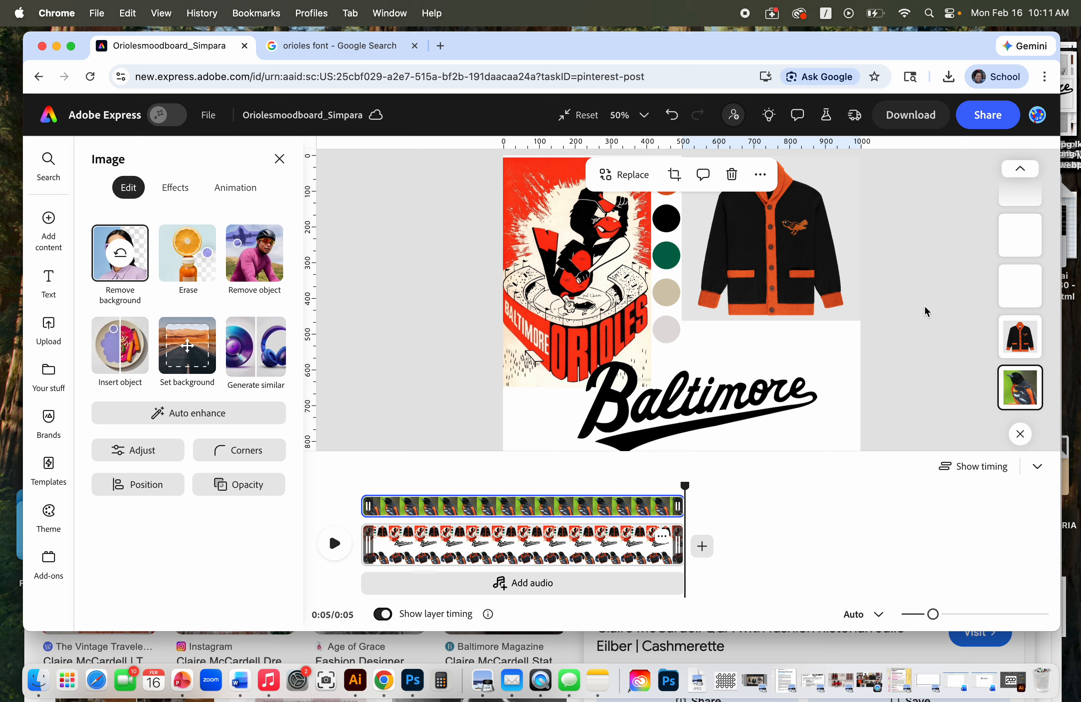
pyautogui.click(794, 354)
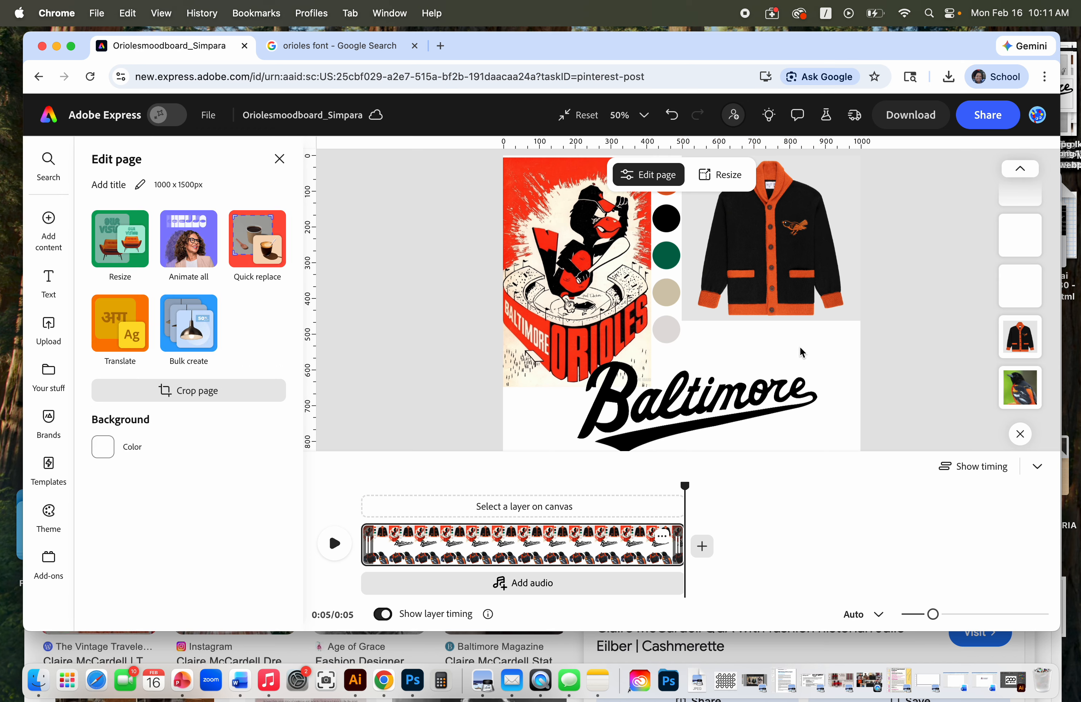
pyautogui.click(1027, 296)
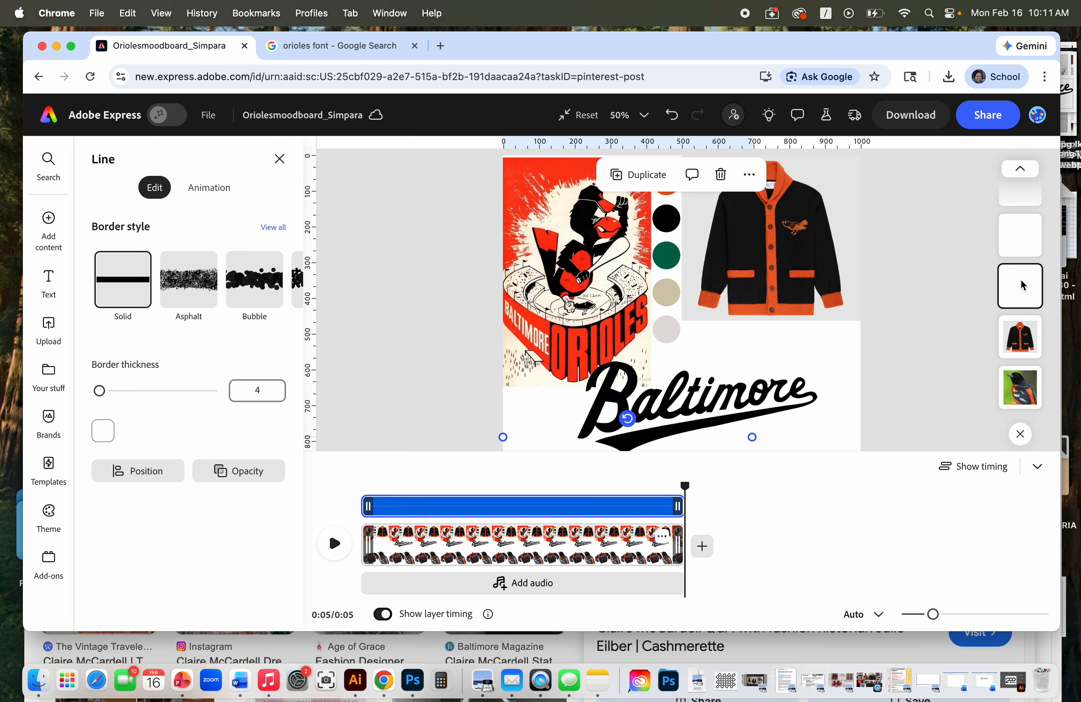
pyautogui.click(720, 176)
pyautogui.click(1023, 240)
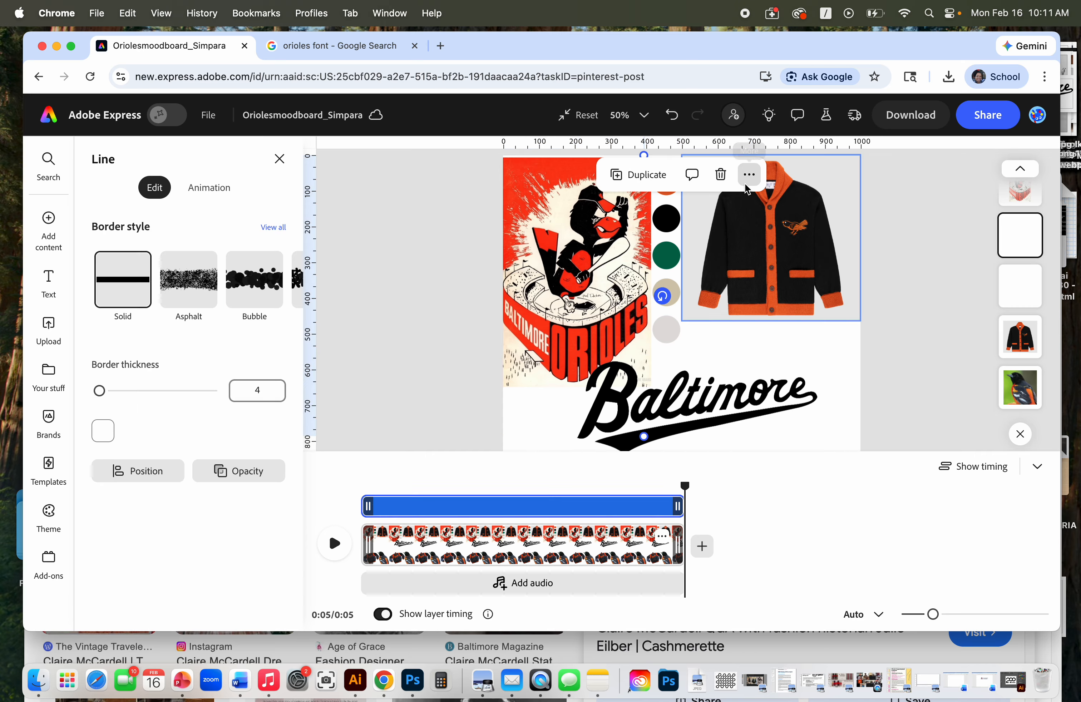
pyautogui.click(721, 176)
pyautogui.scroll(3, 1034, 285)
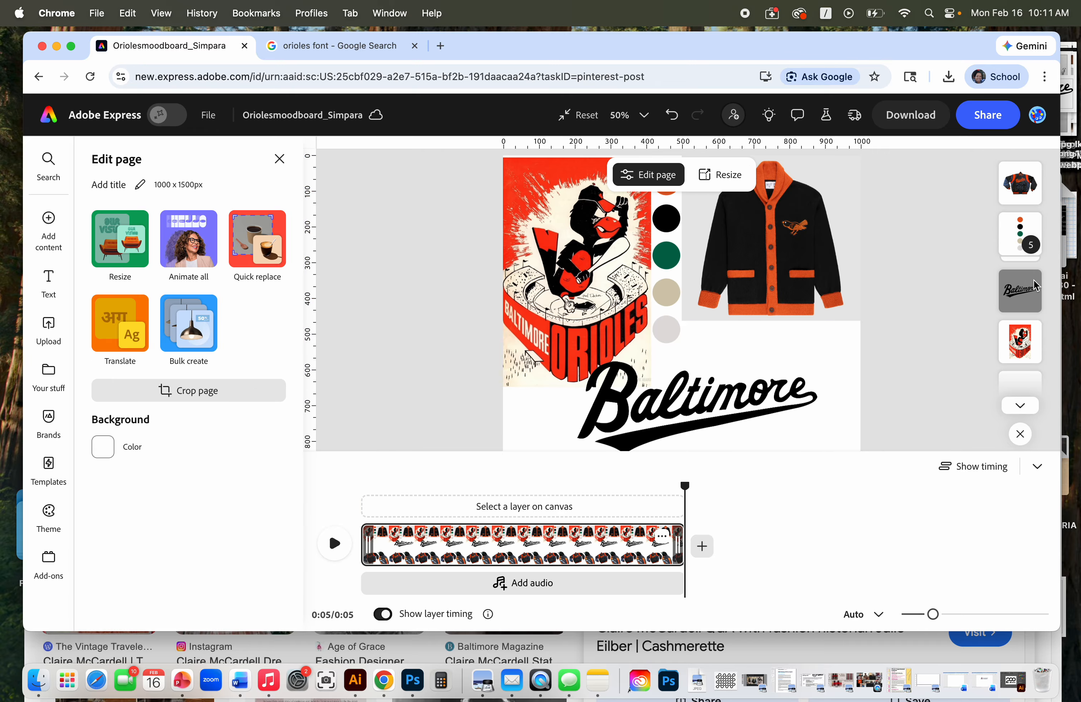
pyautogui.scroll(-2, 1035, 287)
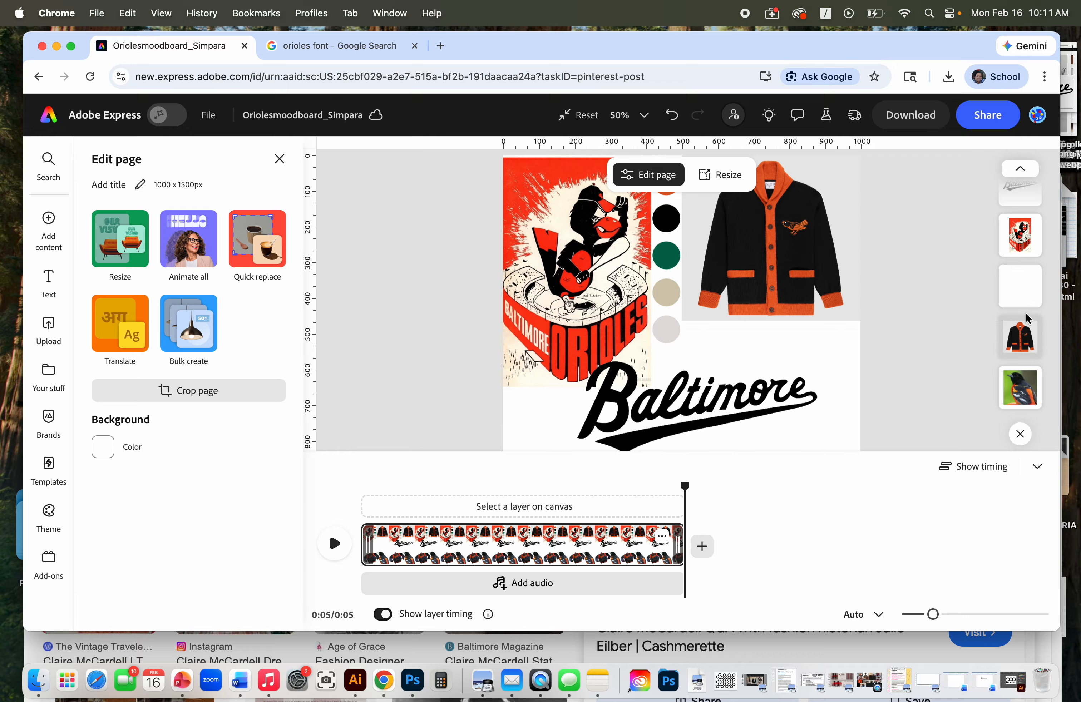
pyautogui.click(1026, 288)
pyautogui.click(721, 174)
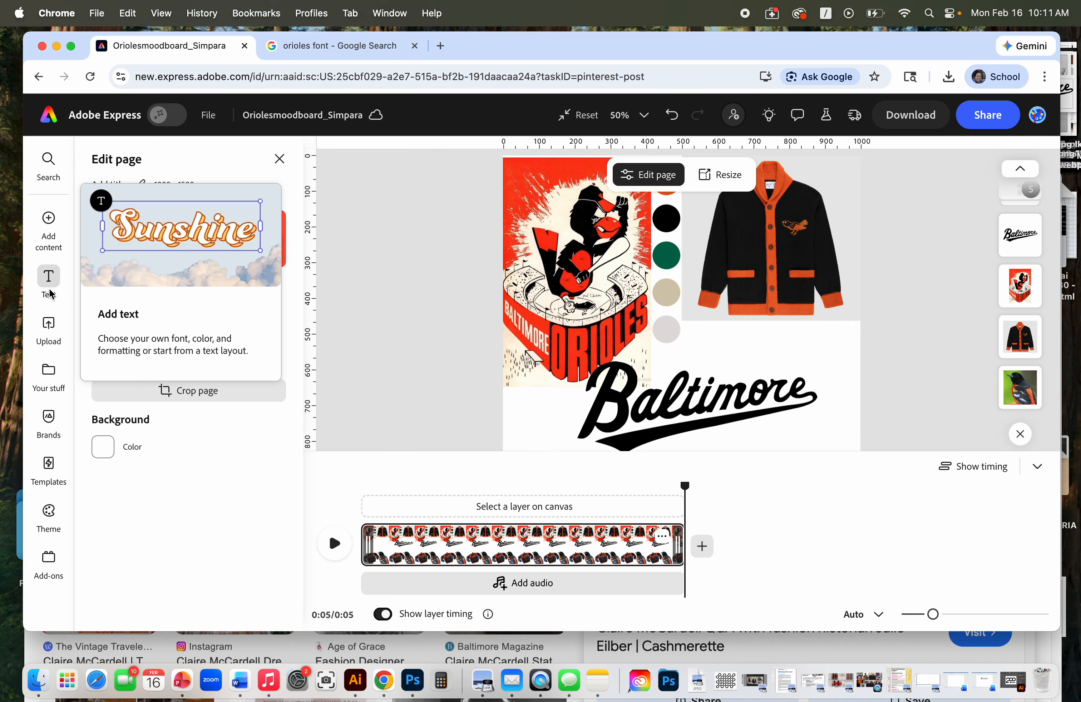
# Step: Set the orange wave image from the Nature backgrounds collection as the page background
pyautogui.moveTo(54, 243)
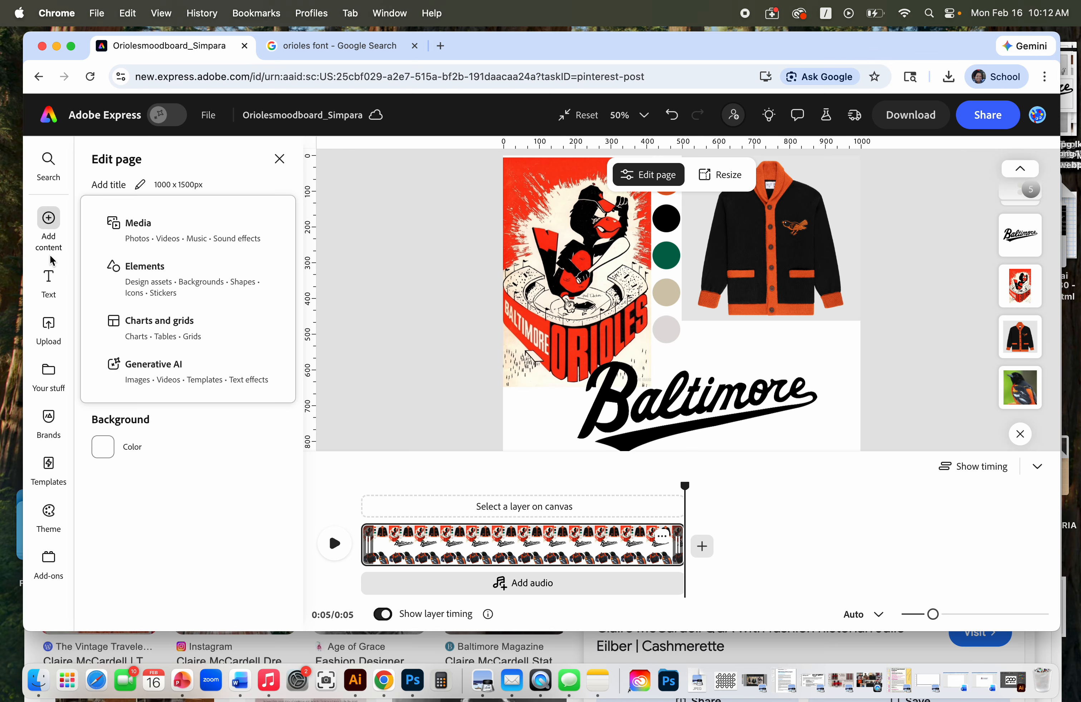
pyautogui.click(164, 278)
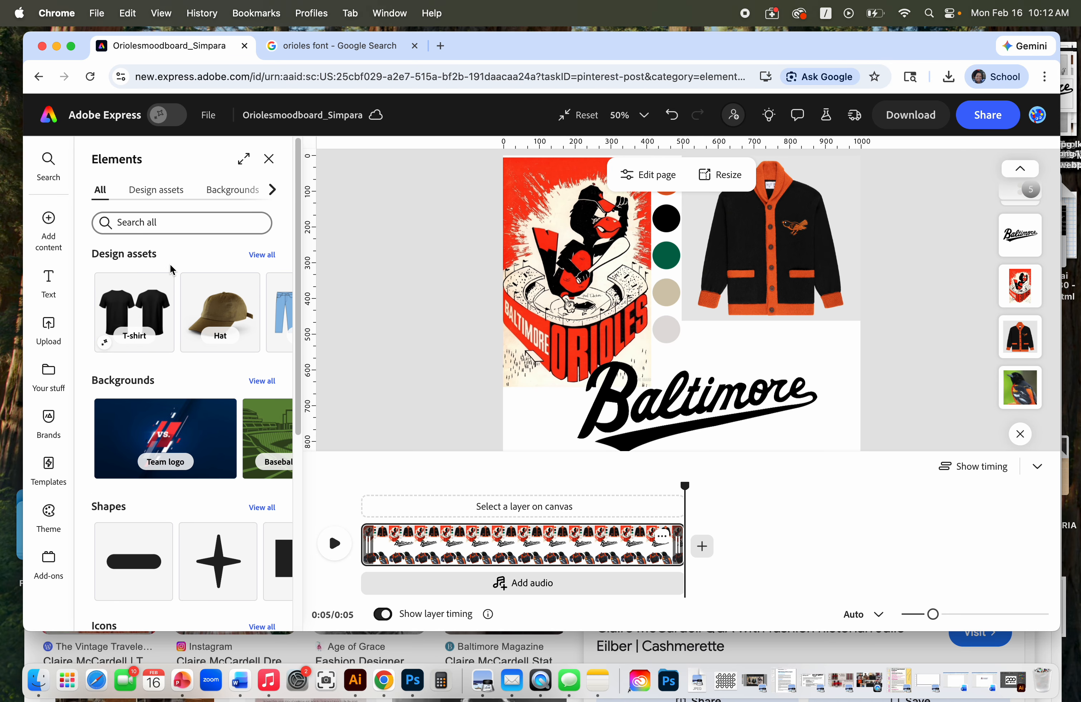
pyautogui.click(243, 194)
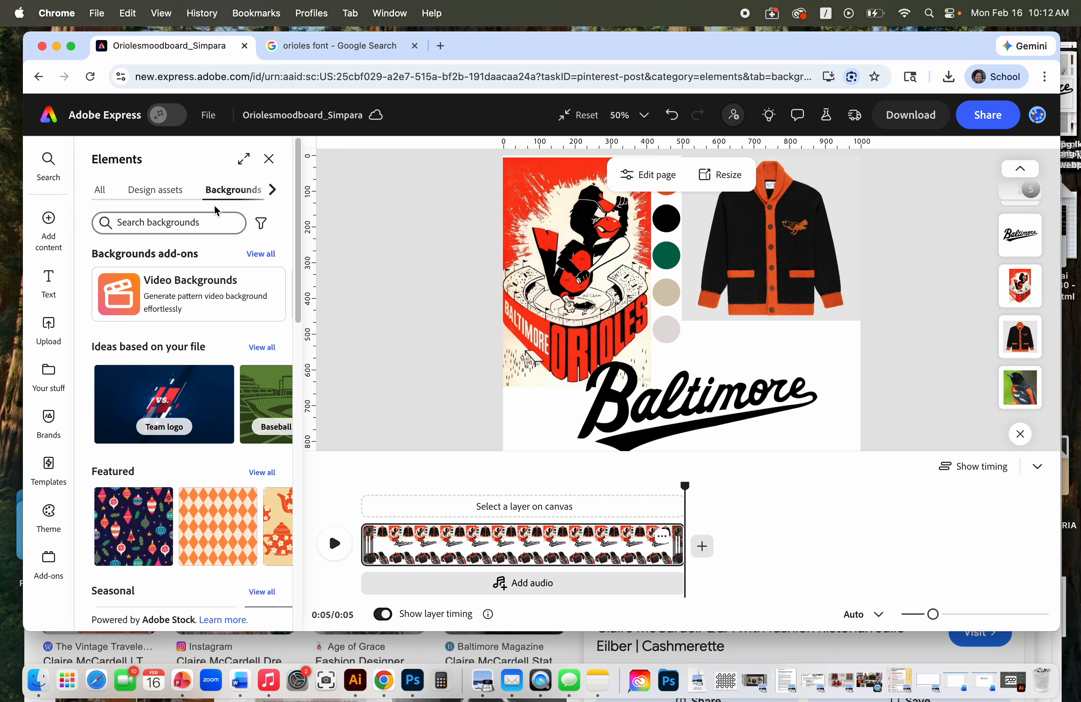
pyautogui.scroll(-2, 257, 357)
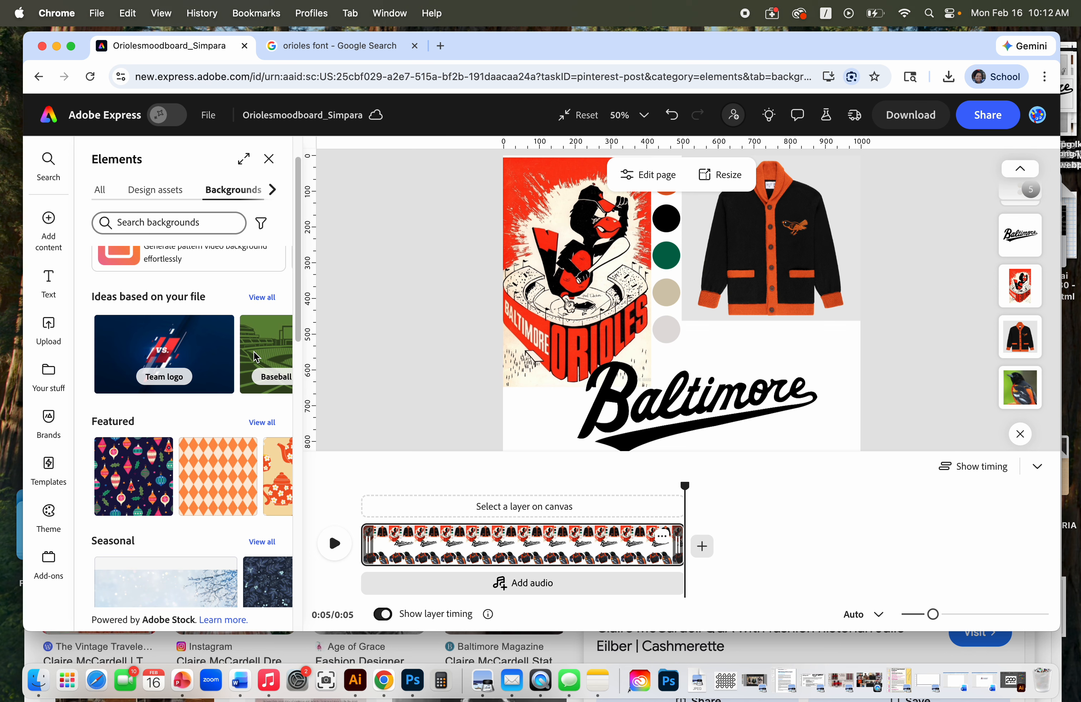
pyautogui.scroll(-10, 257, 357)
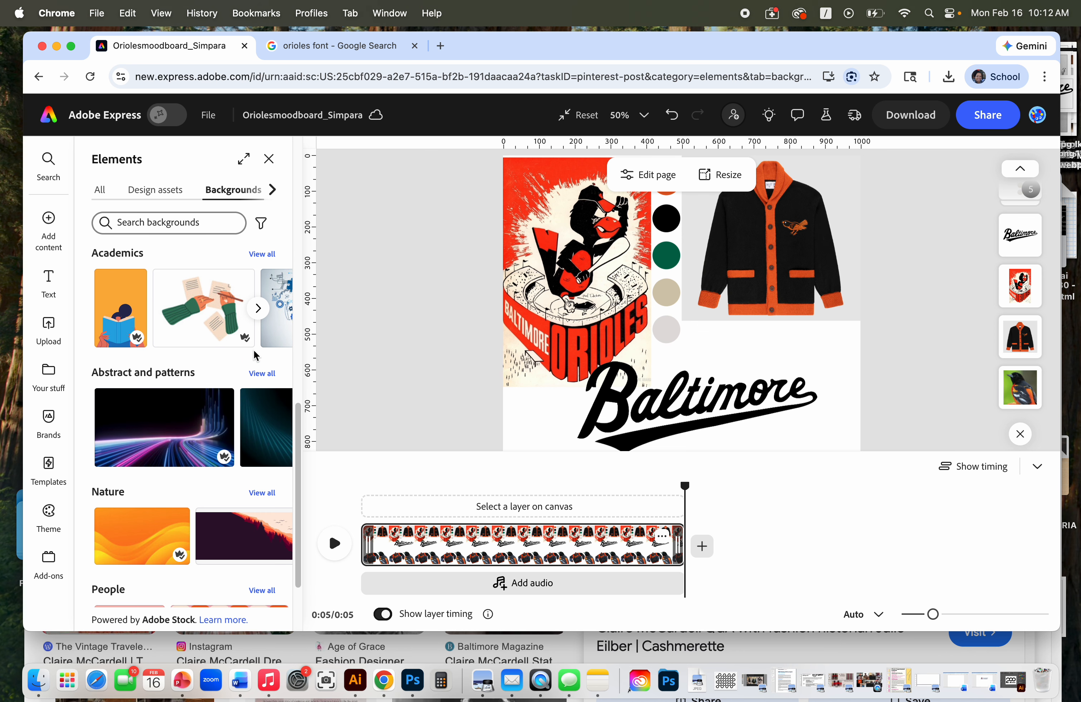
pyautogui.scroll(-5, 254, 357)
pyautogui.click(136, 420)
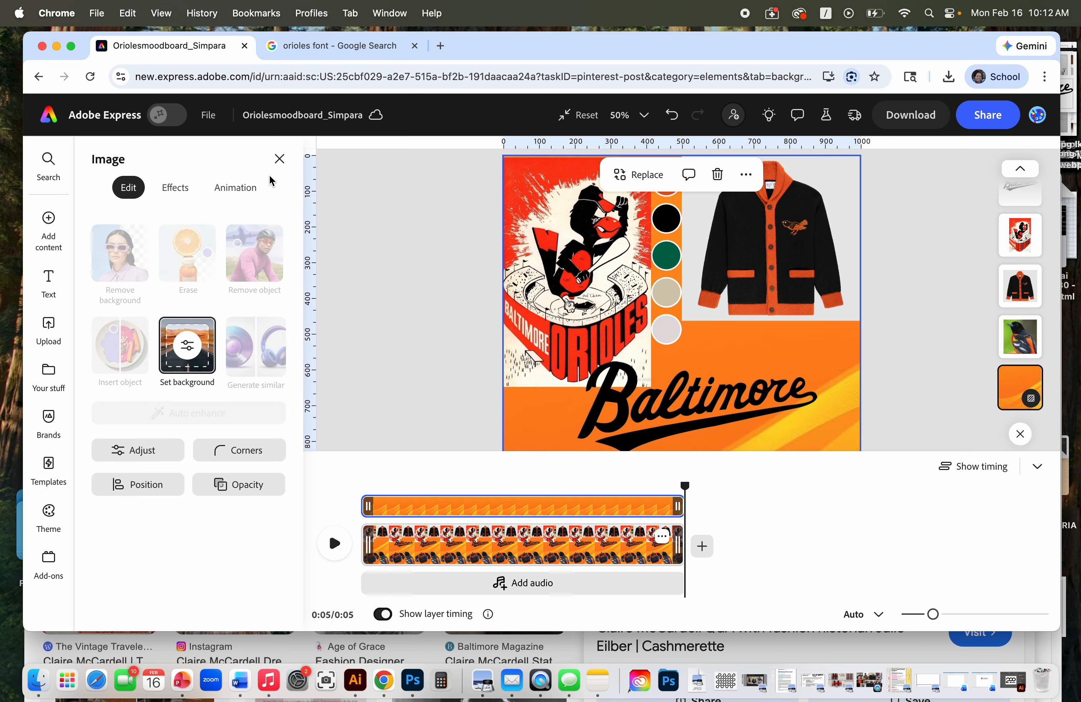
# Step: Try the Portrait filter on the orange background, browse the other Photoshop filters and keep Sunbath applied
pyautogui.click(175, 187)
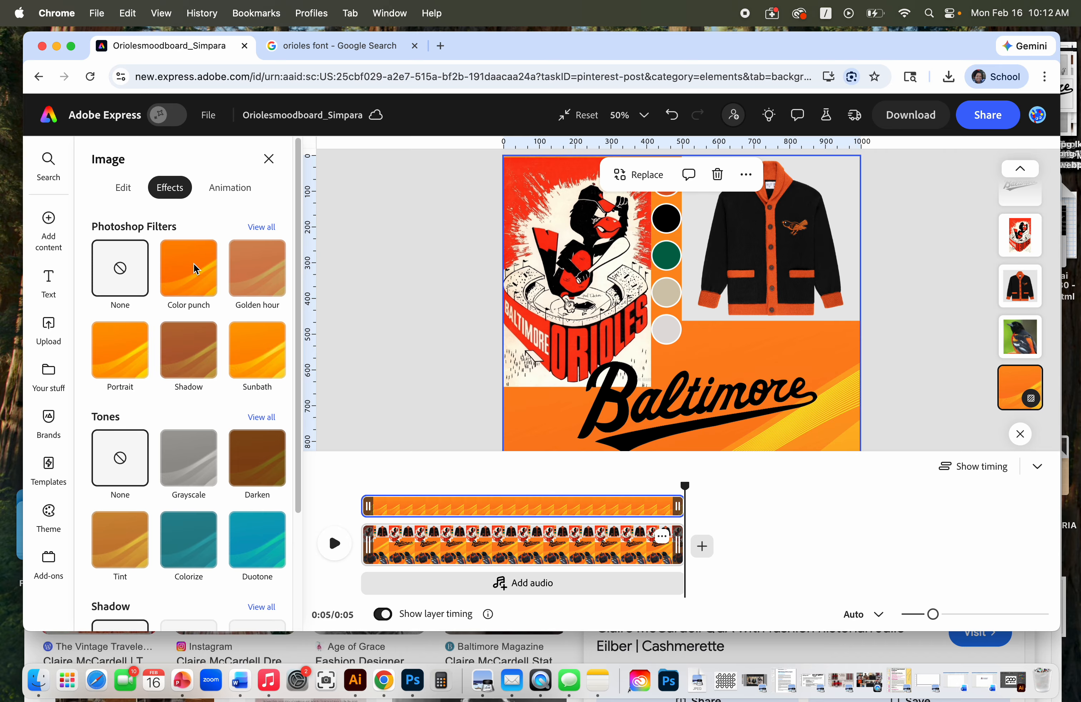
pyautogui.click(137, 347)
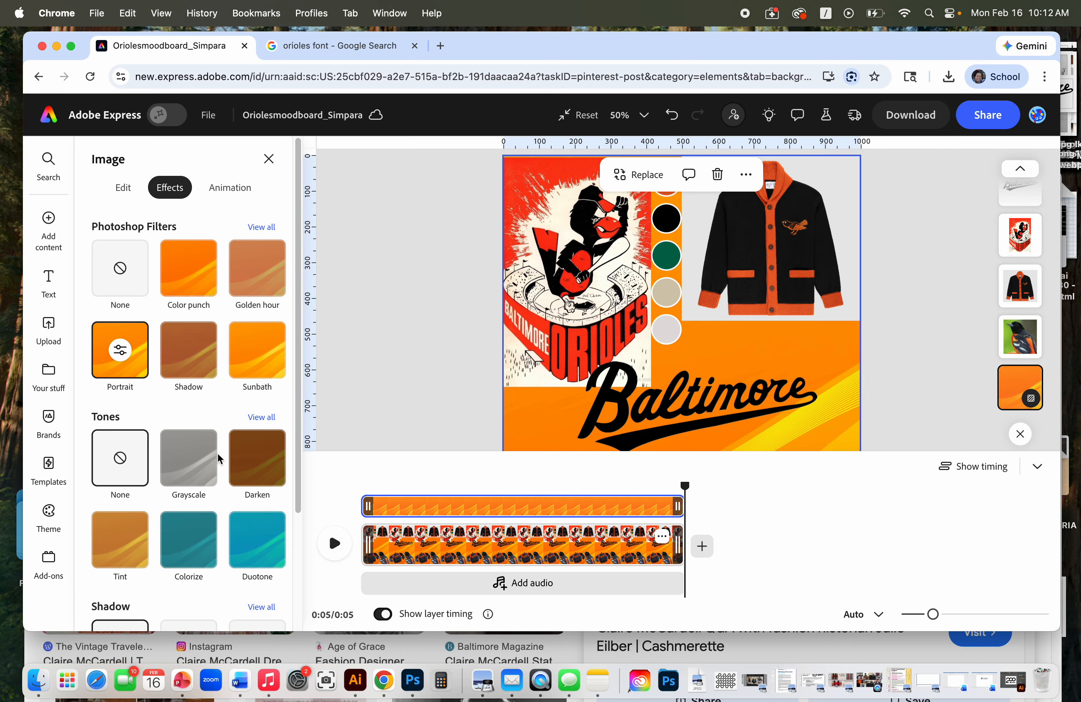
pyautogui.click(258, 351)
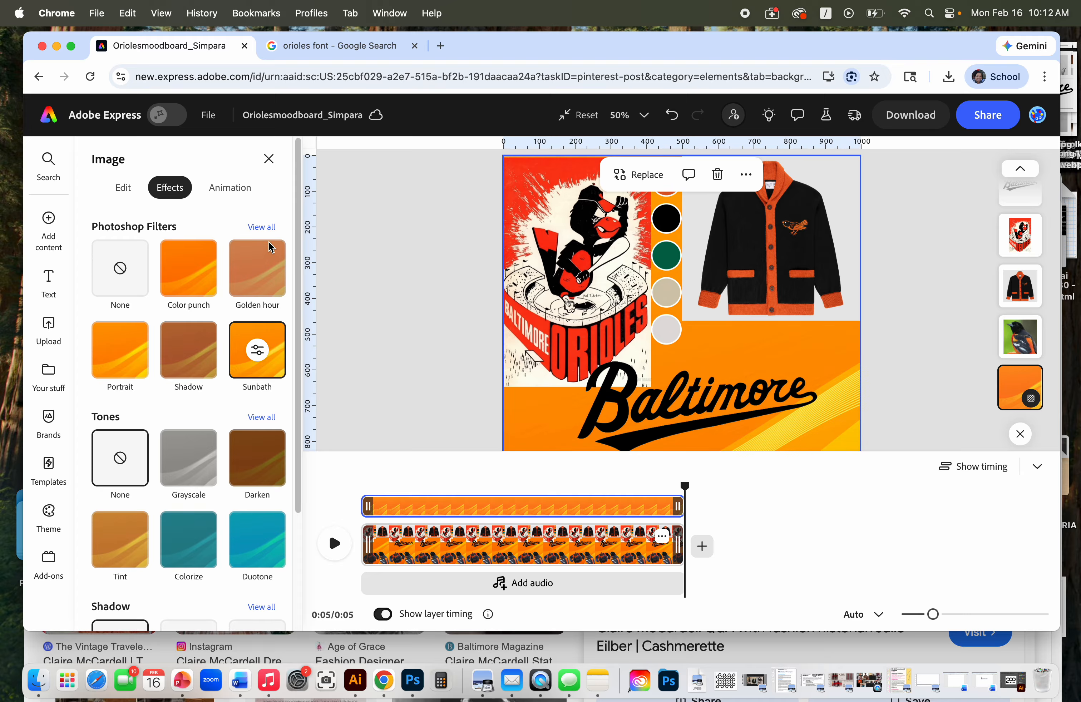
pyautogui.click(262, 228)
pyautogui.scroll(-10, 231, 346)
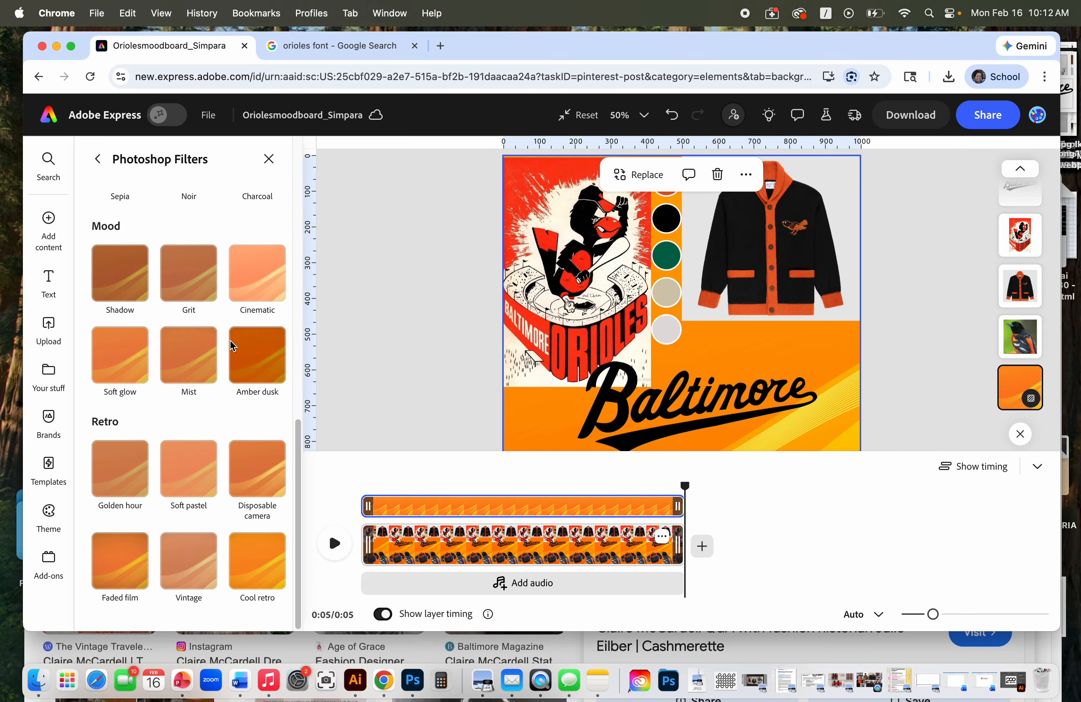
pyautogui.scroll(10, 236, 344)
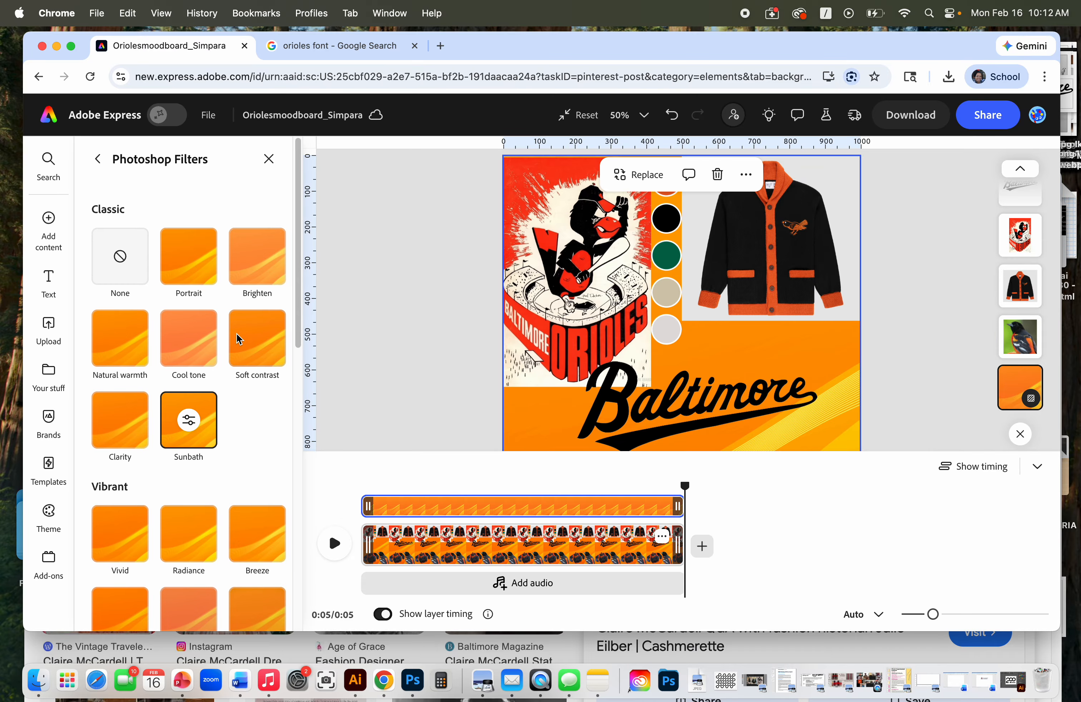
pyautogui.click(98, 159)
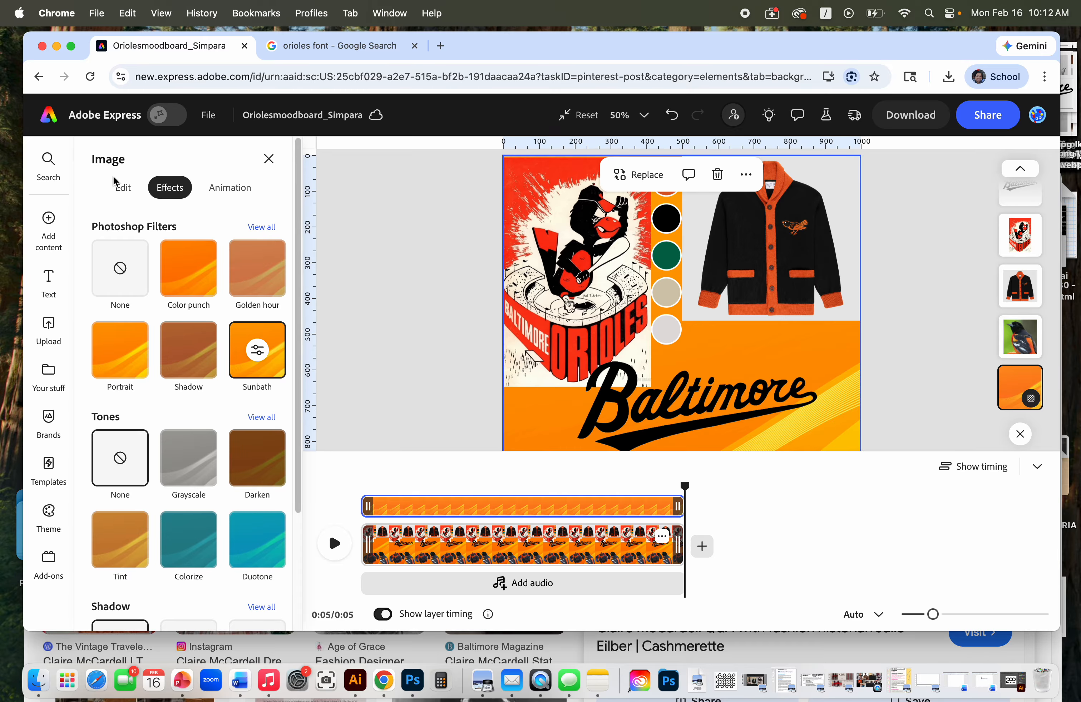
pyautogui.click(268, 160)
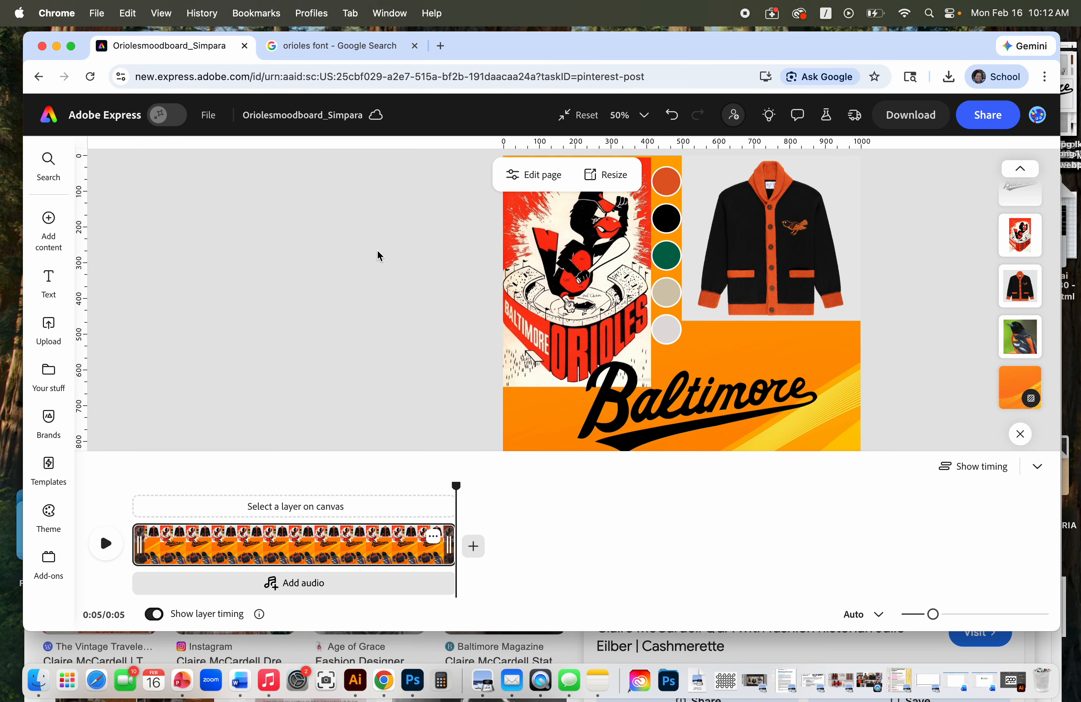
pyautogui.click(816, 370)
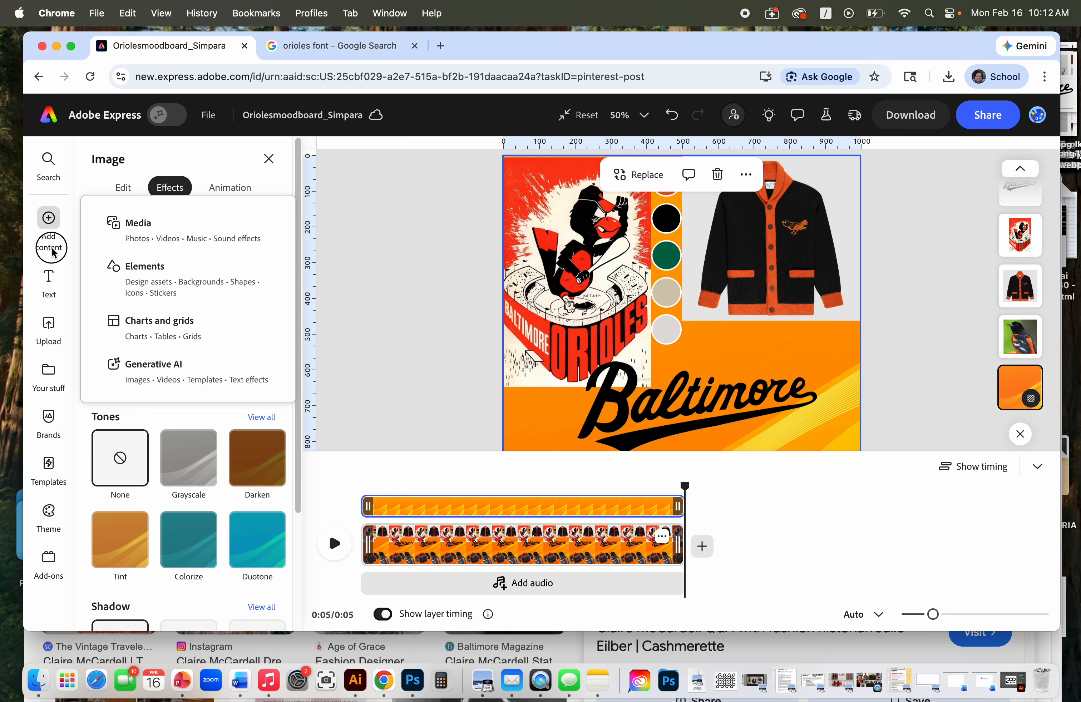
# Step: Replace the page background with the green baseball field image from the background ideas based on the file
pyautogui.click(141, 278)
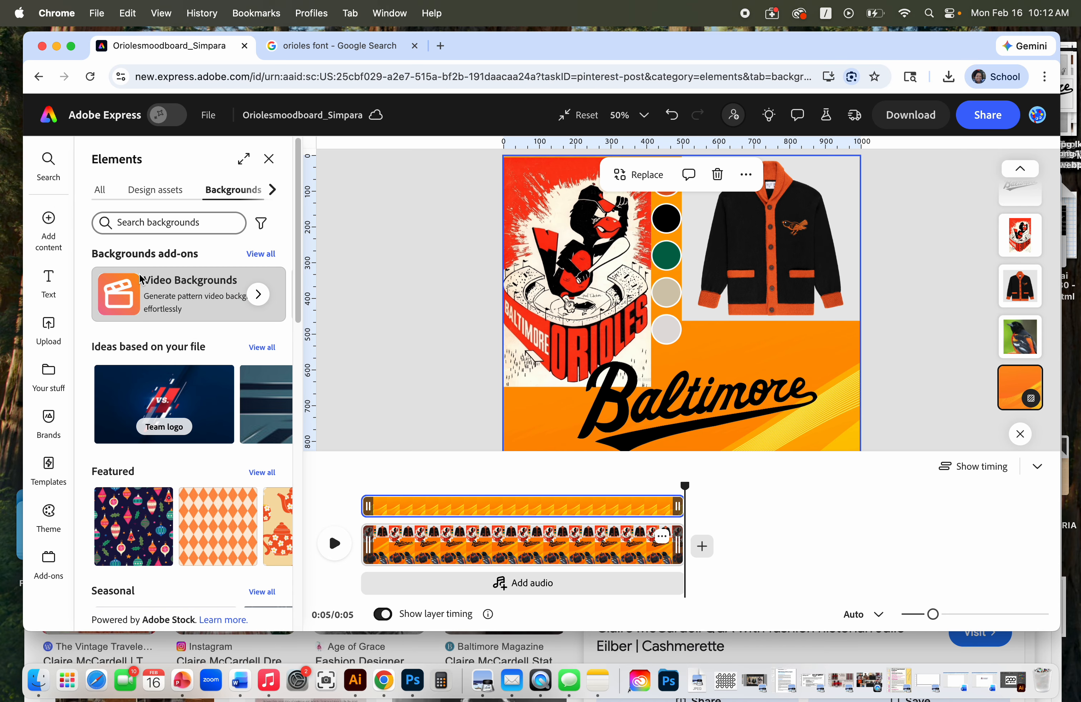
pyautogui.scroll(-7, 199, 283)
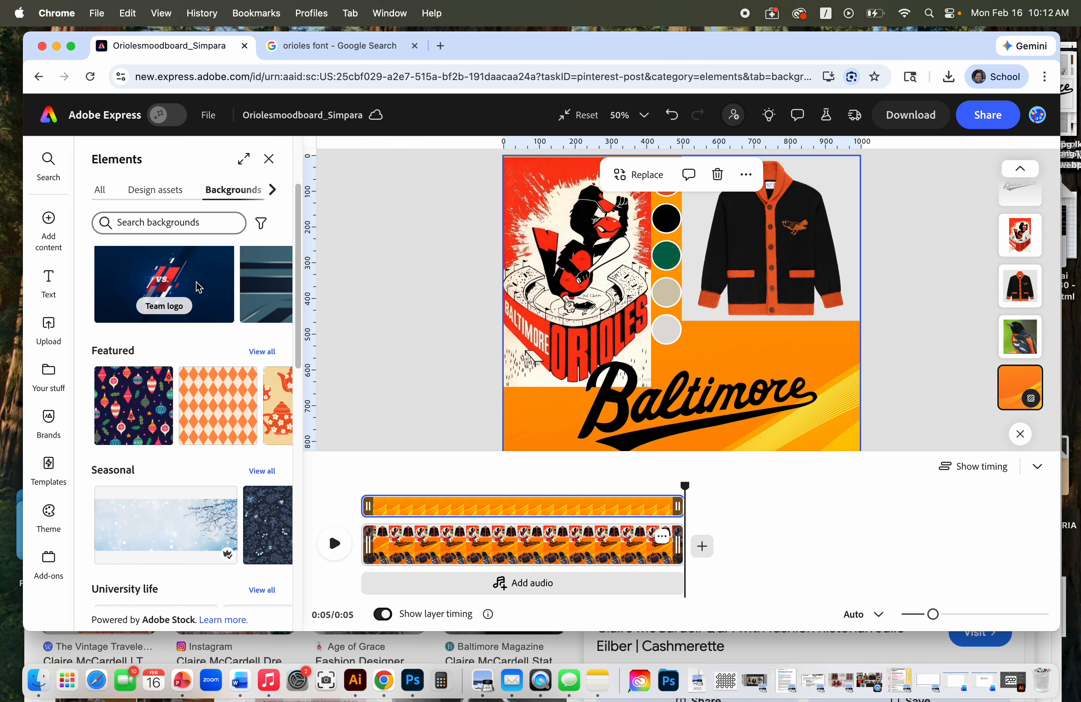
pyautogui.scroll(-10, 197, 287)
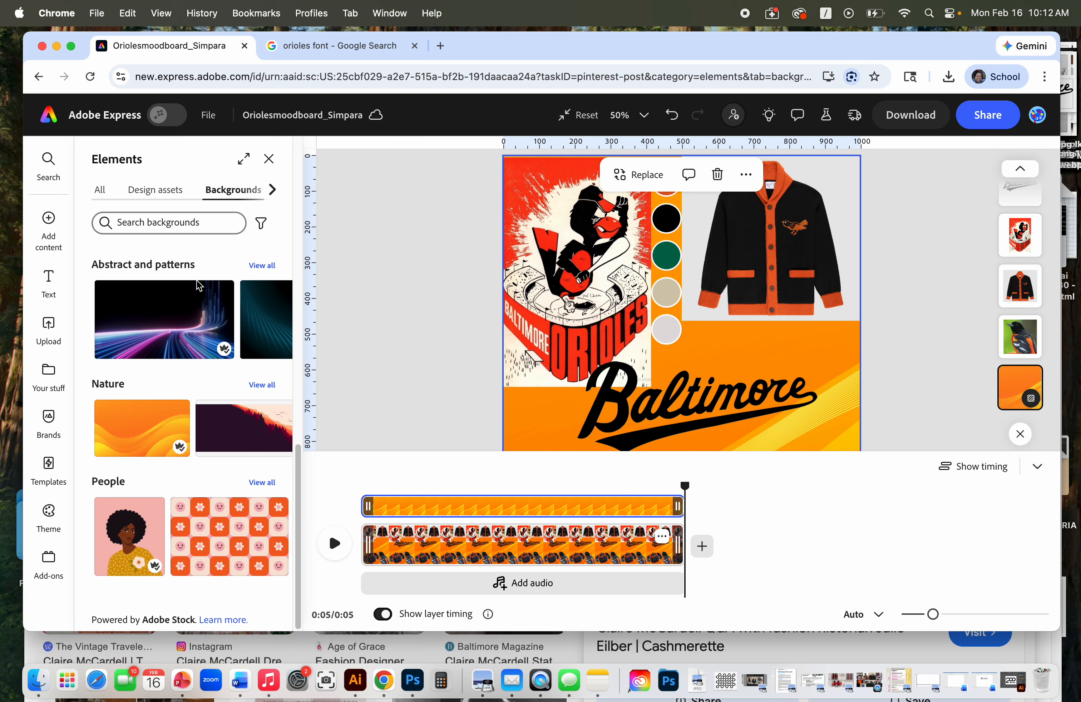
pyautogui.scroll(15, 227, 324)
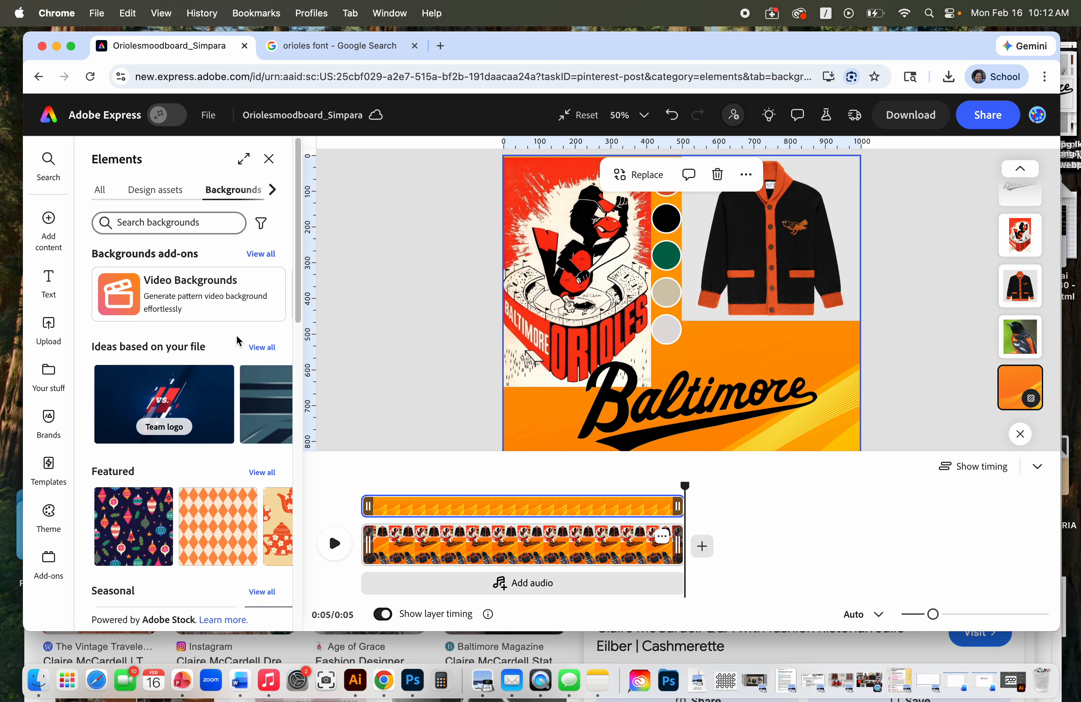
pyautogui.click(262, 348)
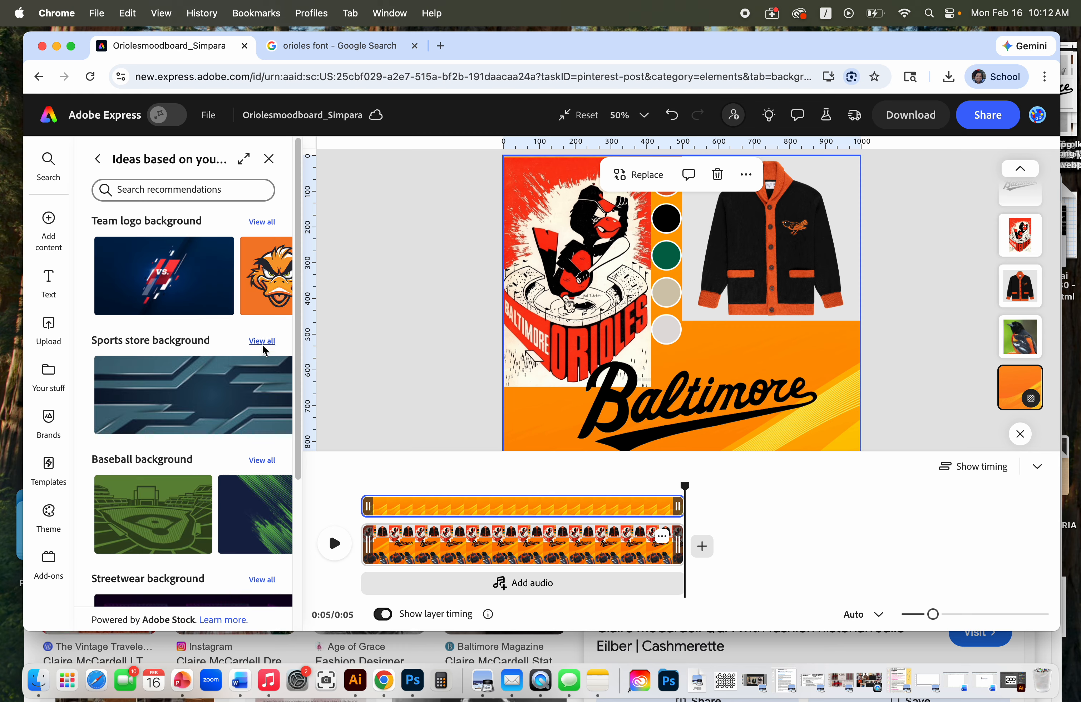
pyautogui.scroll(-3, 263, 349)
pyautogui.scroll(3, 262, 347)
pyautogui.scroll(-5, 262, 346)
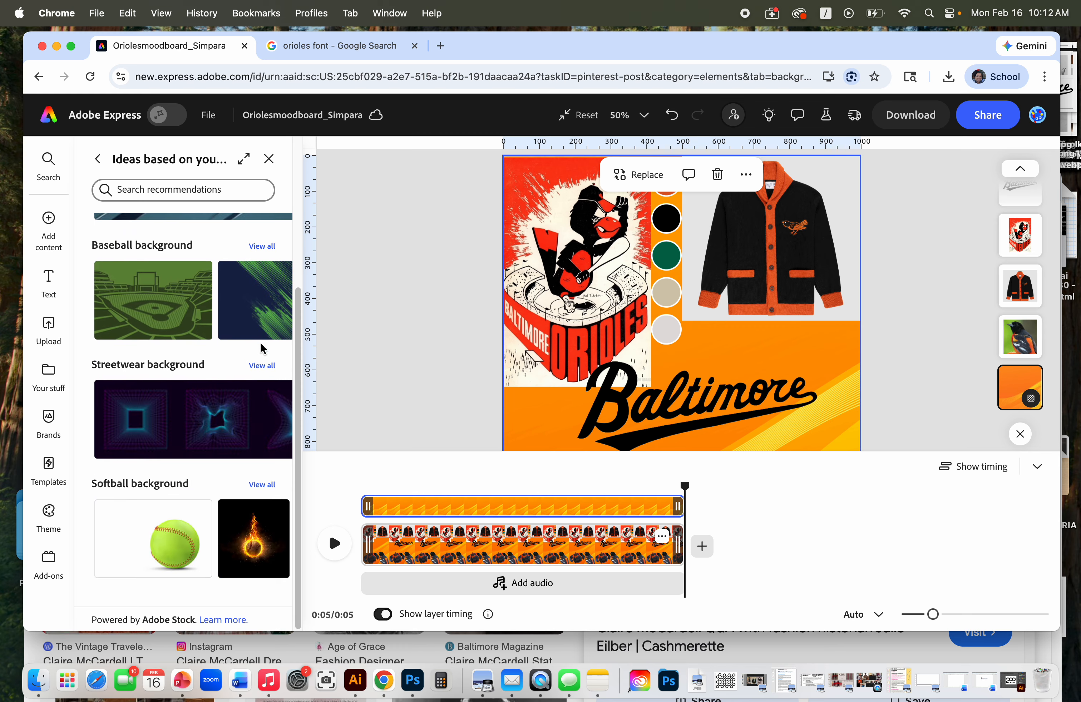
pyautogui.click(144, 314)
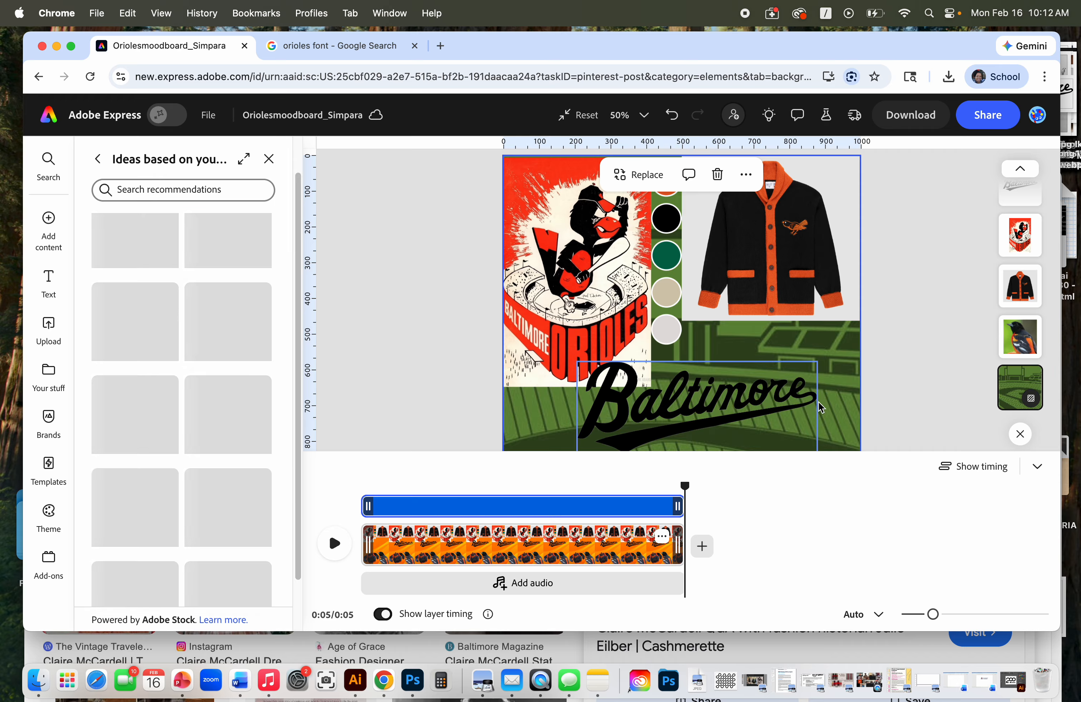
# Step: Move the satin jacket straight up the page toward the Baltimore lettering
pyautogui.click(915, 373)
pyautogui.scroll(-5, 873, 367)
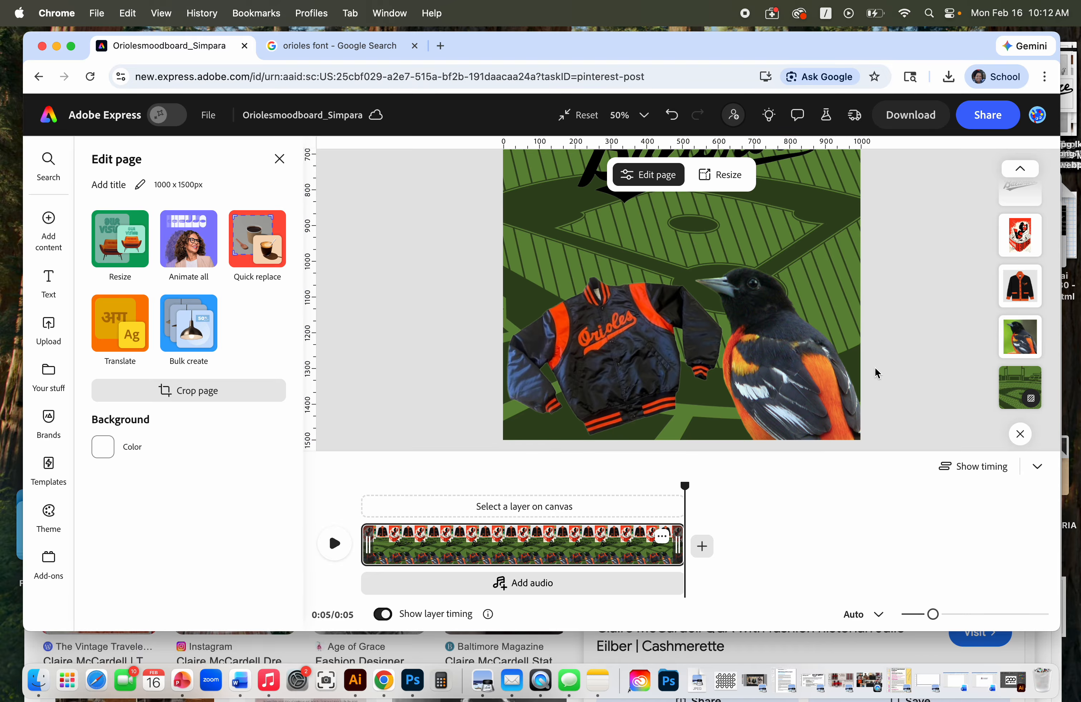
pyautogui.scroll(3, 875, 365)
pyautogui.moveTo(617, 393); pyautogui.dragTo(617, 351)
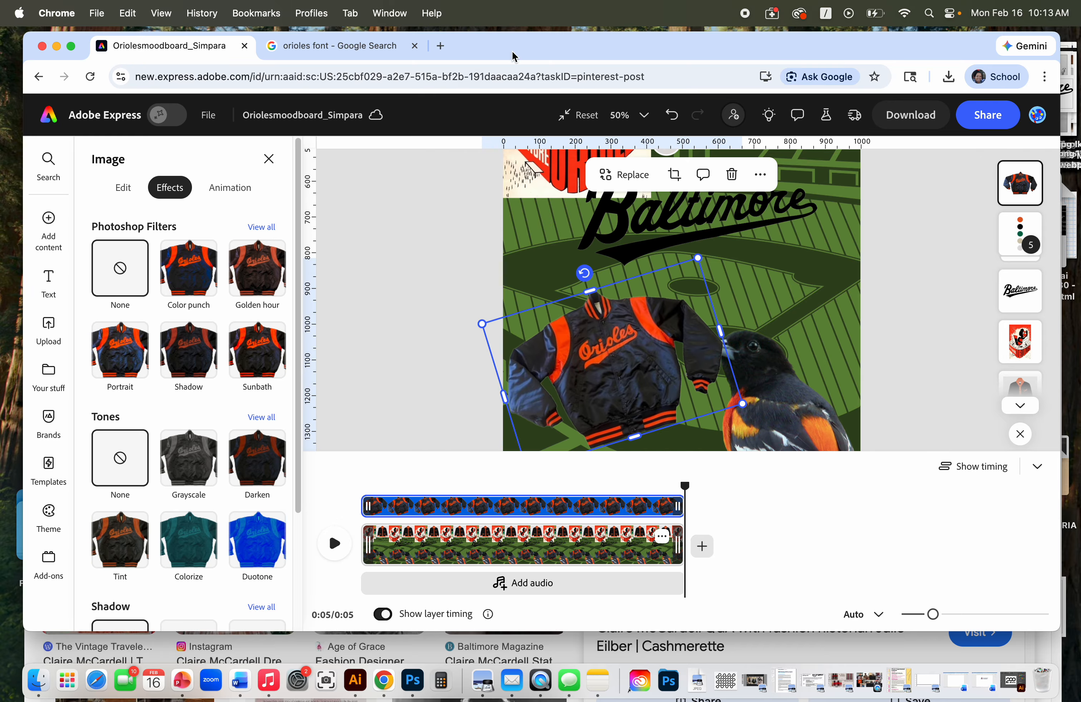
# Step: Remove the background from the black and orange cardigan photo
pyautogui.click(630, 114)
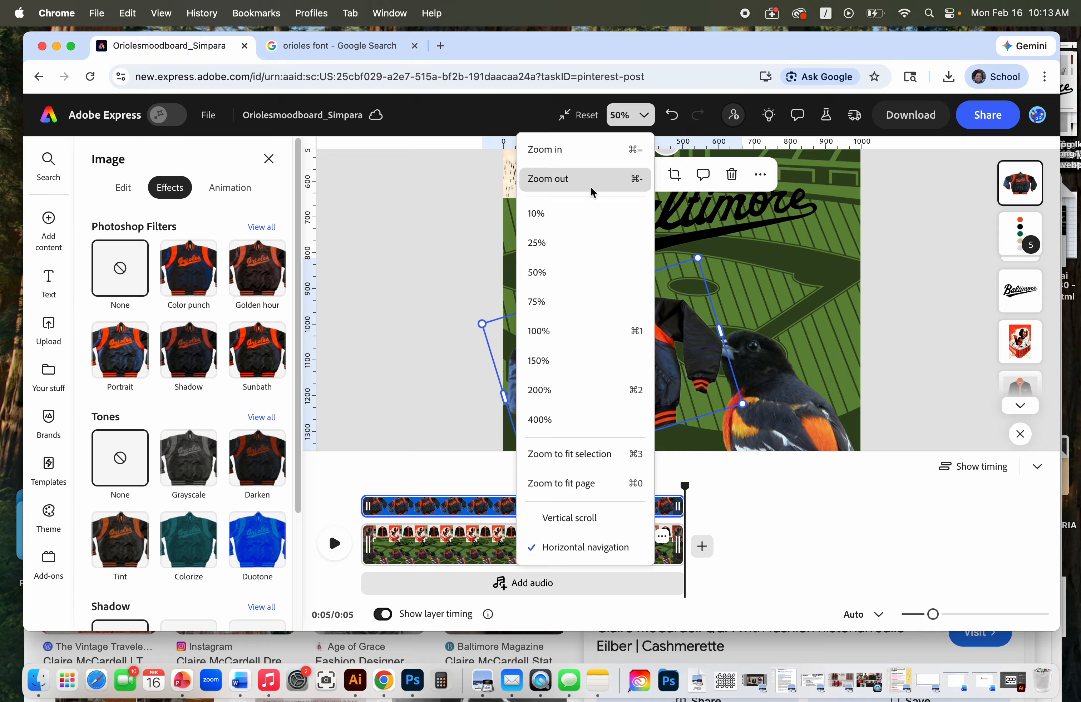
pyautogui.click(579, 238)
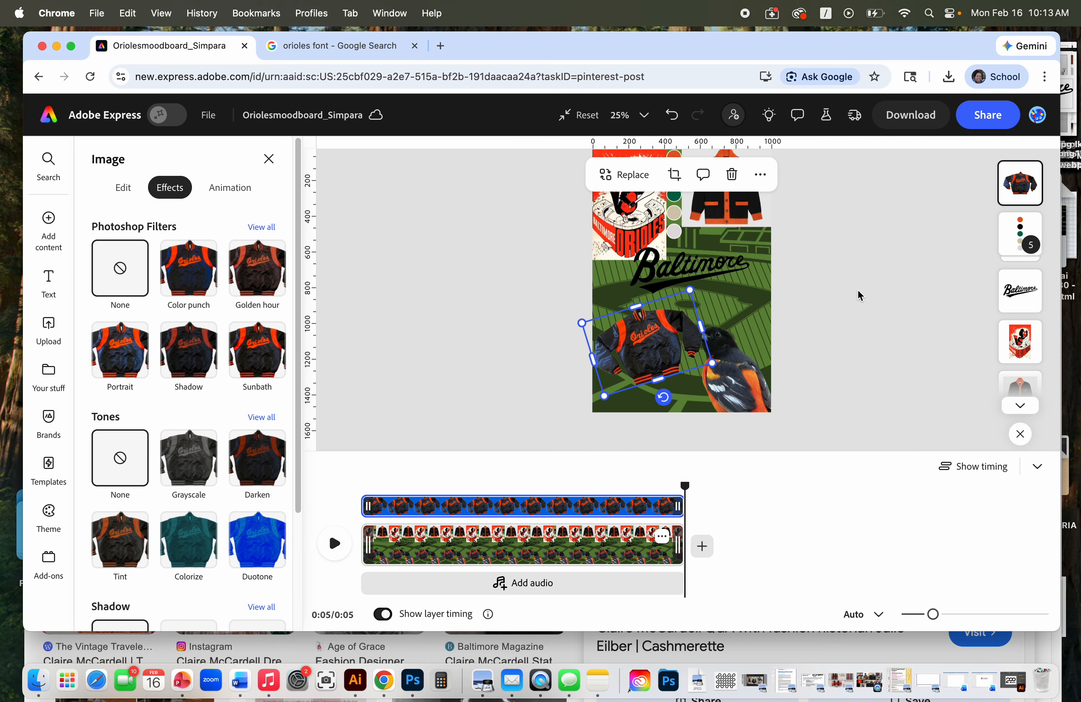
pyautogui.scroll(3, 865, 294)
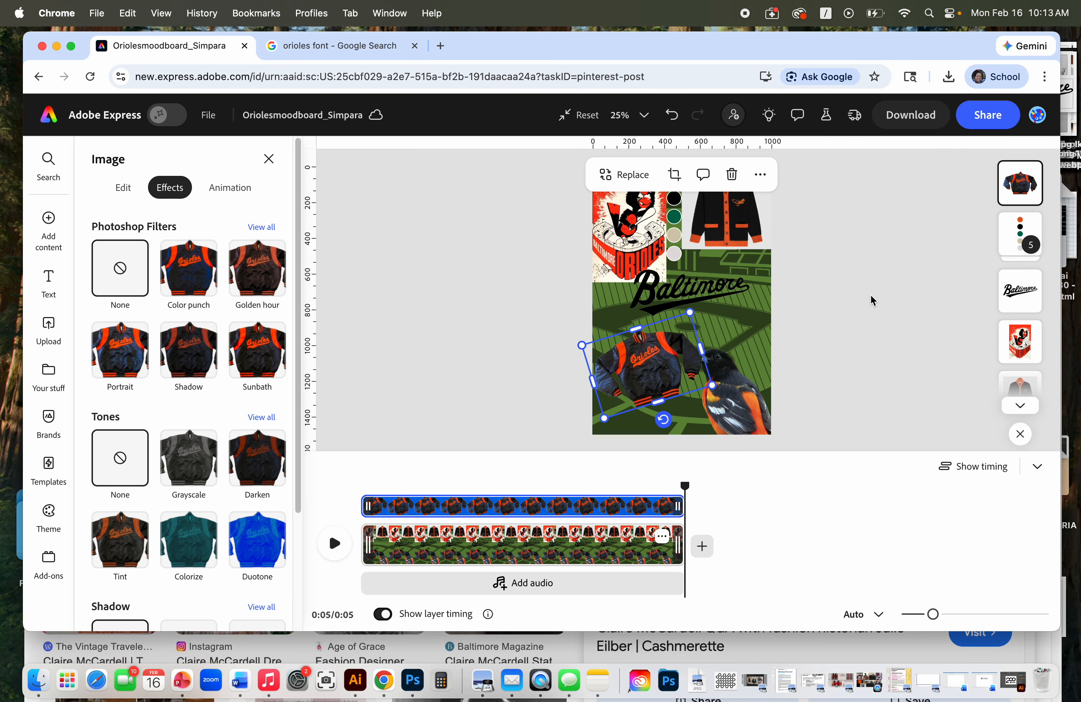
pyautogui.scroll(3, 871, 295)
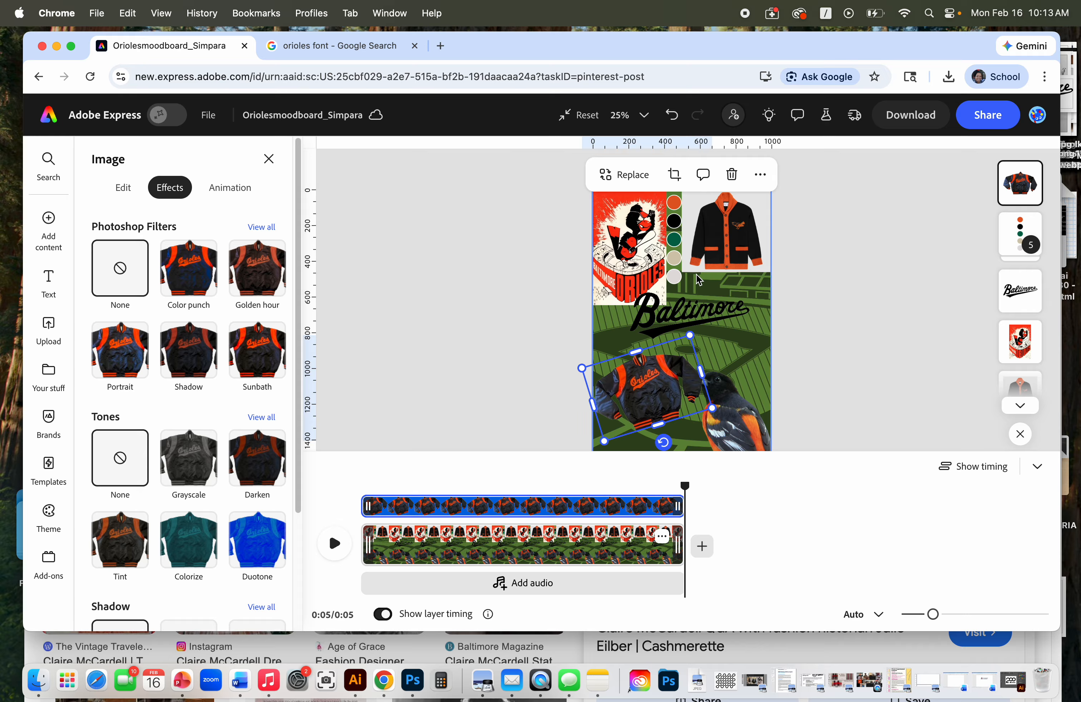
pyautogui.click(713, 255)
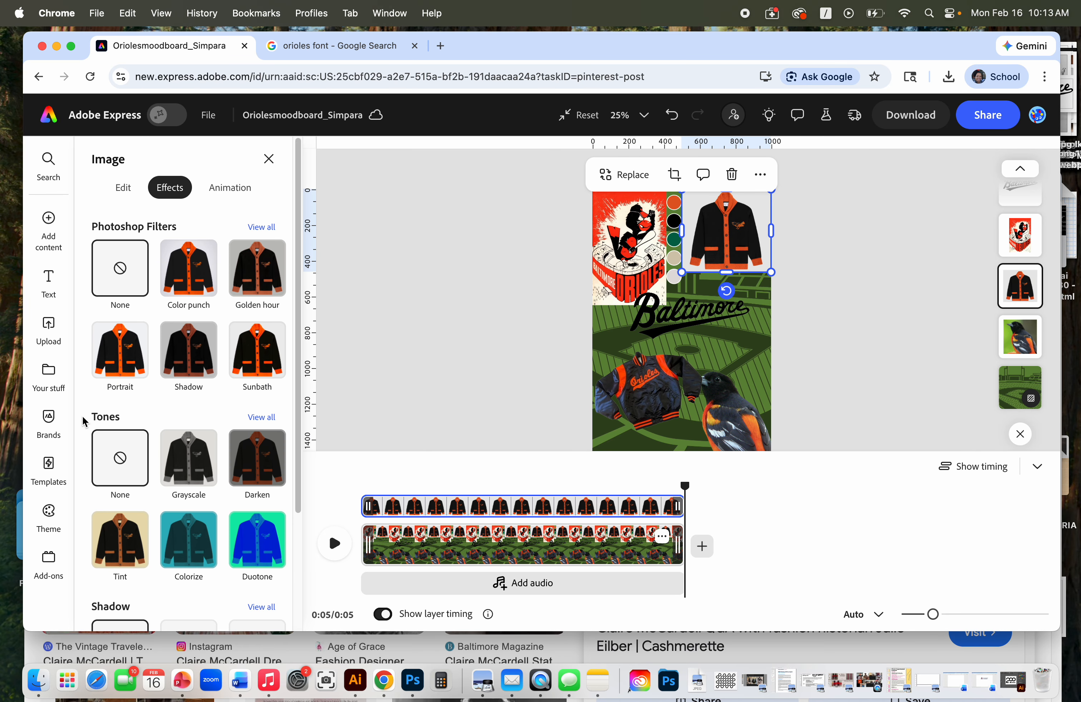
pyautogui.click(118, 181)
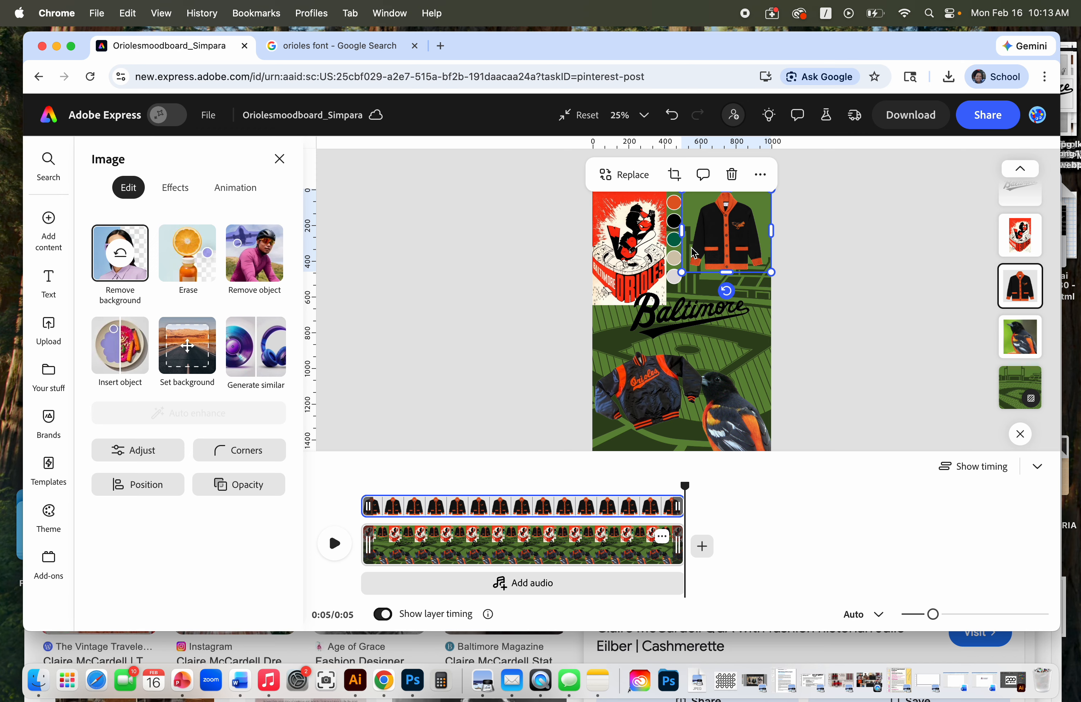
# Step: Open the crop options for the Orioles poster
pyautogui.click(629, 265)
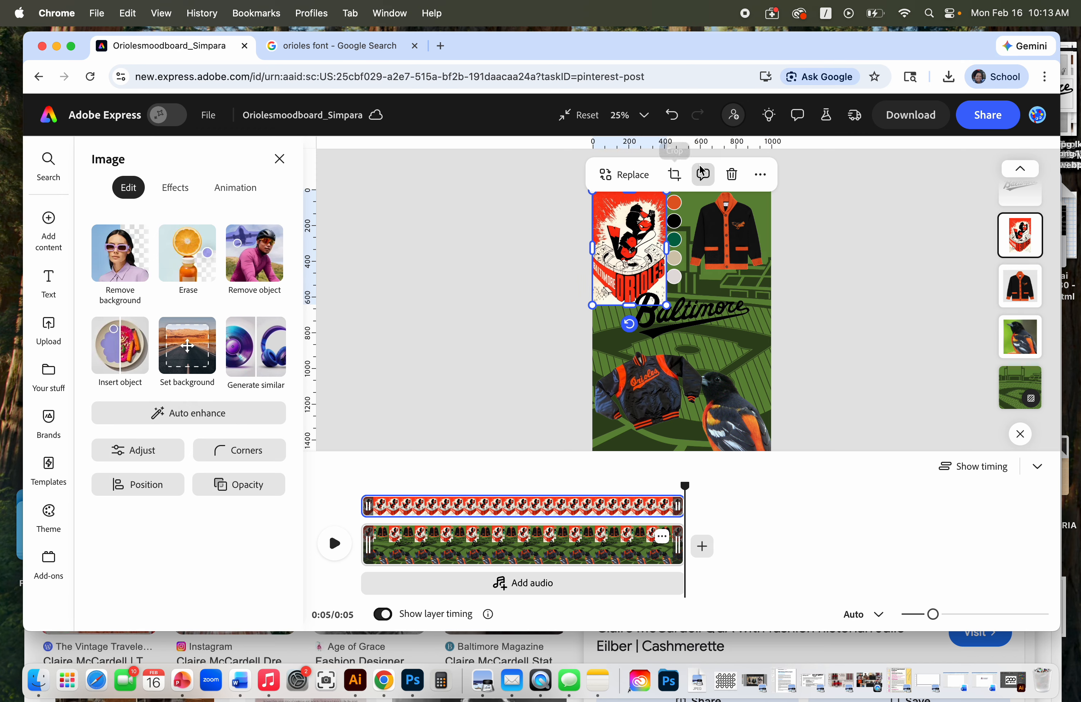
pyautogui.click(675, 175)
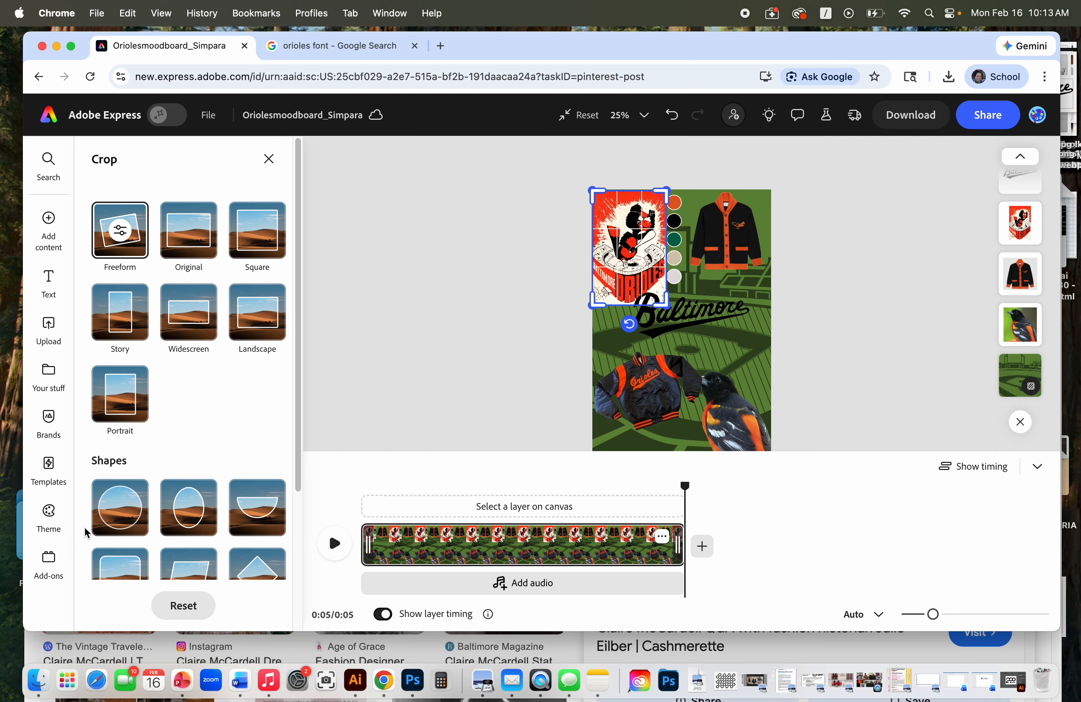
# Step: Try a circular crop on the Orioles poster, adjust its framing and undo it
pyautogui.click(119, 507)
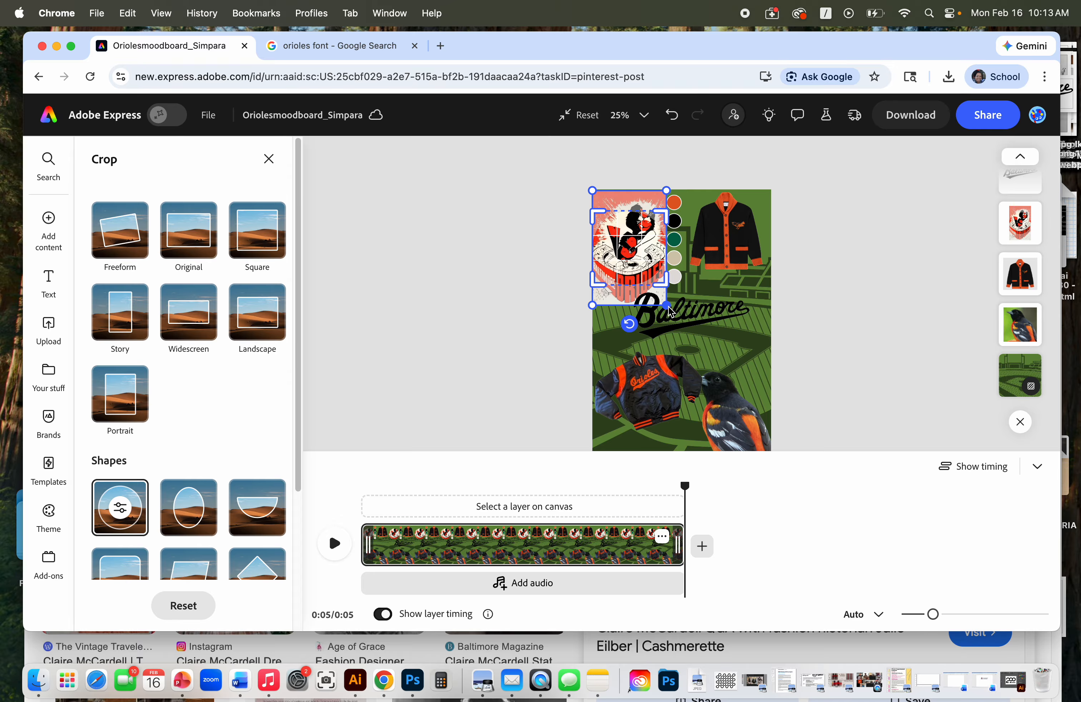
pyautogui.moveTo(666, 305); pyautogui.dragTo(660, 278)
pyautogui.moveTo(625, 240)
pyautogui.mouseDown()
pyautogui.moveTo(636, 249)
pyautogui.moveTo(626, 249)
pyautogui.mouseUp()
pyautogui.moveTo(650, 201); pyautogui.dragTo(667, 201)
pyautogui.press('super+z')
pyautogui.press('super+z')
pyautogui.press('super+z')
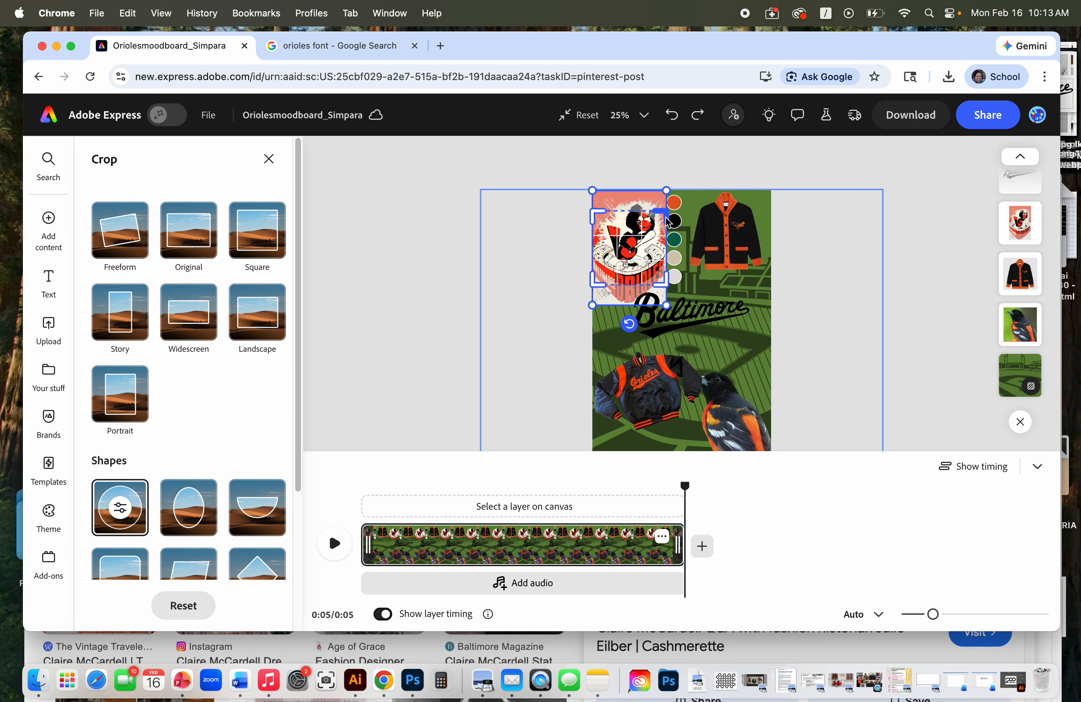
pyautogui.press('super+z')
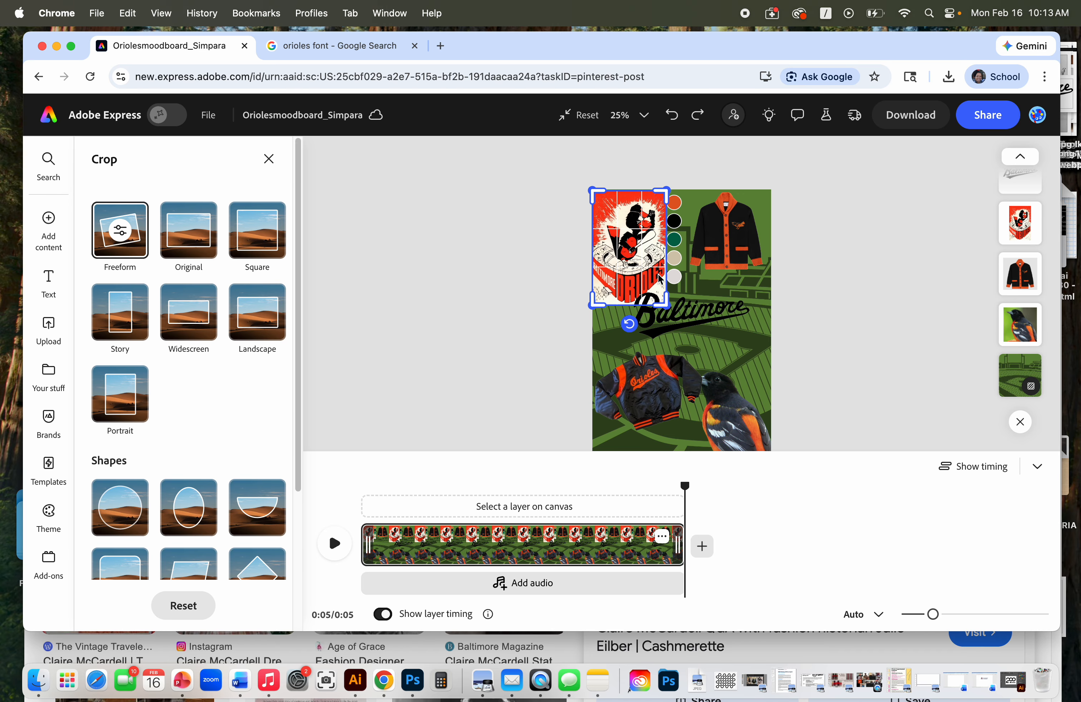
# Step: Apply the rounded-square crop shape to the Orioles poster and enlarge both the image and the crop frame
pyautogui.scroll(-5, 216, 373)
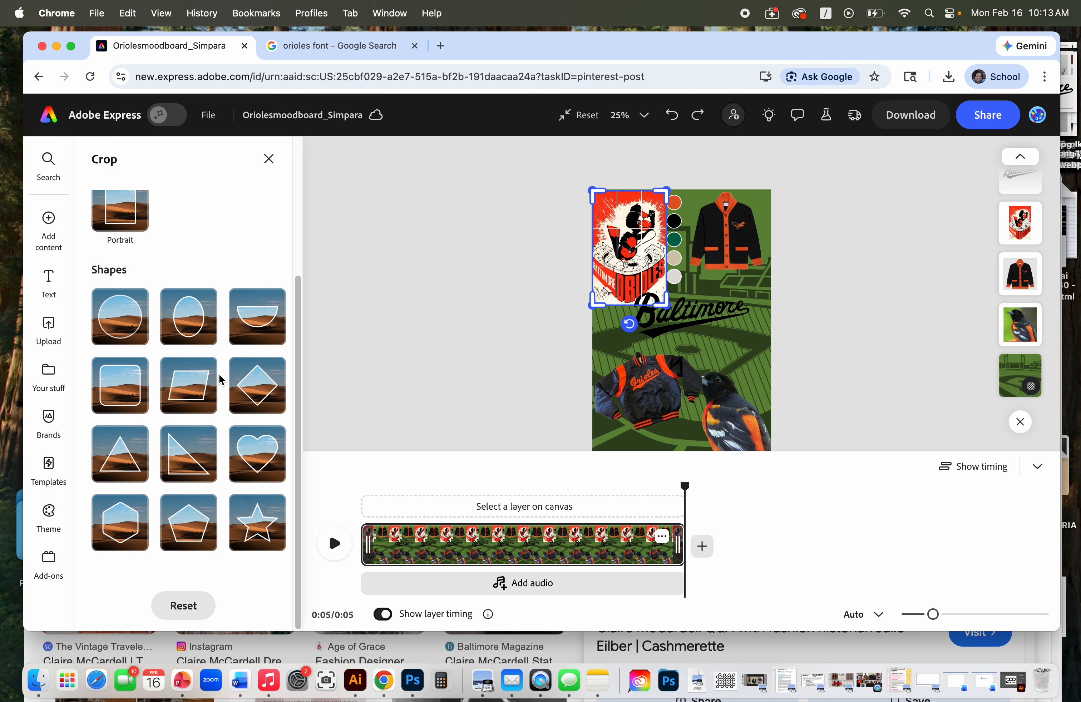
pyautogui.click(128, 386)
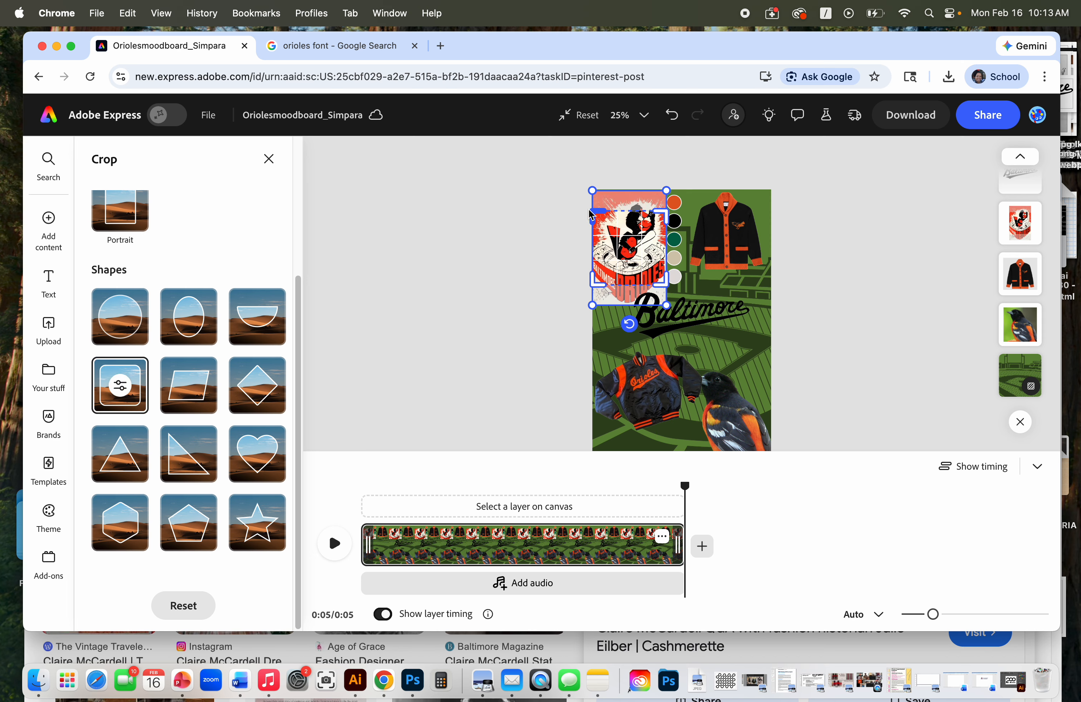
pyautogui.moveTo(633, 233); pyautogui.dragTo(630, 248)
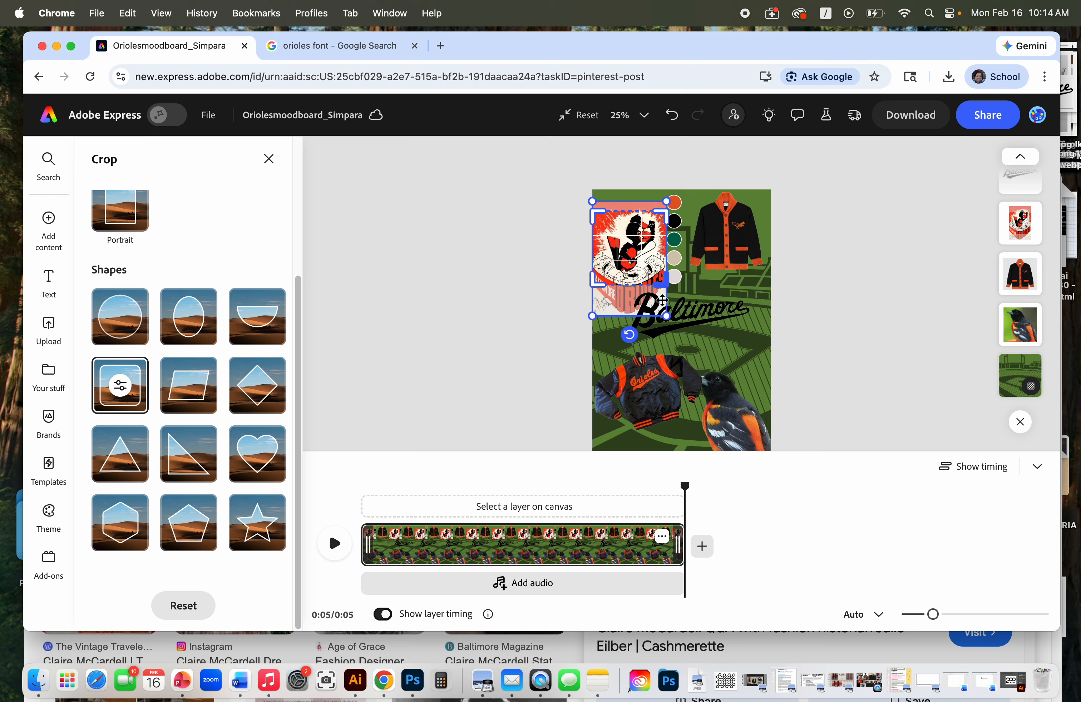
pyautogui.moveTo(667, 316); pyautogui.dragTo(679, 336)
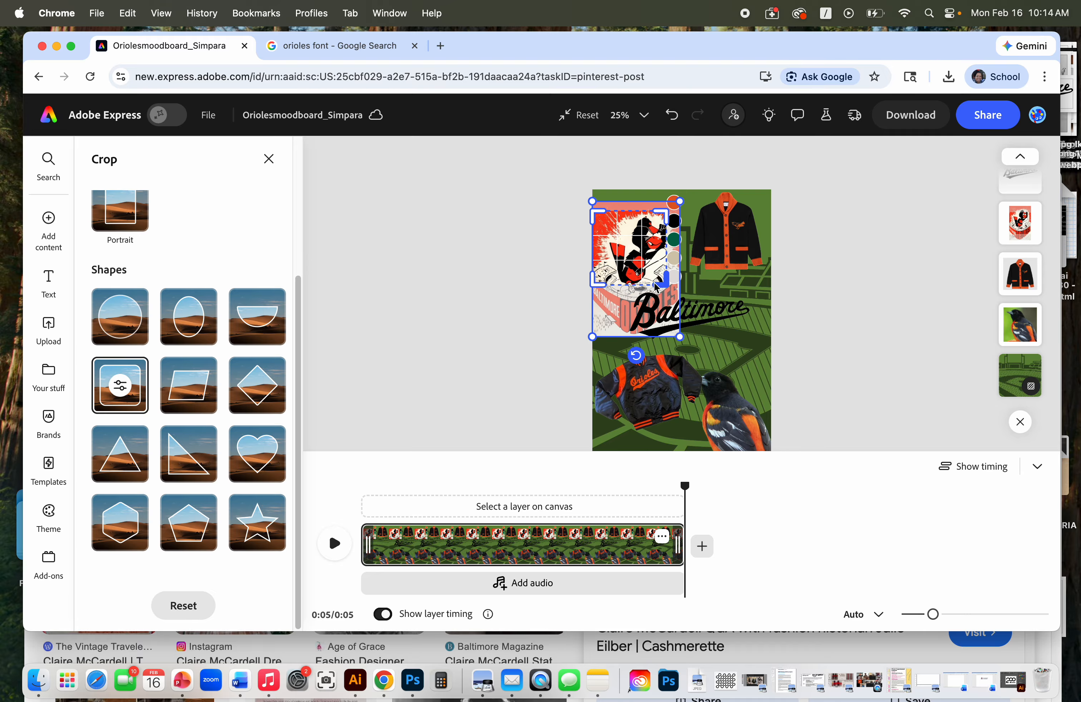
pyautogui.moveTo(654, 286); pyautogui.dragTo(716, 366)
pyautogui.moveTo(679, 299); pyautogui.dragTo(696, 333)
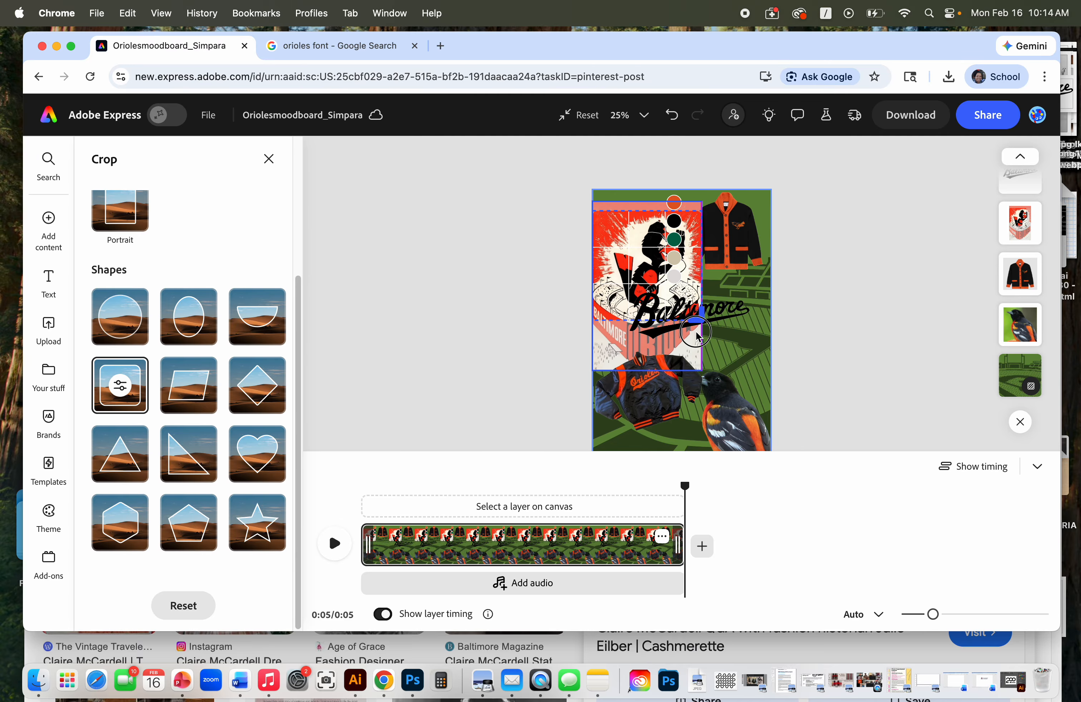
# Step: Enlarge the poster's crop to about 840 px wide, reposition the image to frame the mascot and Orioles lettering, and finish the crop
pyautogui.moveTo(655, 293); pyautogui.dragTo(652, 251)
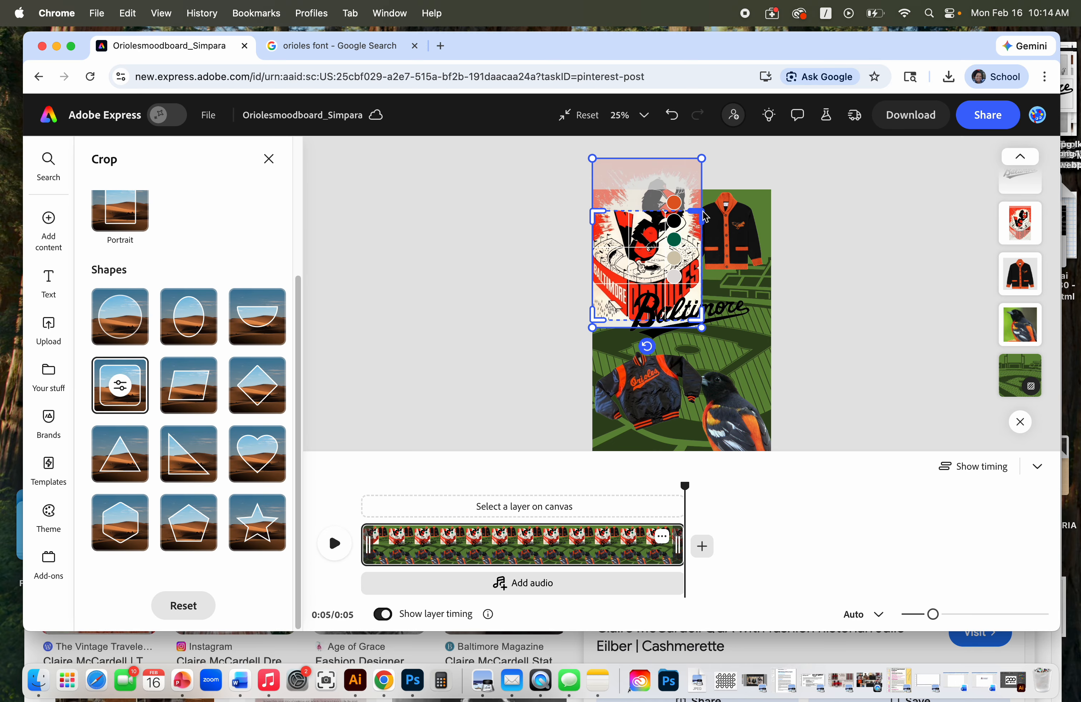
pyautogui.moveTo(703, 213); pyautogui.dragTo(707, 203)
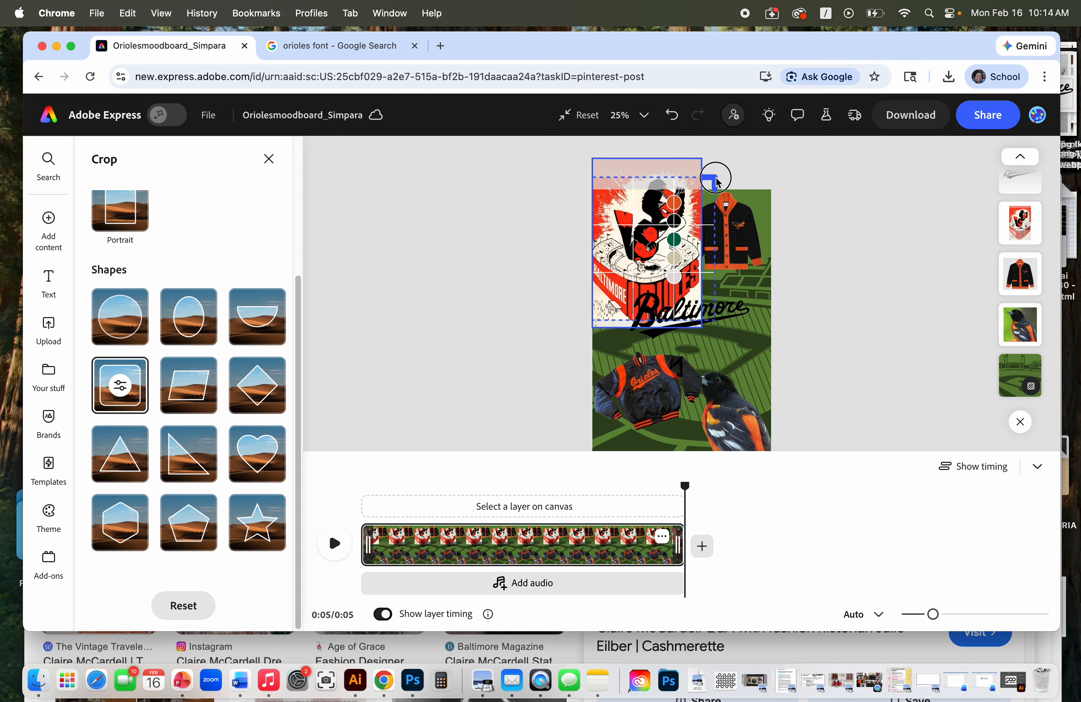
pyautogui.moveTo(704, 161); pyautogui.dragTo(725, 136)
pyautogui.moveTo(670, 203); pyautogui.dragTo(668, 225)
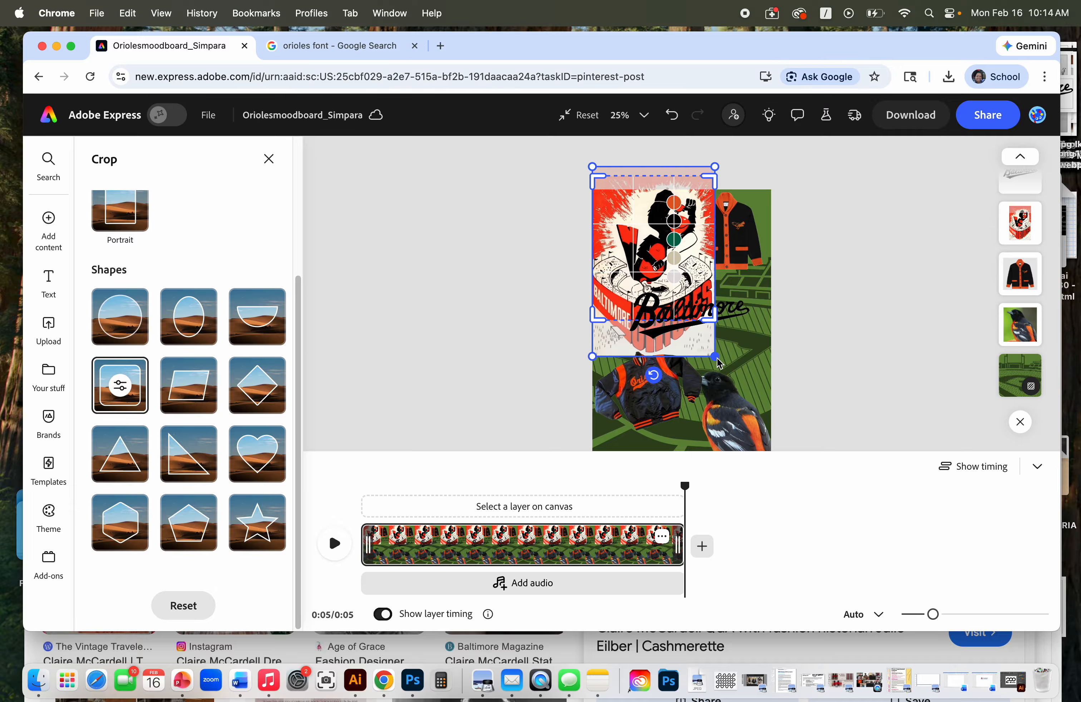
pyautogui.moveTo(716, 357); pyautogui.dragTo(760, 391)
pyautogui.moveTo(717, 321); pyautogui.dragTo(741, 352)
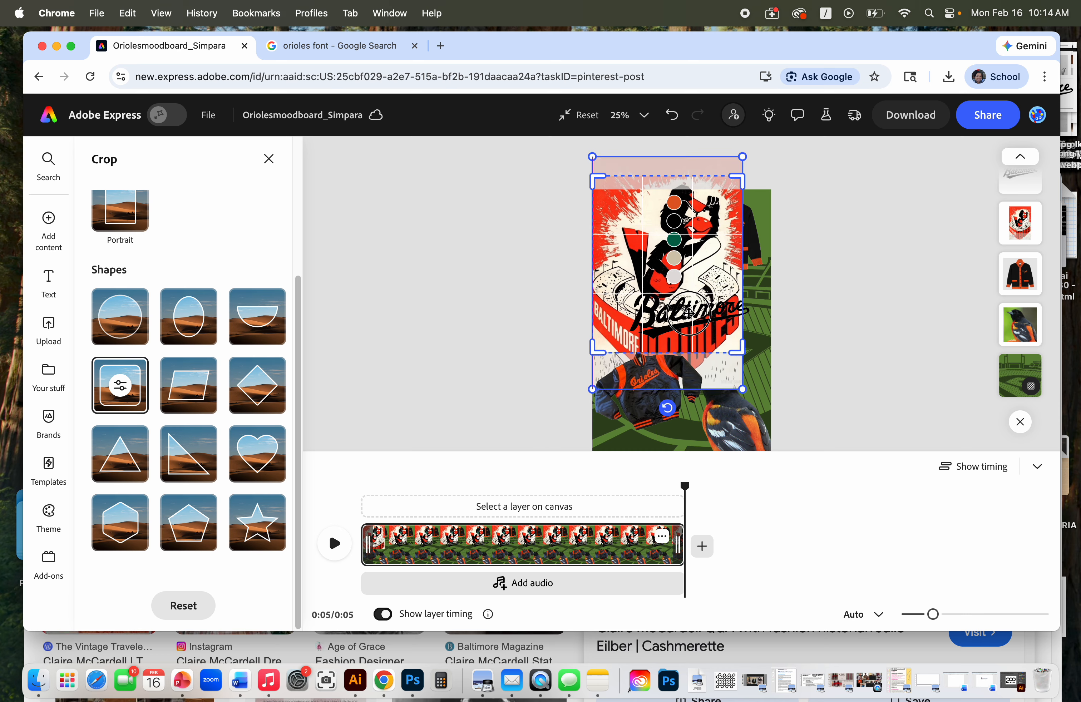
pyautogui.moveTo(688, 313)
pyautogui.mouseDown()
pyautogui.moveTo(687, 282)
pyautogui.moveTo(684, 297)
pyautogui.mouseUp()
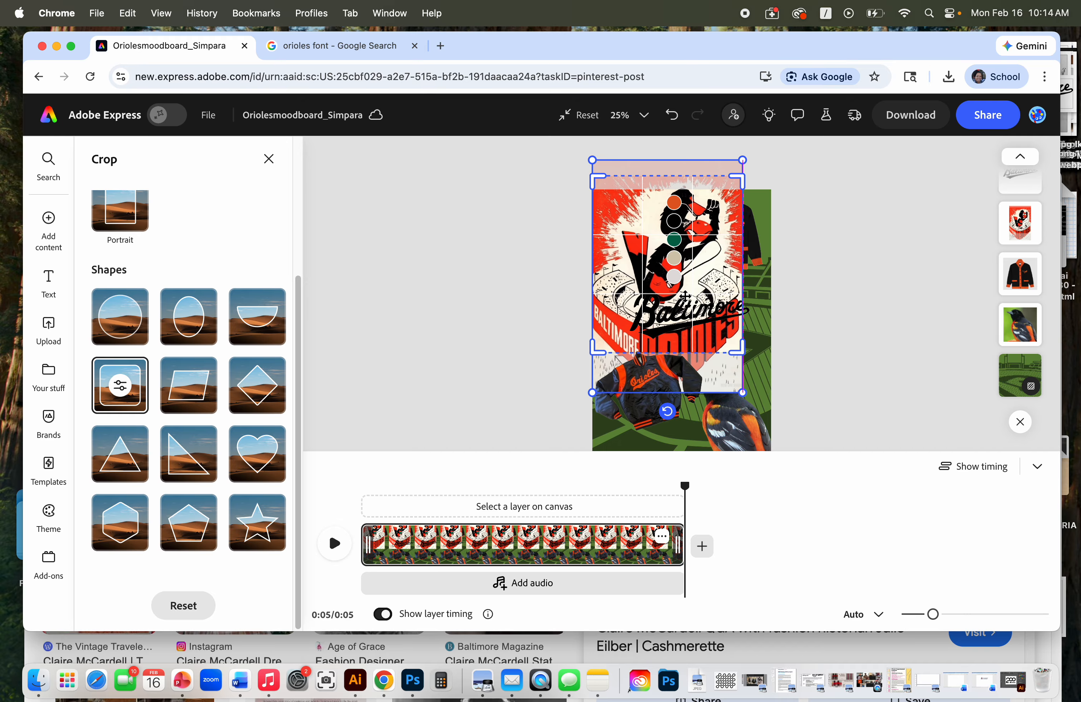
pyautogui.click(854, 286)
pyautogui.click(856, 287)
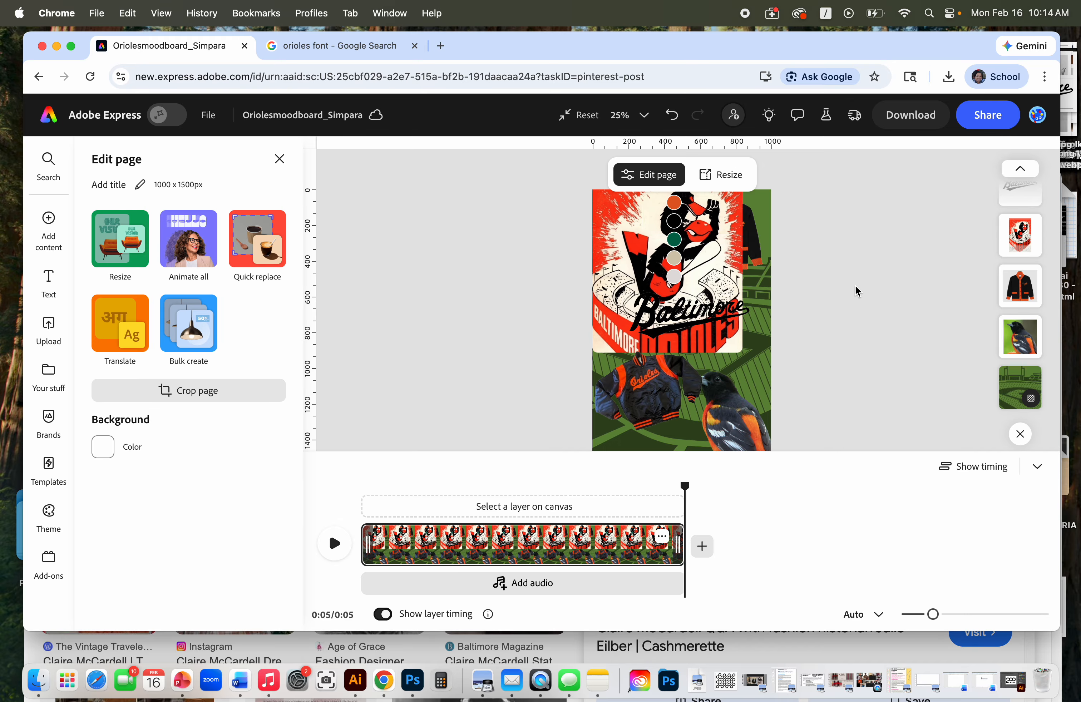
# Step: Scale the cropped Orioles poster down to about 540 px wide beside the cardigan
pyautogui.click(712, 323)
pyautogui.click(688, 258)
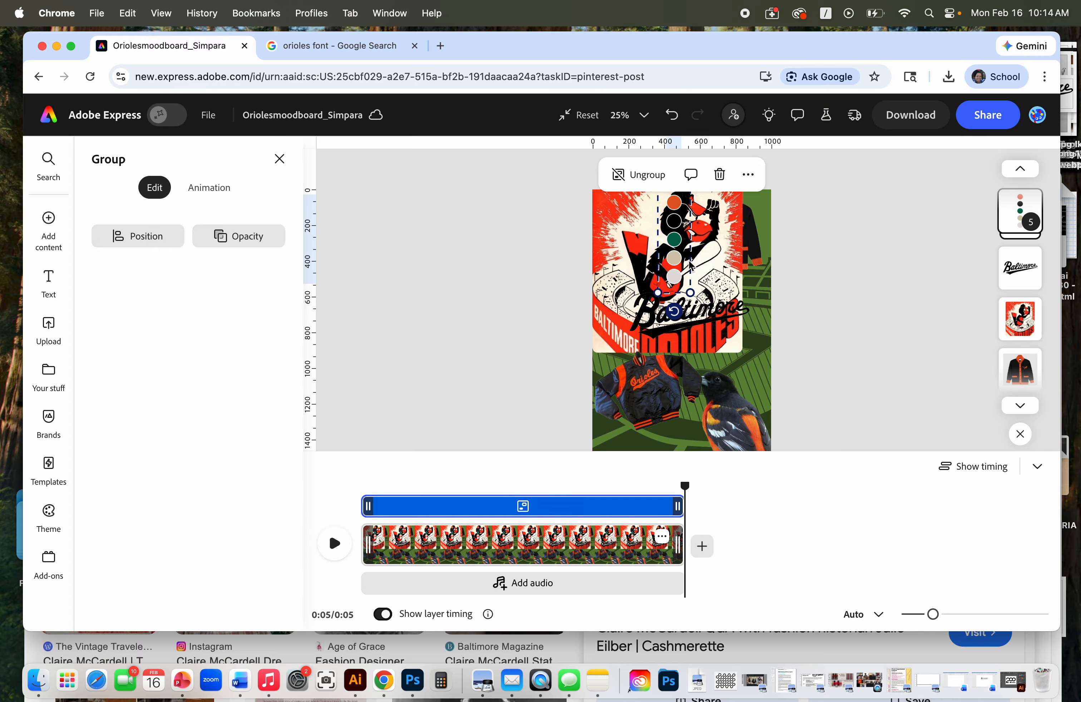
pyautogui.click(713, 273)
pyautogui.moveTo(744, 352); pyautogui.dragTo(687, 293)
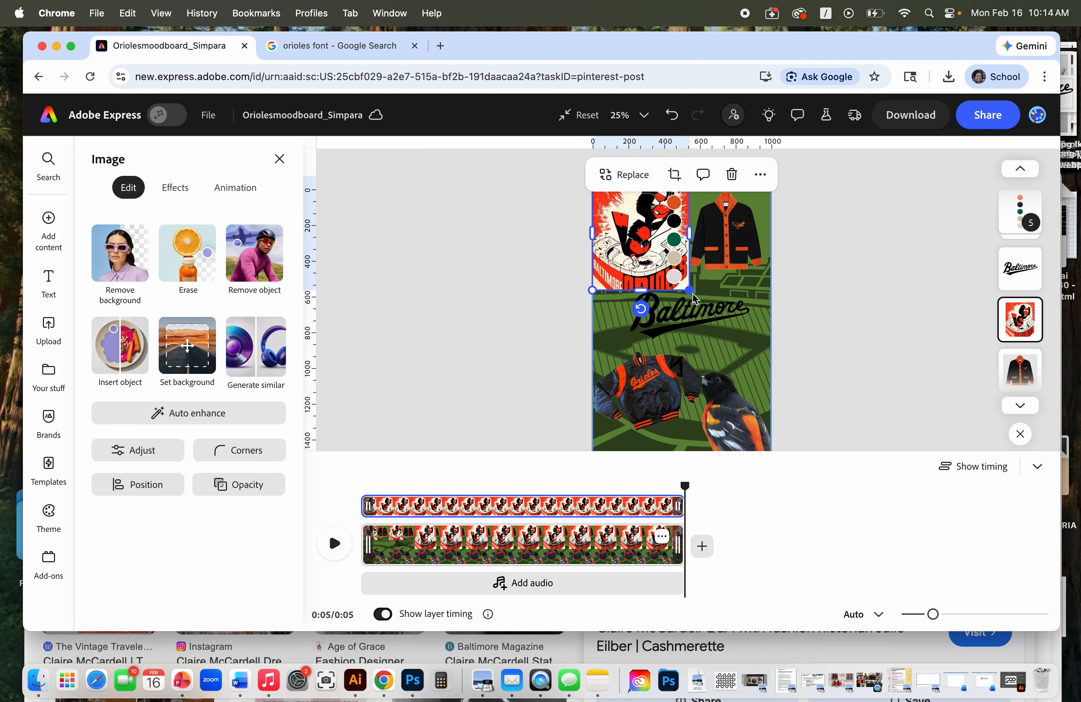
# Step: Select all five palette circles and move them to the page's right side, between the cardigan and the bird
pyautogui.doubleClick(674, 276)
pyautogui.keyDown('shift'); pyautogui.click(675, 255); pyautogui.keyUp('shift')
pyautogui.keyDown('shift'); pyautogui.click(674, 239); pyautogui.keyUp('shift')
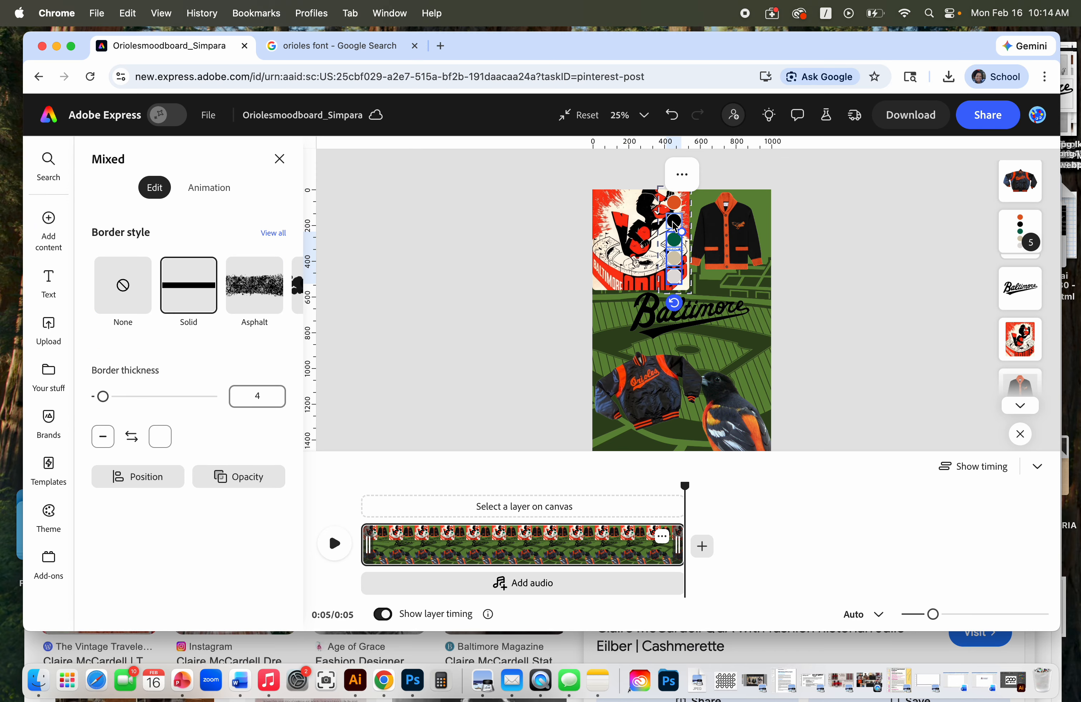
pyautogui.keyDown('shift'); pyautogui.click(674, 220); pyautogui.keyUp('shift')
pyautogui.keyDown('shift'); pyautogui.click(674, 202); pyautogui.keyUp('shift')
pyautogui.moveTo(678, 270); pyautogui.dragTo(753, 363)
pyautogui.moveTo(754, 361); pyautogui.dragTo(749, 358)
# Step: Shift the Baltimore lettering left, away from the palette circles, and nudge the cardigan slightly right
pyautogui.click(665, 318)
pyautogui.moveTo(666, 318); pyautogui.dragTo(660, 327)
pyautogui.moveTo(721, 258); pyautogui.dragTo(727, 250)
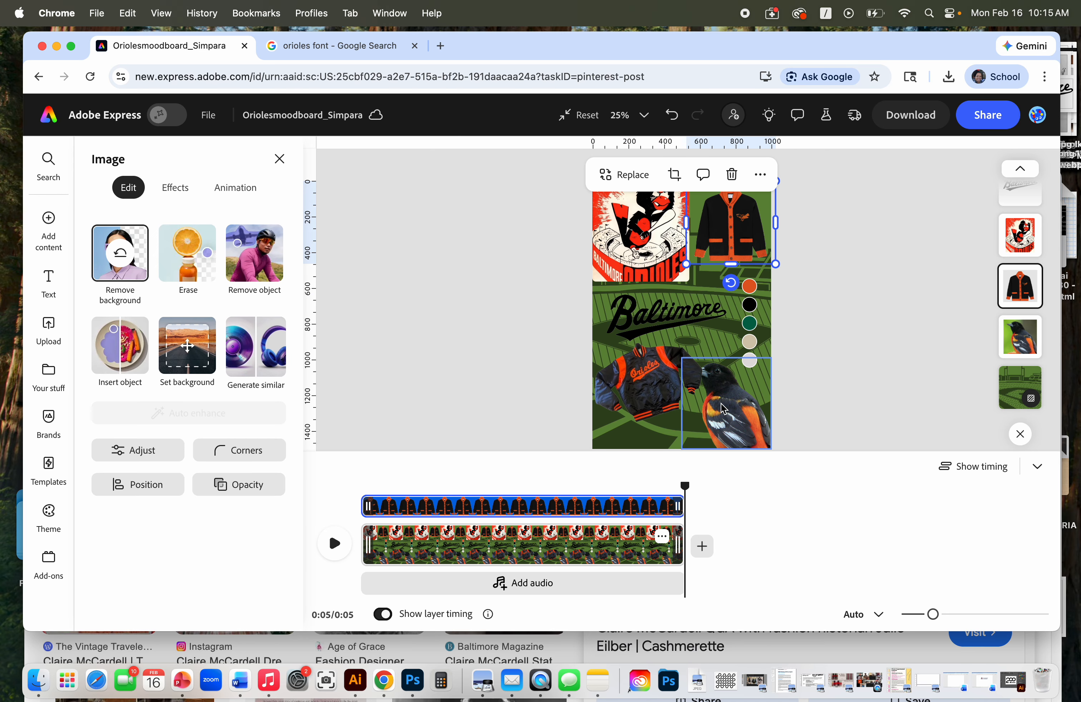
# Step: Scale the bird down to about 420 px wide in the page's lower-right corner and nudge the Orioles bomber jacket slightly beside it
pyautogui.click(729, 410)
pyautogui.moveTo(684, 362); pyautogui.dragTo(695, 374)
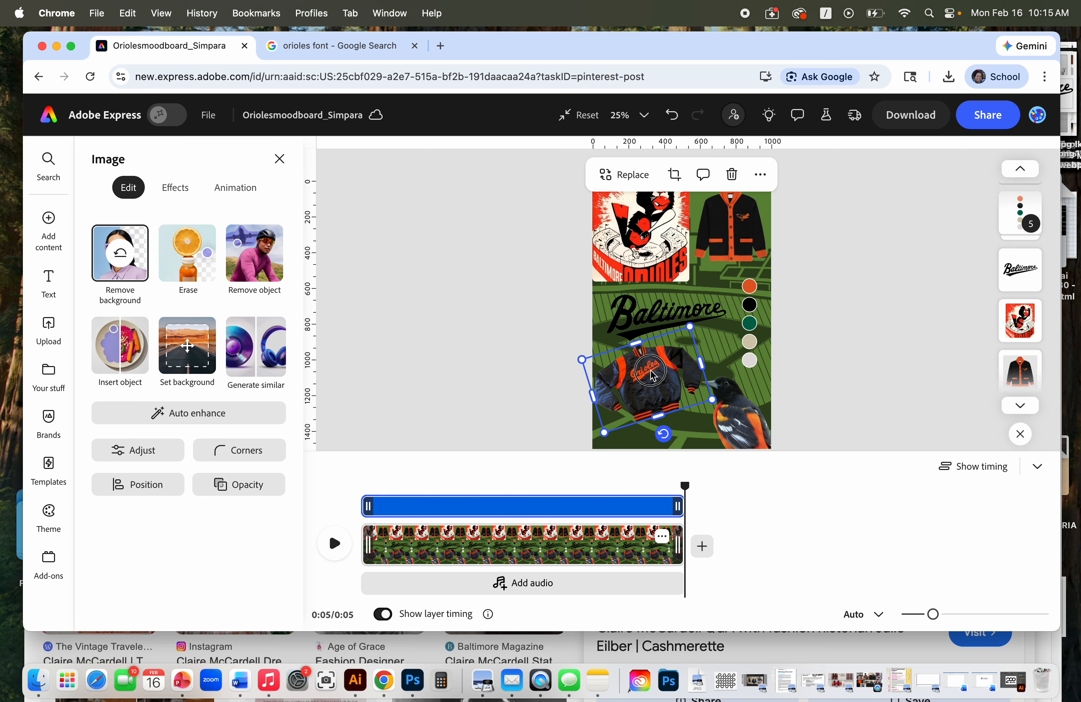
pyautogui.click(691, 378)
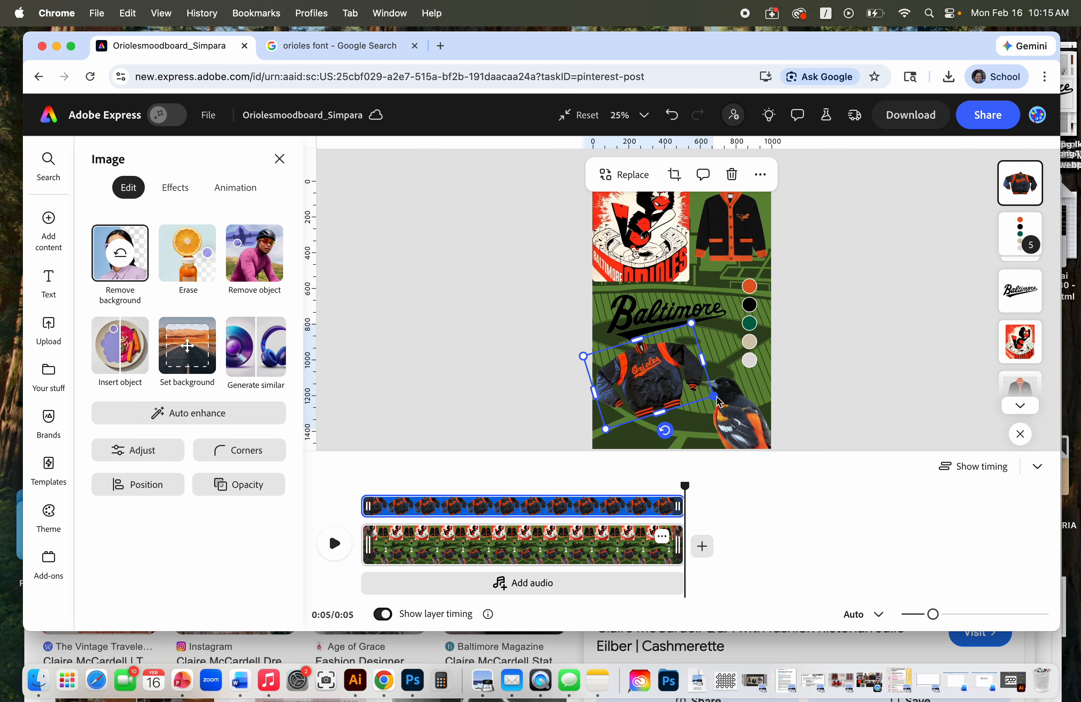
pyautogui.moveTo(664, 430); pyautogui.dragTo(743, 425)
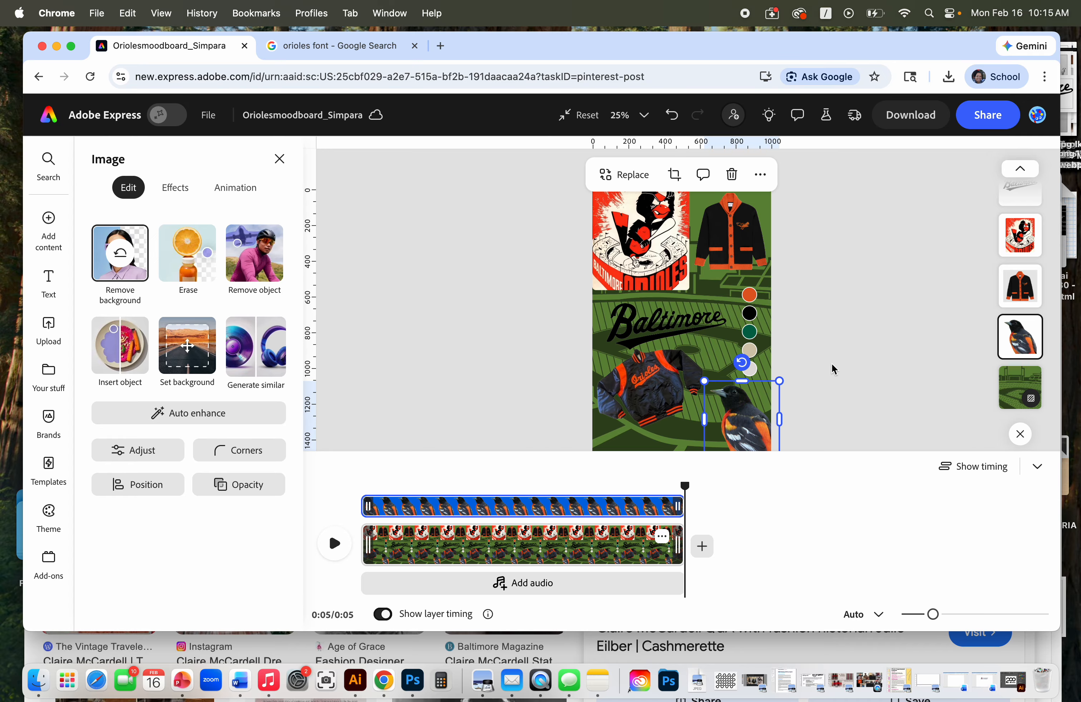
pyautogui.click(807, 359)
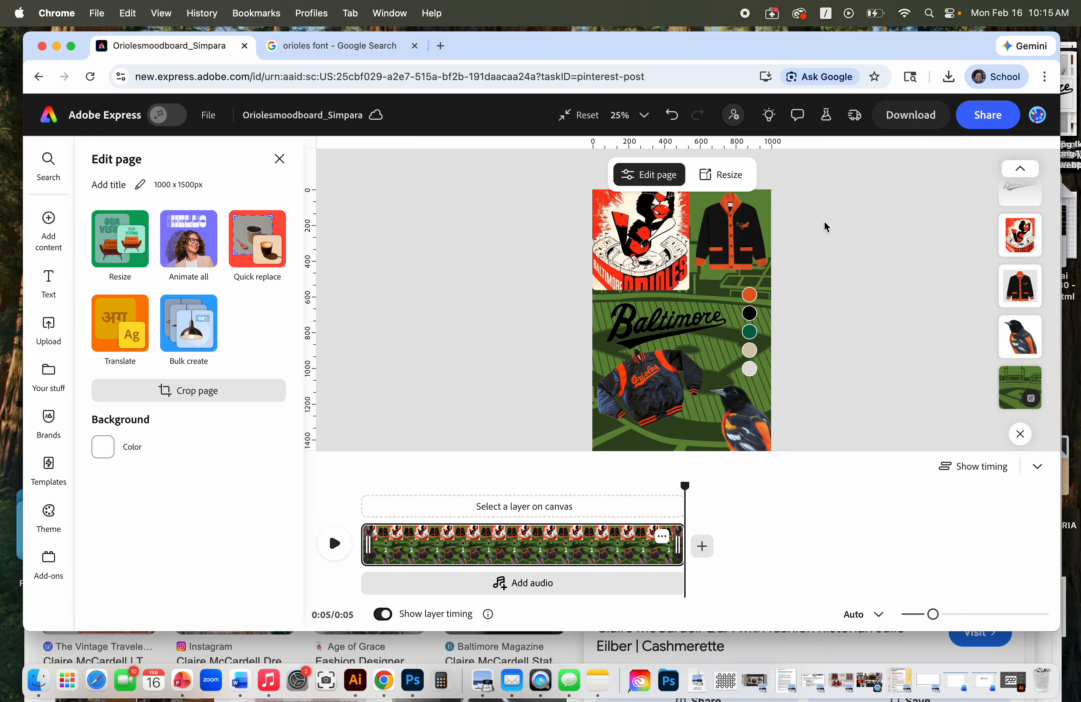
# Step: Download the finished moodboard in the PDF Standard file format
pyautogui.click(922, 120)
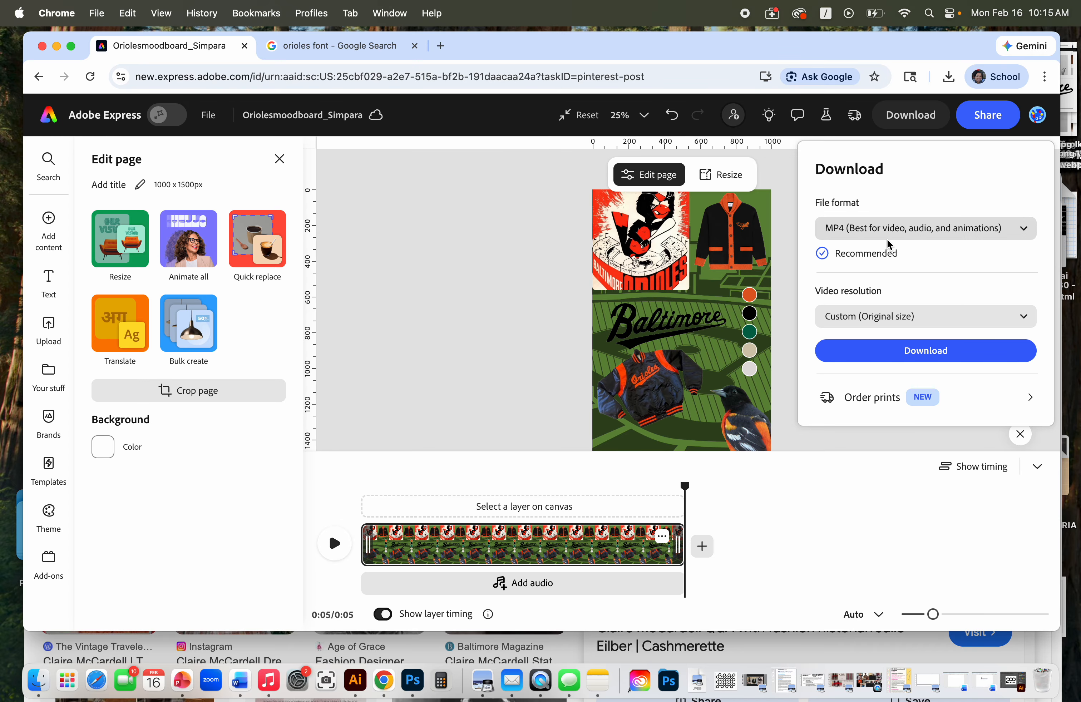
pyautogui.click(1023, 229)
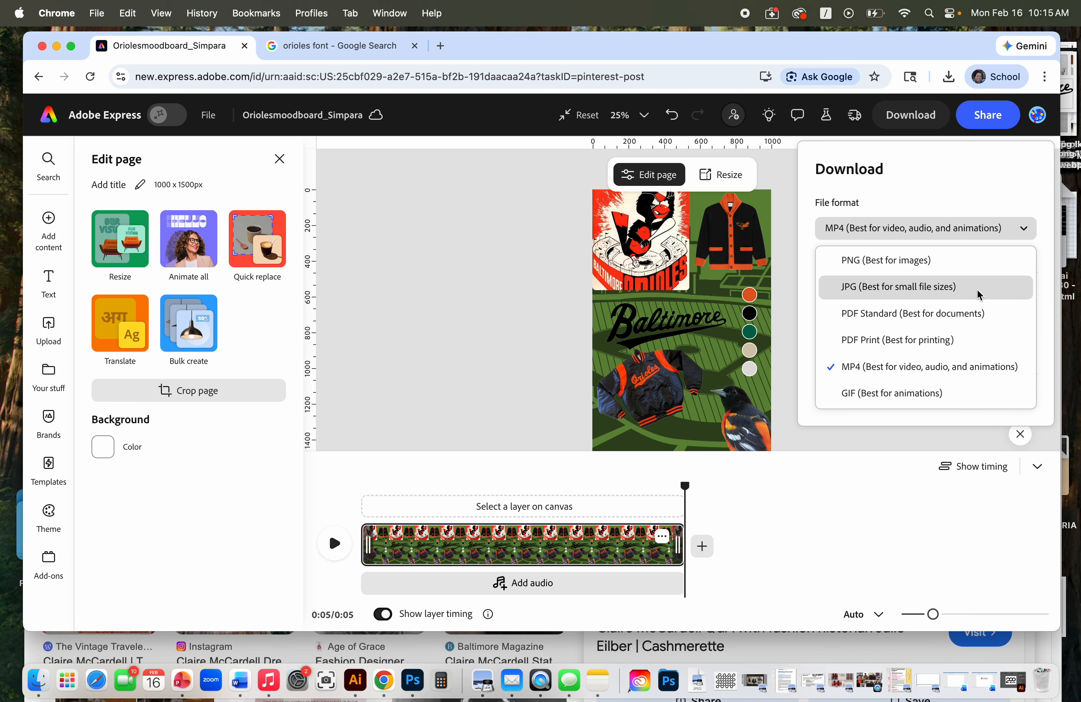
pyautogui.click(908, 315)
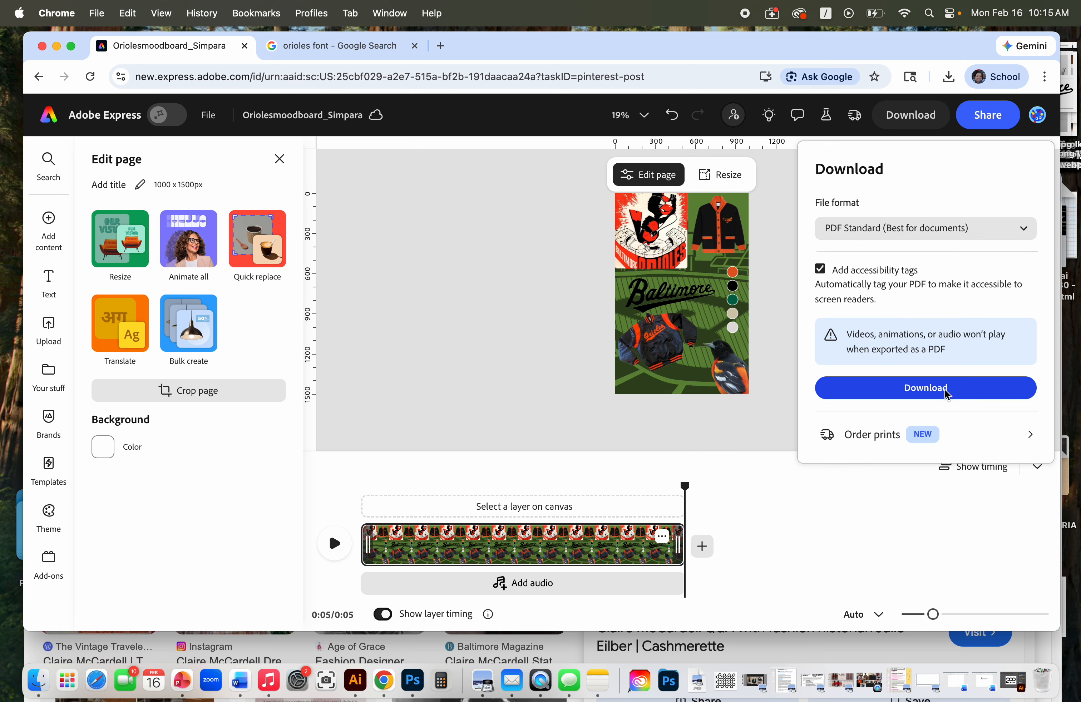
pyautogui.click(944, 389)
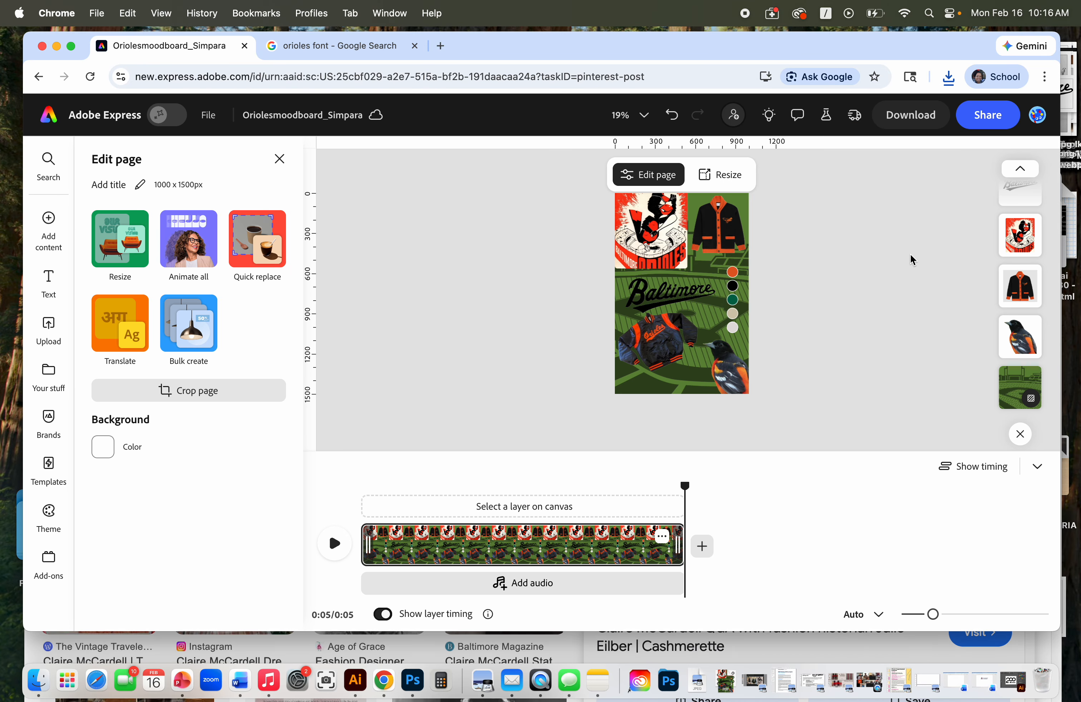
# Step: Review the moodboard's sharing options, including access settings and share destinations, without sharing the file
pyautogui.click(999, 127)
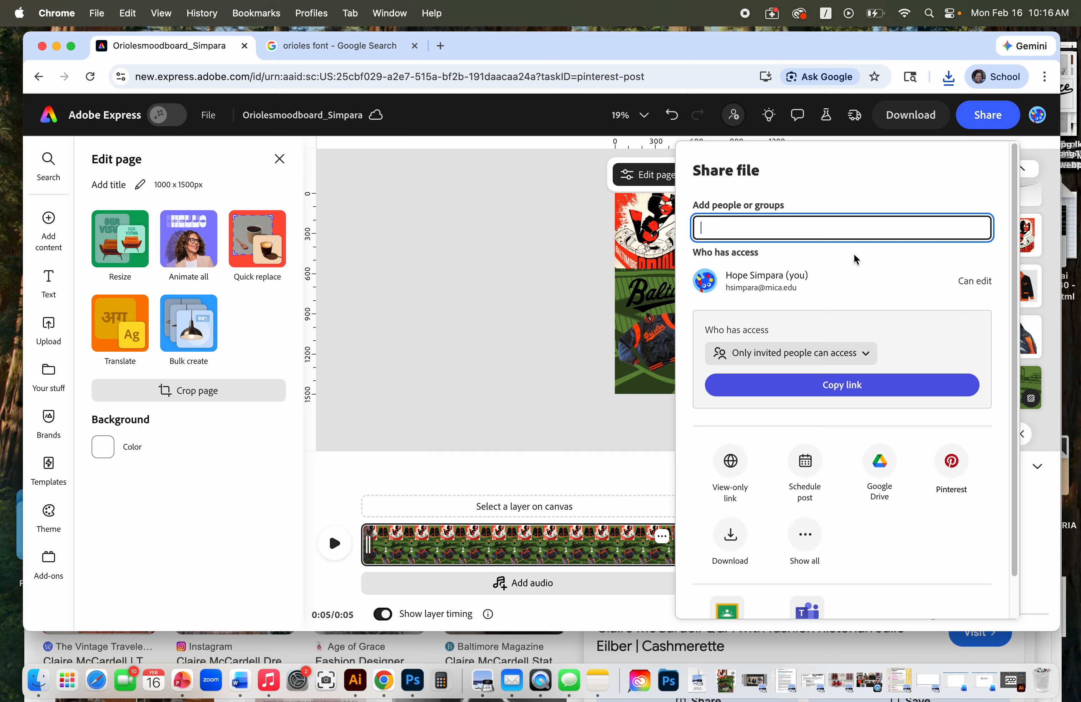
pyautogui.scroll(-2, 903, 296)
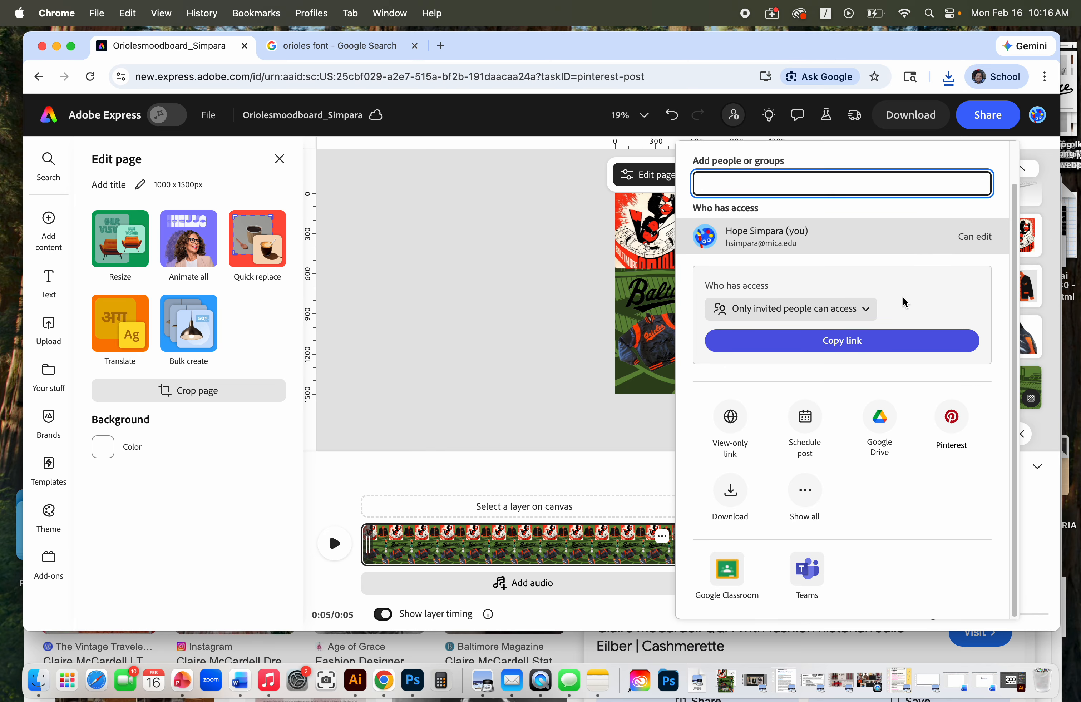
pyautogui.scroll(2, 903, 298)
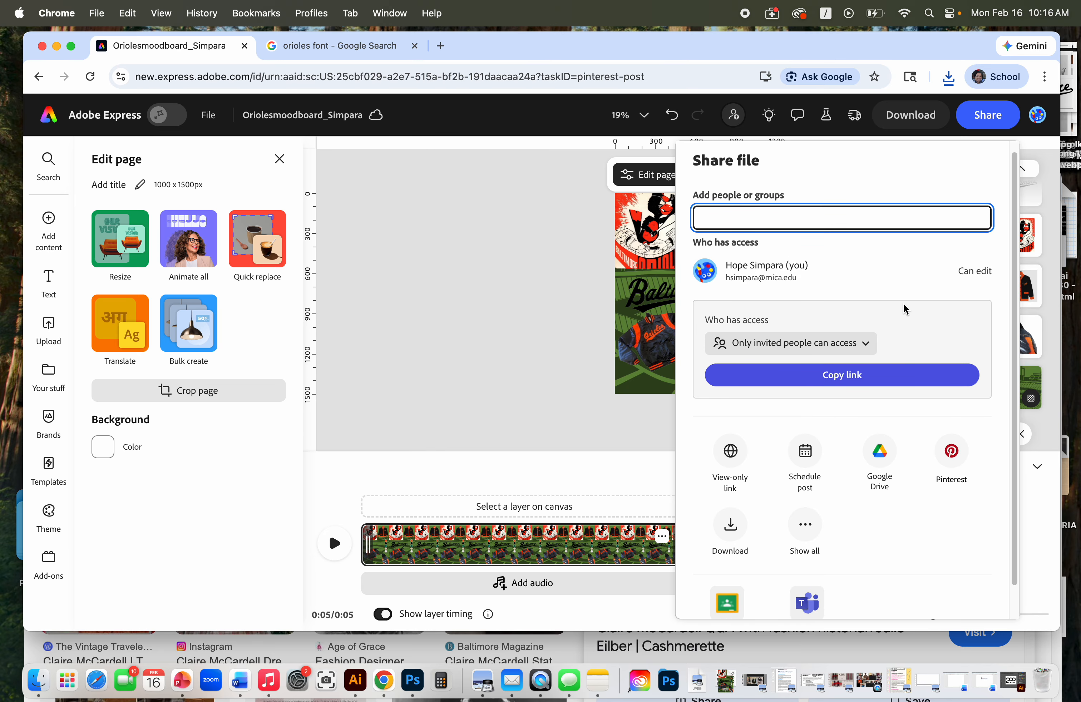
pyautogui.click(514, 175)
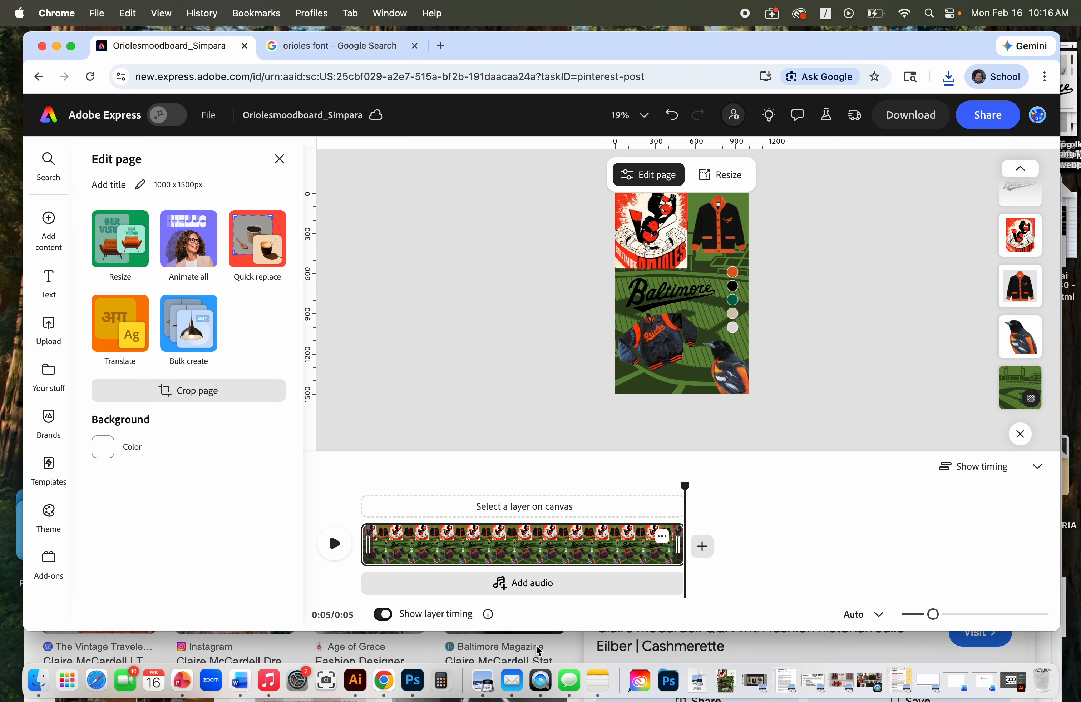
pyautogui.click(326, 682)
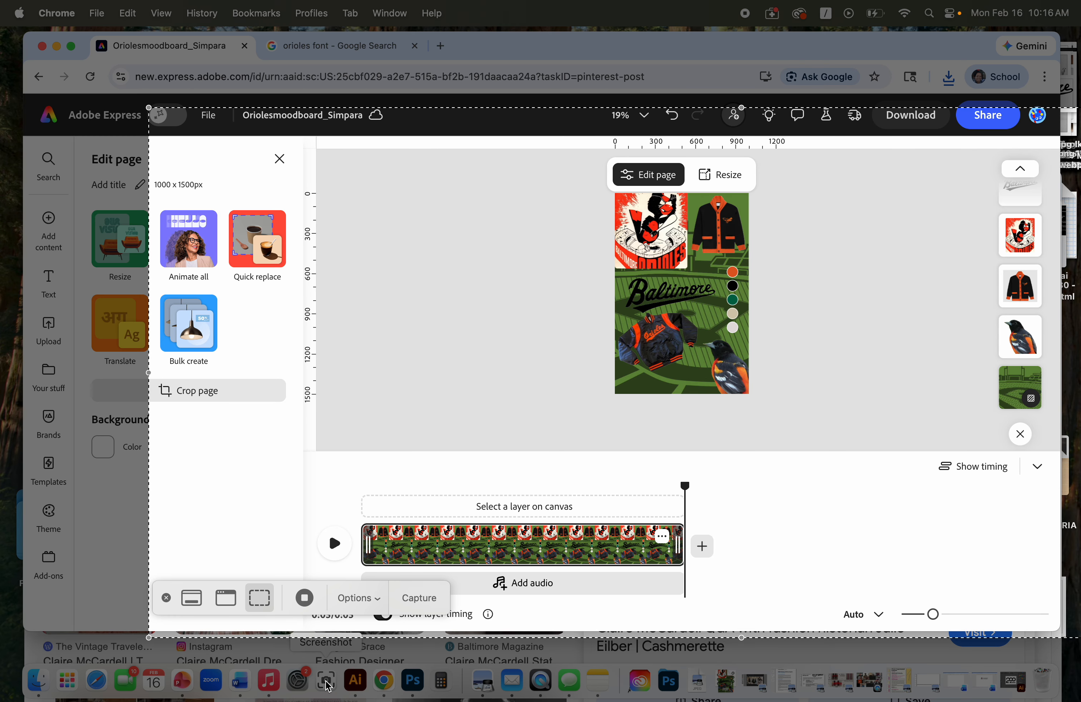